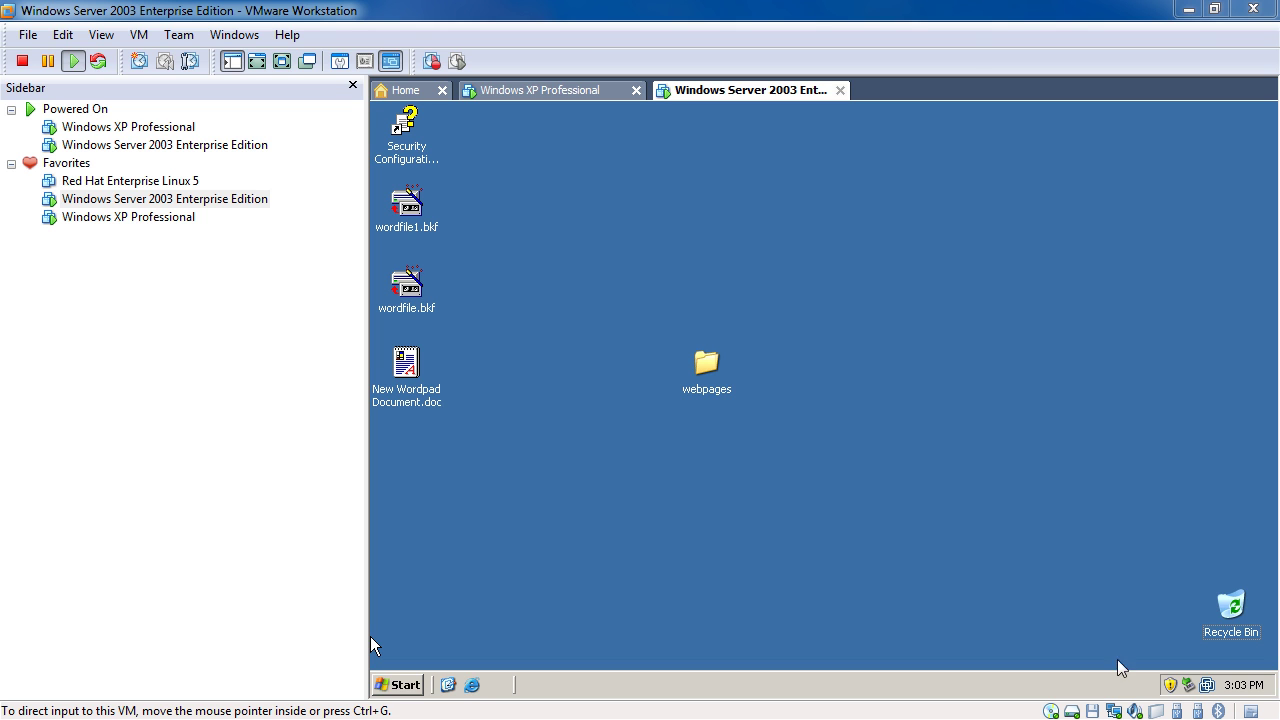
Browse the server's Start > All Programs > Administrative Tools, then switch to the Windows XP Professional machine
left_click(398, 685)
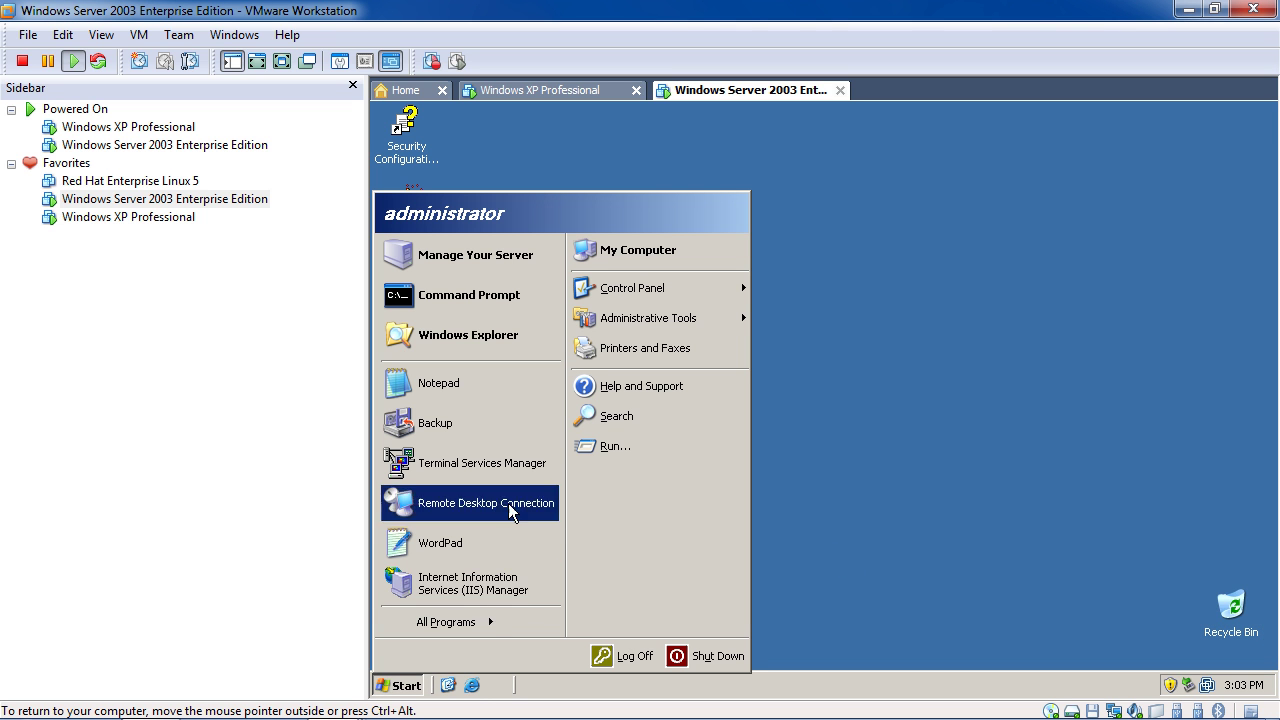
mouse_move(486, 631)
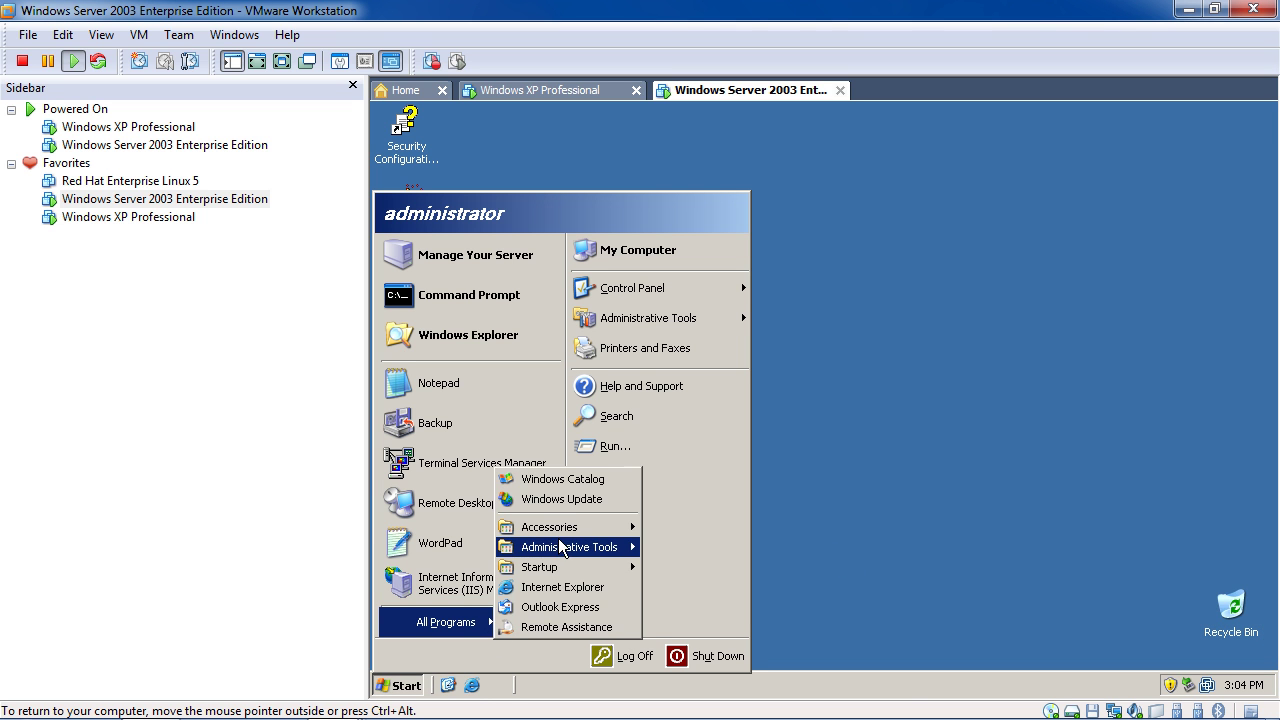
mouse_move(560, 546)
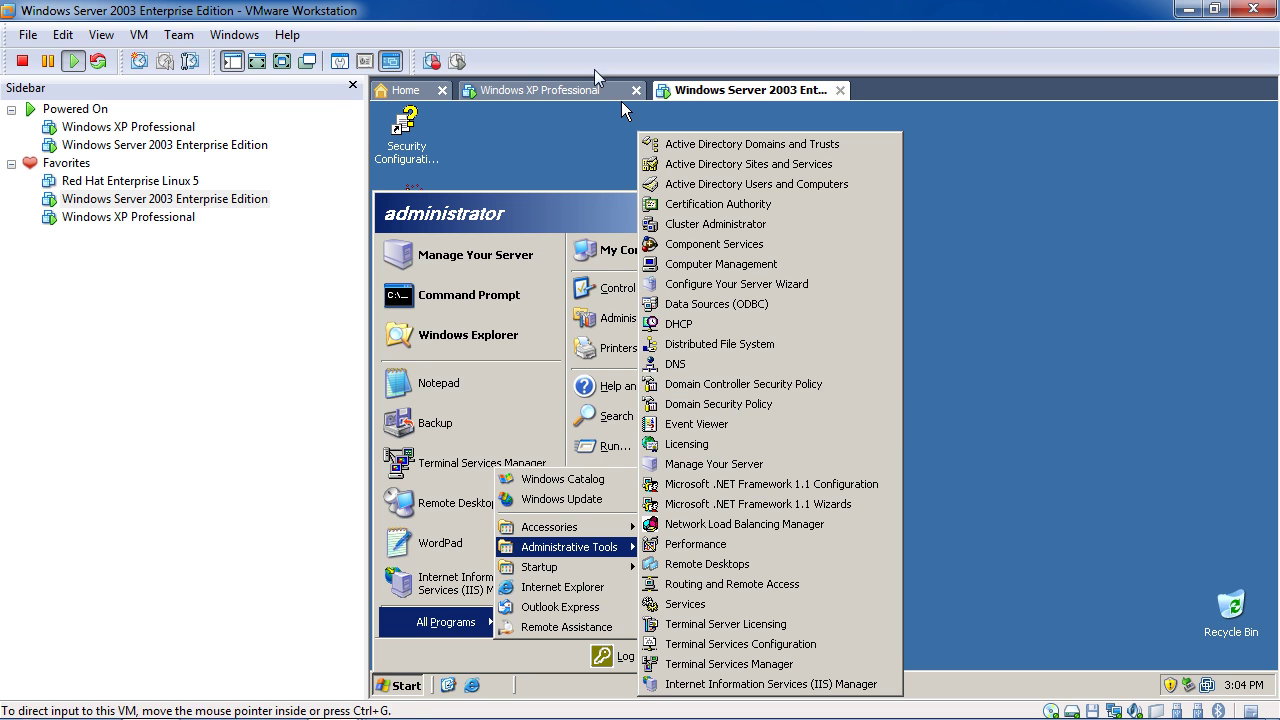
left_click(532, 92)
In XP's advanced Start menu settings, set System Administrative Tools to 'Display on the All Programs menu and the Start menu'
left_click(411, 688)
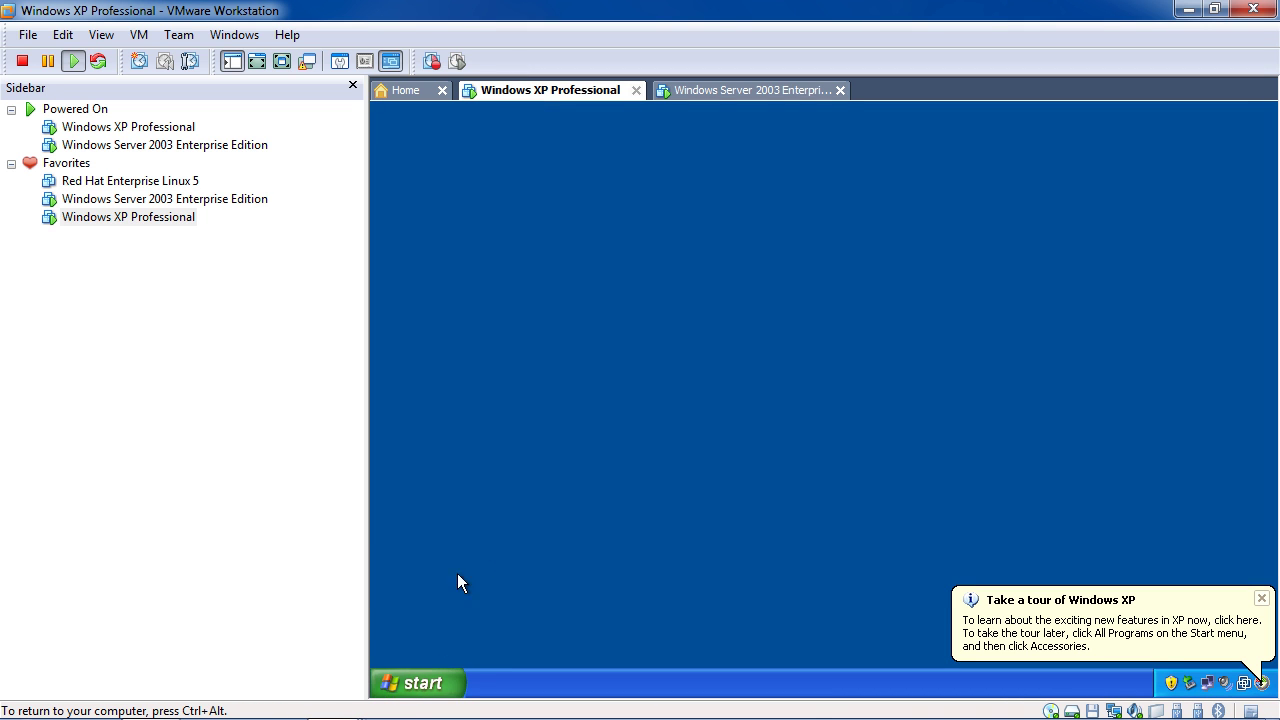
left_click(420, 684)
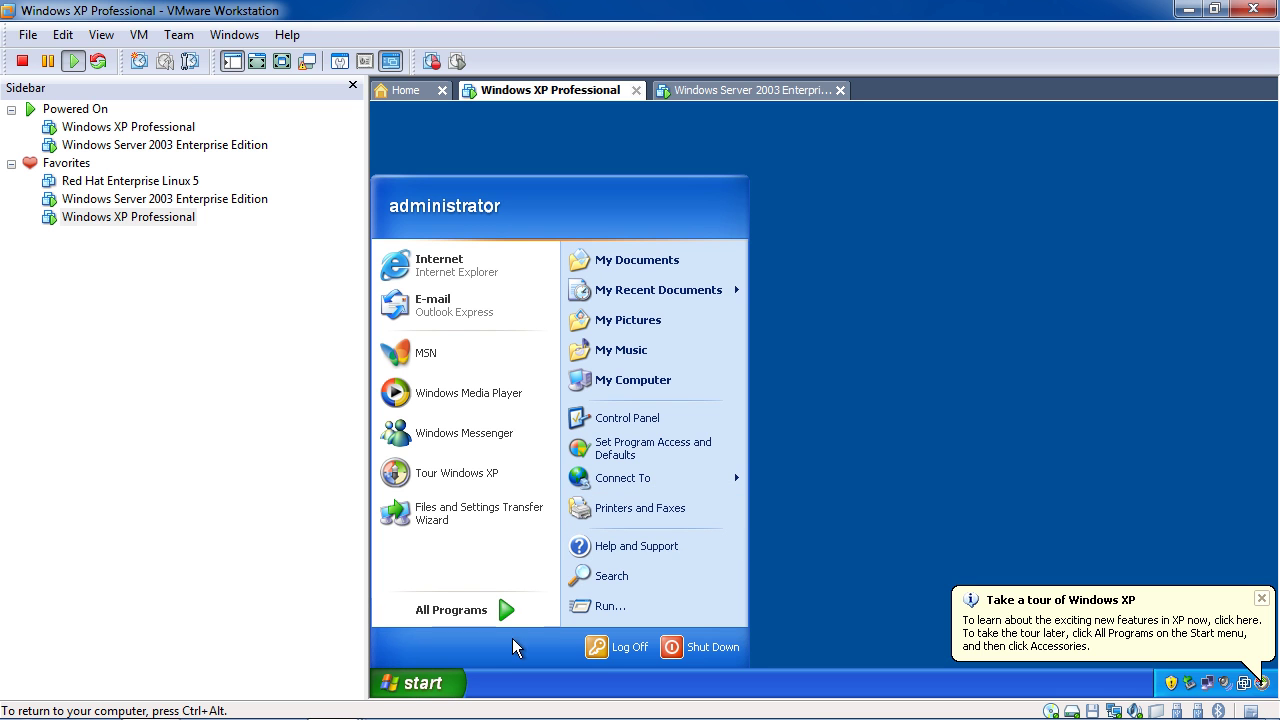
key("Escape")
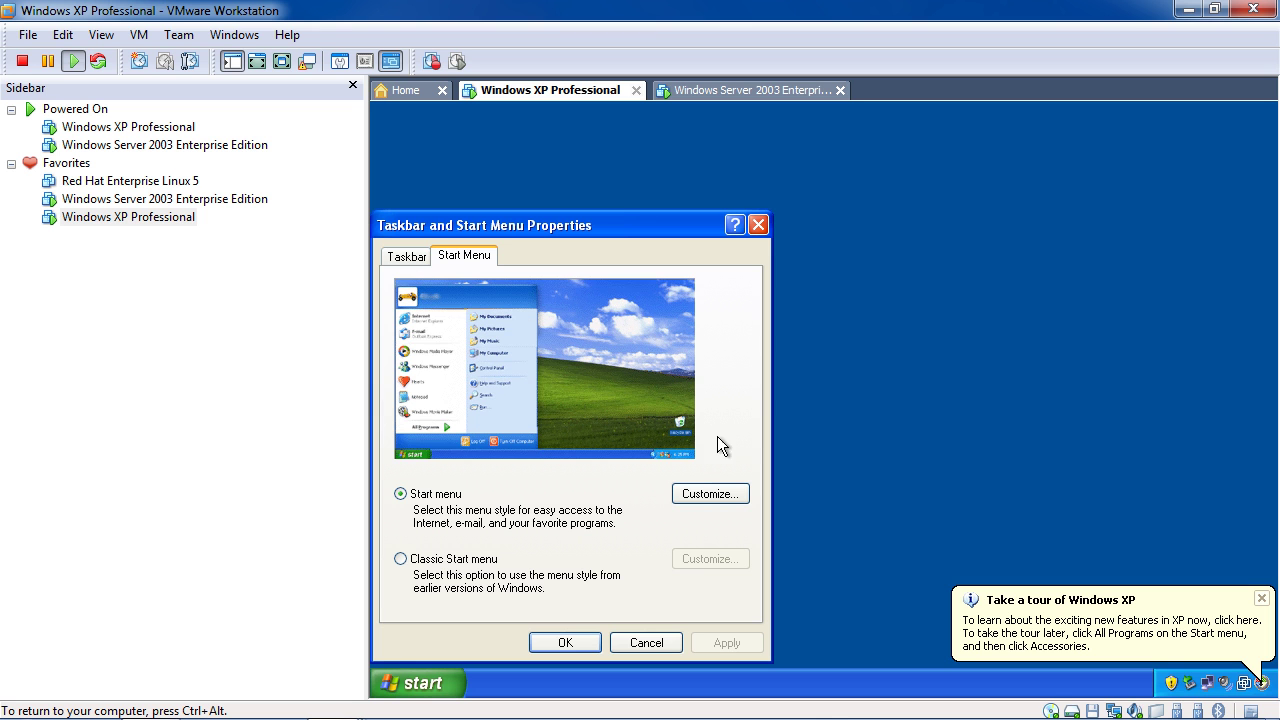
left_click(702, 493)
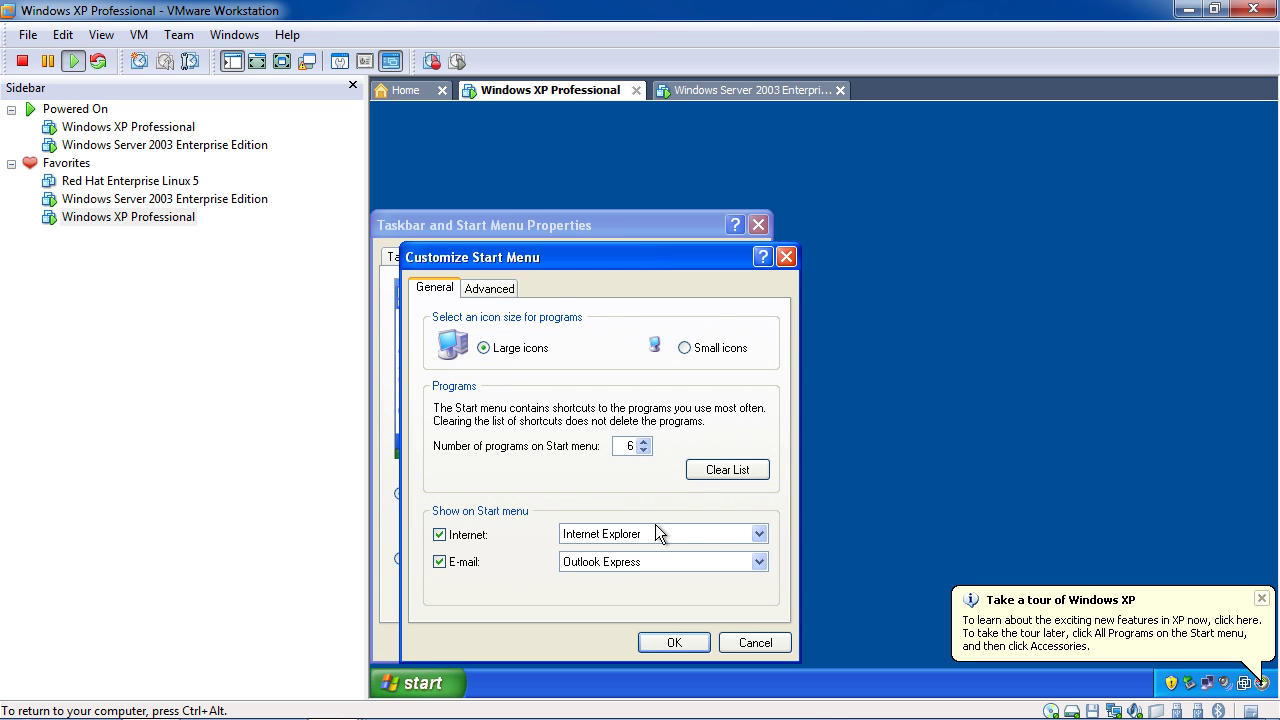
left_click(494, 292)
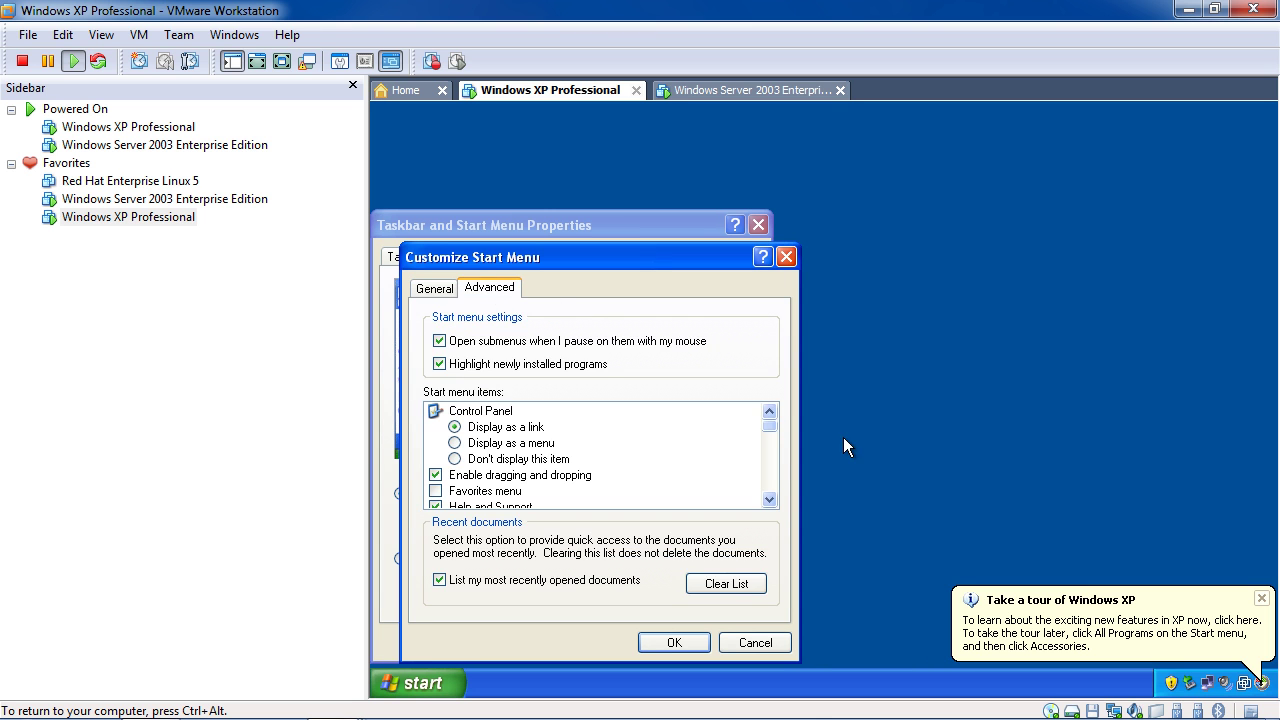
left_click_drag(770, 425, 771, 487)
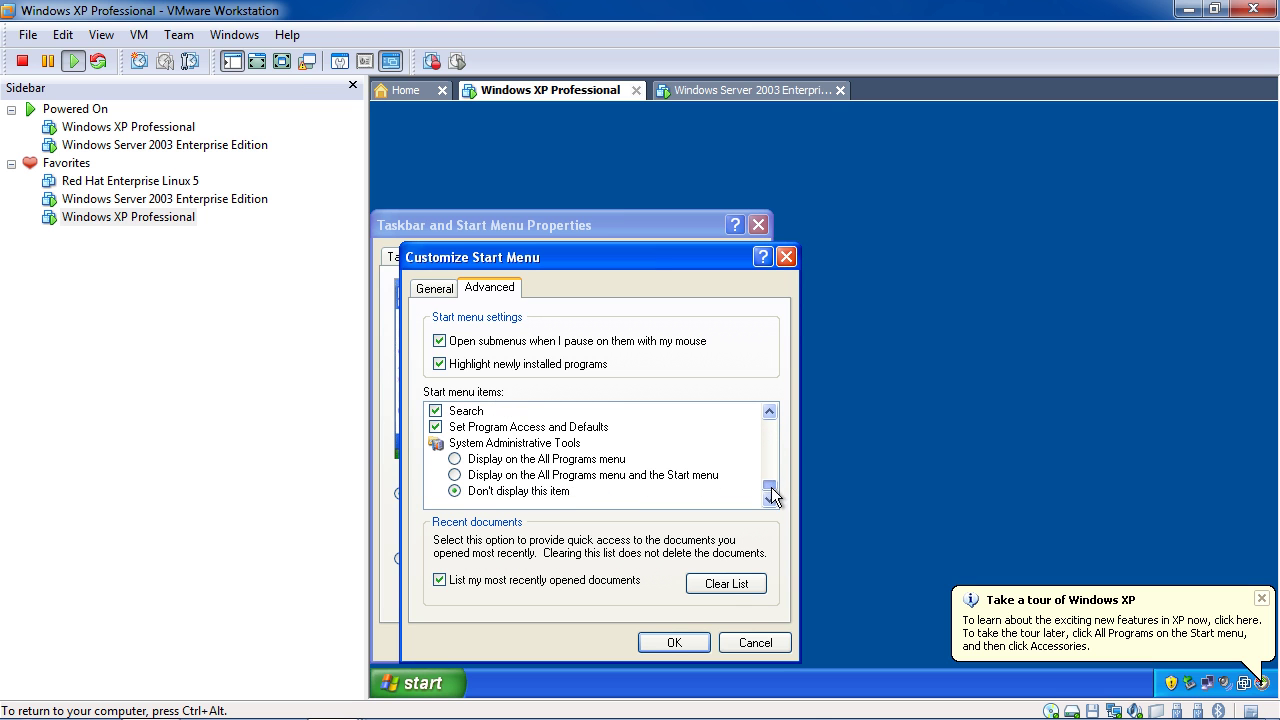
left_click(548, 475)
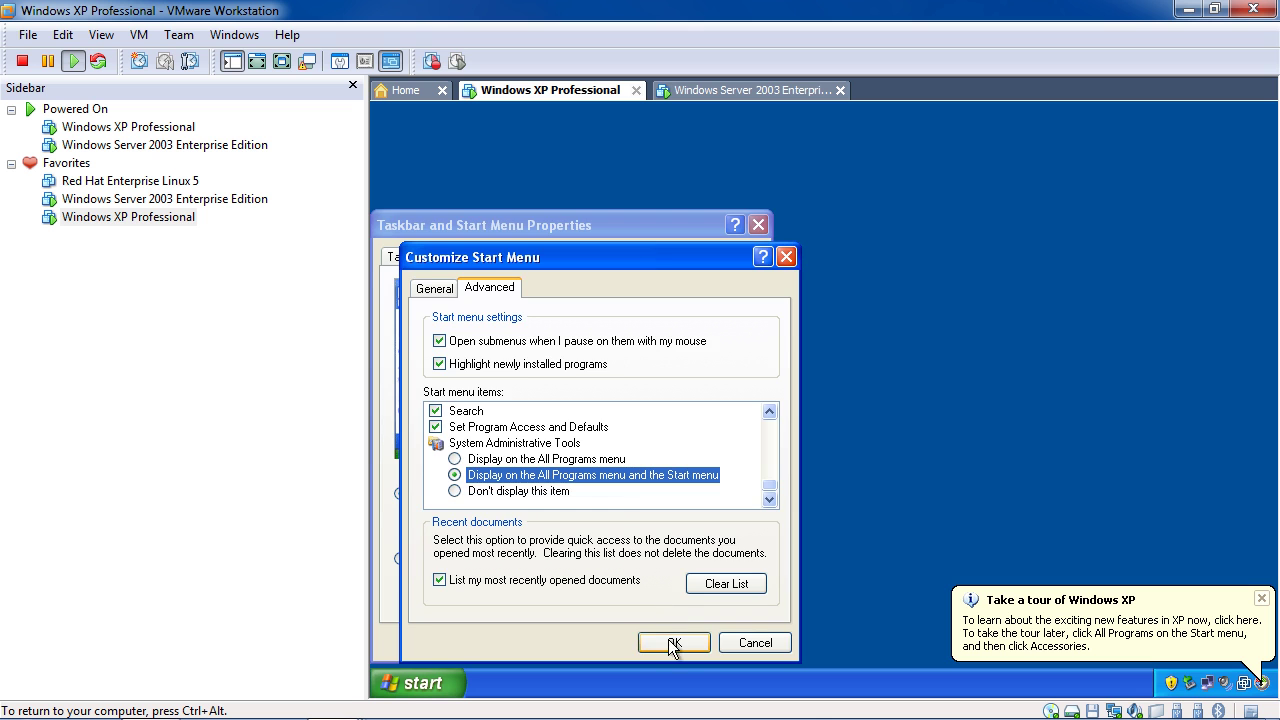
left_click(668, 643)
left_click(586, 643)
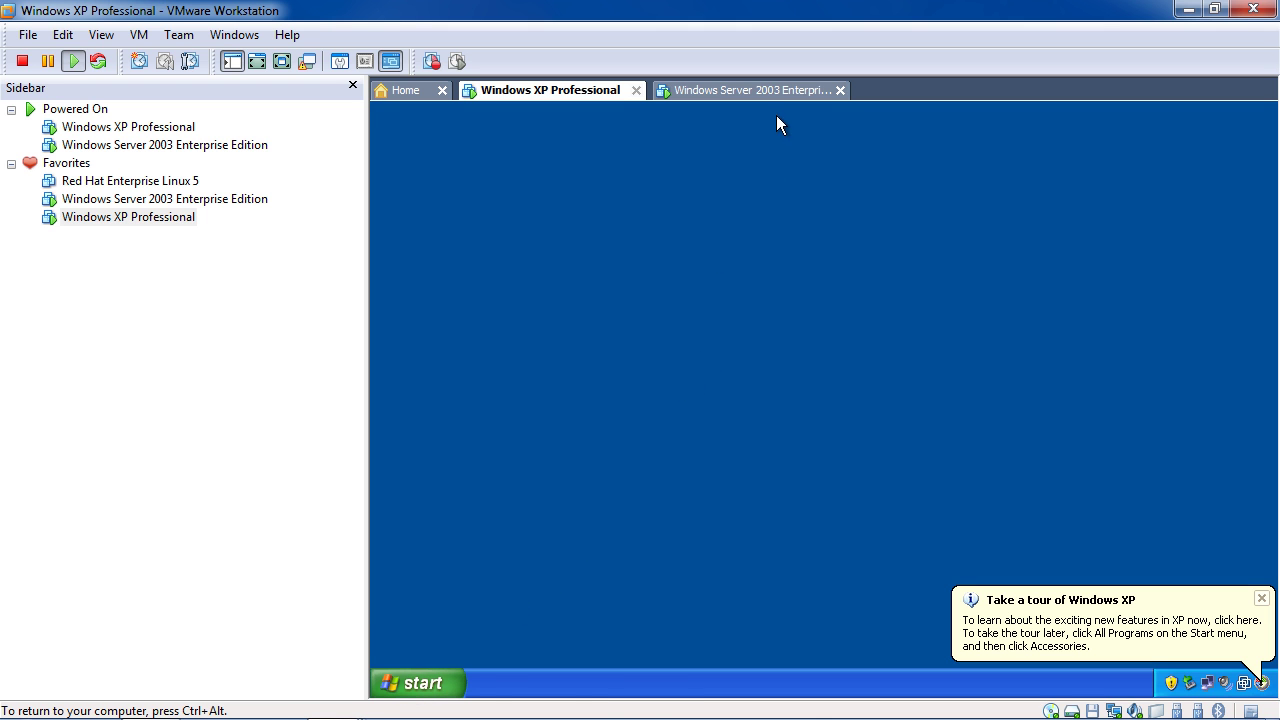
Back on the Windows XP Professional machine, refresh the desktop
left_click(665, 92)
left_click(582, 92)
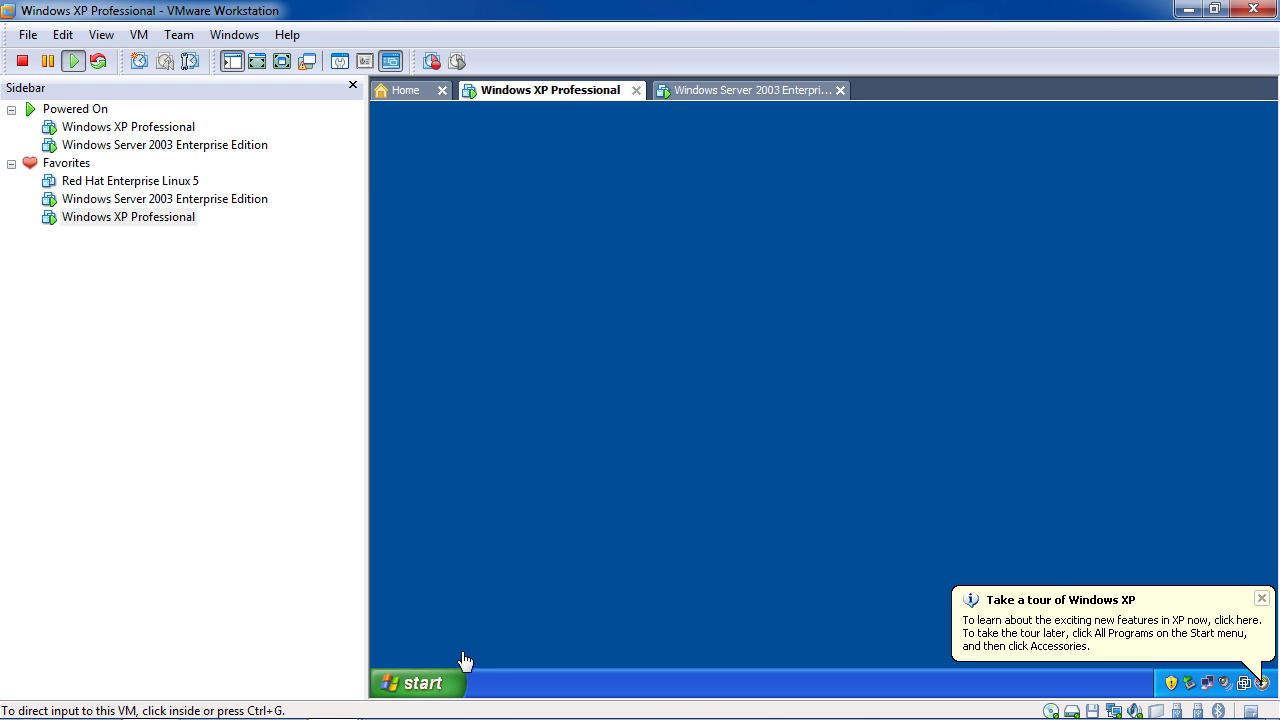
left_click(428, 689)
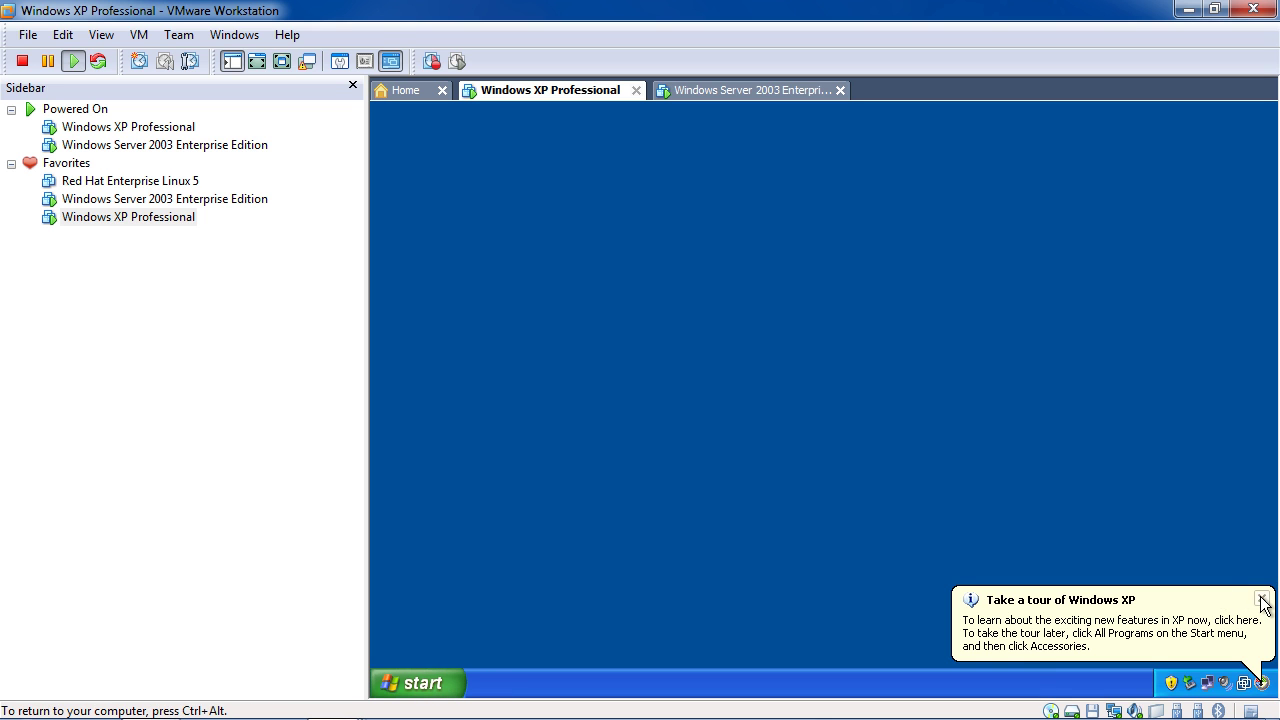
right_click(734, 318)
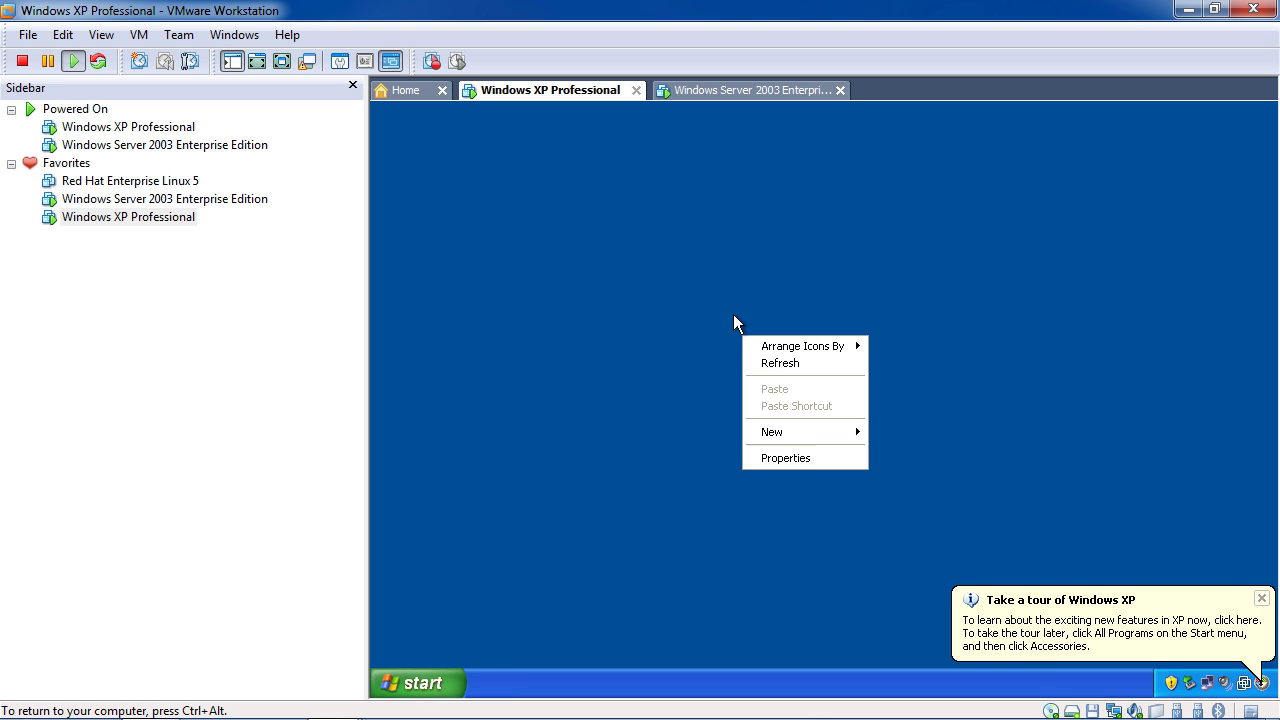
left_click(762, 364)
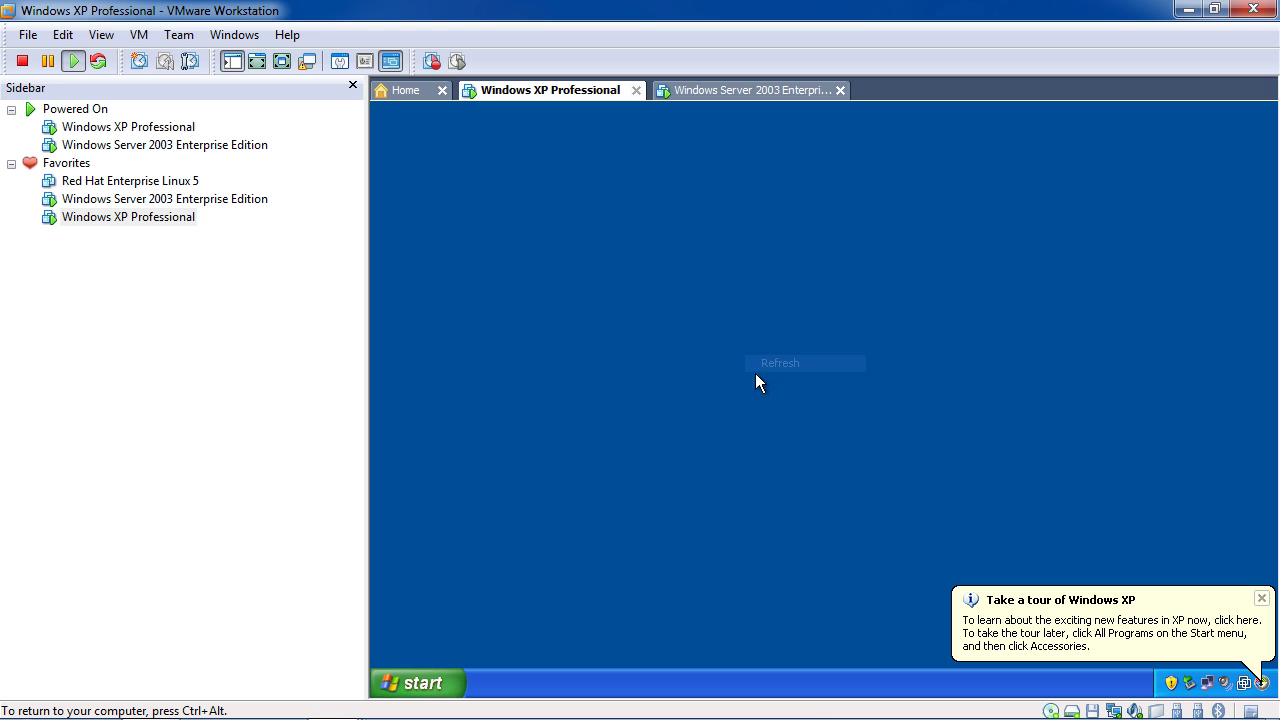
Launch Local Security Policy from the XP Start menu's Administrative Tools
left_click(425, 685)
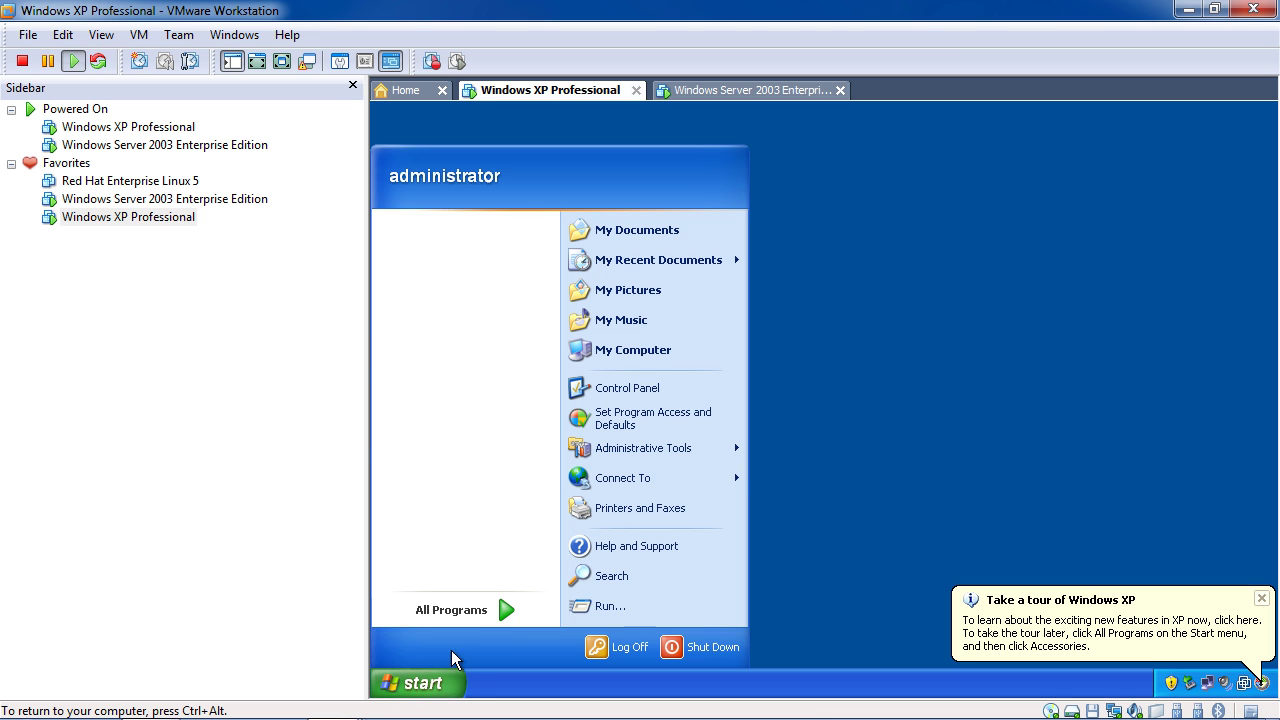
mouse_move(658, 452)
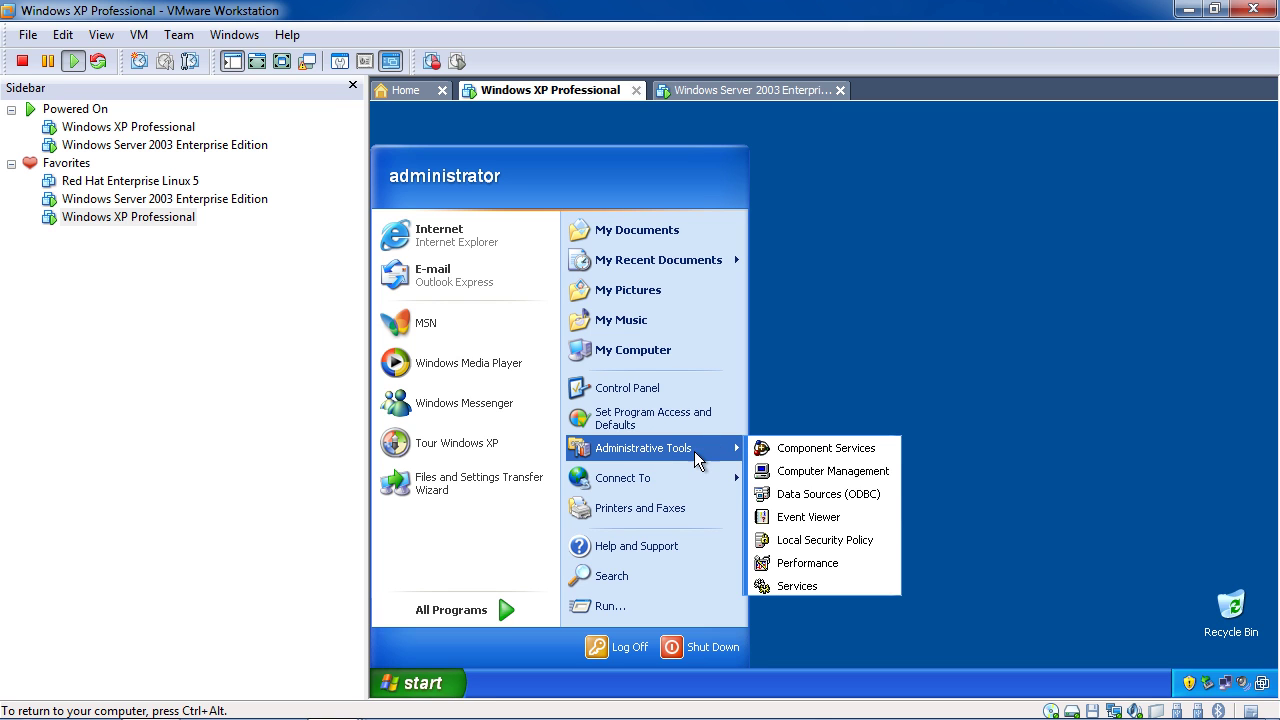
left_click(812, 540)
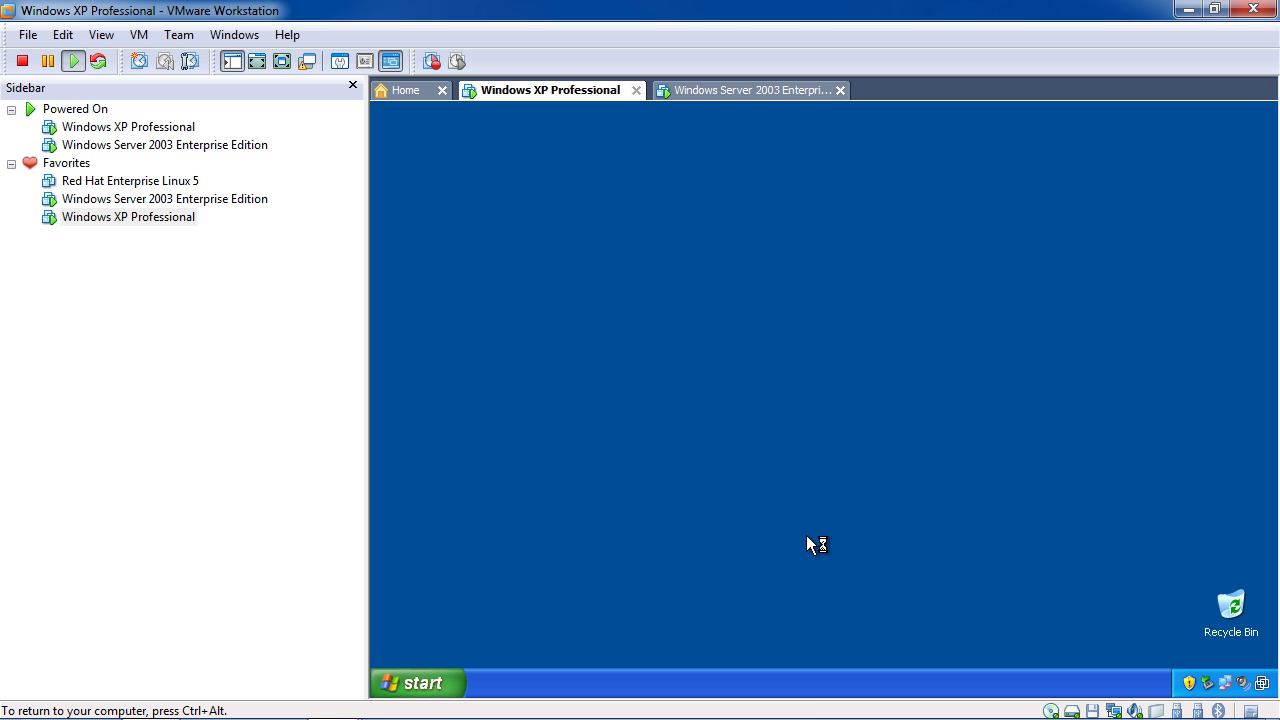
Glance at the Windows Server 2003 machine, then return to XP's Local Security Settings console
left_click(770, 92)
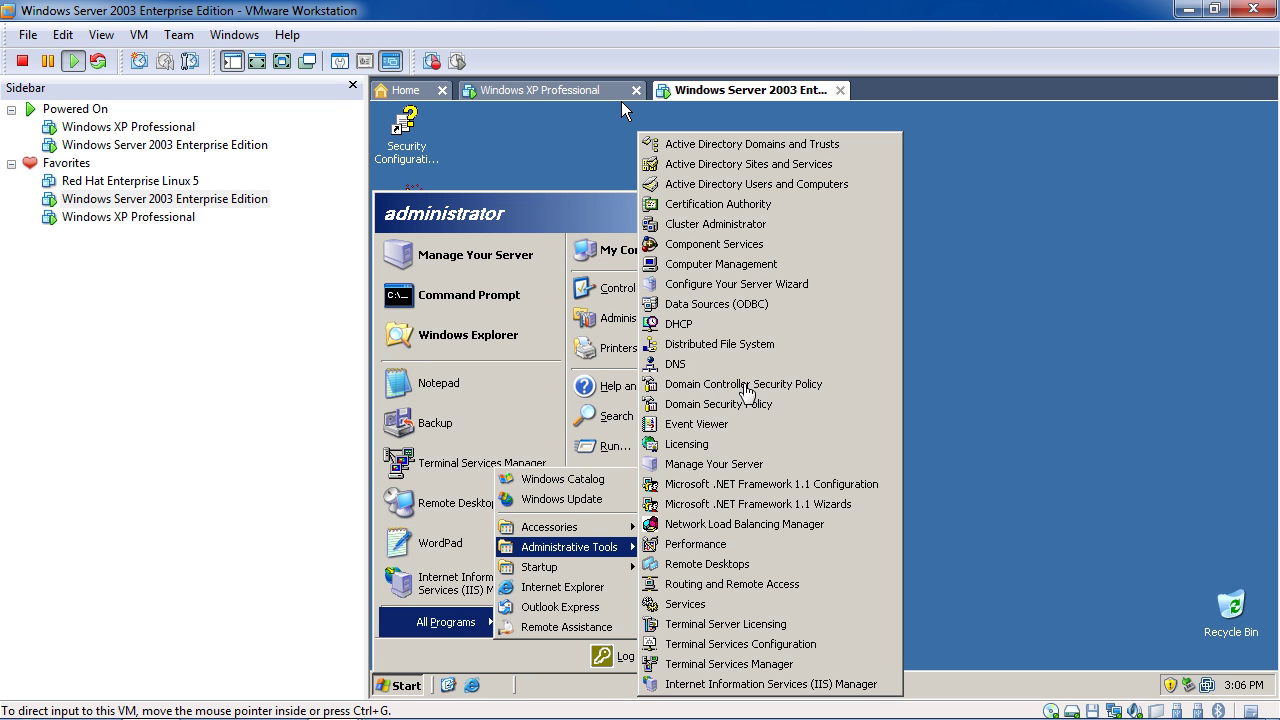
left_click(530, 92)
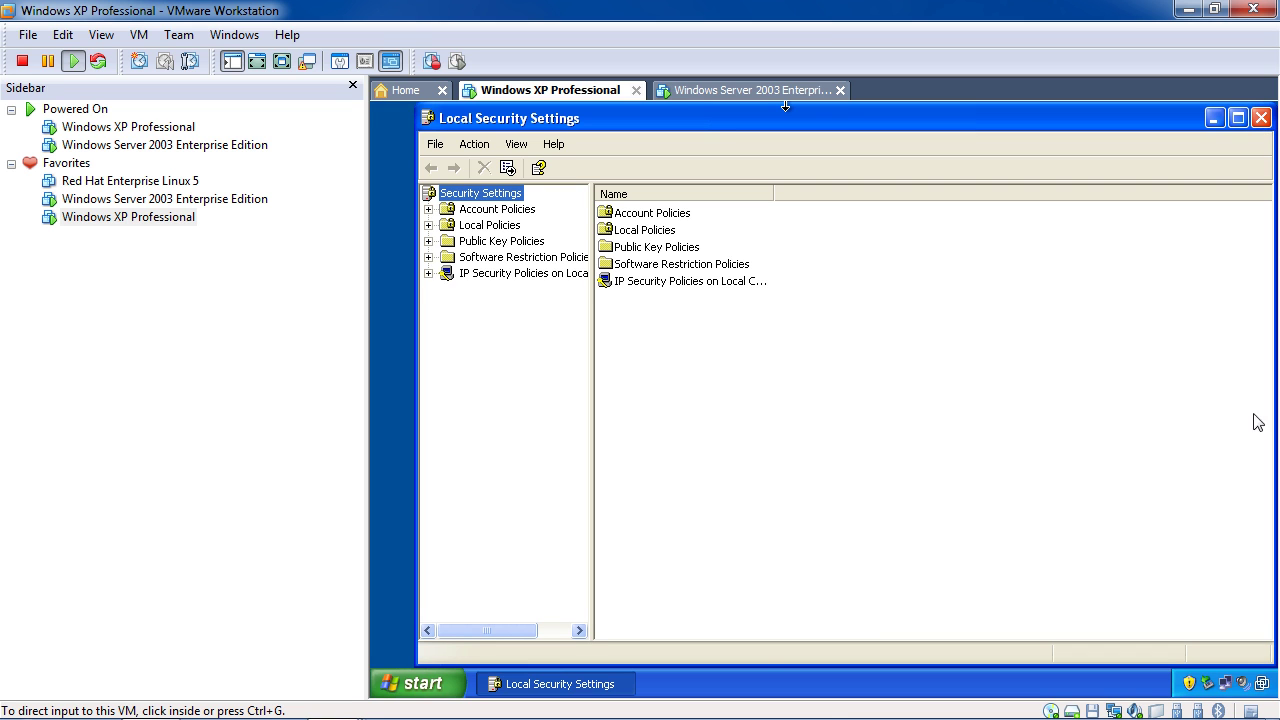
Refocus the XP machine and close its Local Security Settings window
mouse_move(1170, 716)
left_click(1074, 700)
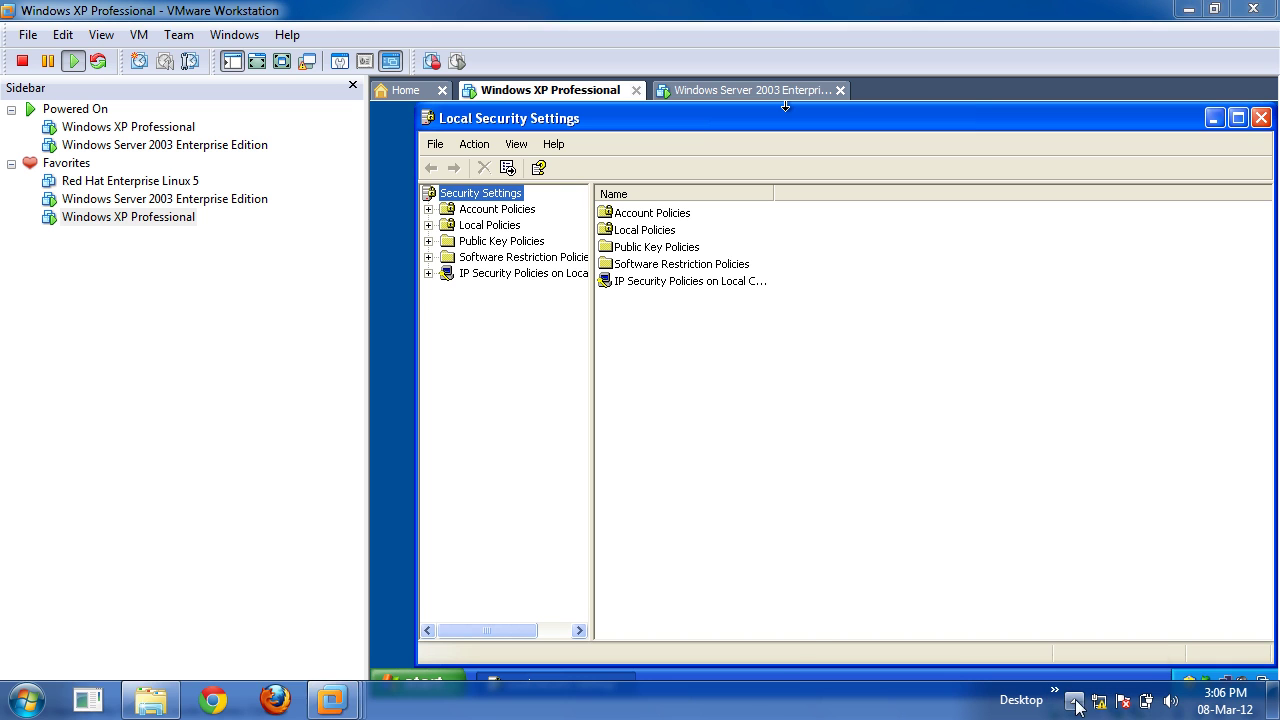
right_click(1058, 600)
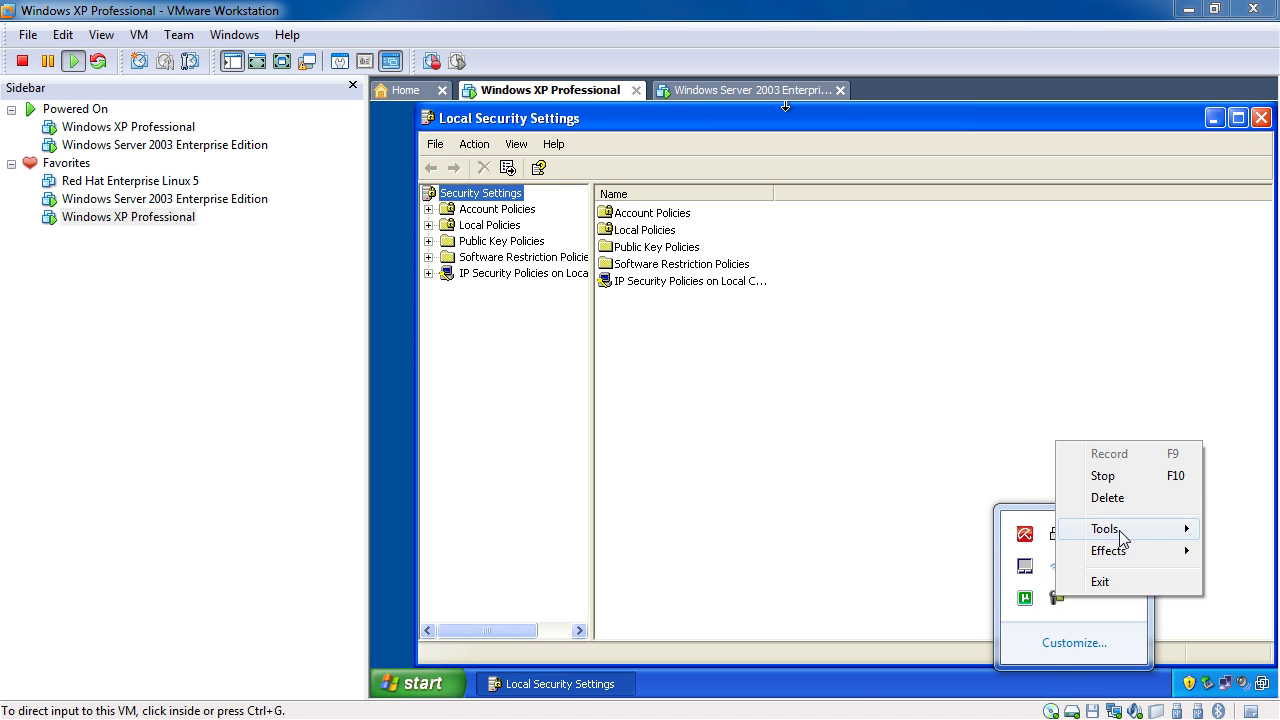
mouse_move(1118, 535)
left_click(1085, 477)
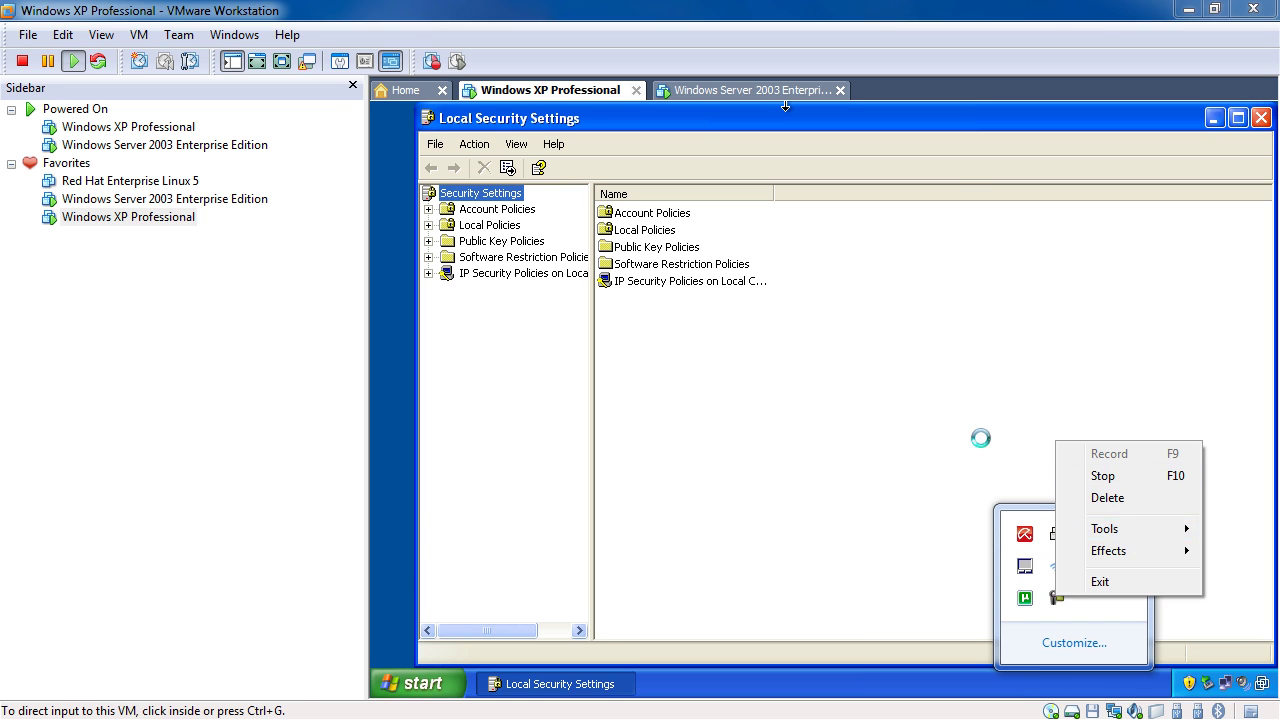
left_click(981, 447)
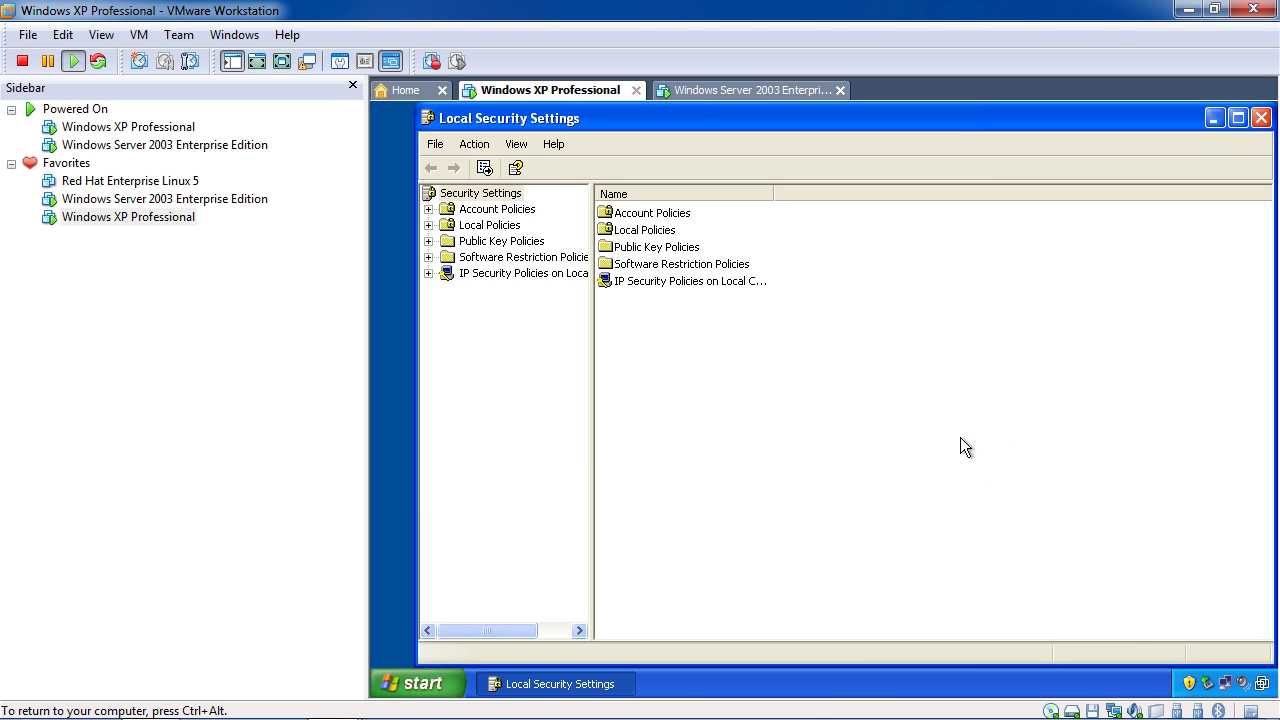
left_click(1261, 117)
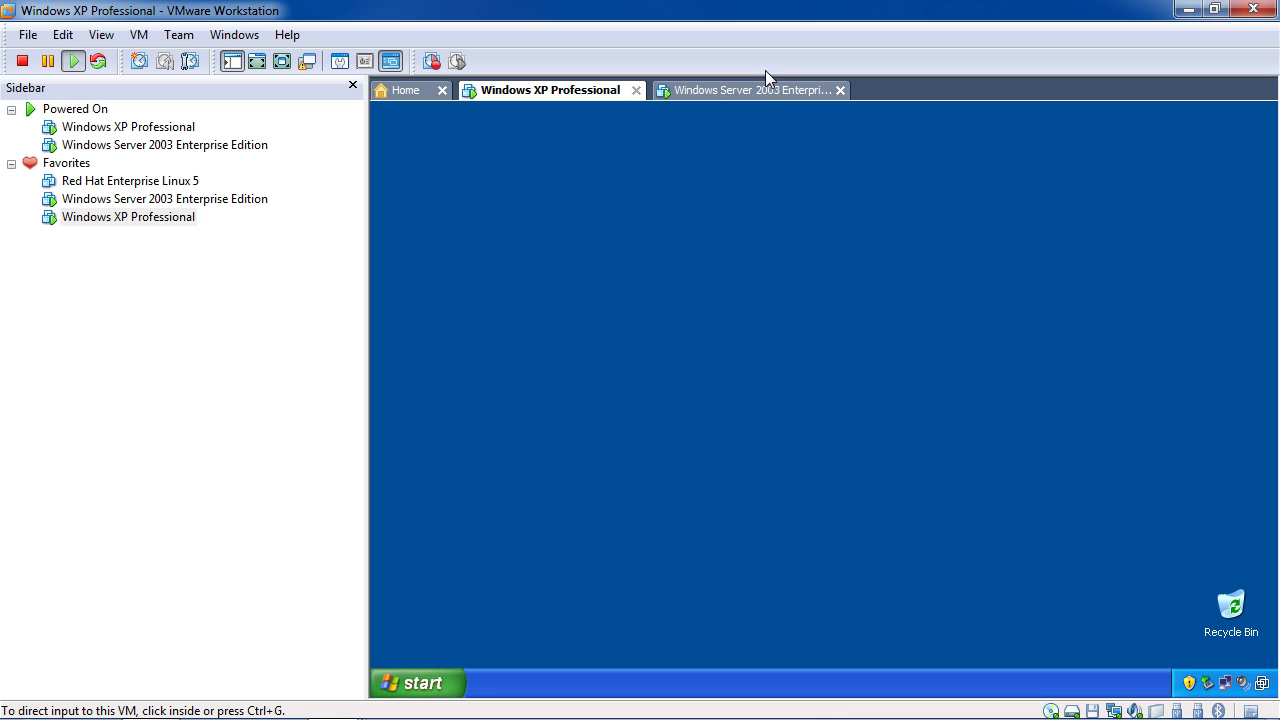
On the Windows Server 2003 machine, dismiss open menus and show Start > Administrative Tools
left_click(758, 90)
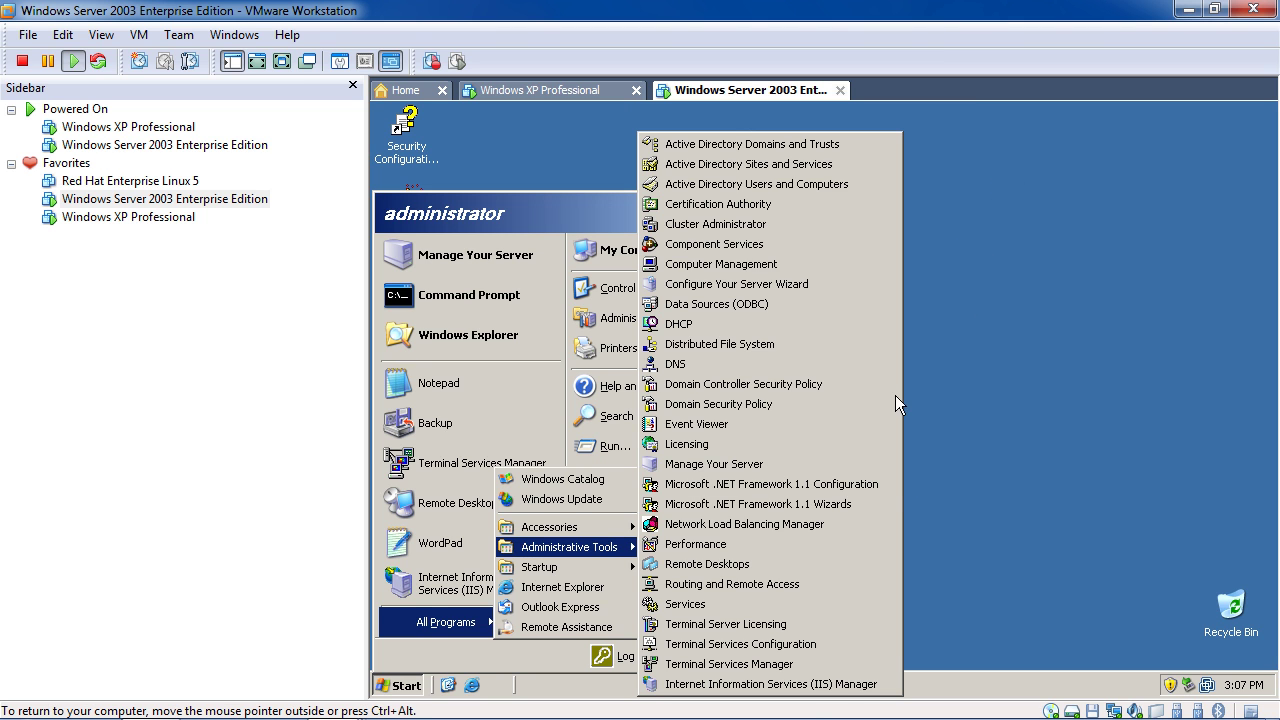
left_click(1015, 406)
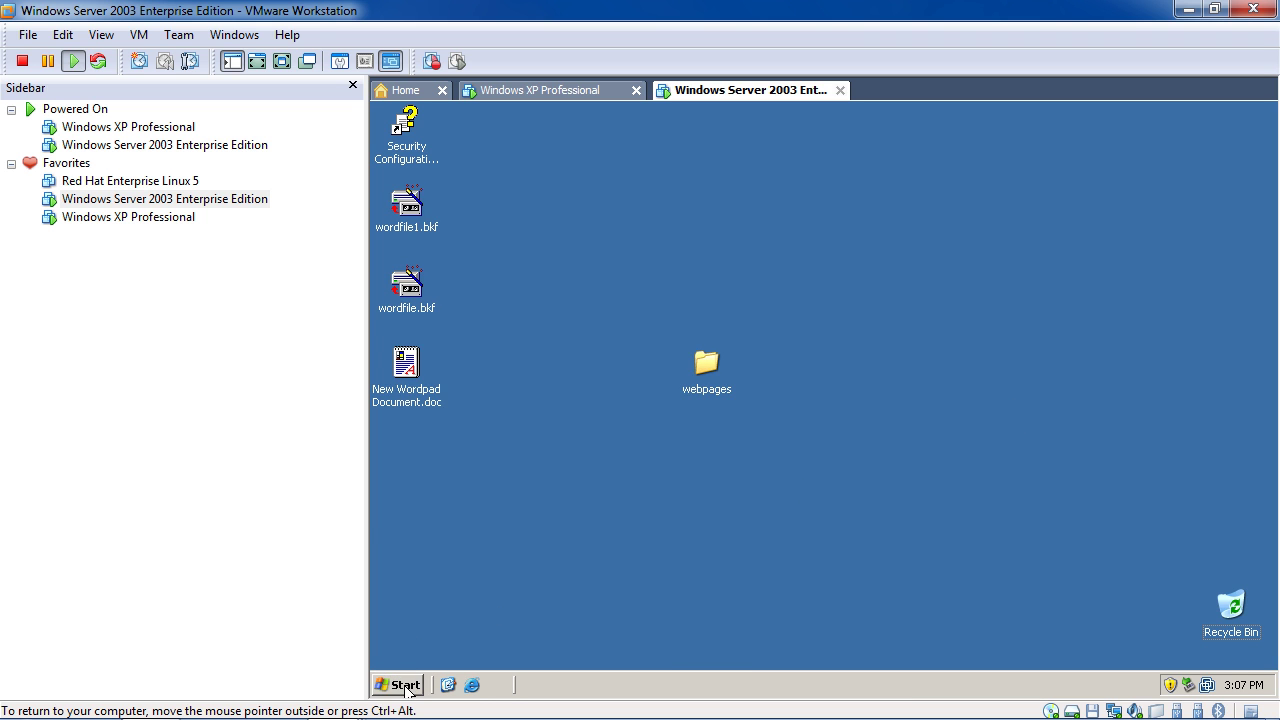
left_click(405, 686)
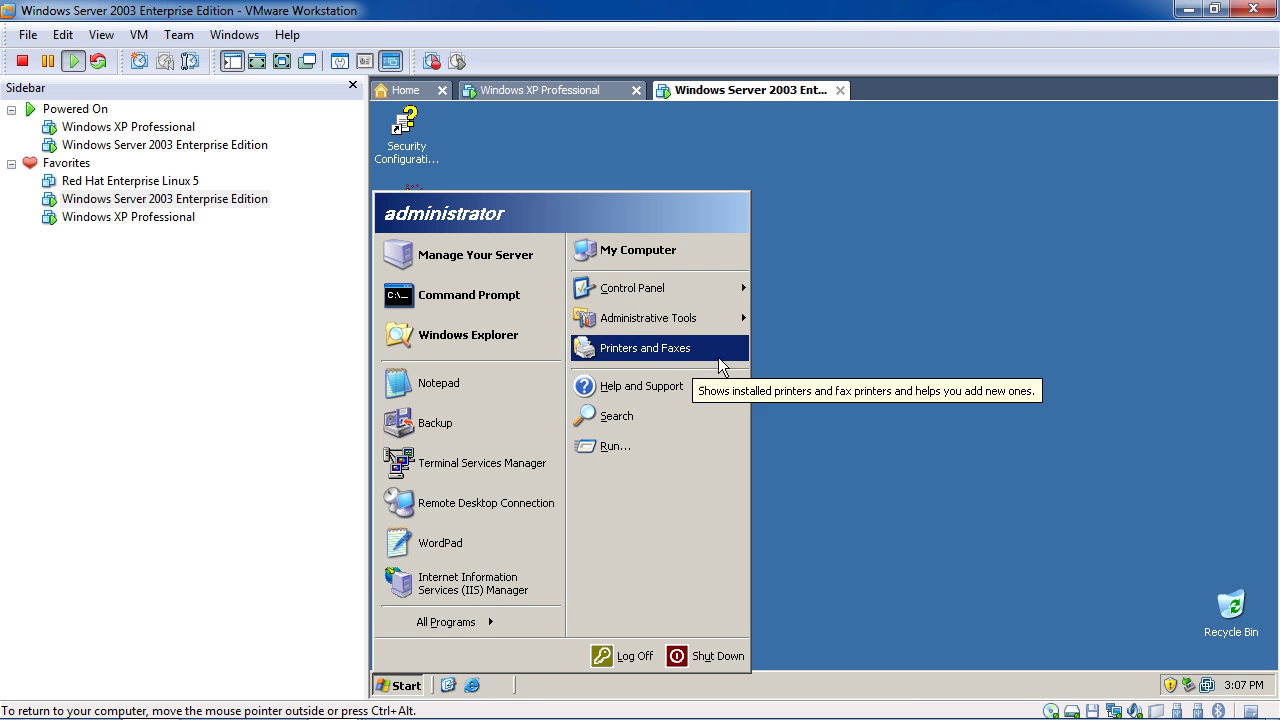
mouse_move(722, 325)
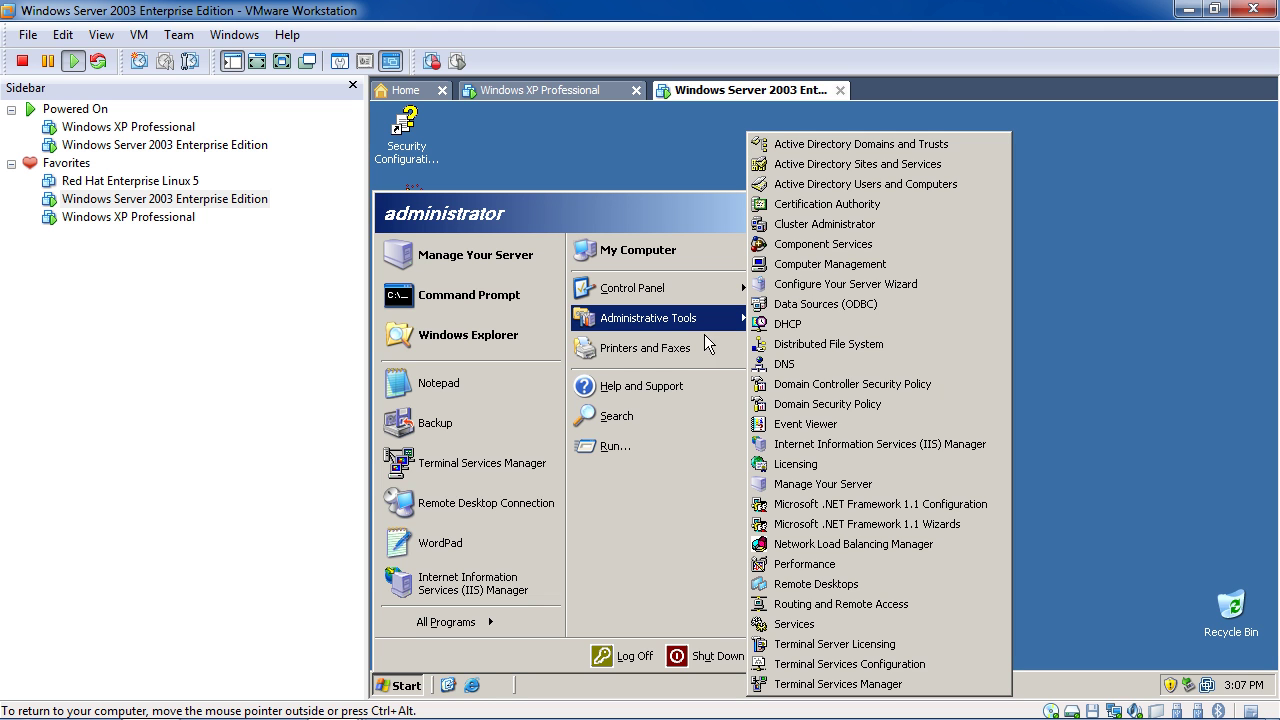
In Active Directory Users and Computers, browse manuu.com's Domain Controllers, ForeignSecurityPrincipals and Builtin, ending on Users' 19 objects
left_click(856, 188)
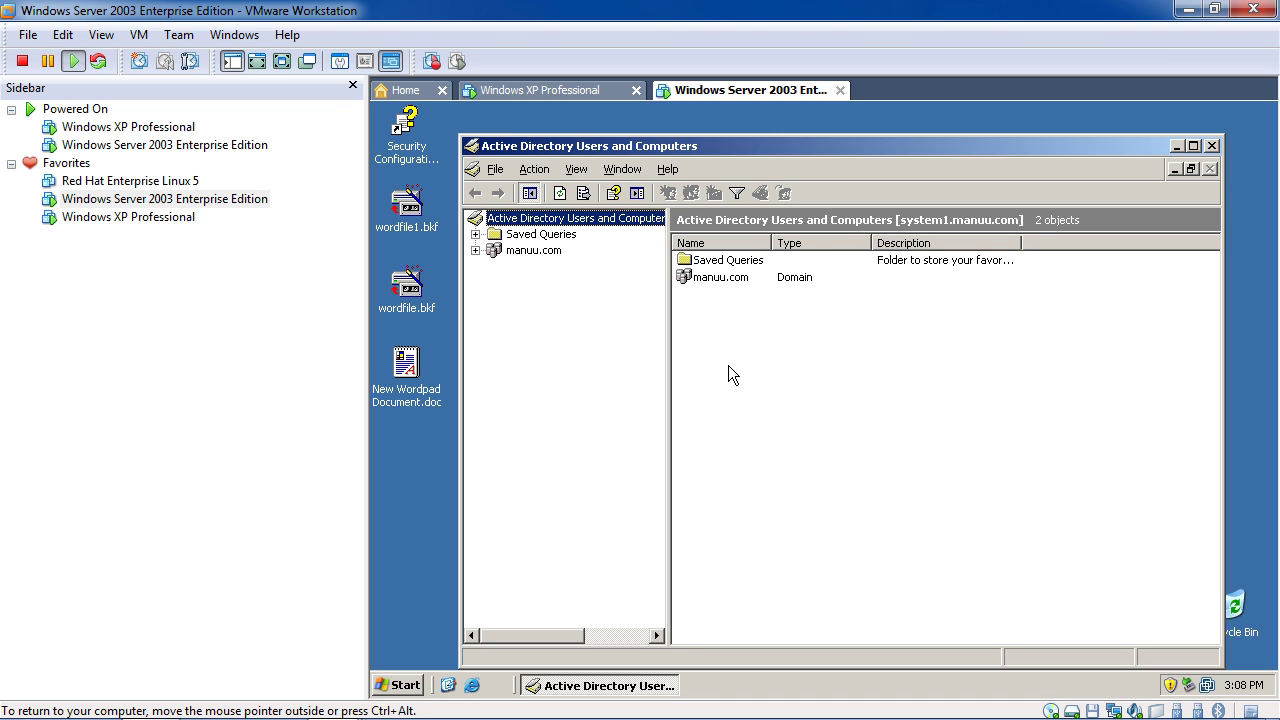
left_click(475, 252)
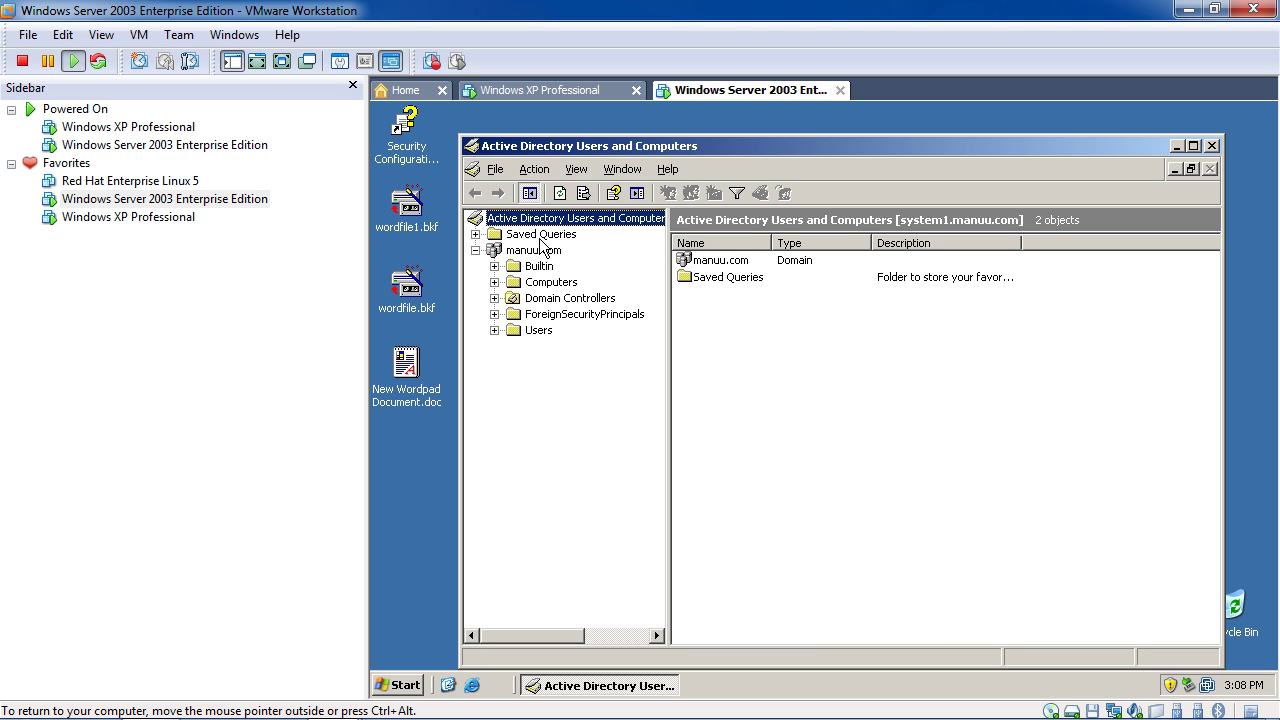
left_click(566, 302)
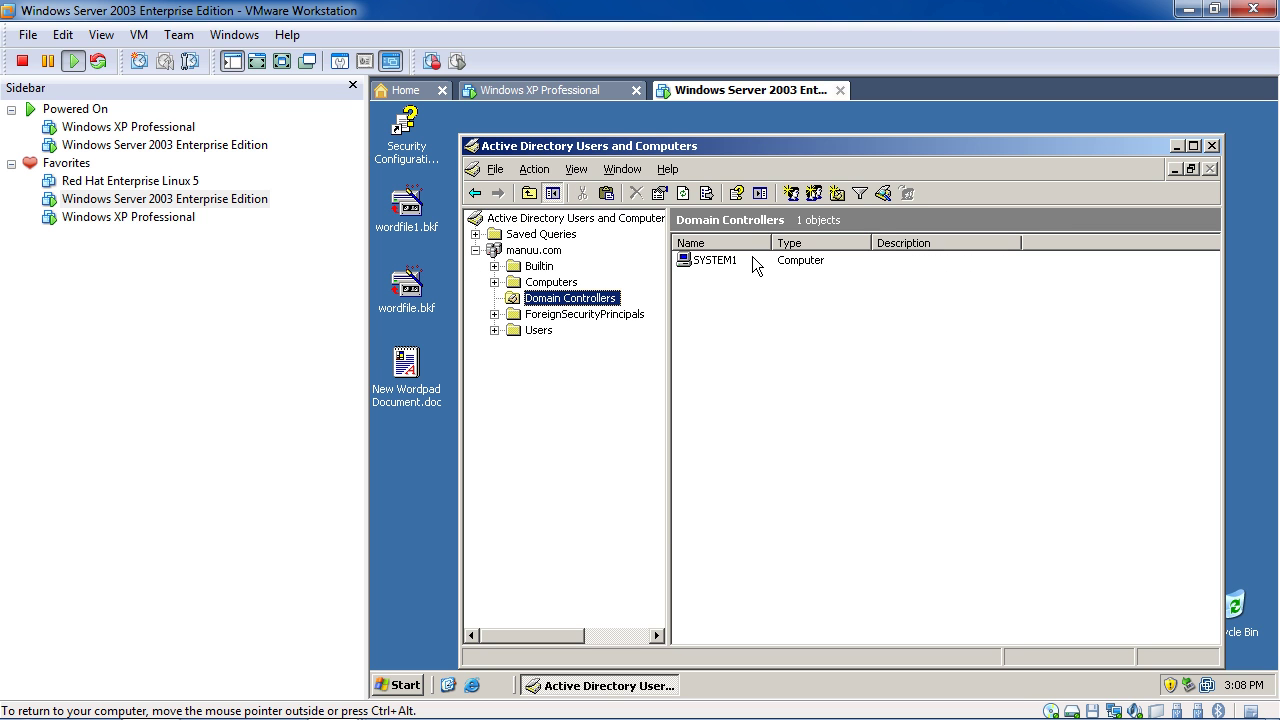
left_click(537, 332)
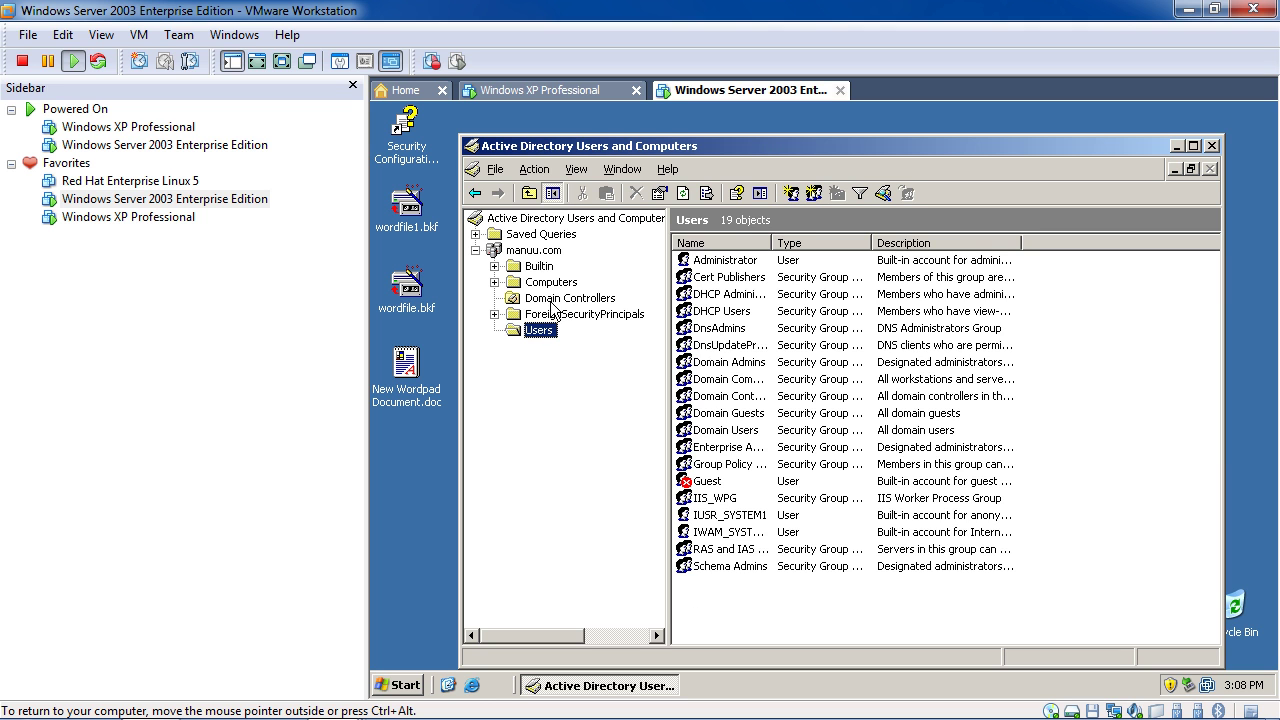
left_click(533, 315)
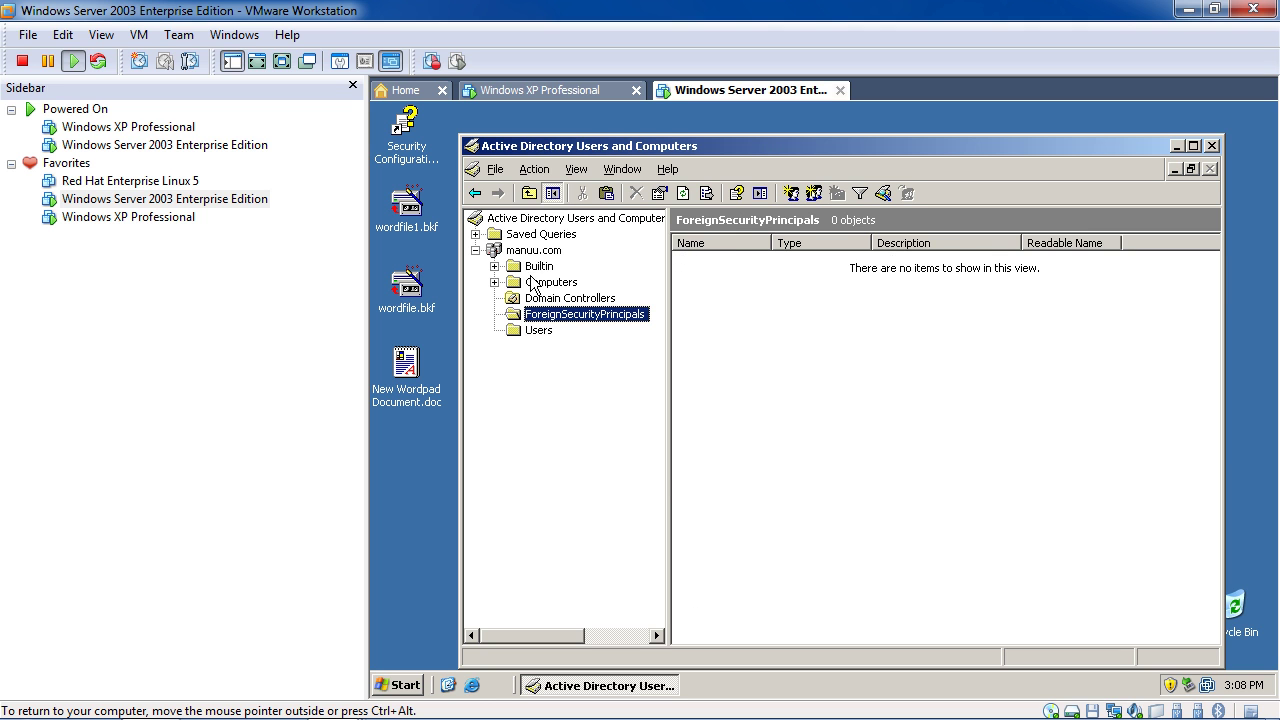
left_click(539, 266)
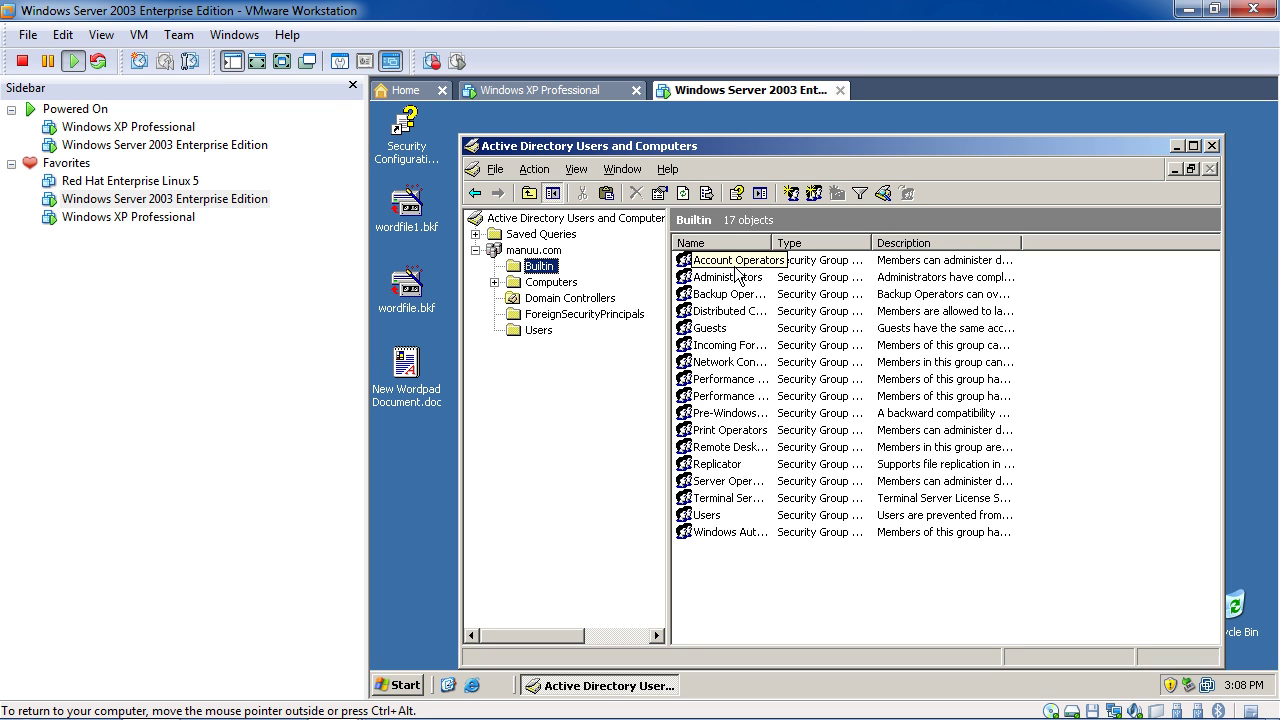
left_click(546, 331)
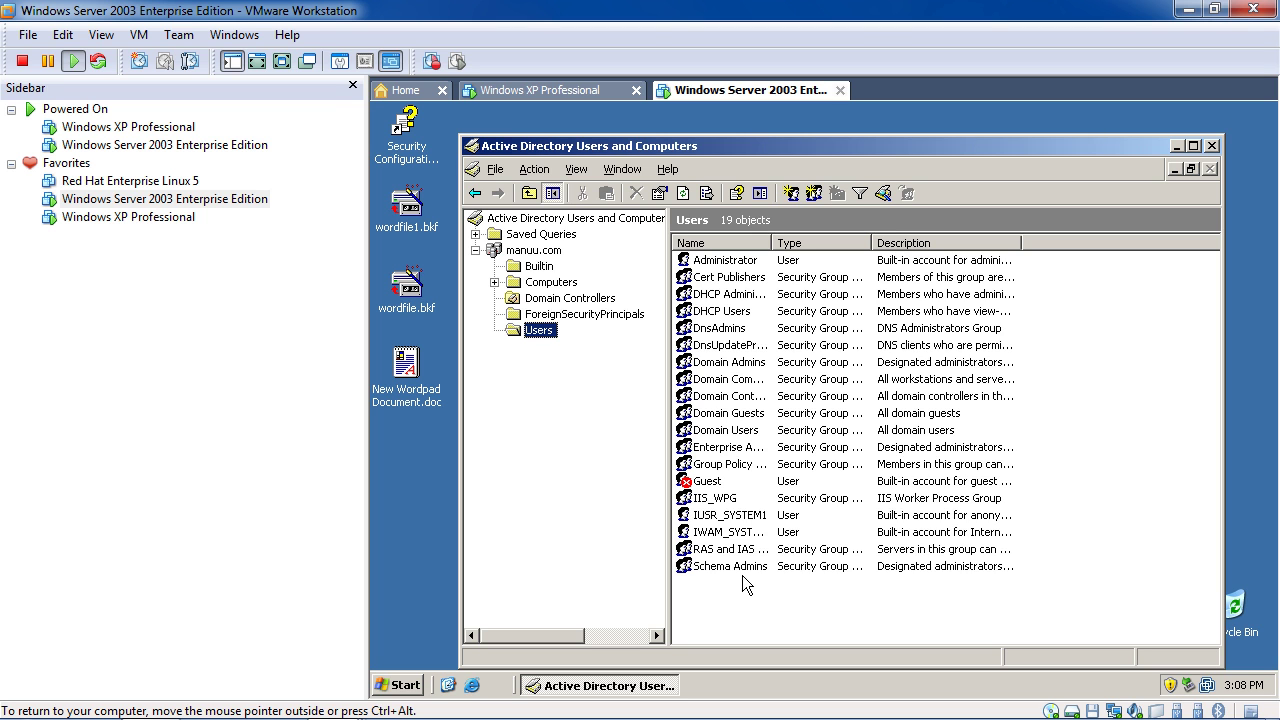
left_click(533, 170)
Open 'to create a domain users and groups' in a maximized Notepad and scroll through the steps
mouse_move(230, 700)
left_click(150, 700)
left_click(475, 132)
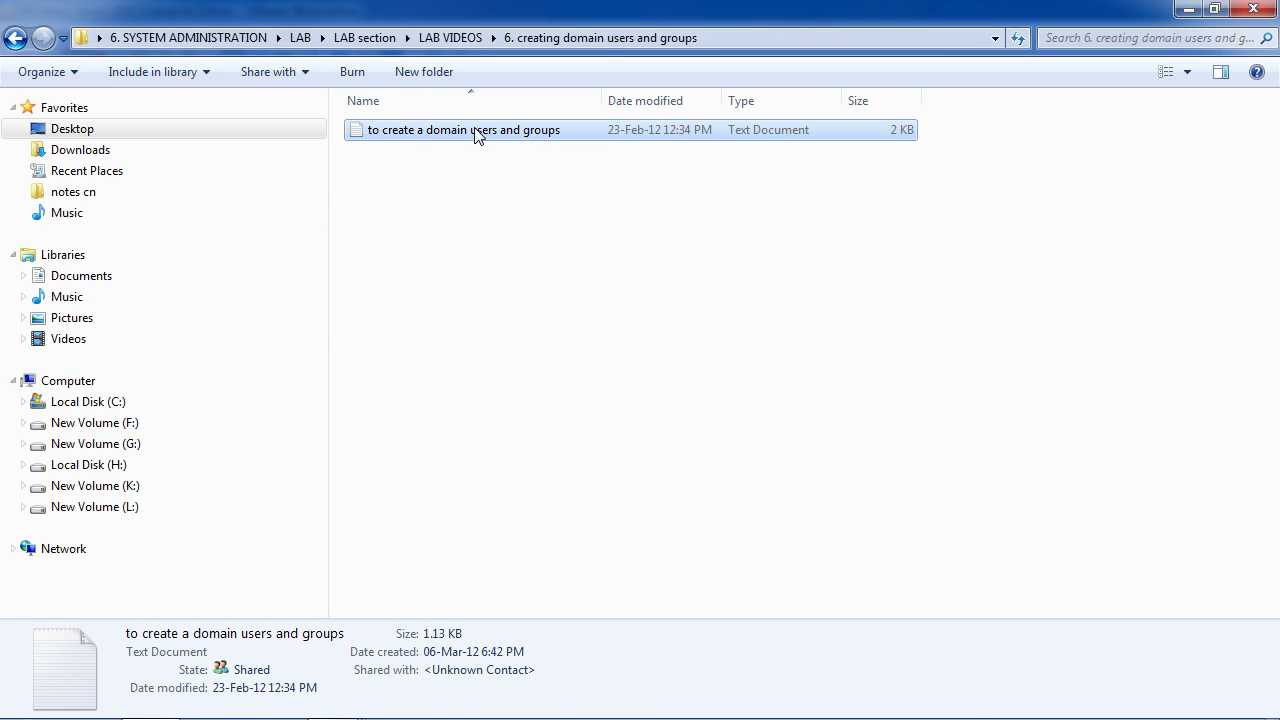
double_click(475, 132)
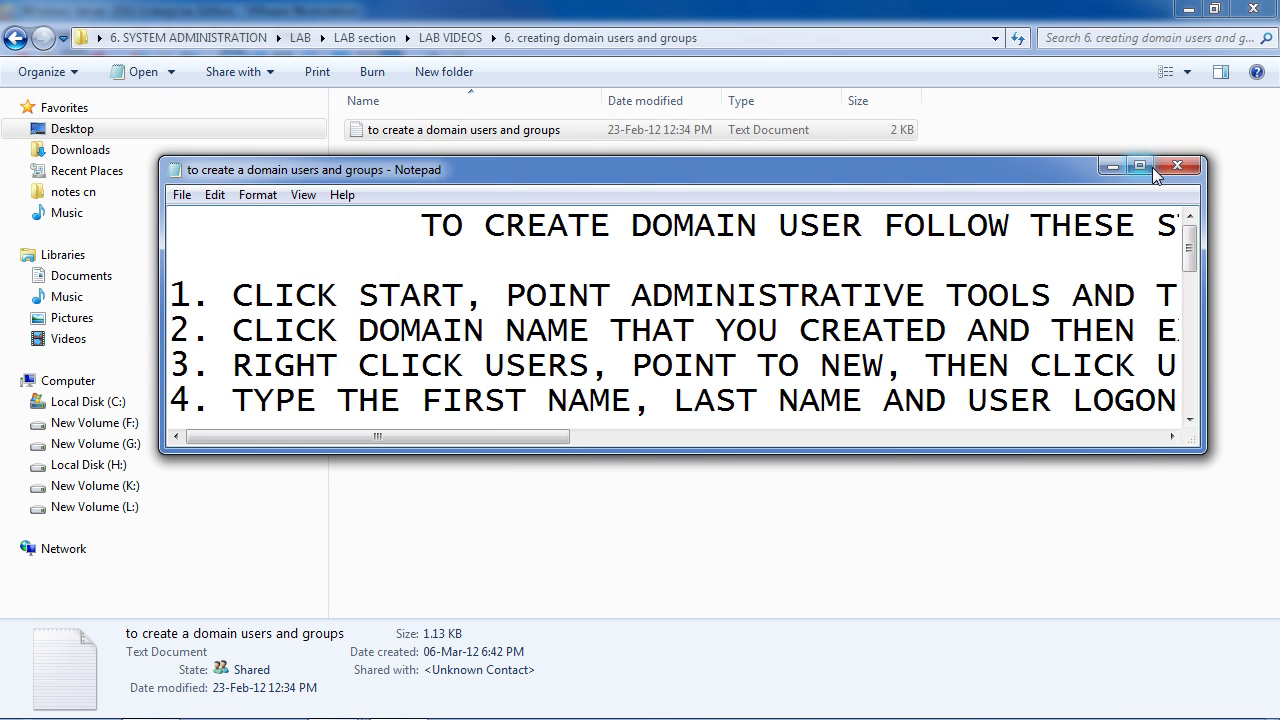
left_click(1140, 166)
mouse_move(437, 690)
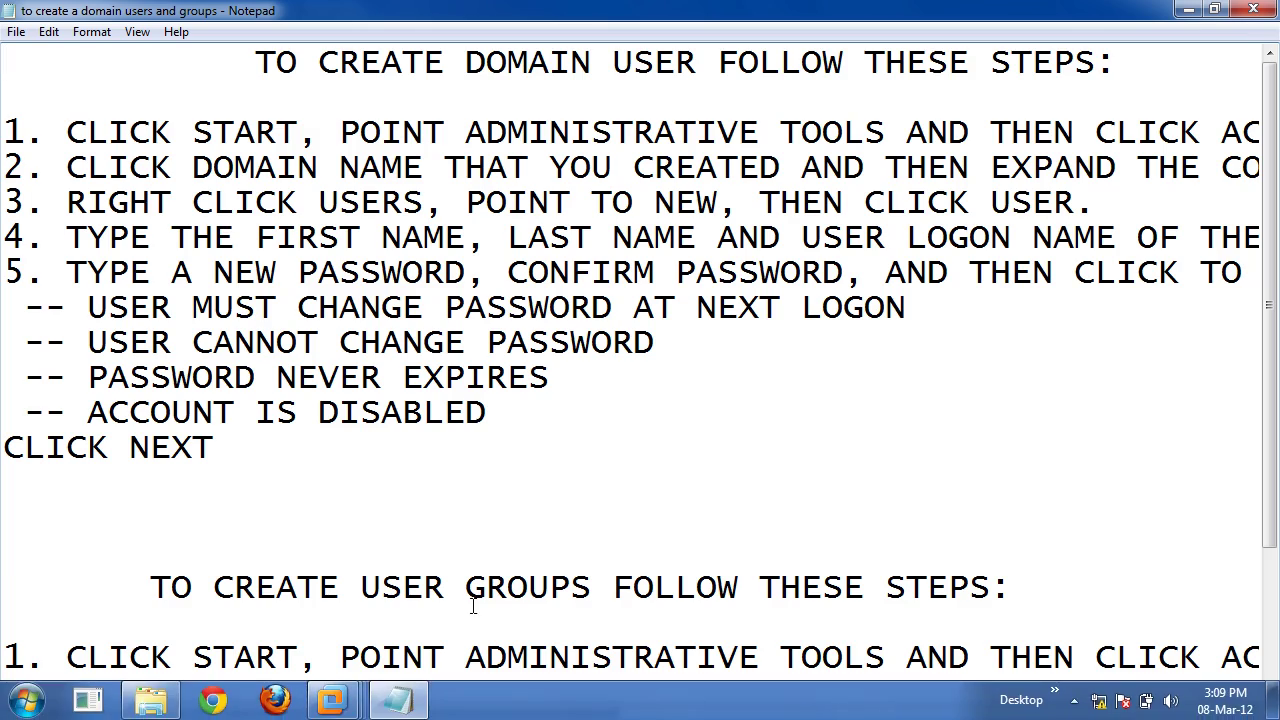
left_click_drag(458, 709, 366, 682)
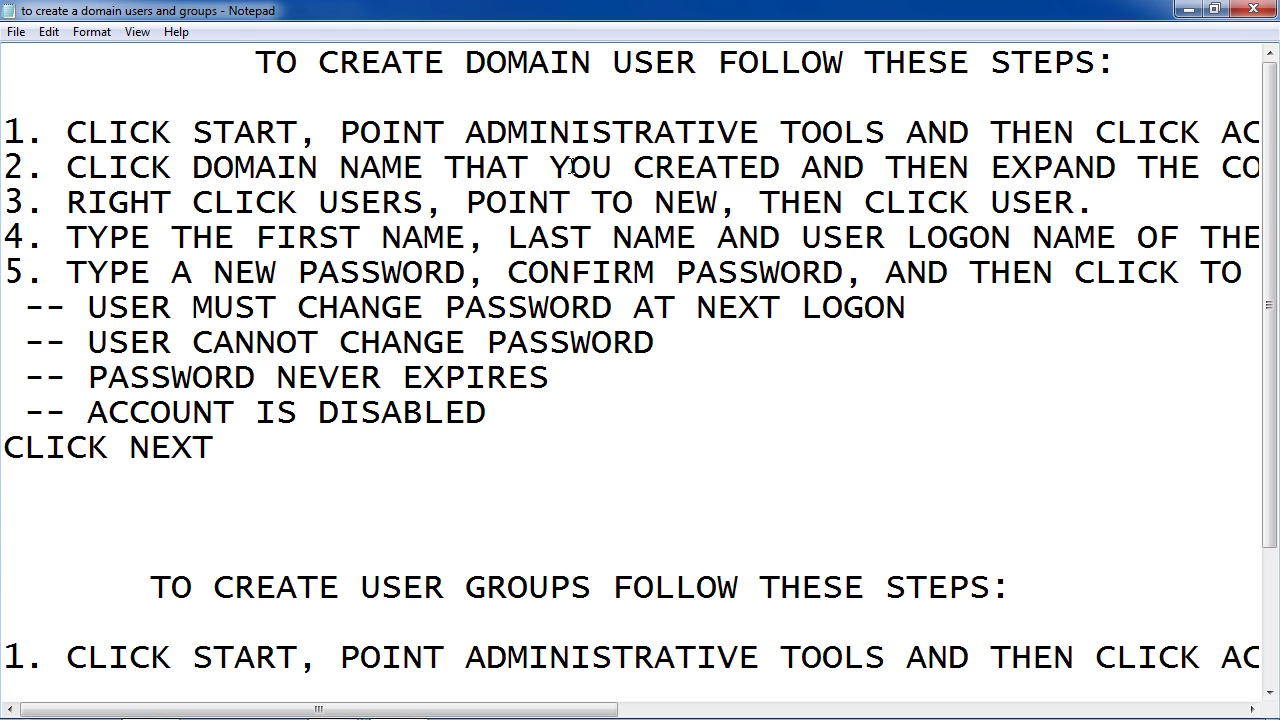
mouse_move(616, 716)
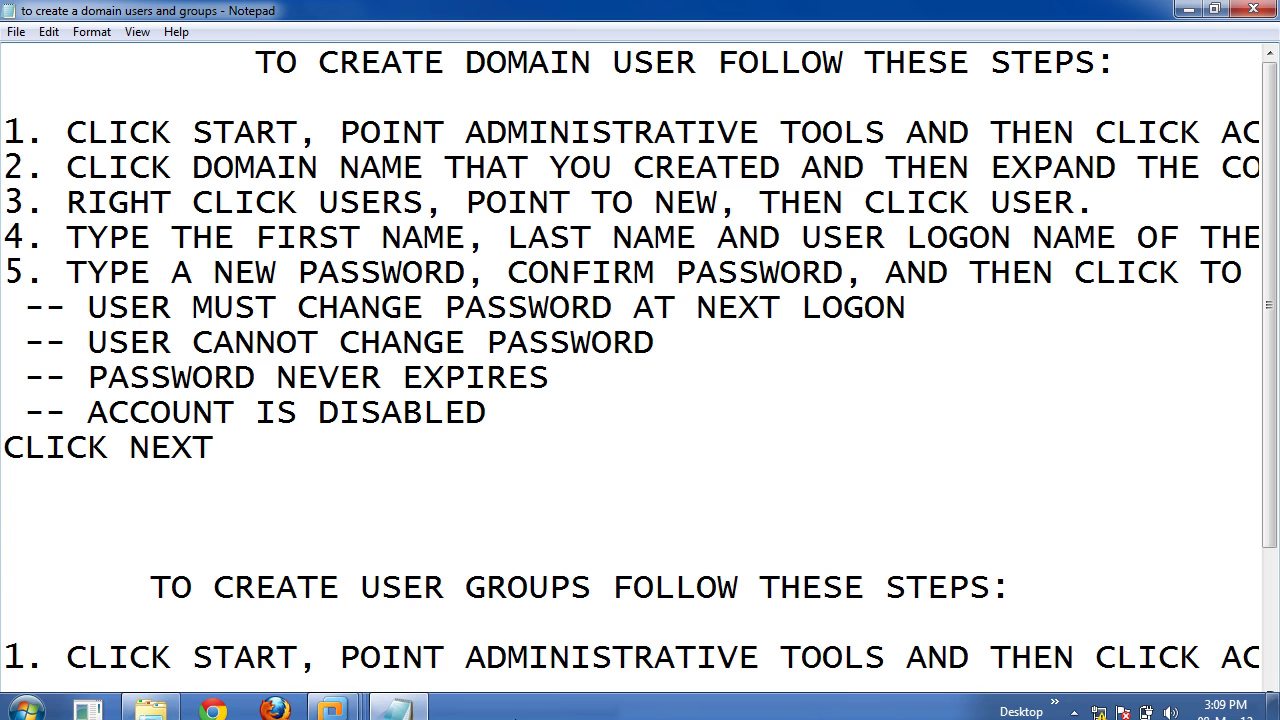
left_click(565, 717)
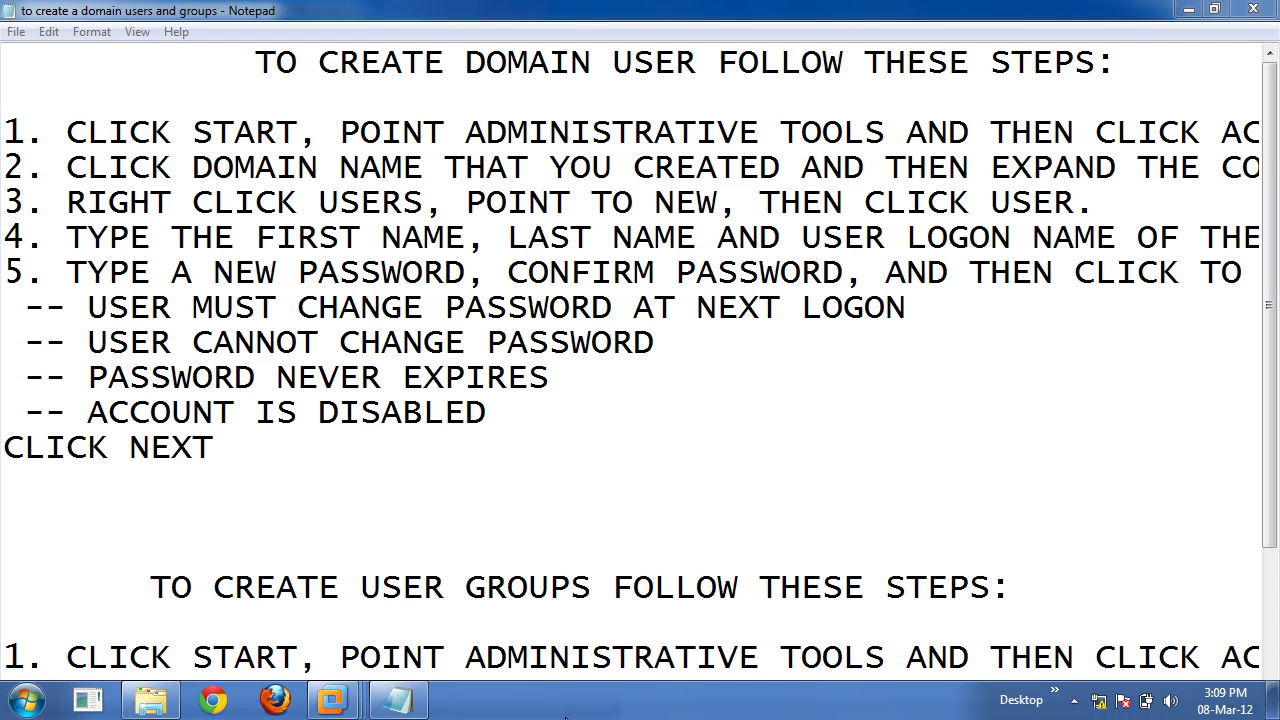
left_click(549, 660)
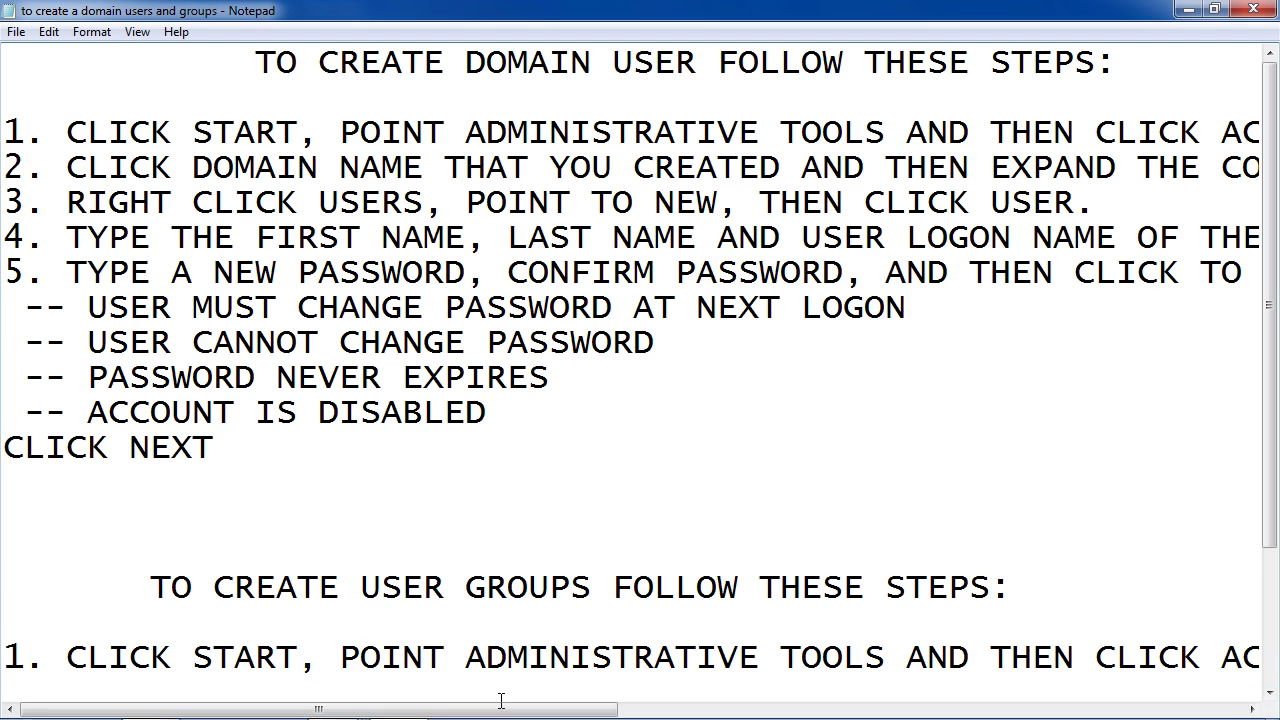
mouse_move(490, 716)
left_mouse_down()
mouse_move(646, 710)
mouse_move(485, 705)
left_mouse_up()
Back on the server, show Action > New object types for the manuu.com Users container
mouse_move(340, 712)
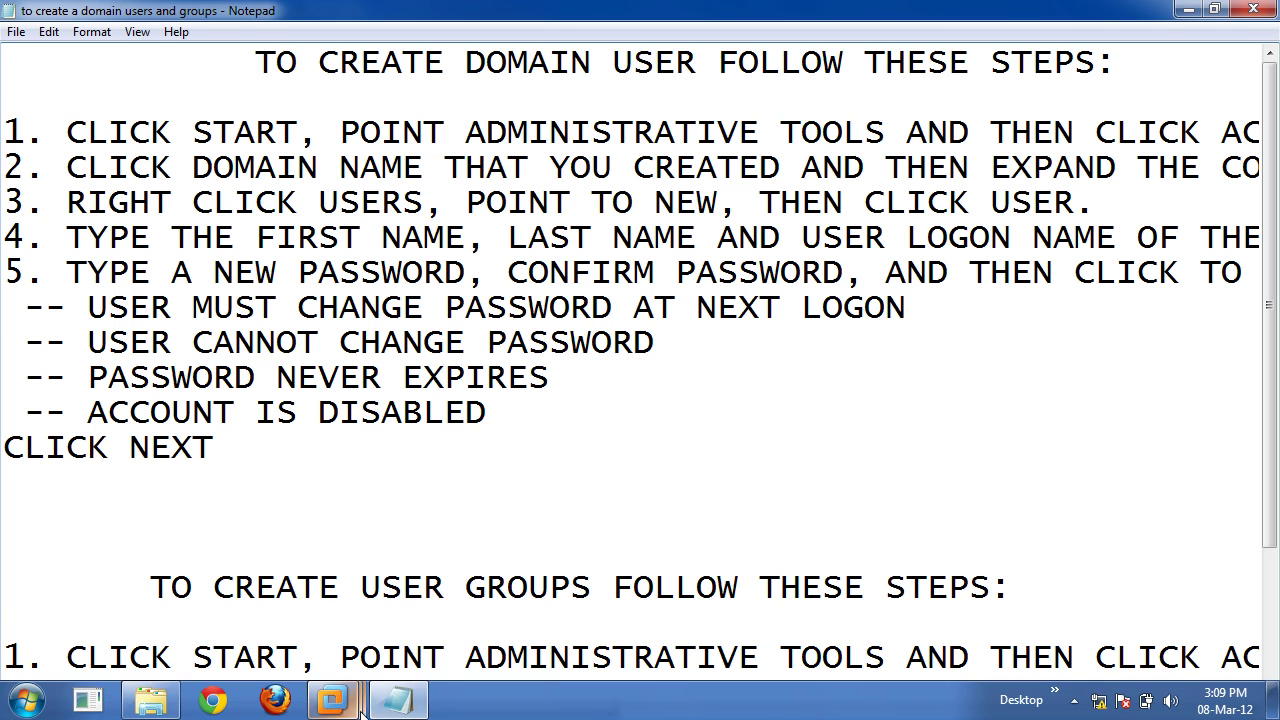
left_click(467, 585)
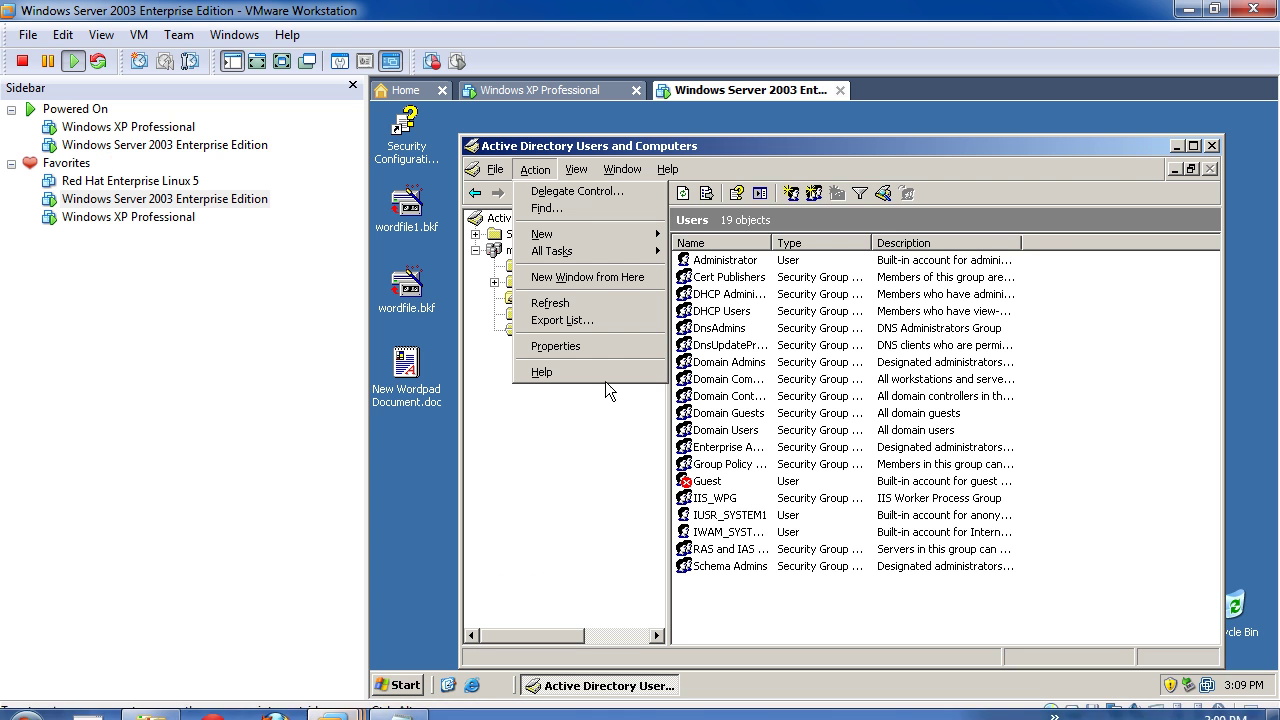
mouse_move(612, 168)
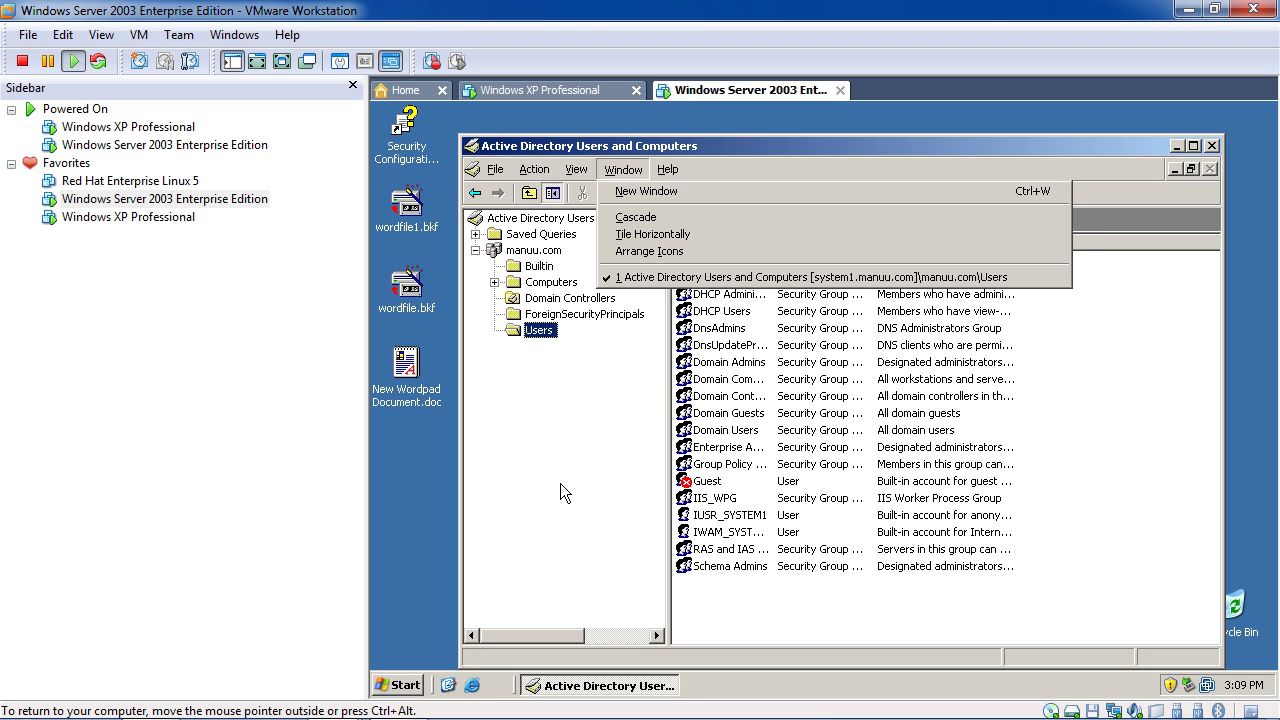
left_click(746, 611)
right_click(739, 603)
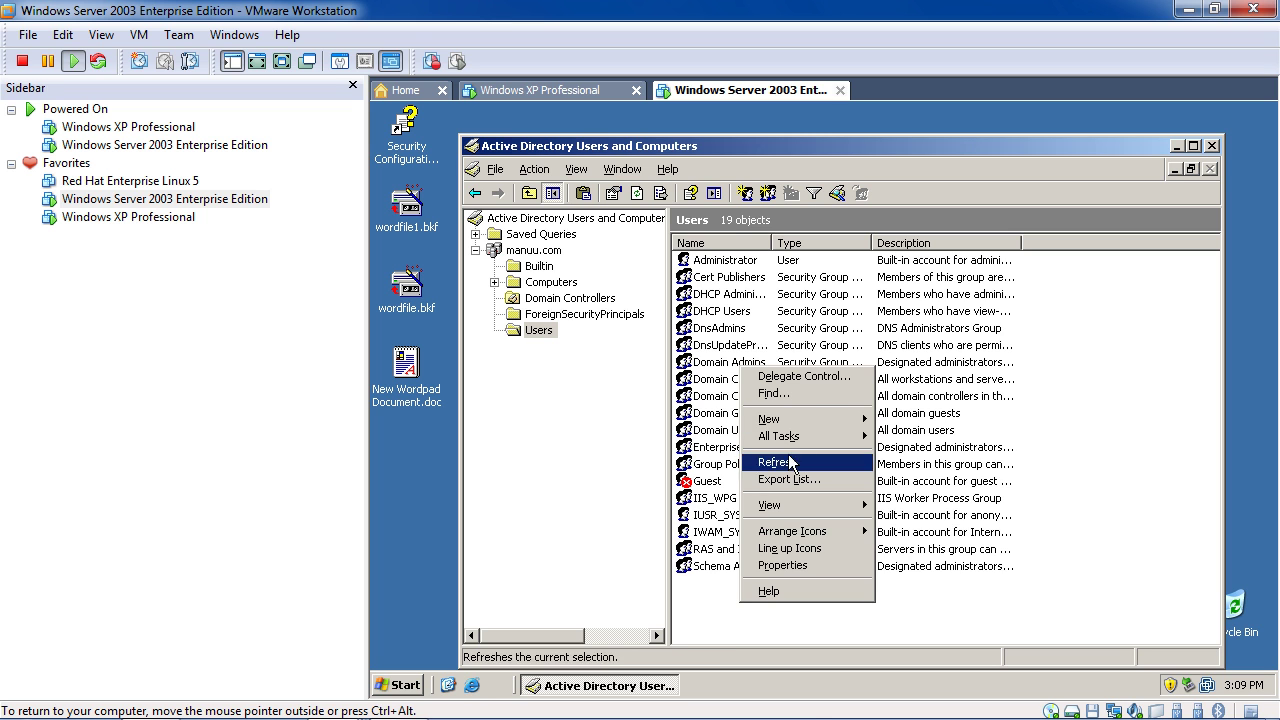
mouse_move(815, 420)
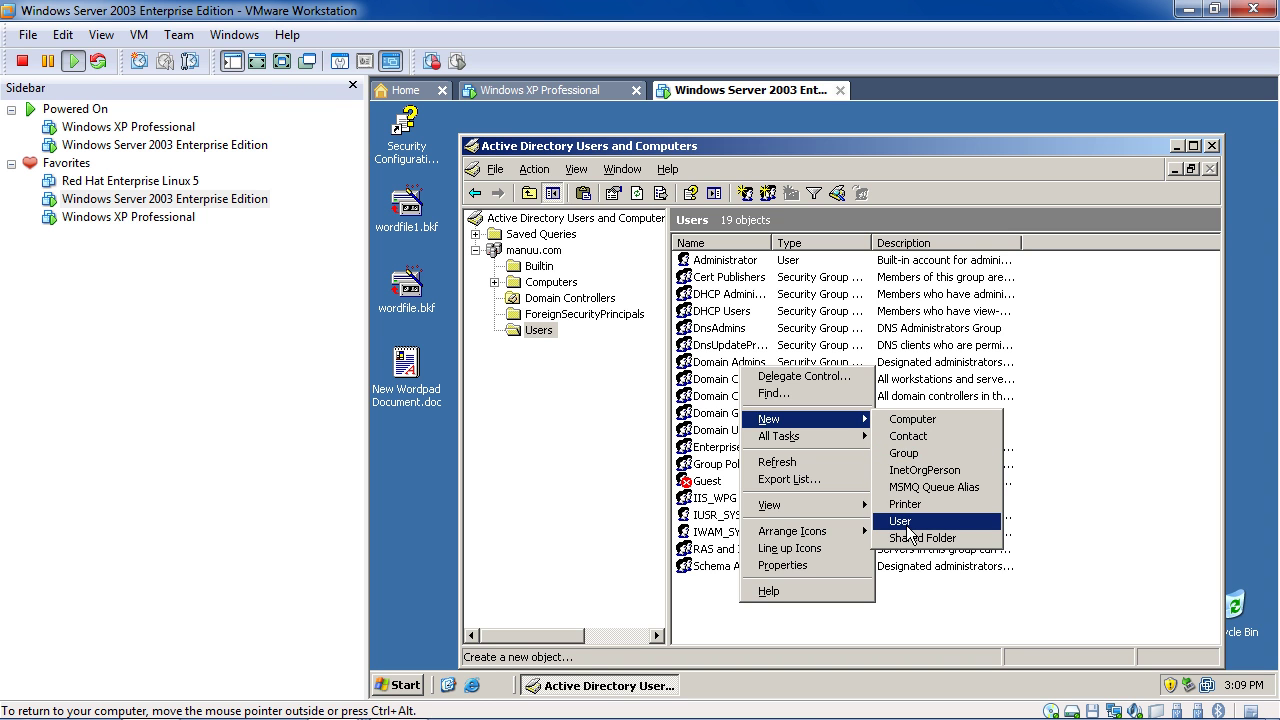
left_click(576, 358)
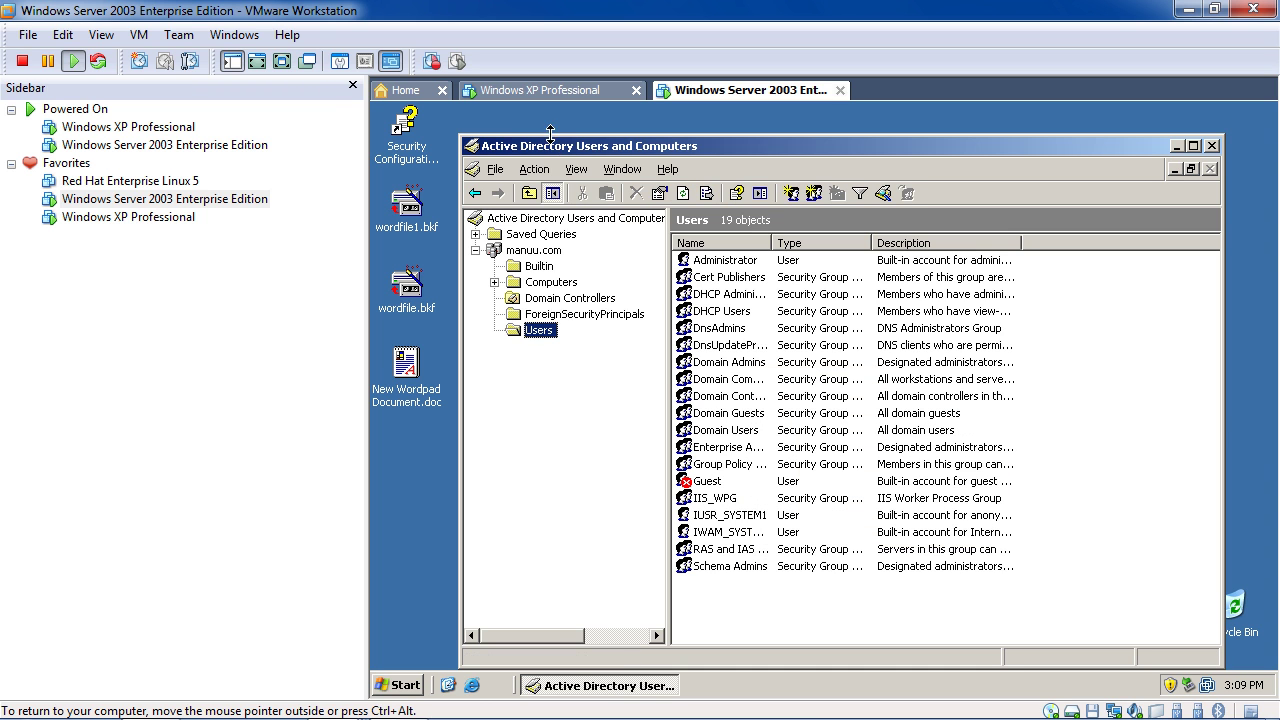
left_click(535, 169)
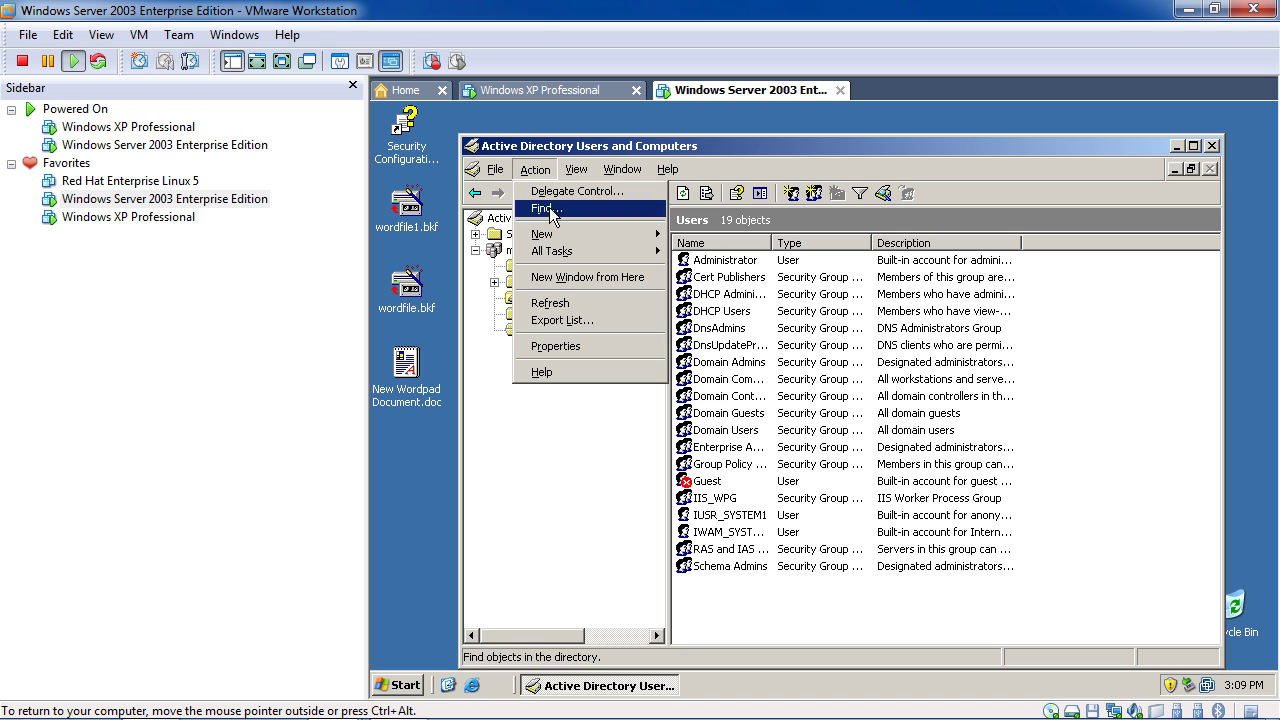
mouse_move(574, 236)
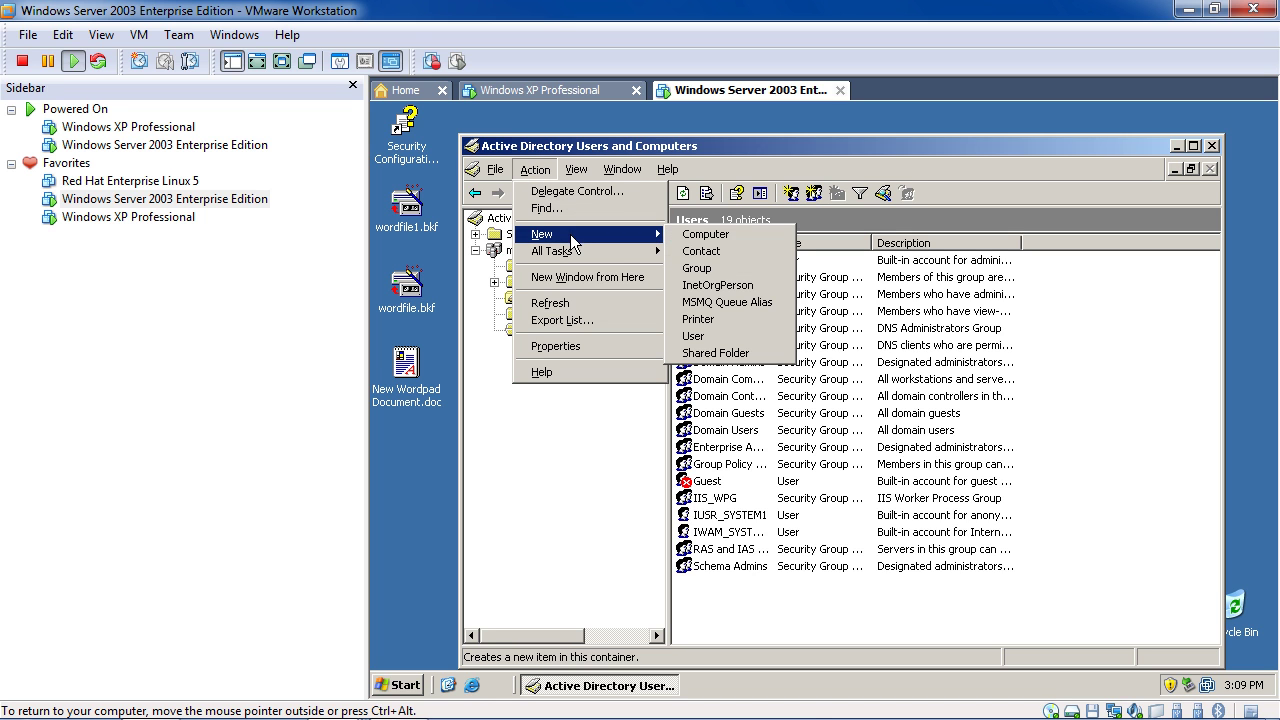
Create new user demo1 (logon name demo1) and uncheck 'User must change password at next logon'
left_click(712, 340)
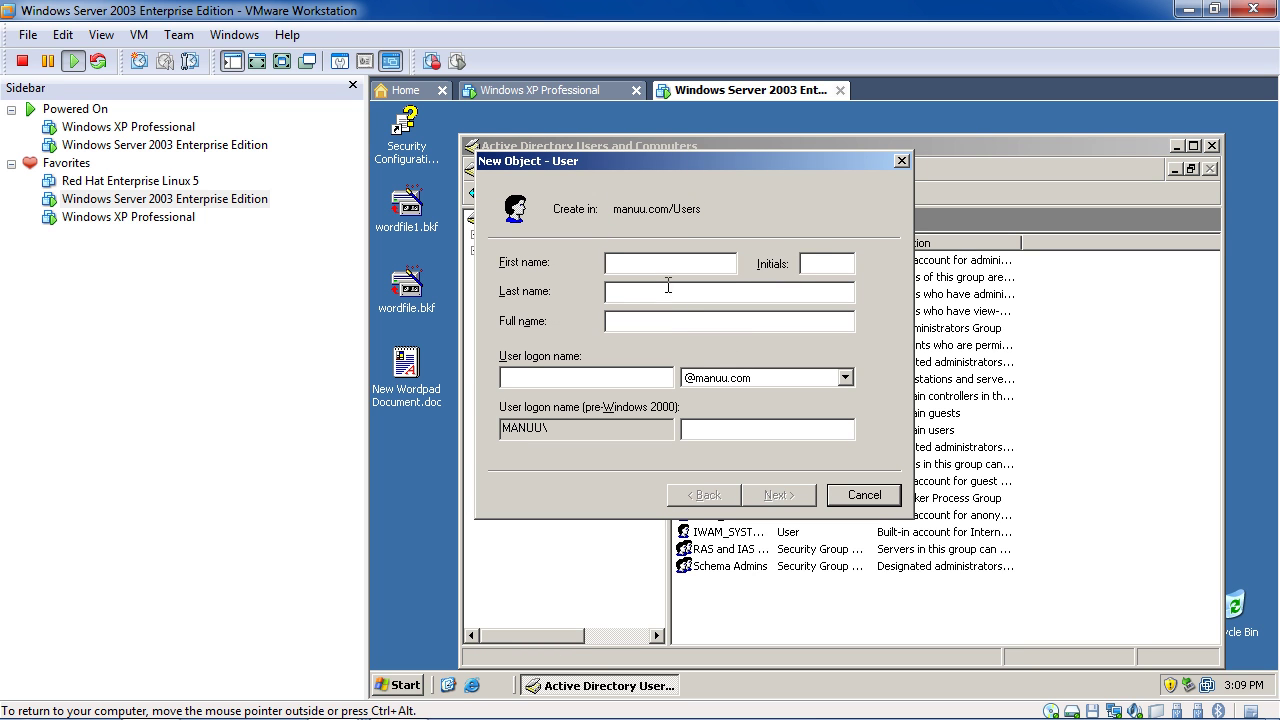
type("demo1")
left_click(633, 378)
type("demo")
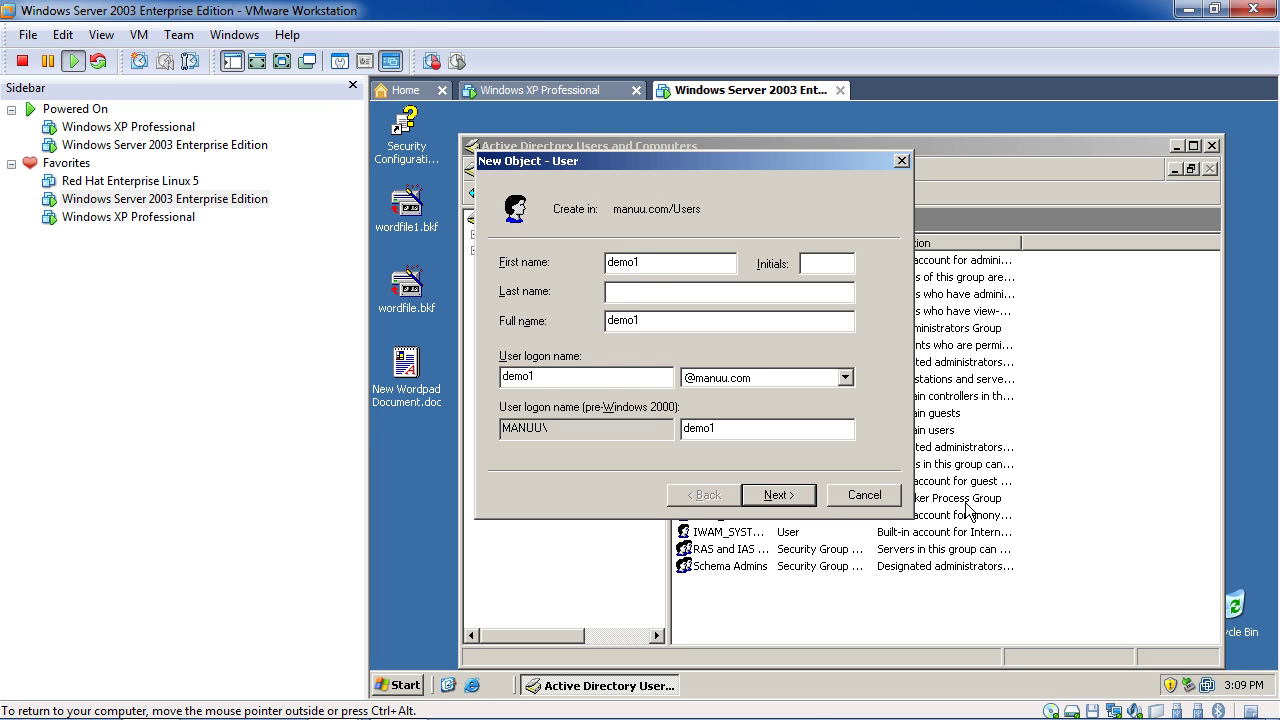
left_click(791, 497)
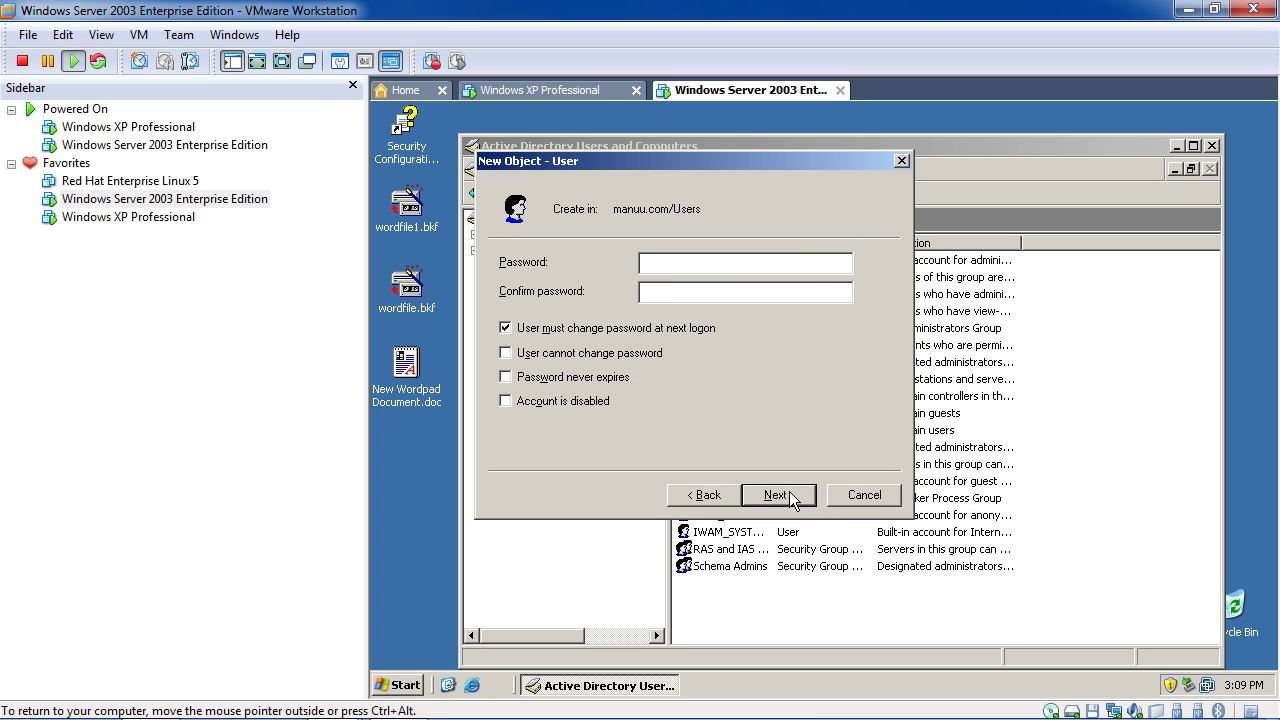
left_click(653, 331)
left_click(653, 331)
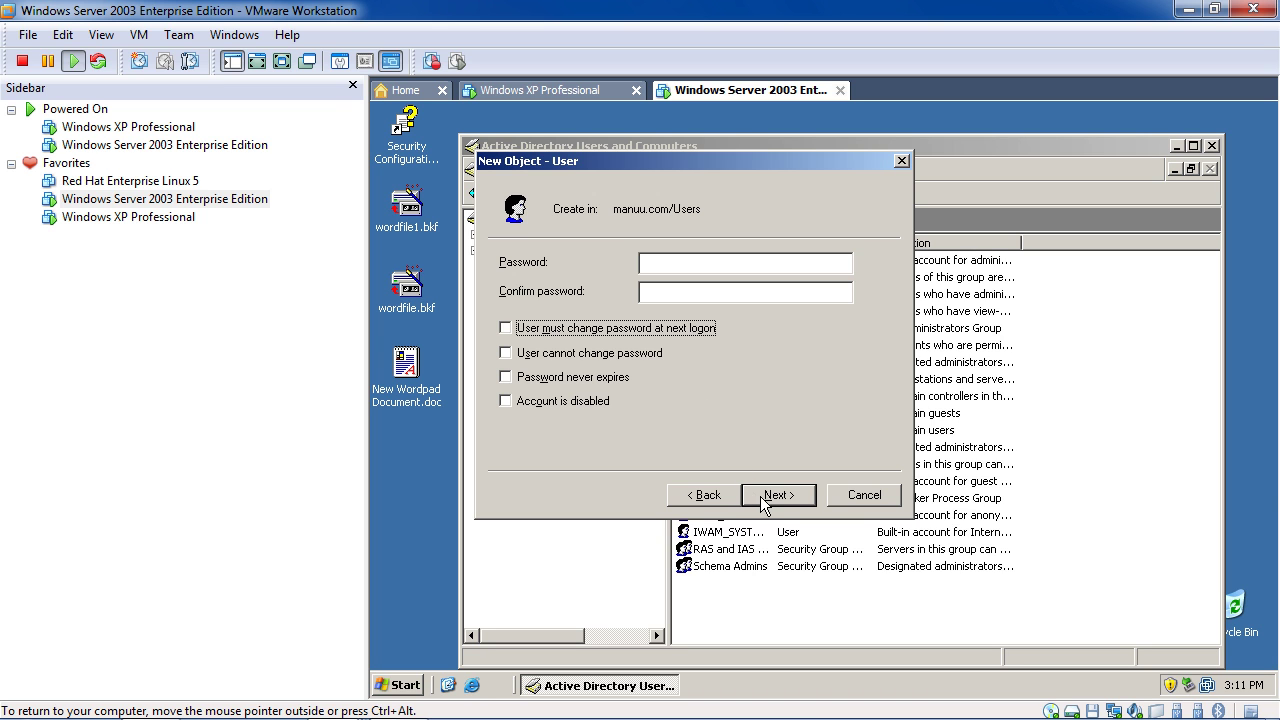
Submit the demo1 wizard and dismiss the error that the password breaks domain length, complexity or history rules
left_click(710, 263)
left_click(786, 495)
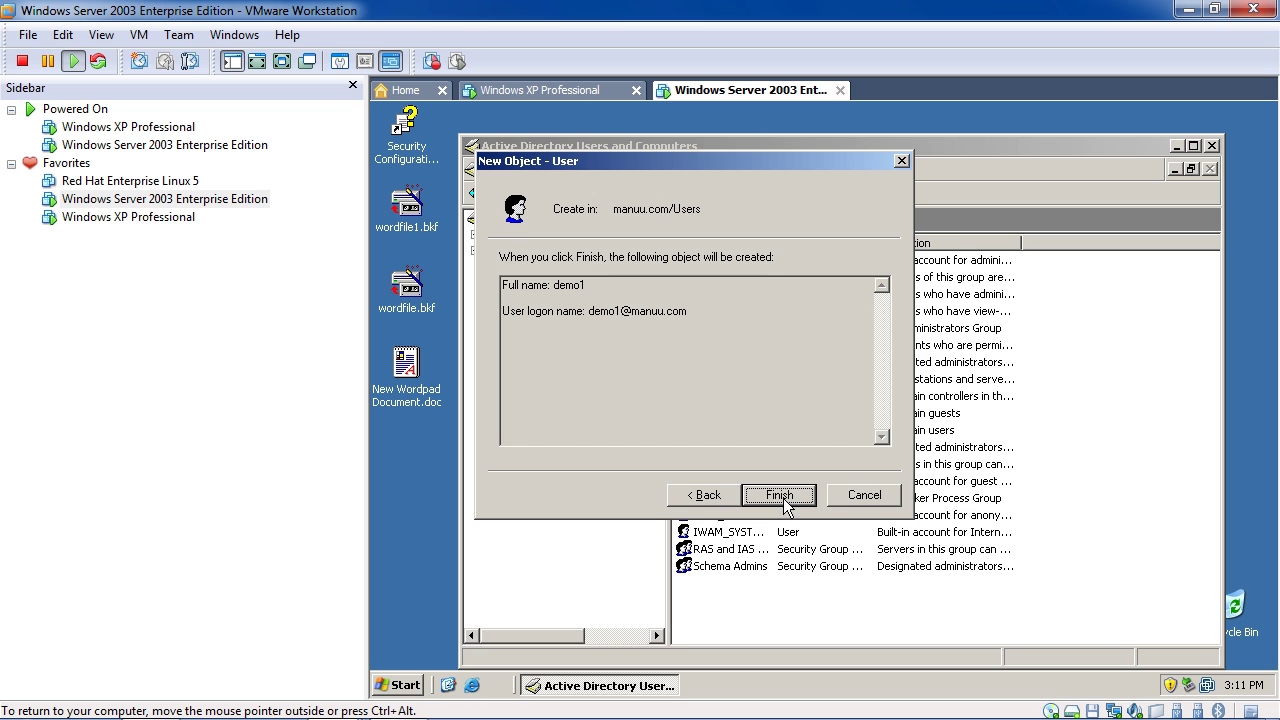
left_click(709, 500)
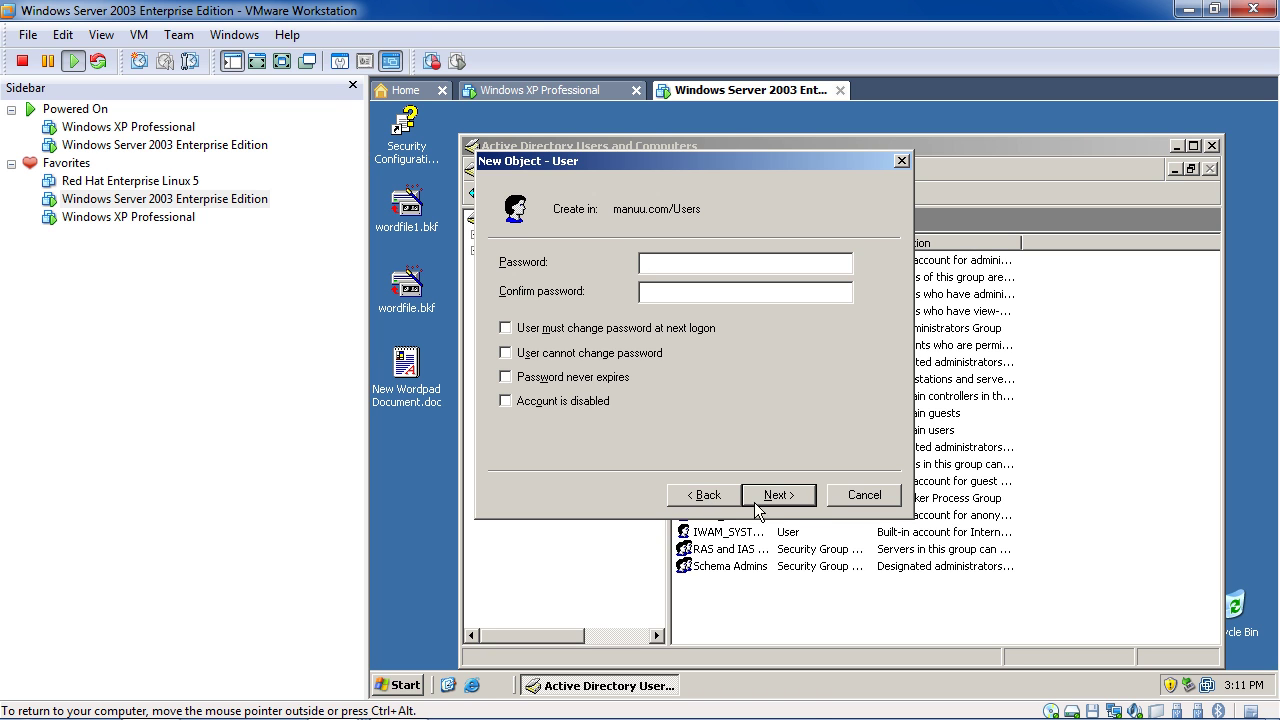
left_click(798, 500)
left_click(800, 498)
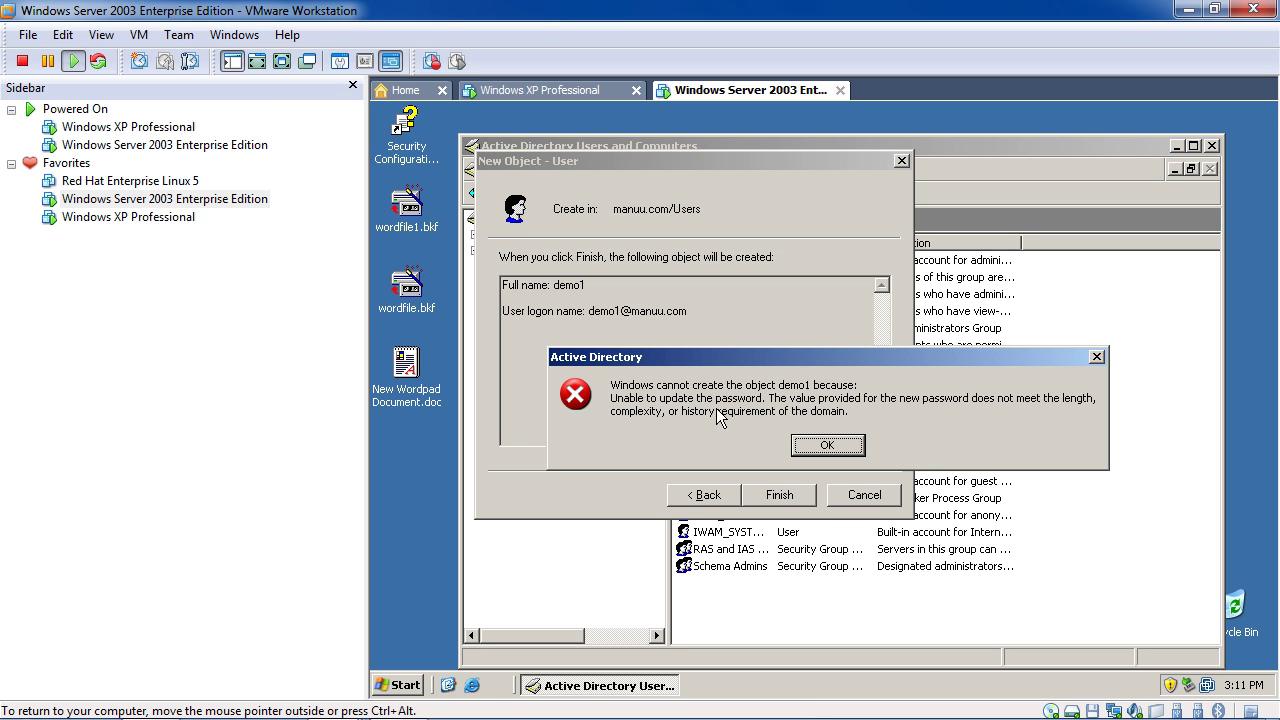
left_click_drag(699, 355, 687, 277)
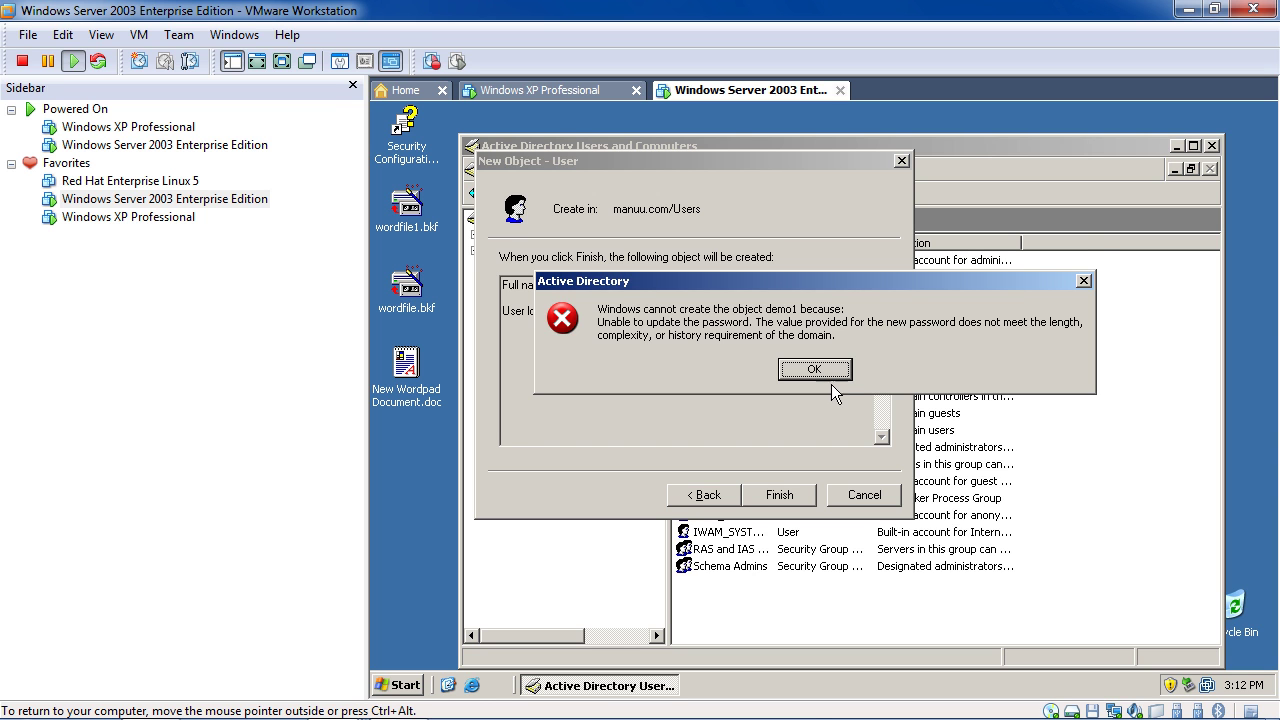
left_click(818, 370)
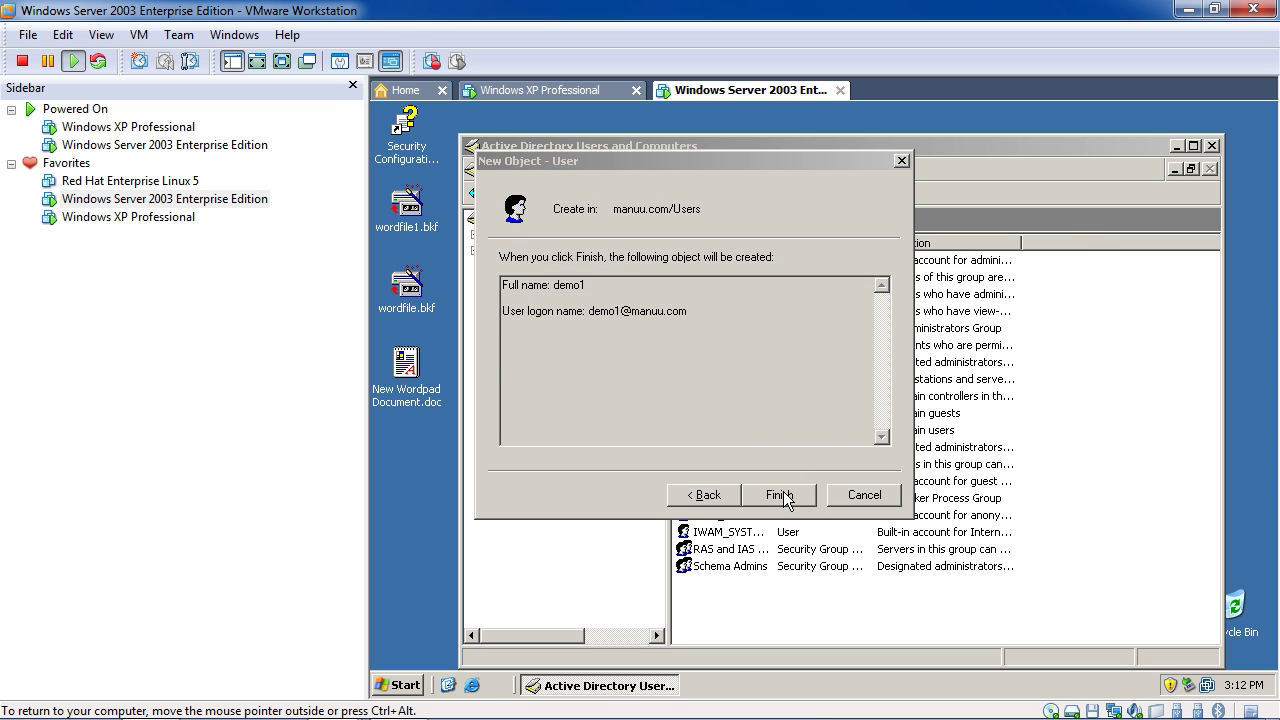
Enter and confirm a new password for demo1, finish the wizard, and dismiss the password-policy error
left_click(712, 495)
type("•••••")
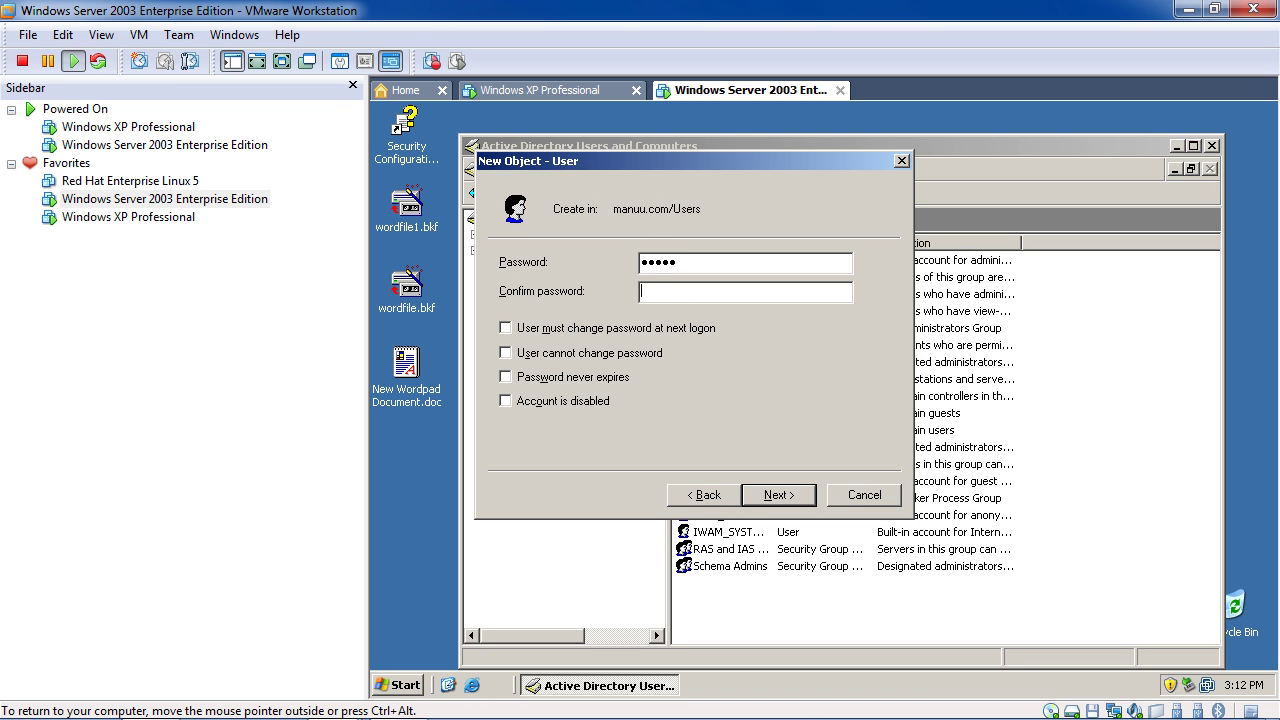
key("Tab")
type("•••••")
left_click(778, 495)
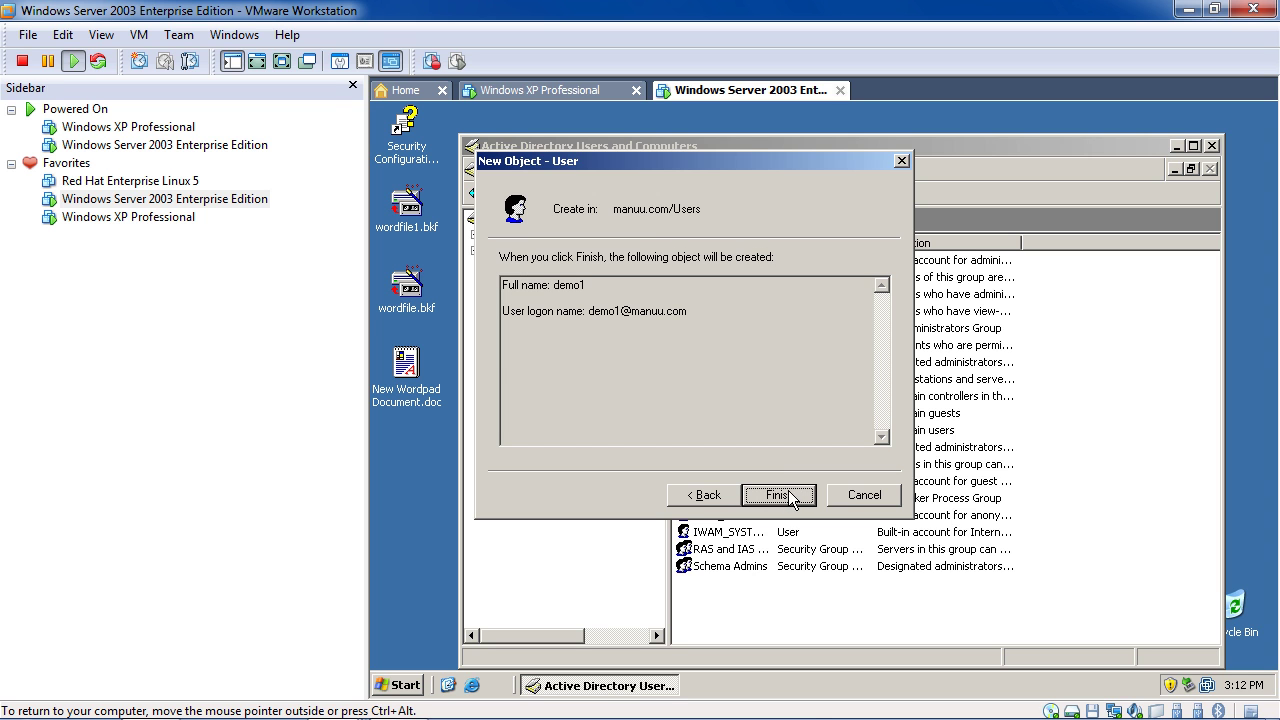
left_click(793, 493)
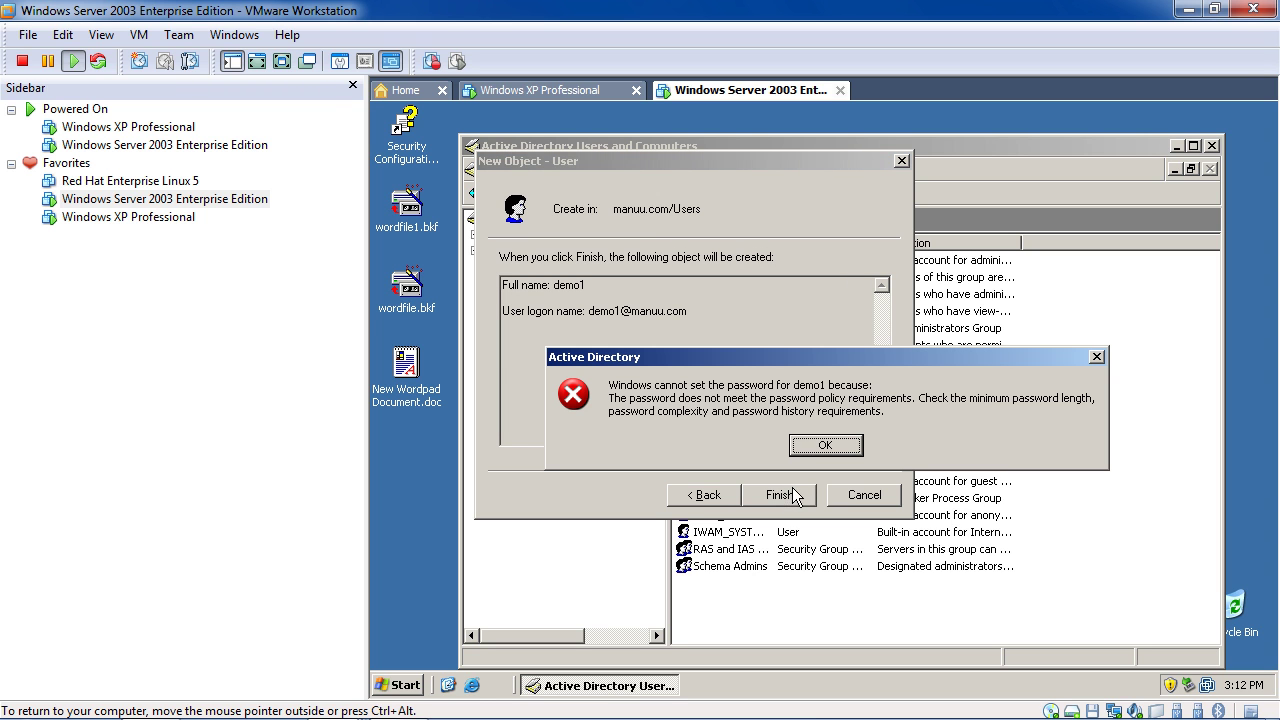
left_click(835, 440)
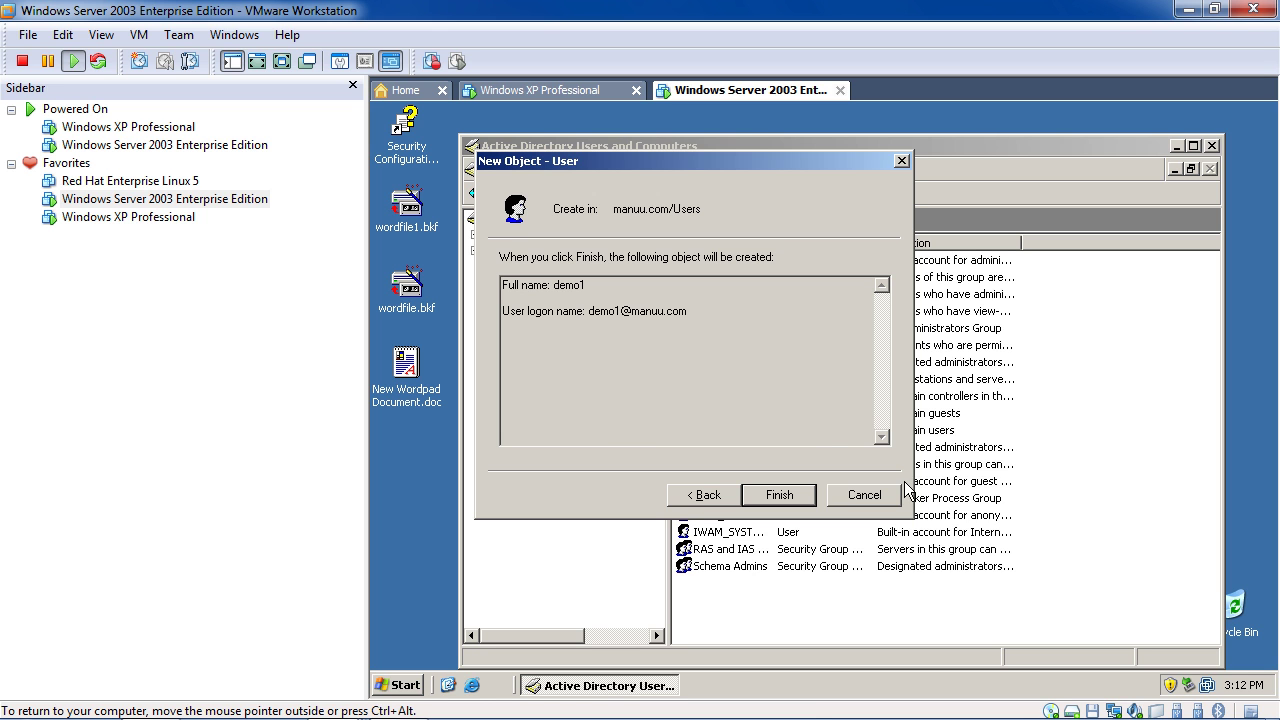
Launch Domain Controller Security Policy from Start > All Programs > Administrative Tools
left_click(402, 686)
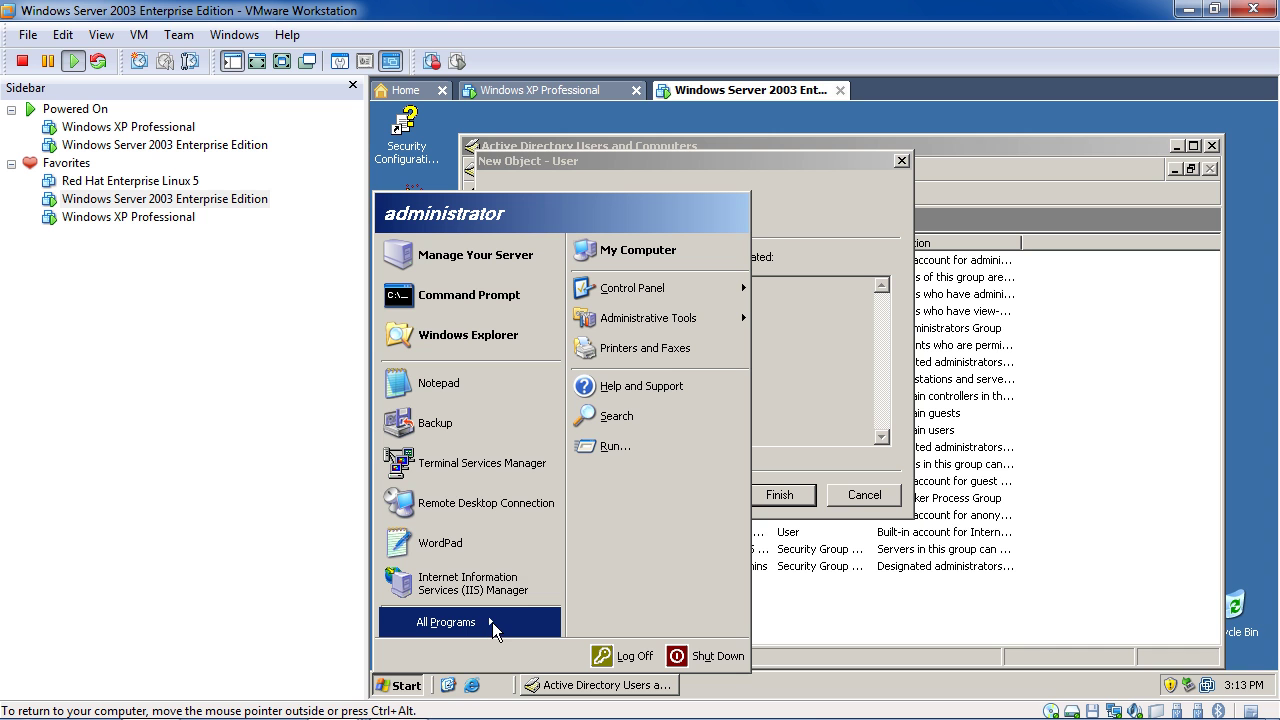
mouse_move(494, 622)
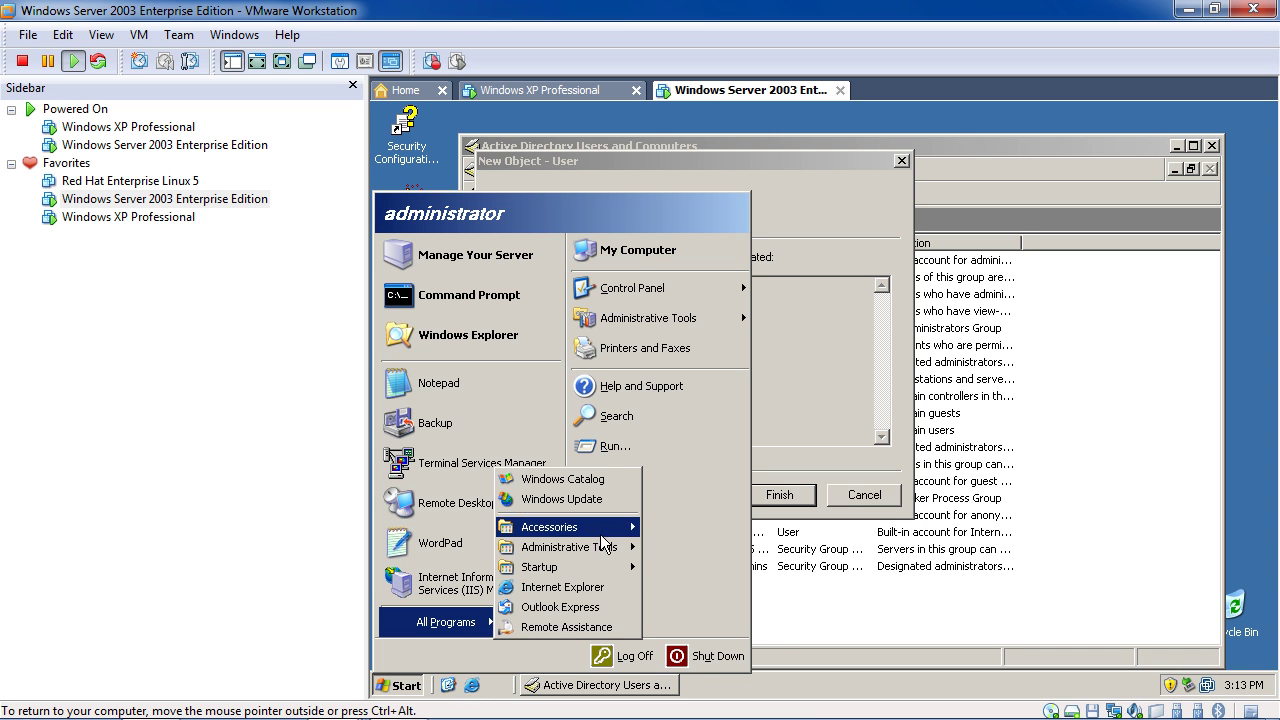
mouse_move(607, 553)
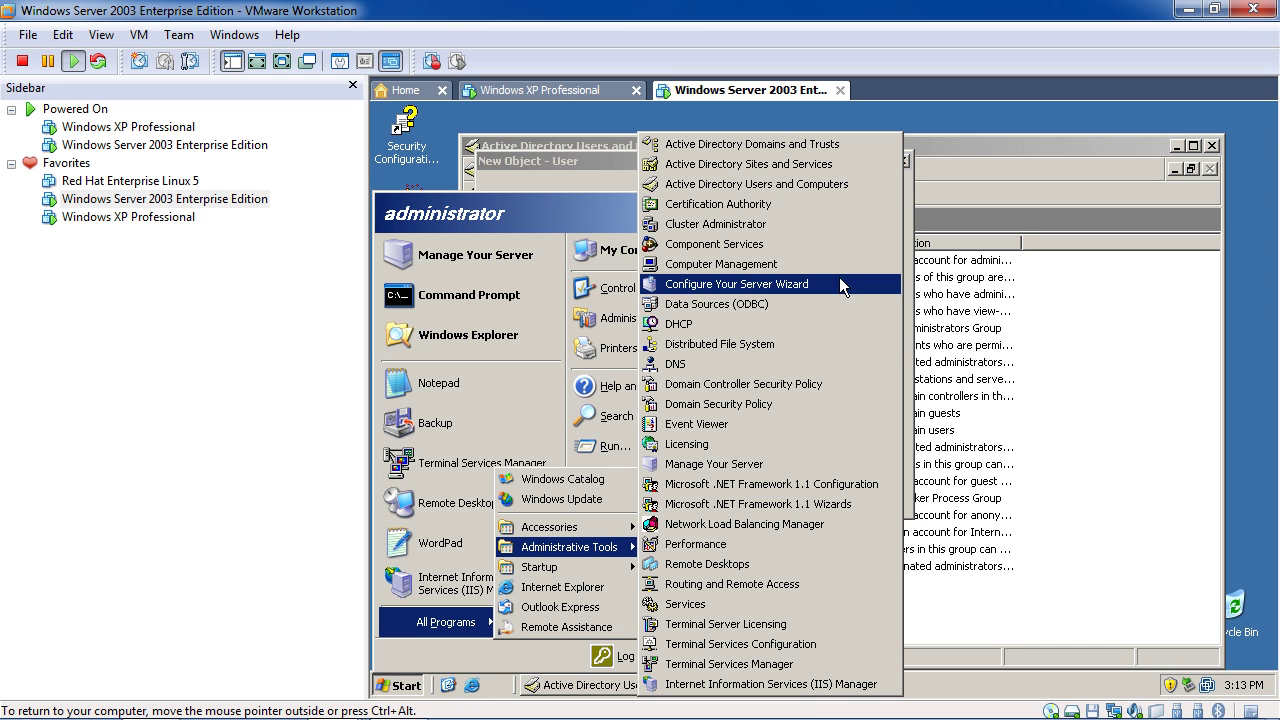
left_click(812, 388)
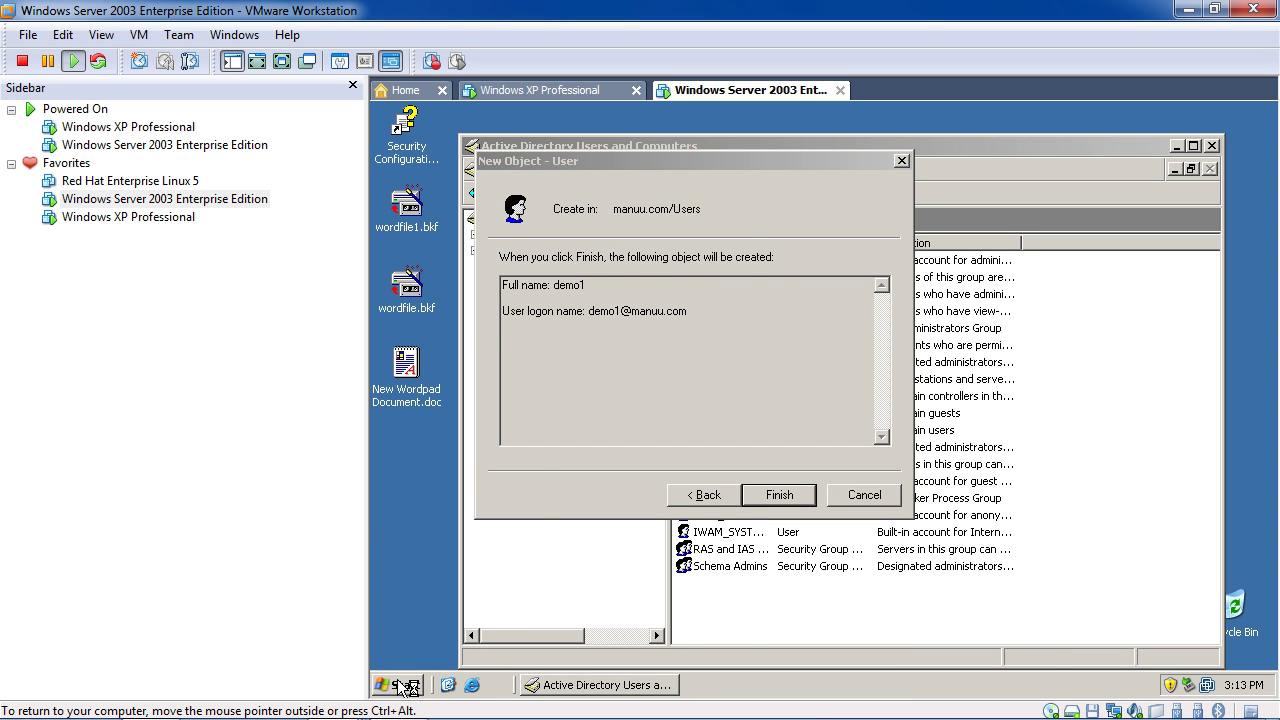
Launch Domain Security Policy from the same Administrative Tools menu
left_click(401, 686)
mouse_move(455, 625)
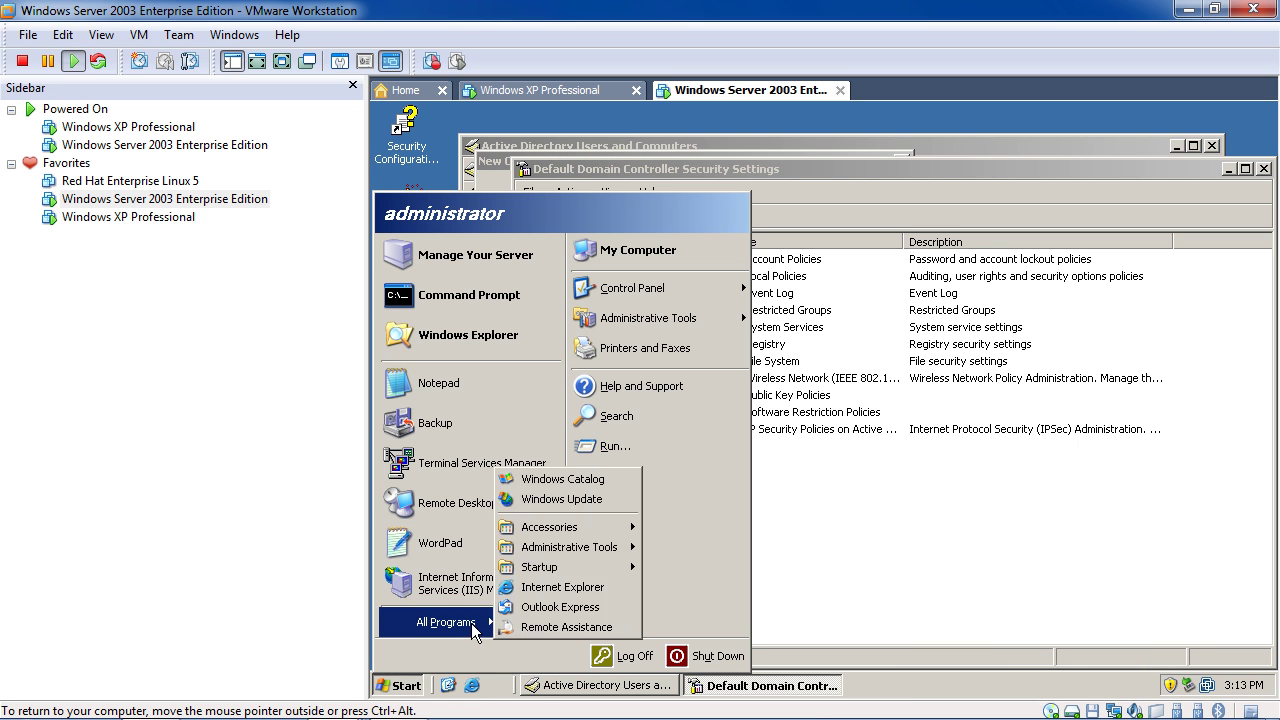
mouse_move(620, 555)
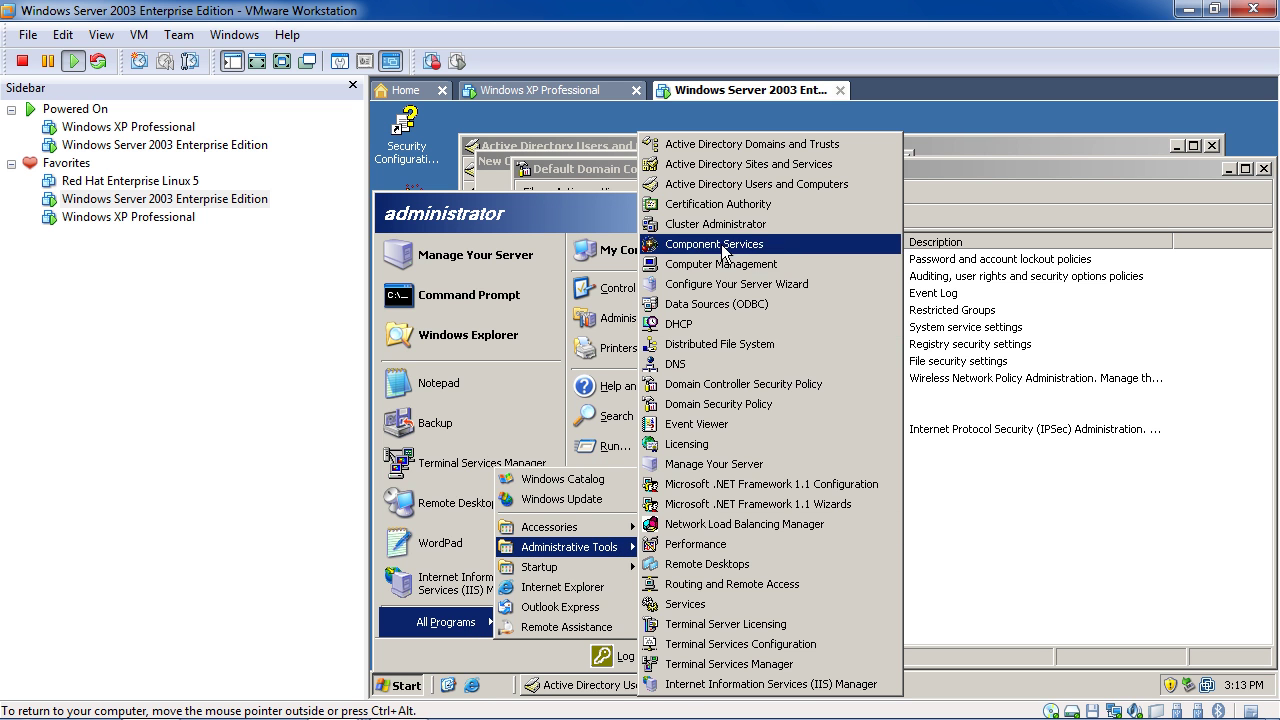
left_click(717, 405)
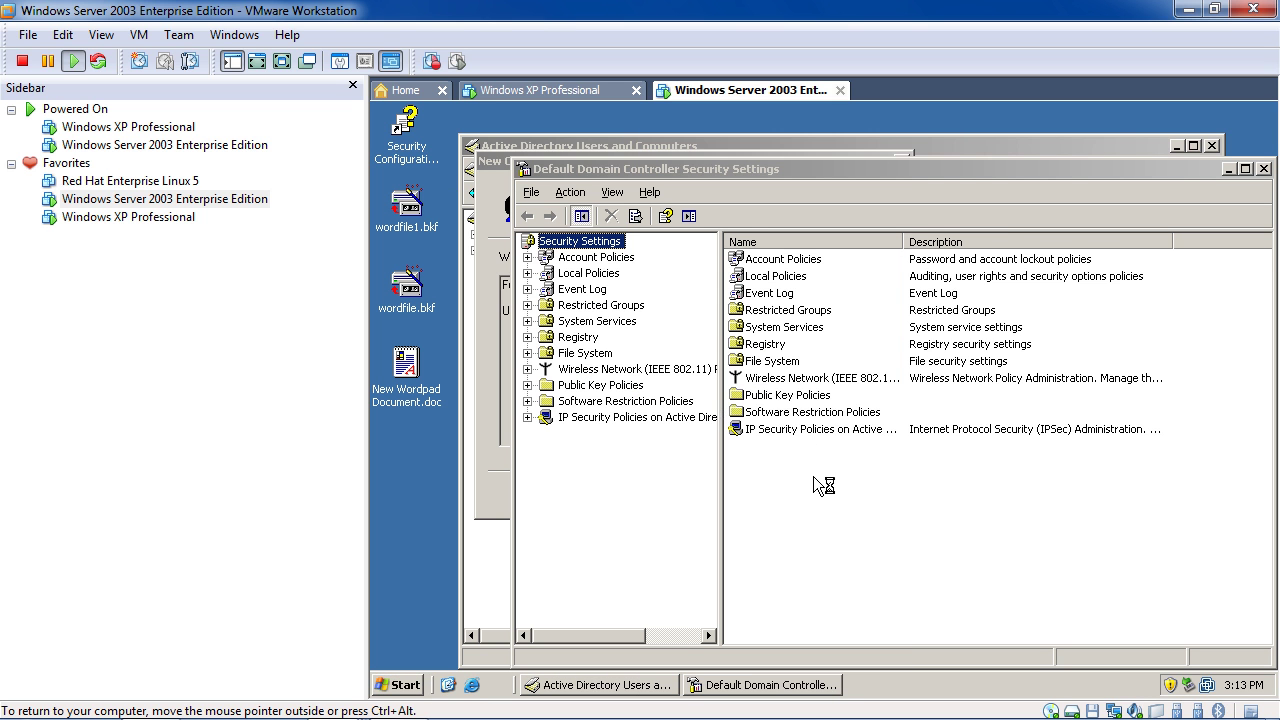
Rearrange the Domain and Domain Controller Security Settings windows so both are visible and reachable
left_click_drag(801, 148, 772, 376)
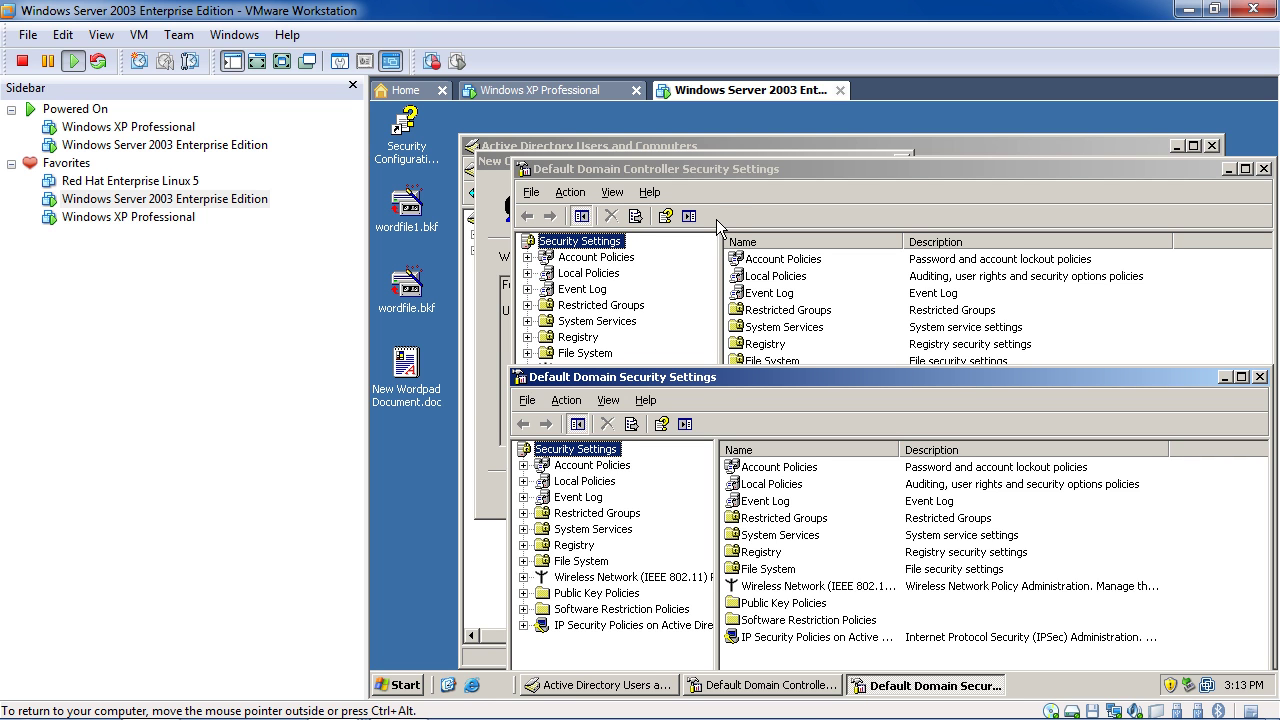
left_click(724, 172)
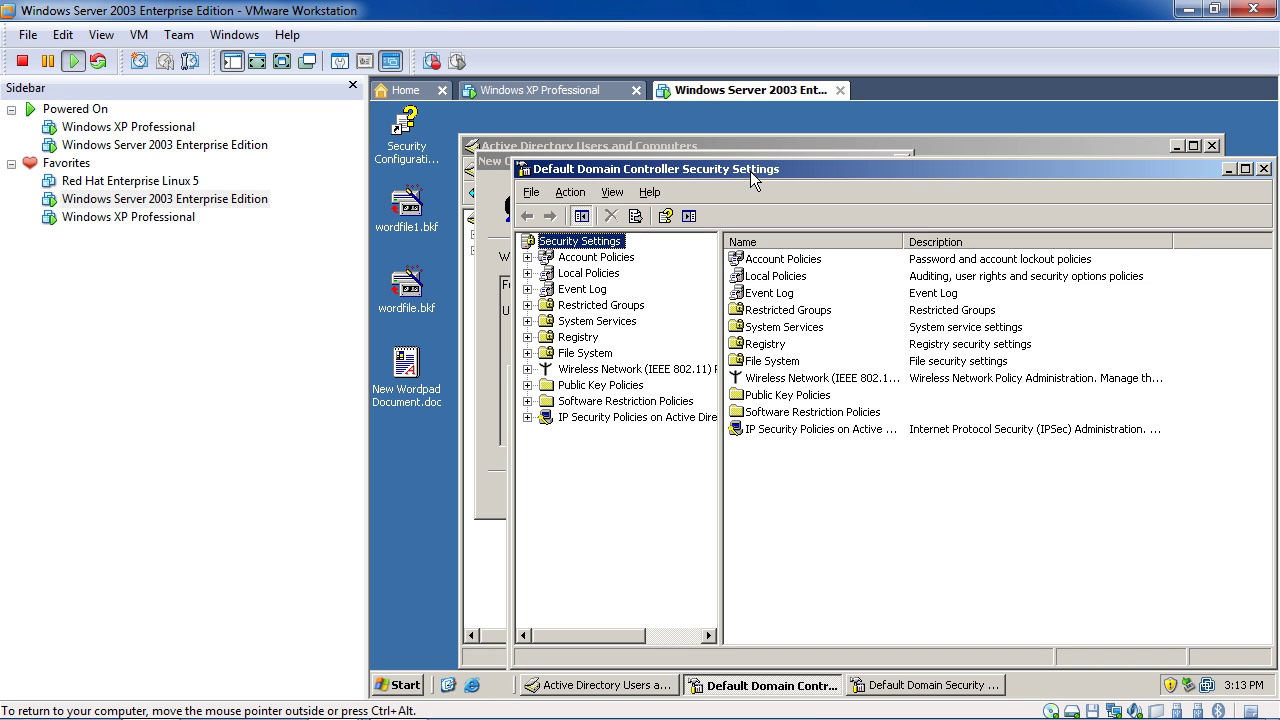
left_click_drag(767, 166, 773, 205)
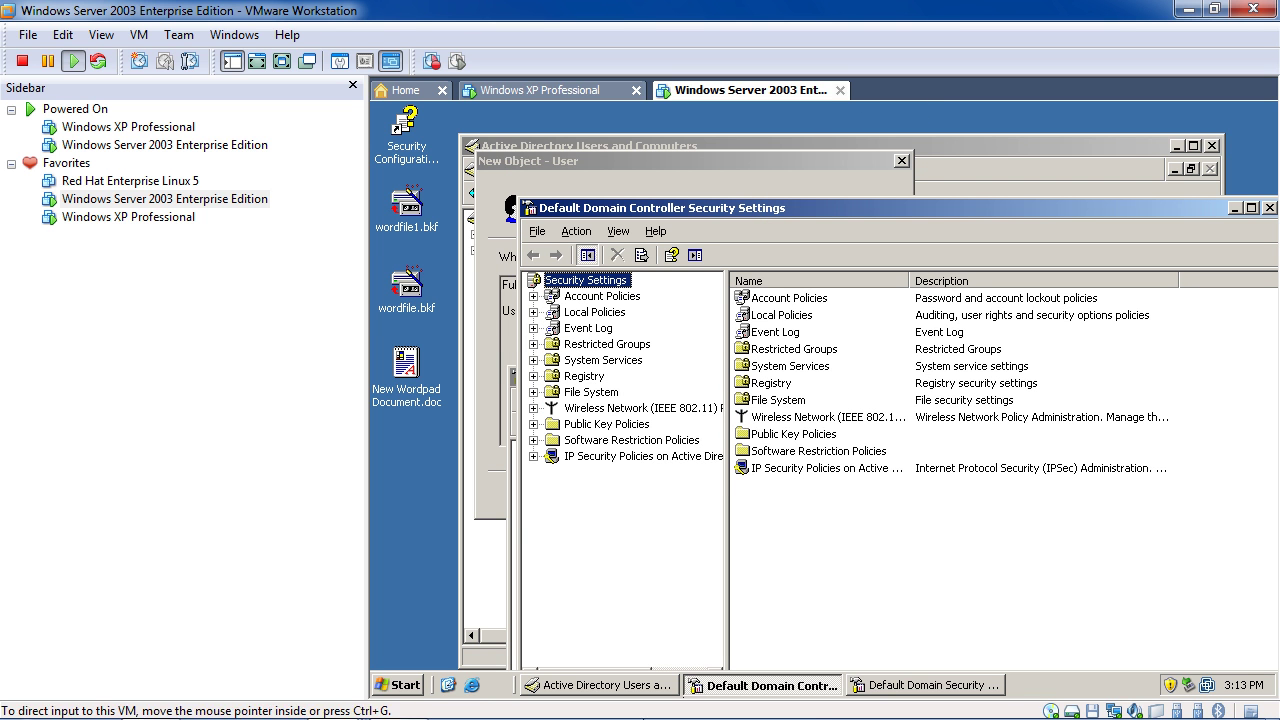
left_click(873, 686)
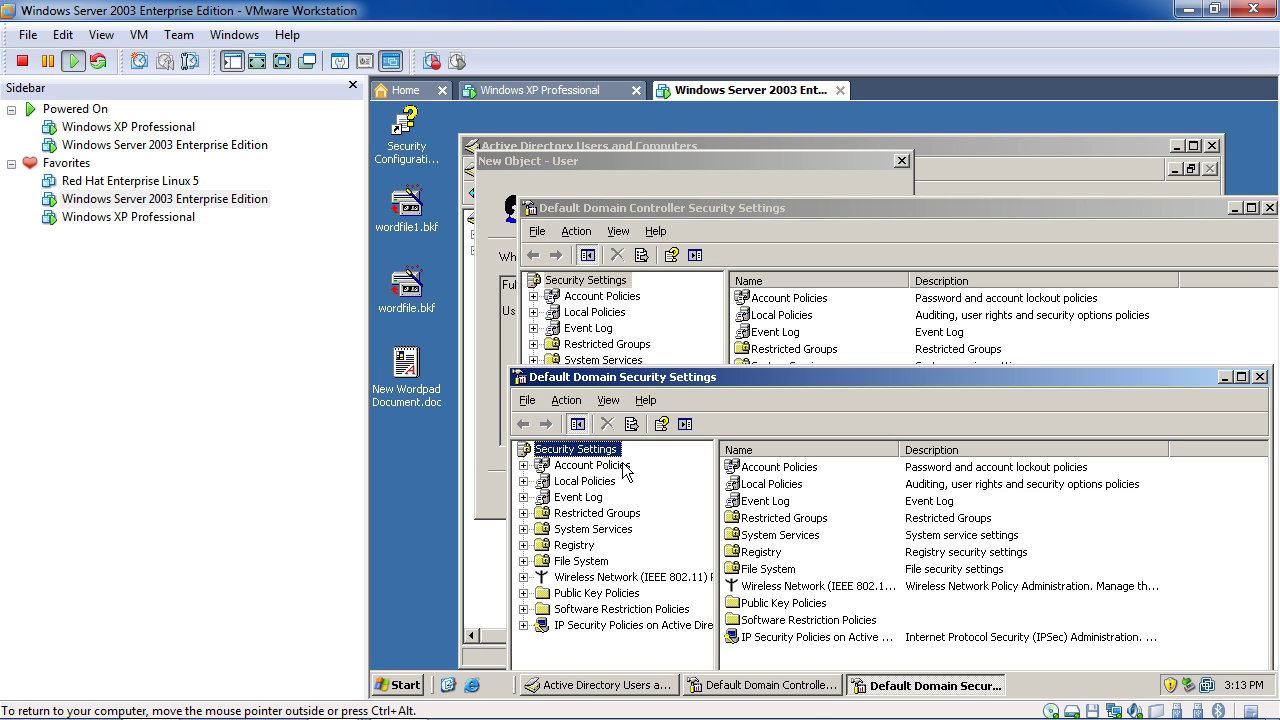
left_click_drag(753, 207, 703, 162)
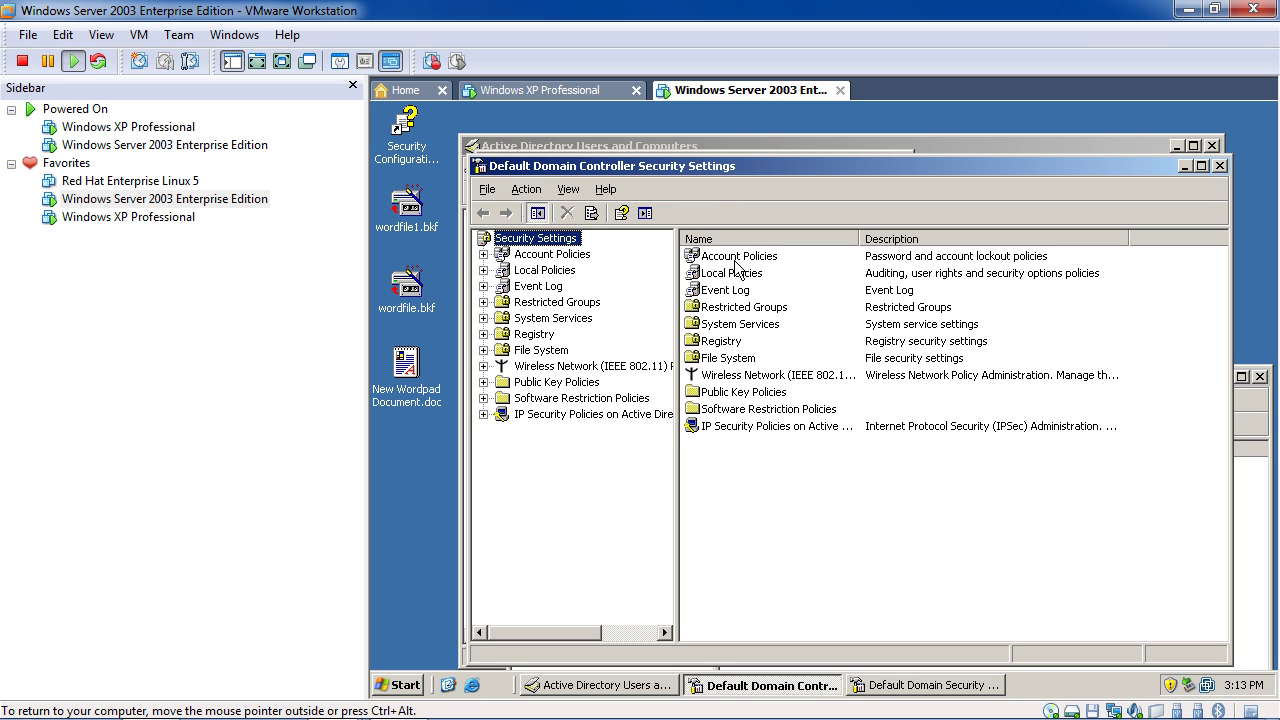
Browse Account Policies and Local Policies > User Rights Assignment, ending on Account Policies > Password Policy
double_click(737, 258)
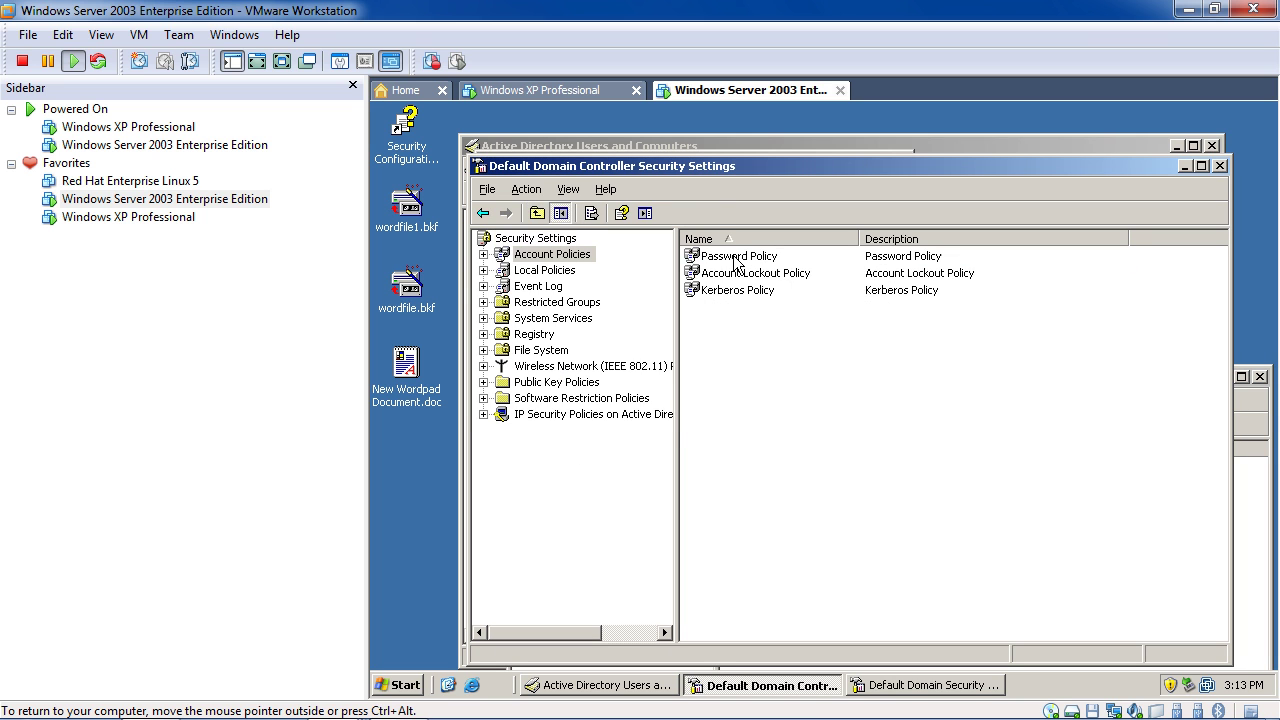
left_click(482, 213)
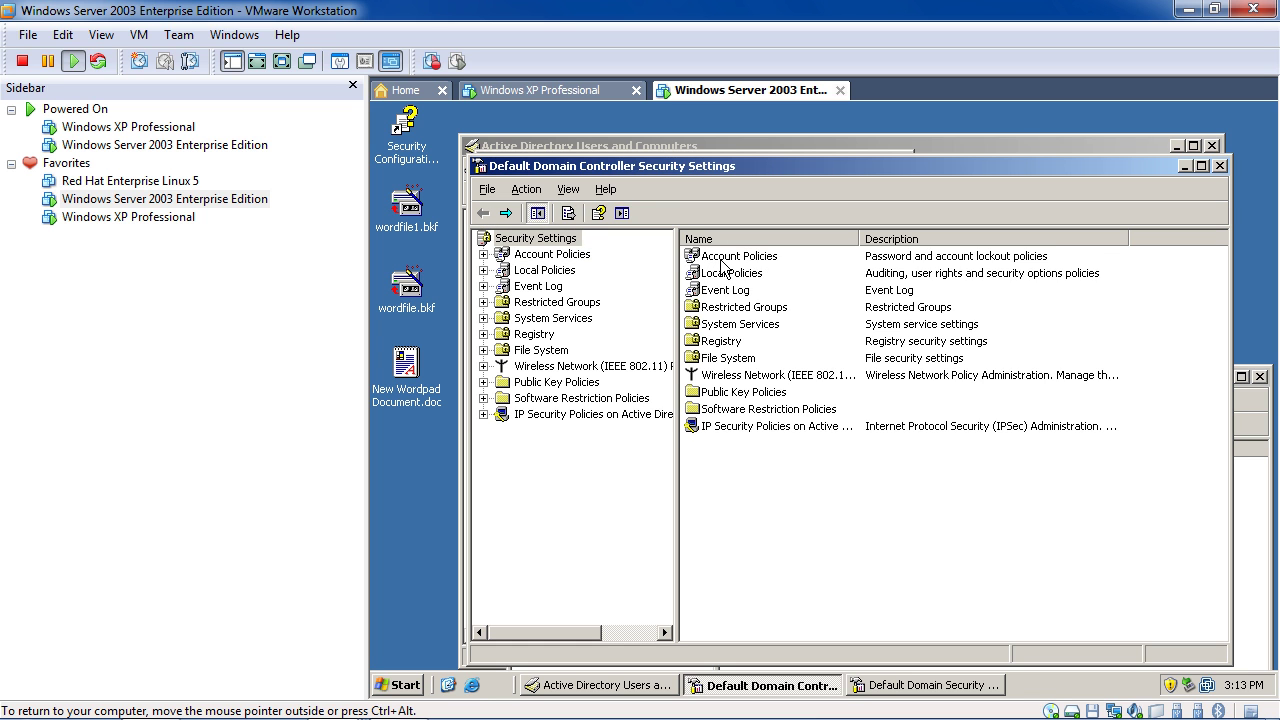
double_click(721, 262)
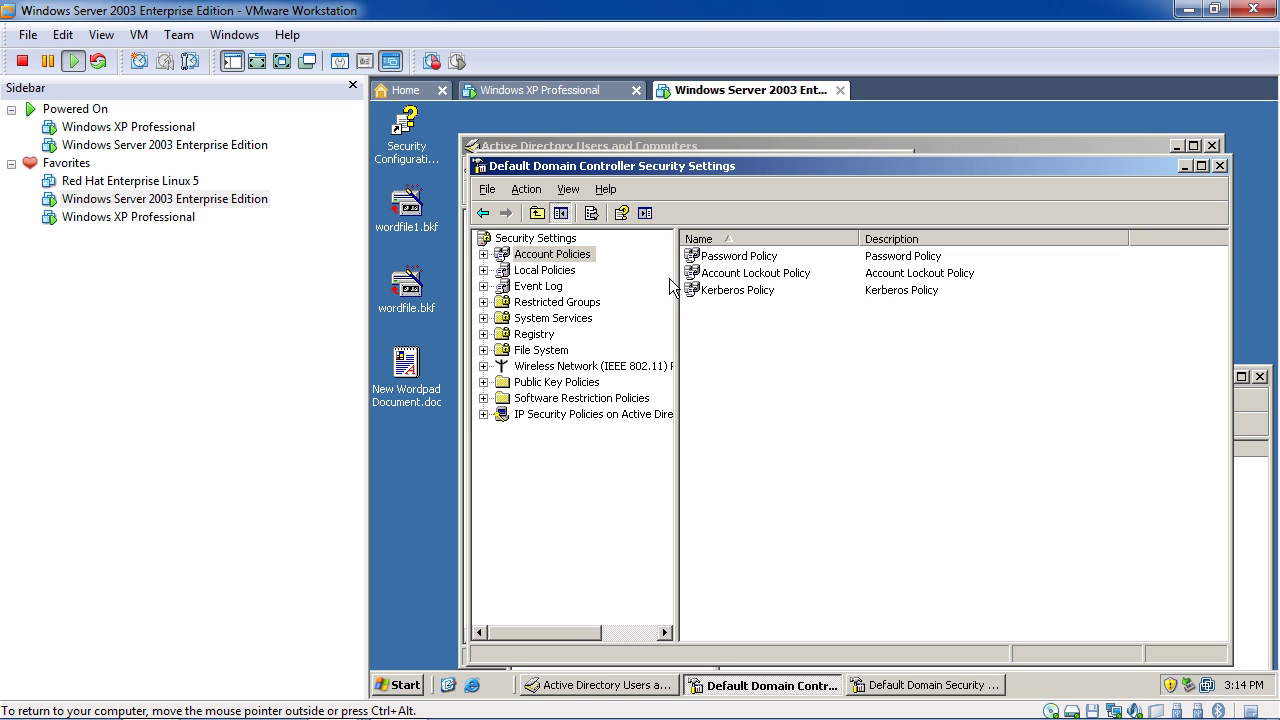
left_click(482, 213)
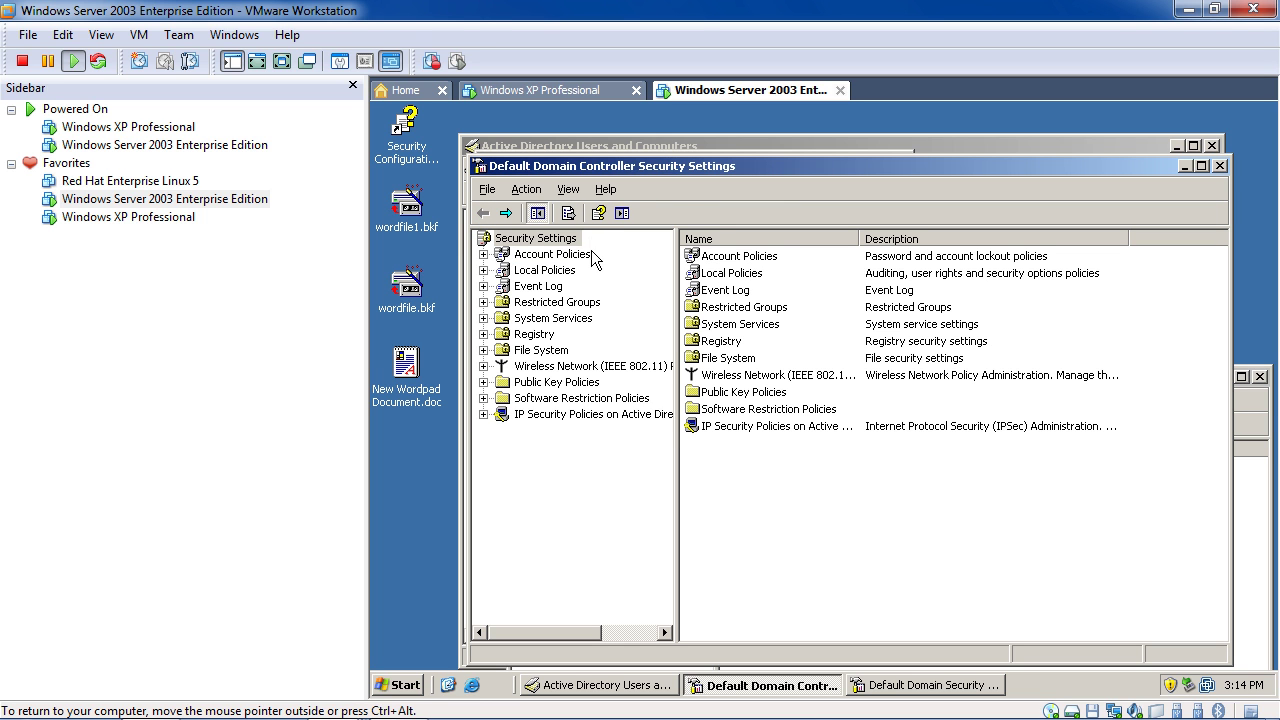
double_click(718, 274)
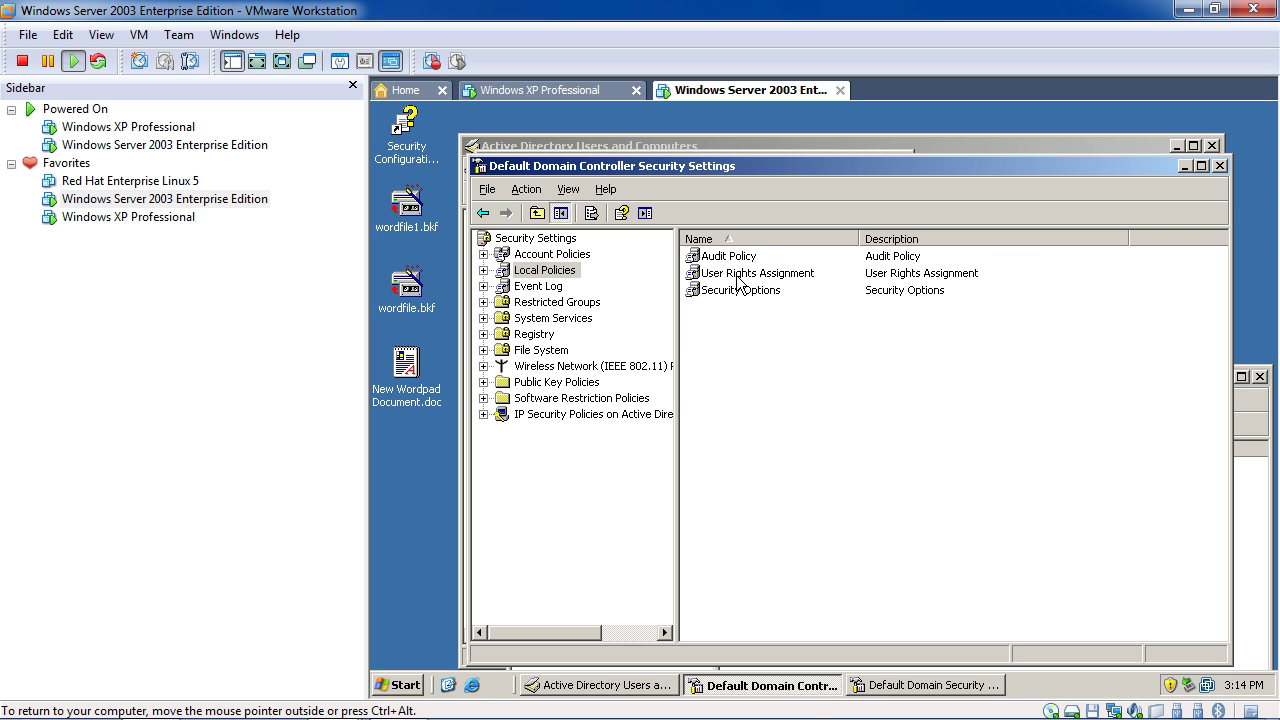
double_click(737, 278)
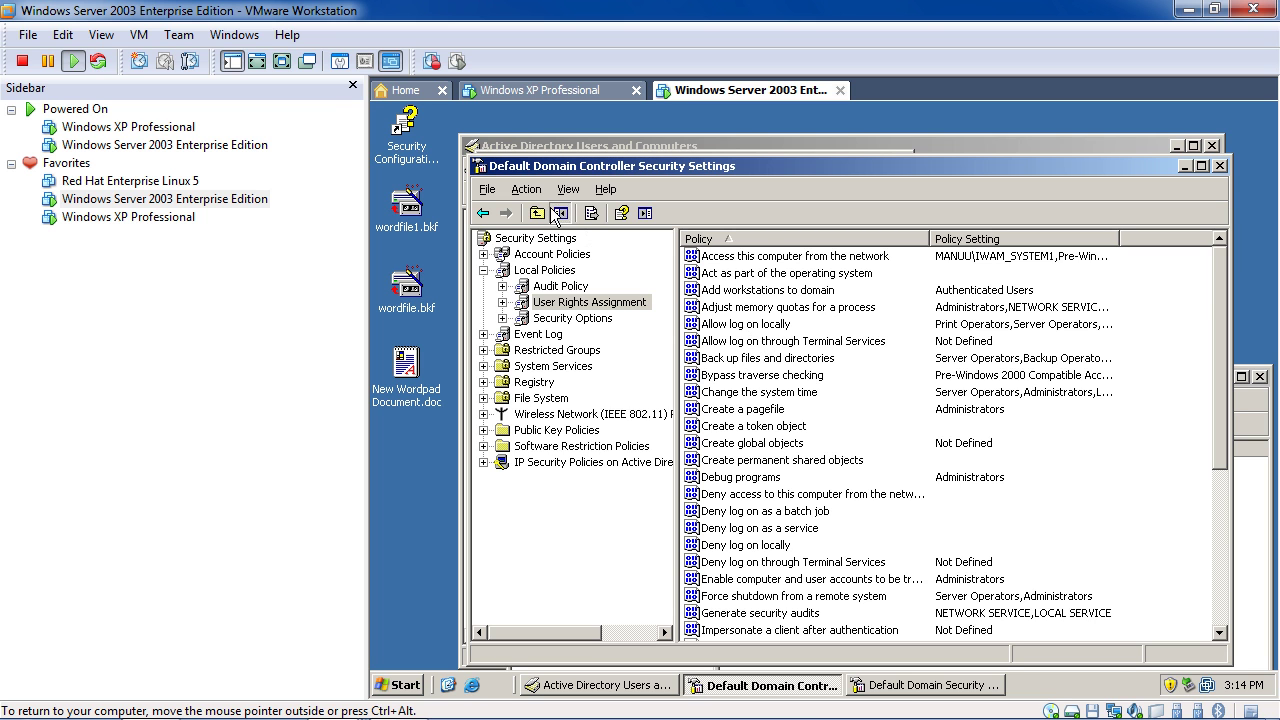
left_click(483, 214)
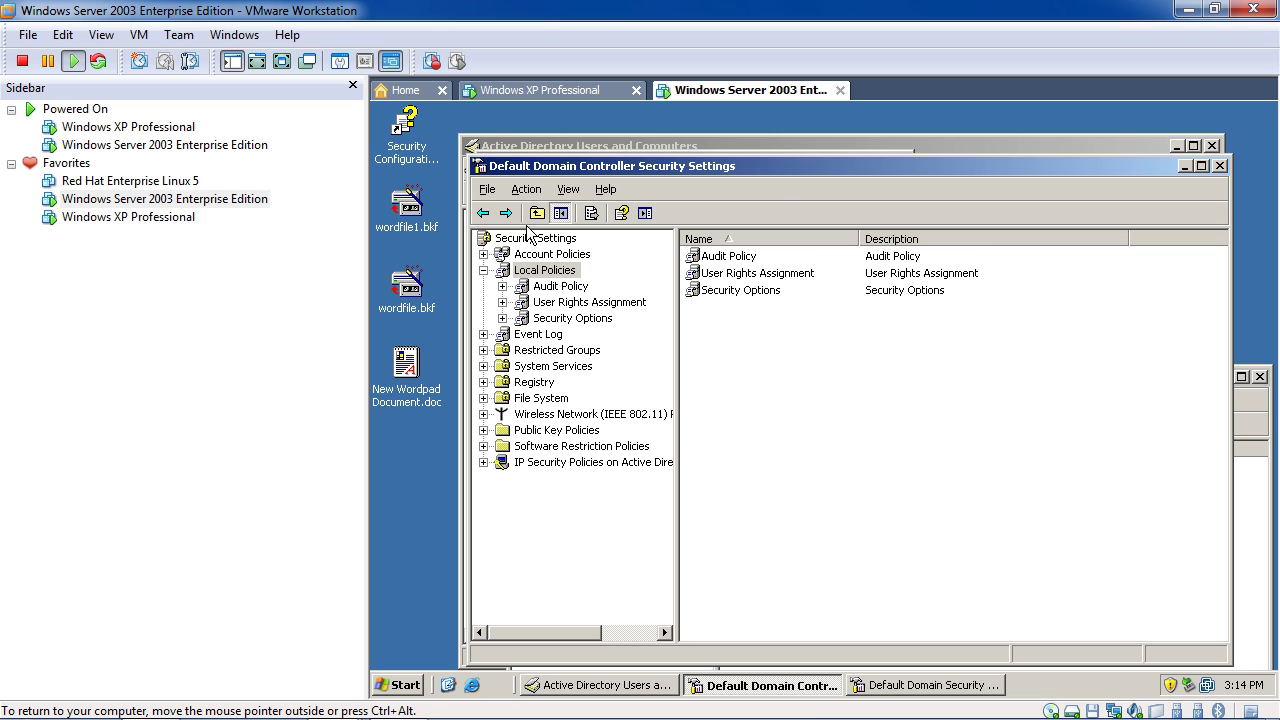
left_click(483, 214)
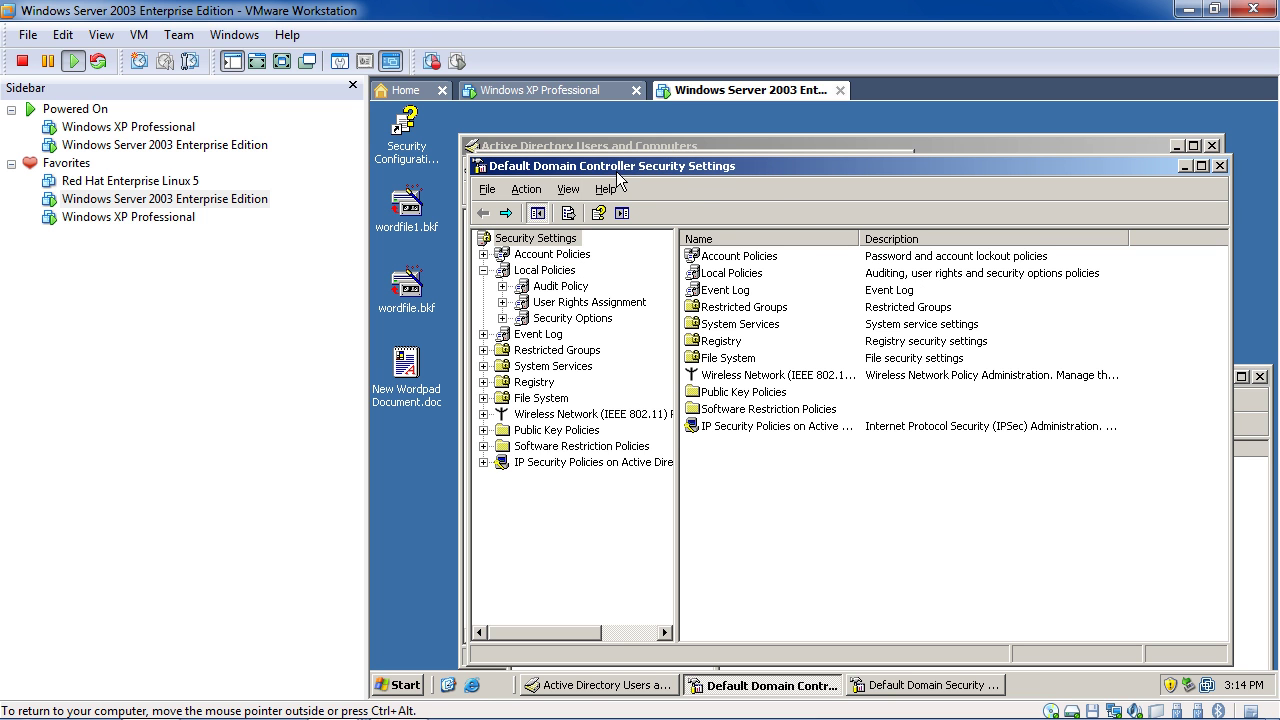
double_click(726, 258)
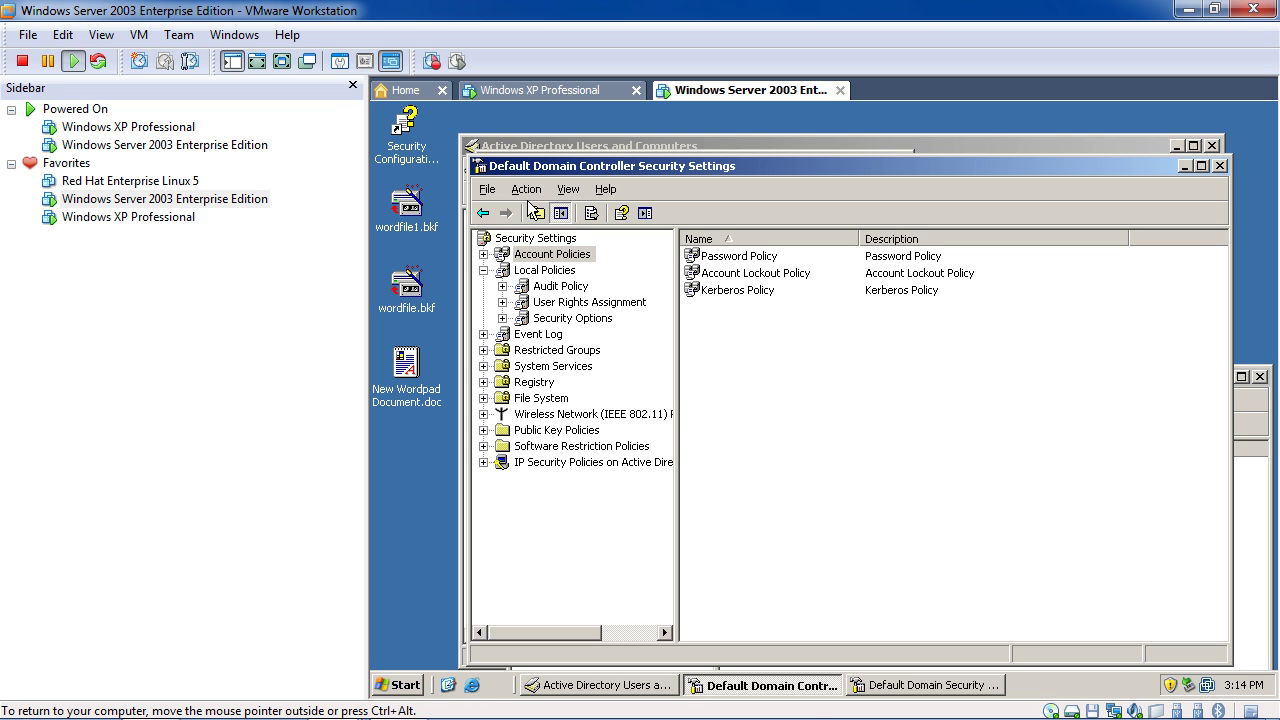
double_click(716, 263)
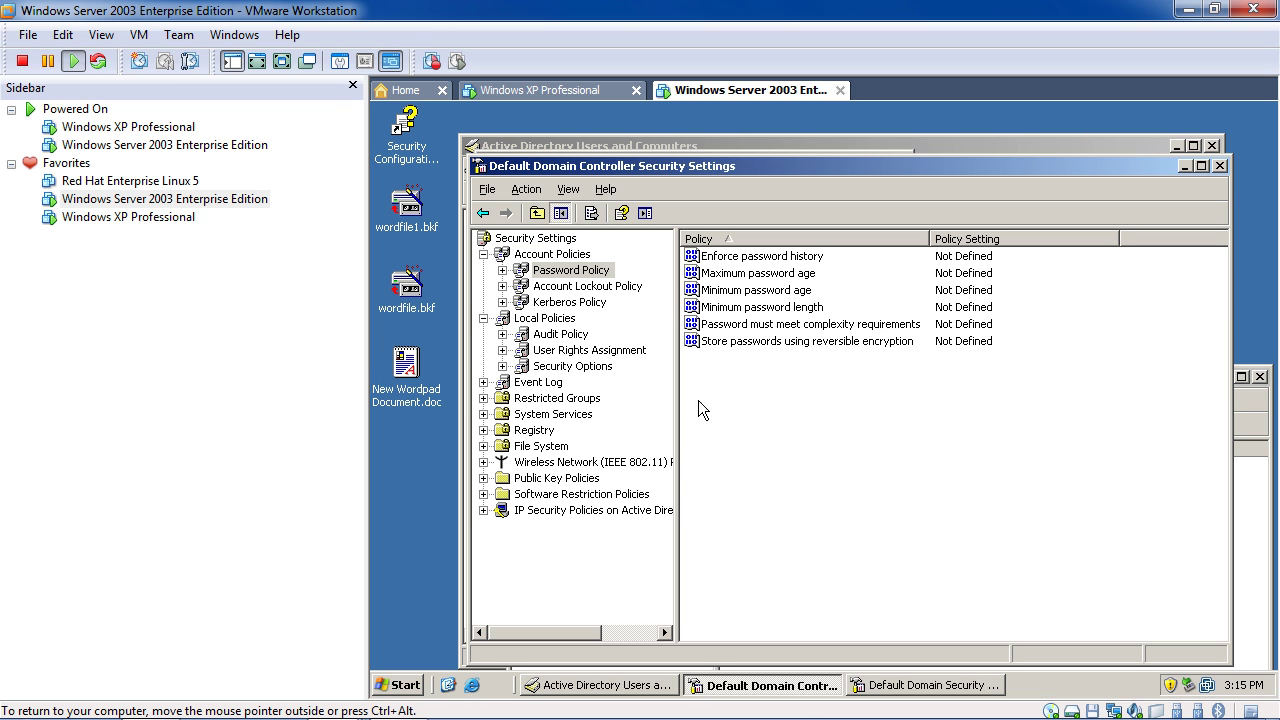
Define the domain controller's 'Password must meet complexity requirements' policy and set it to Enabled
double_click(893, 333)
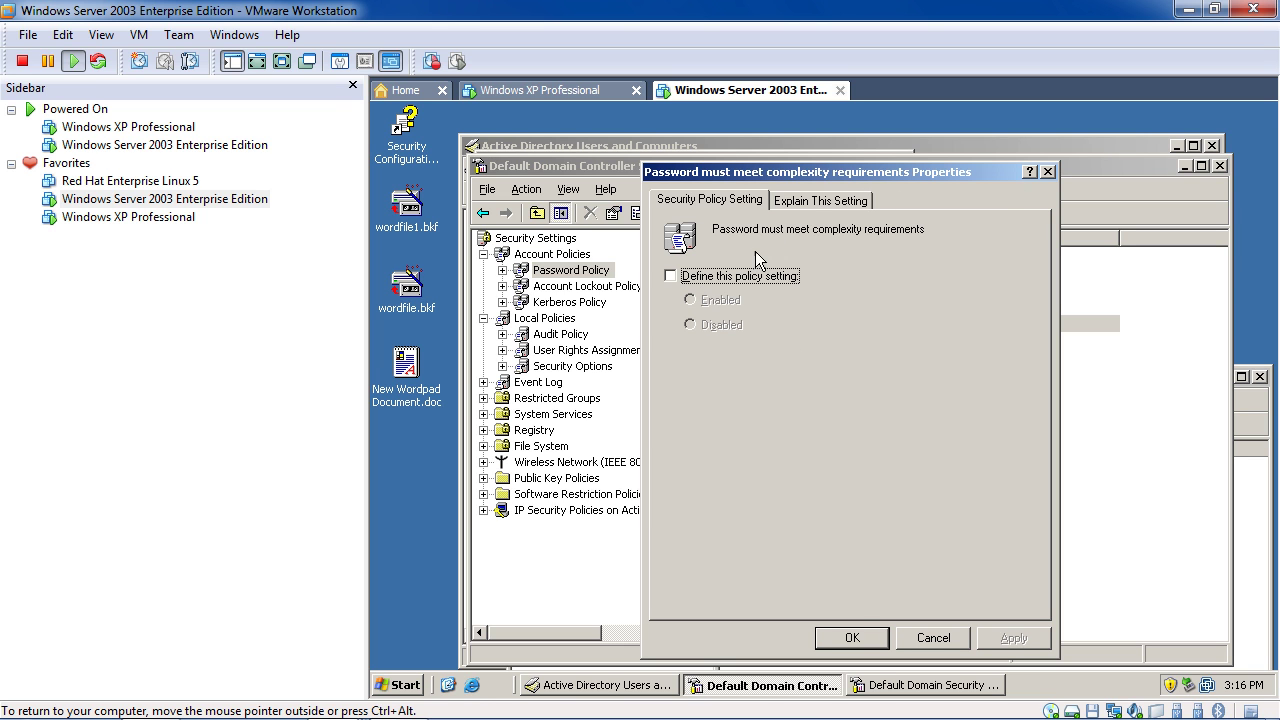
left_click(714, 280)
left_click(706, 305)
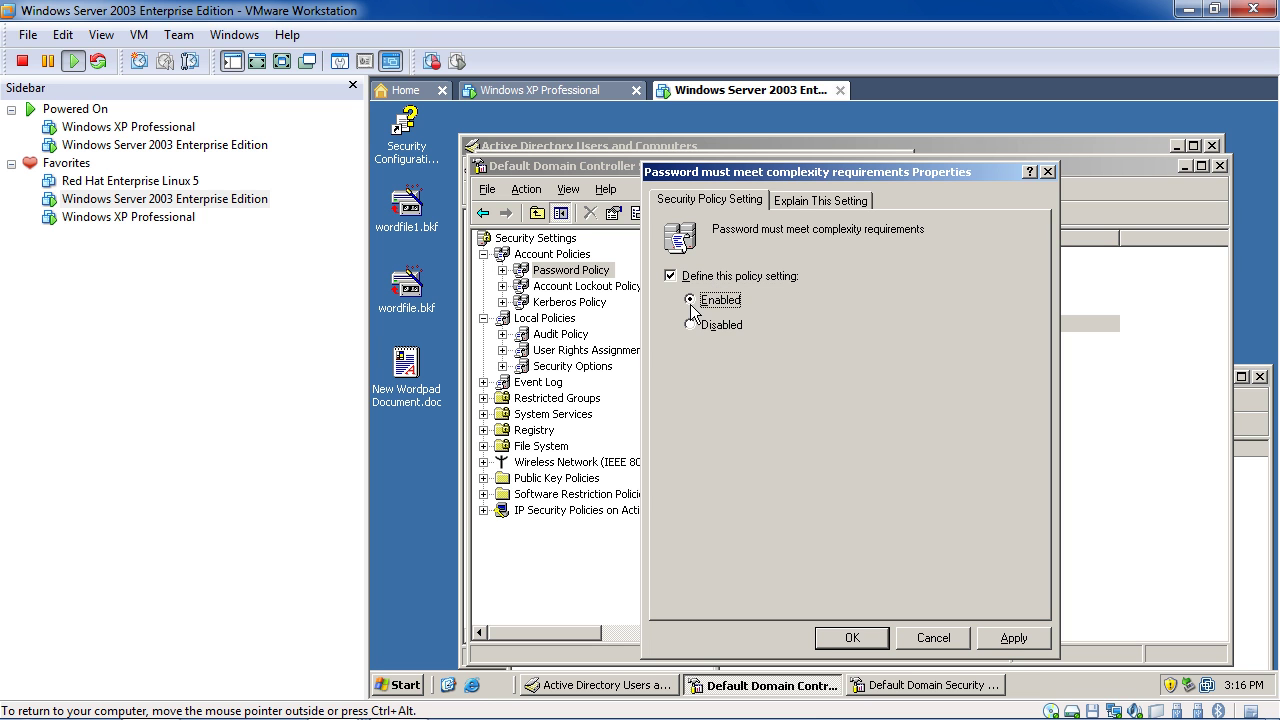
left_click_drag(797, 180, 565, 312)
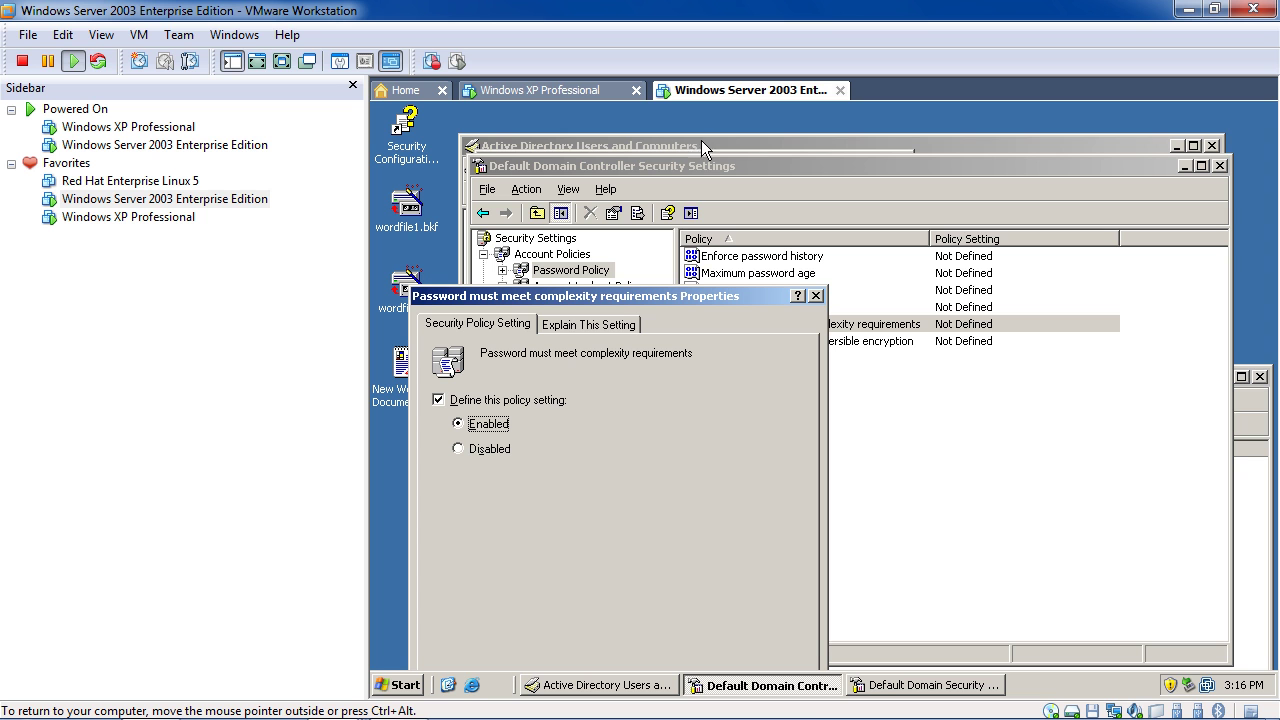
In Default Domain Security Settings, open Password Policy's complexity setting, pick Disabled, and close its properties
left_click(903, 686)
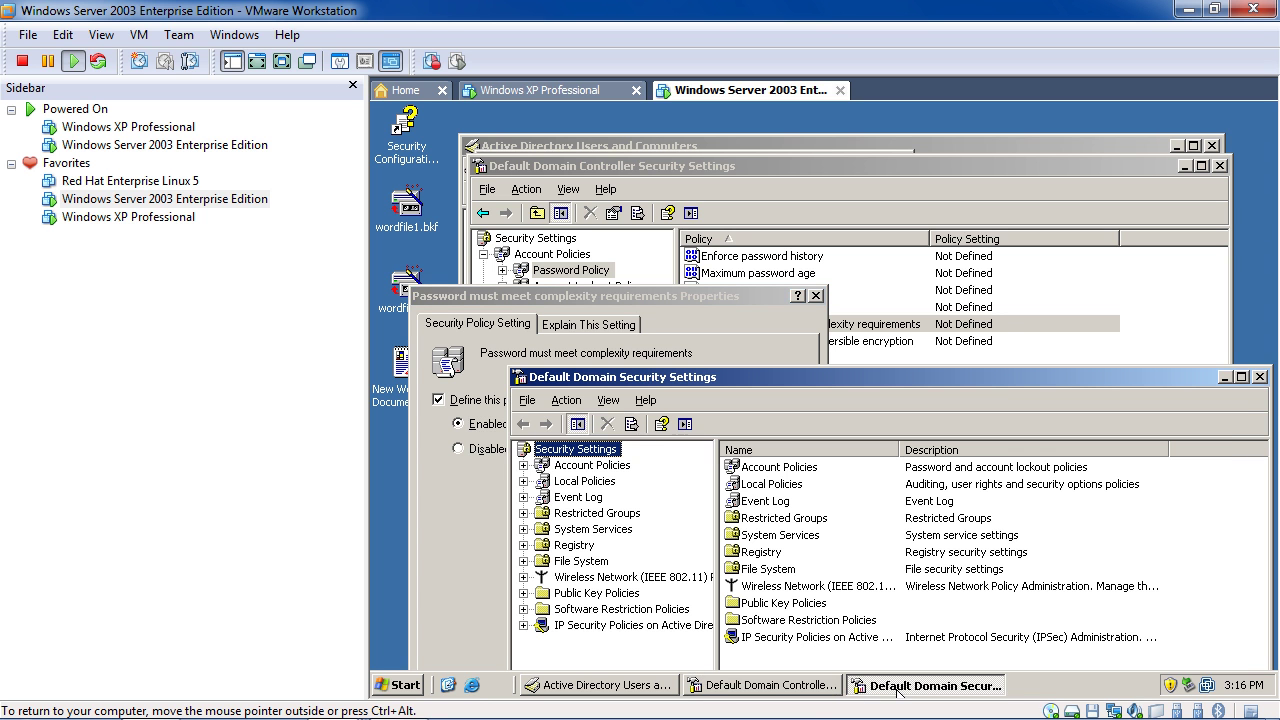
double_click(783, 470)
double_click(806, 468)
double_click(849, 538)
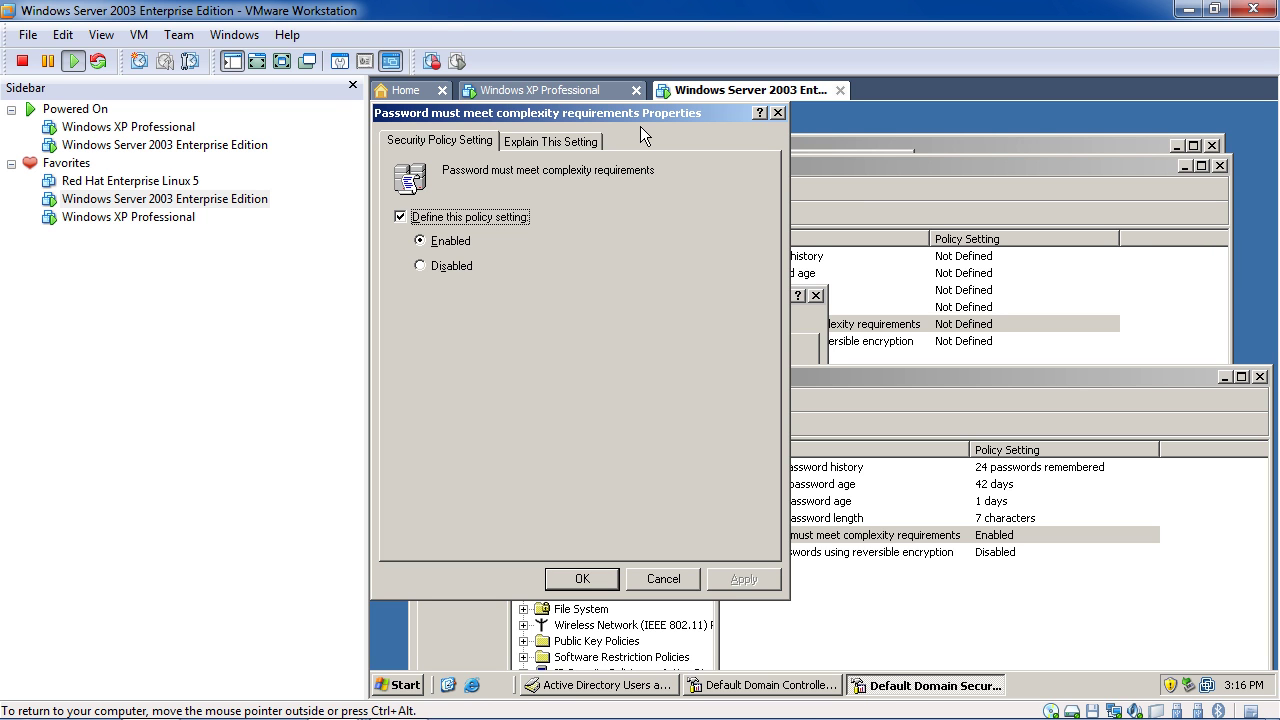
left_click(452, 268)
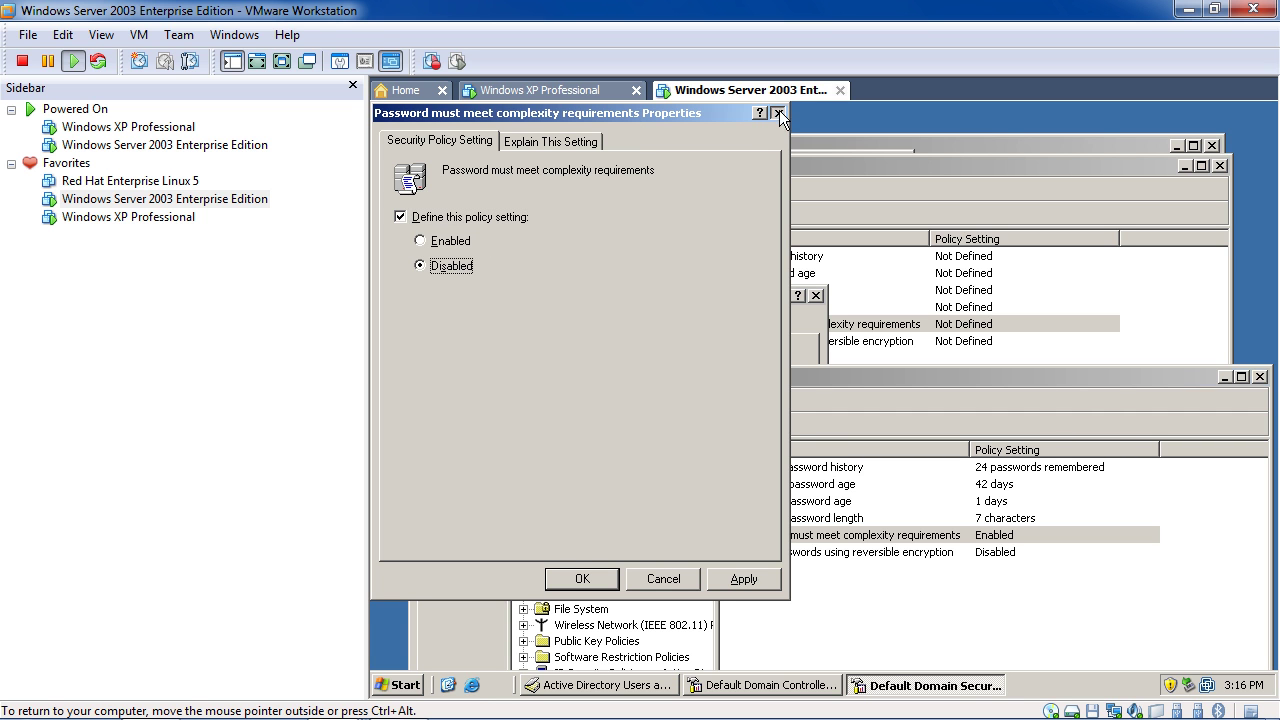
left_click(779, 113)
Position the domain and domain controller security windows side by side, with the domain window in front
left_click_drag(719, 375, 669, 239)
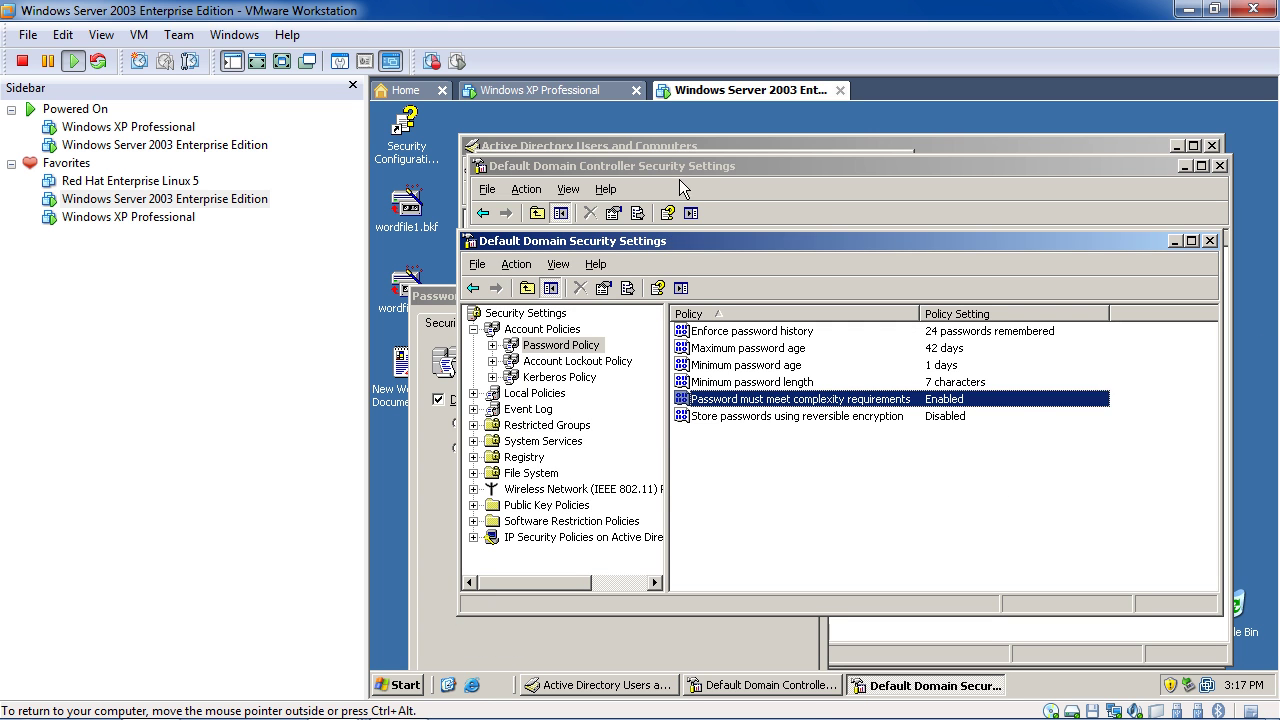
left_click(640, 169)
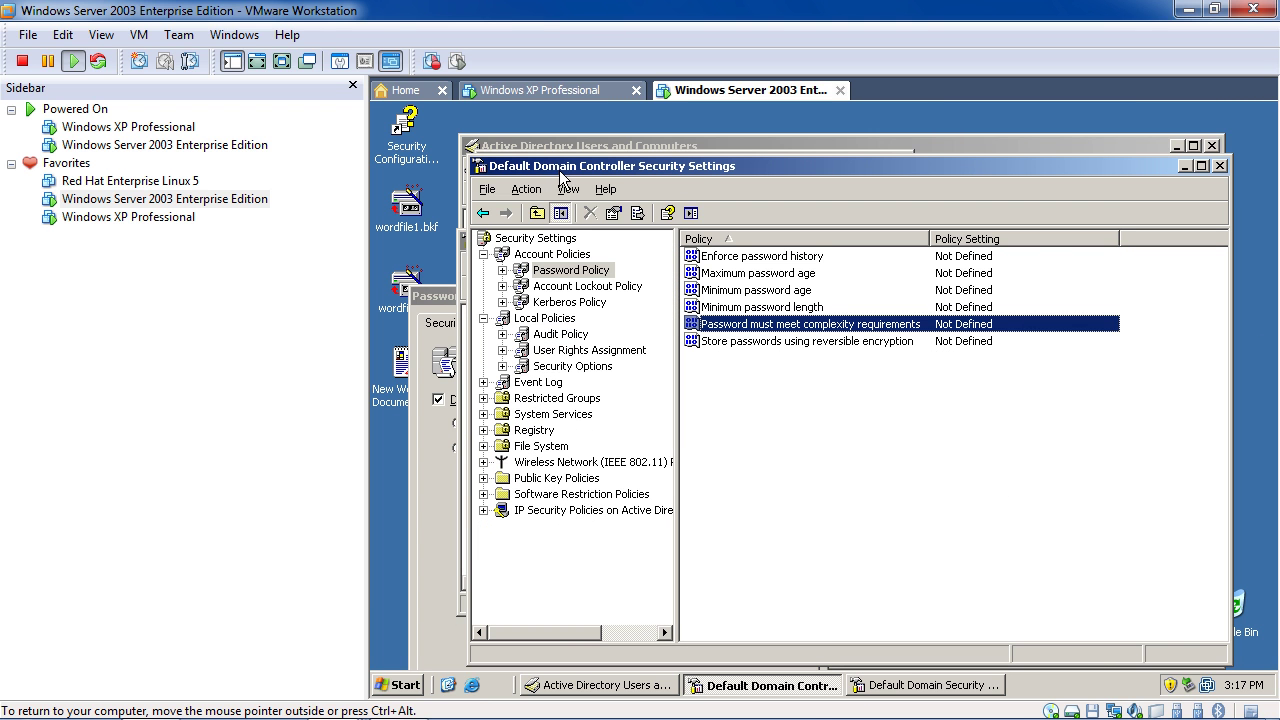
mouse_move(1020, 712)
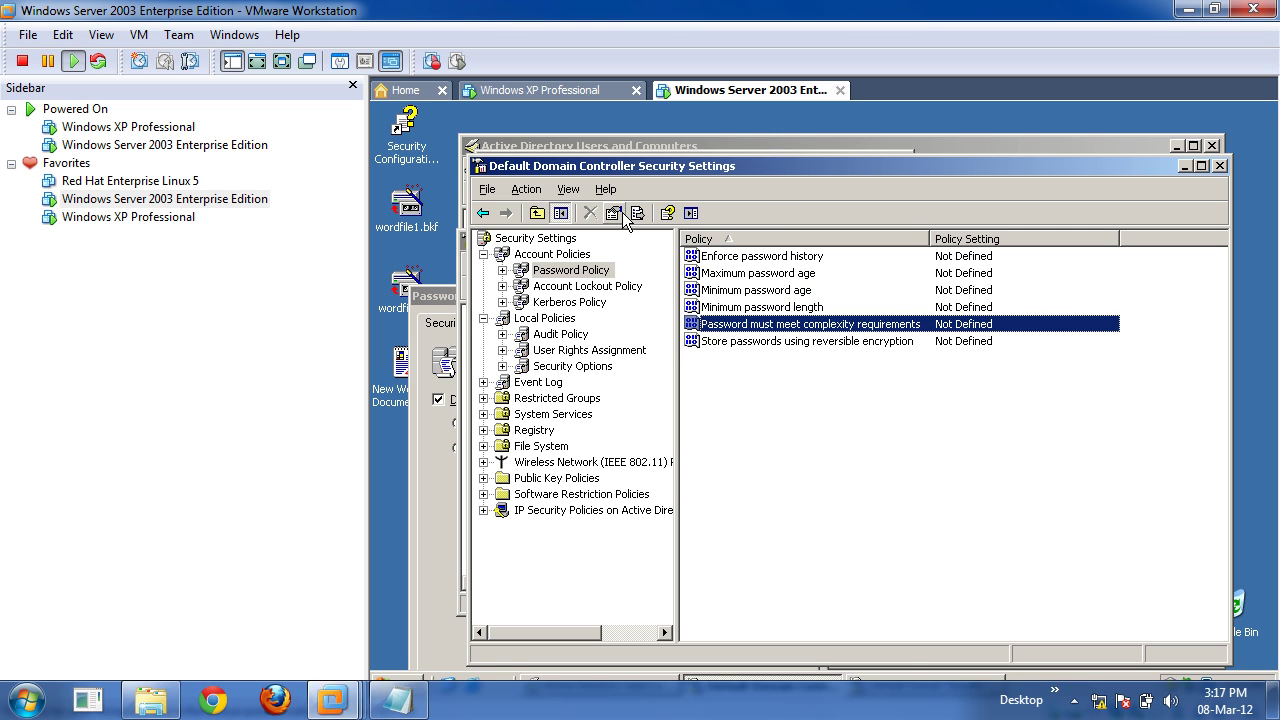
left_click_drag(690, 166, 579, 162)
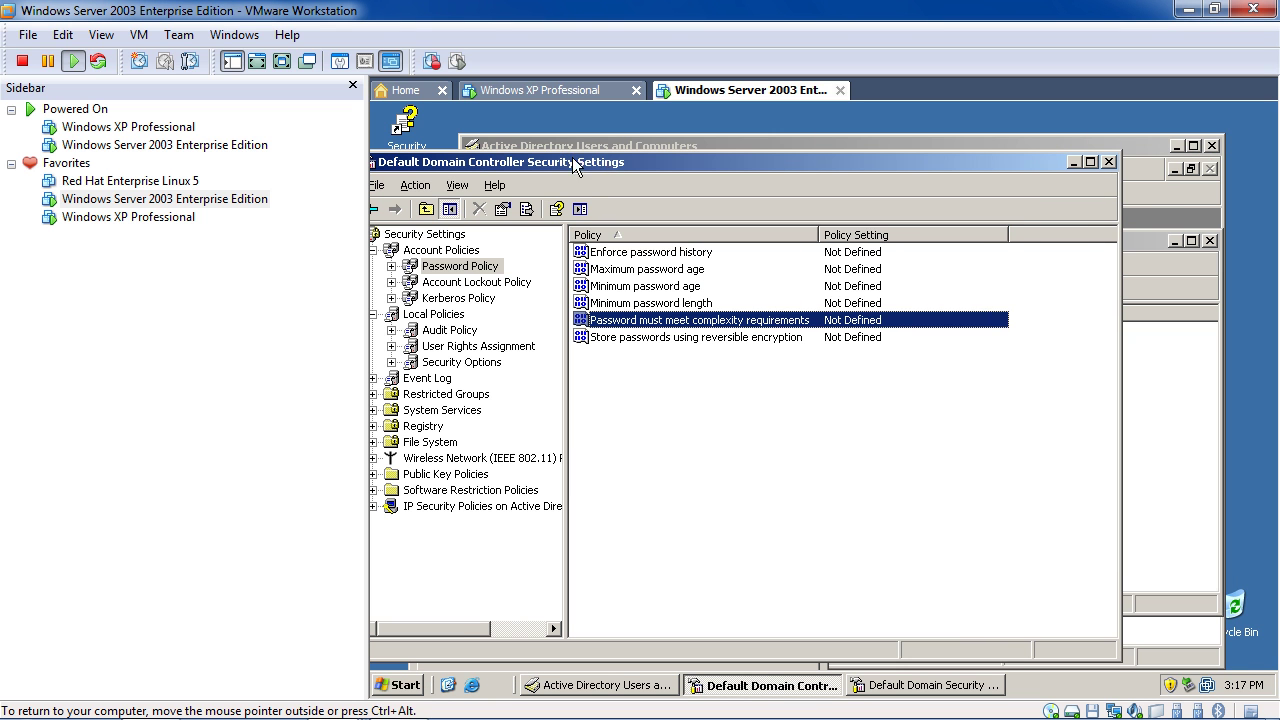
left_click(941, 689)
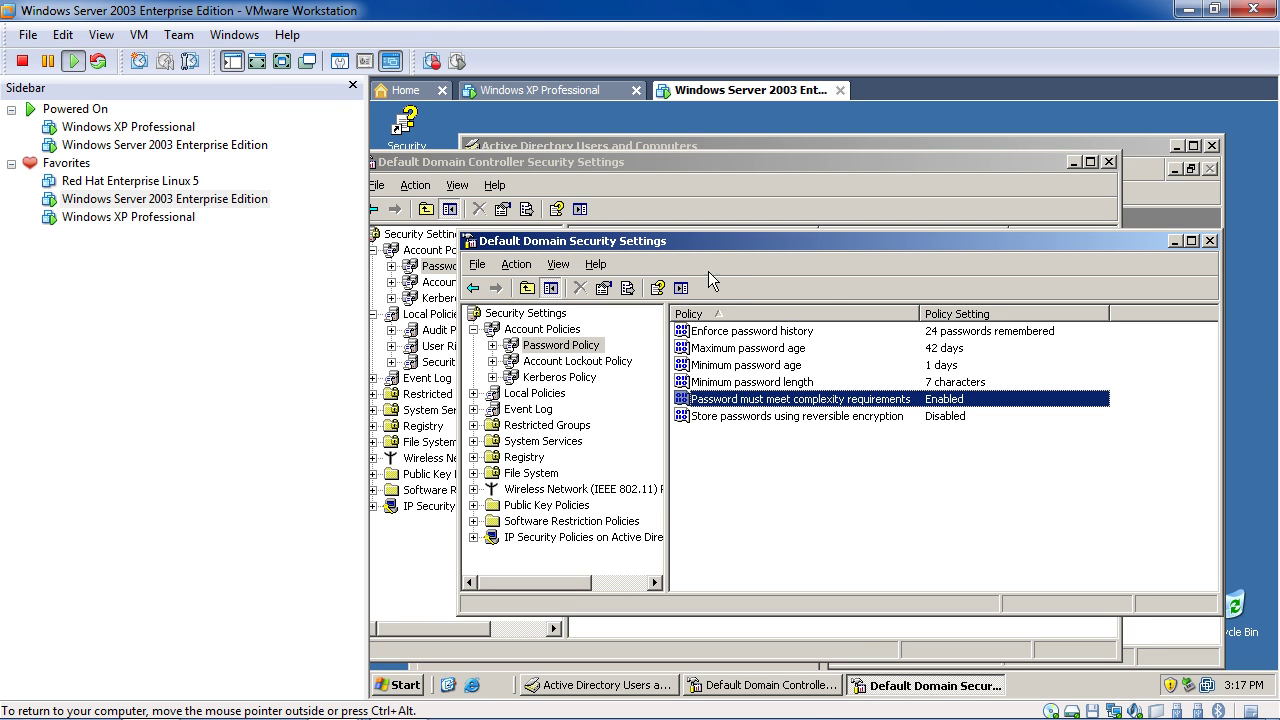
Select Disabled in the domain's complexity requirement properties and reposition the domain controller console
double_click(900, 402)
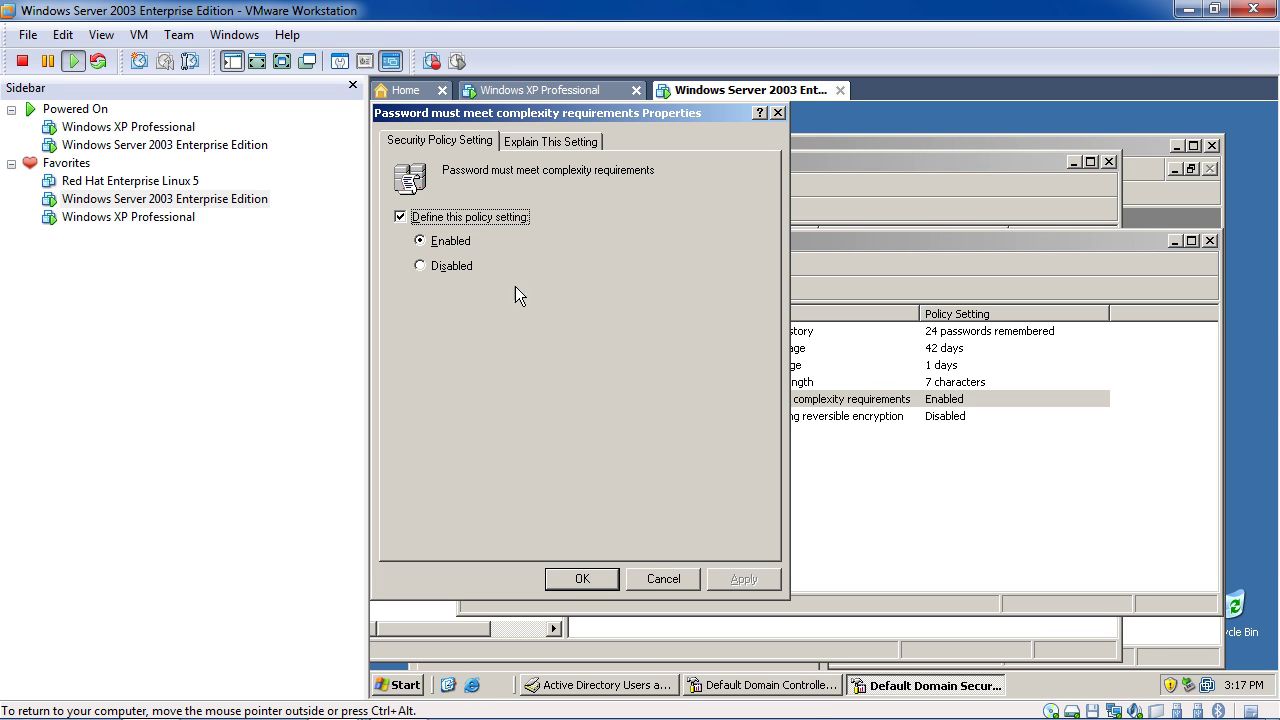
left_click(451, 266)
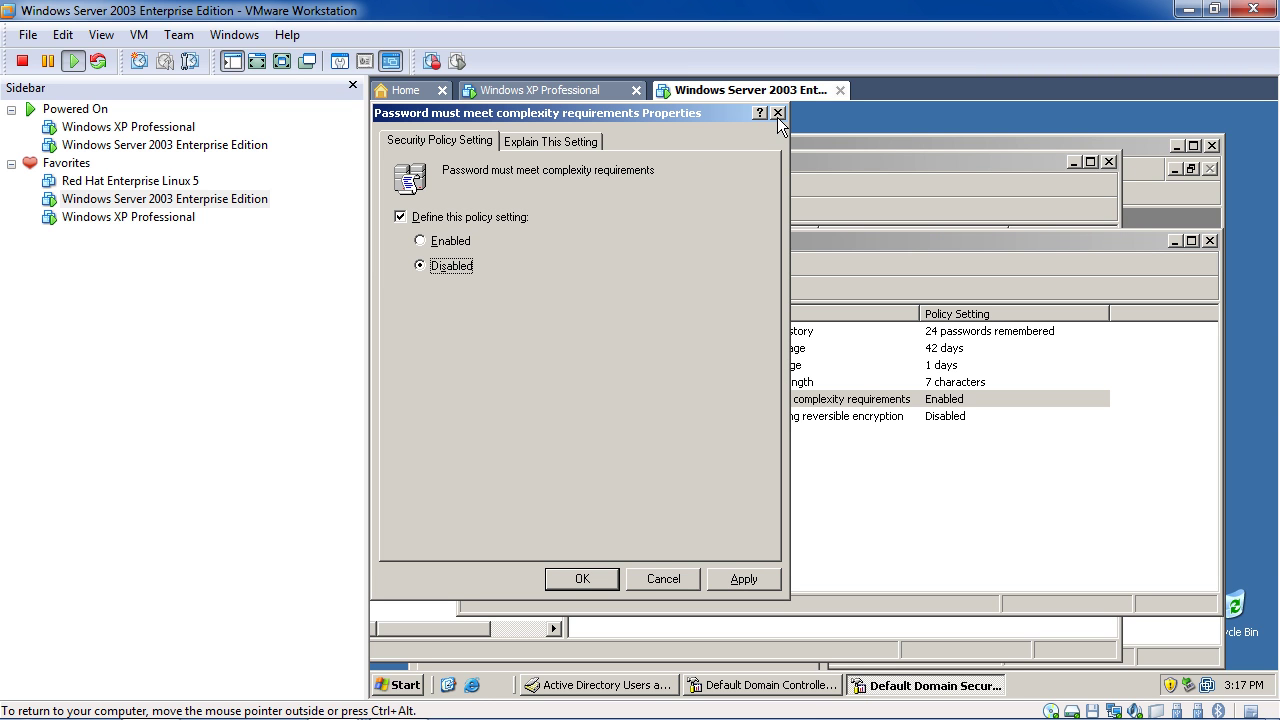
left_click(927, 163)
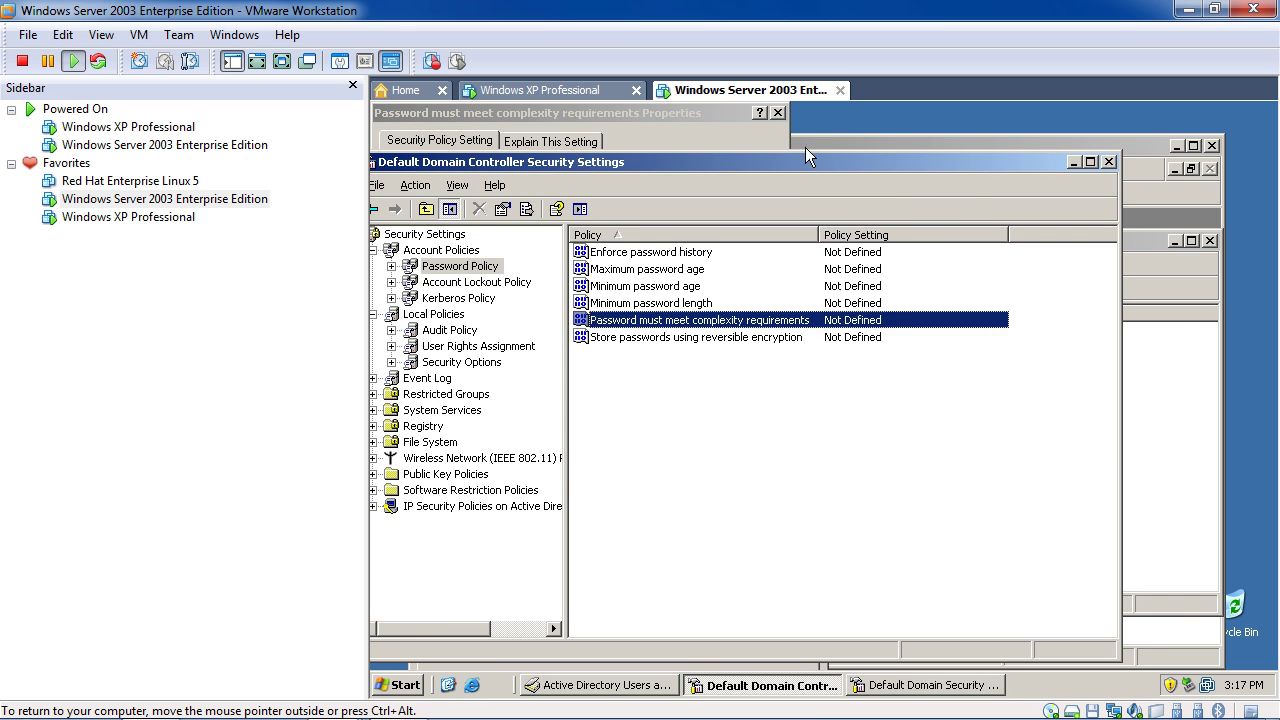
left_click_drag(784, 163, 850, 125)
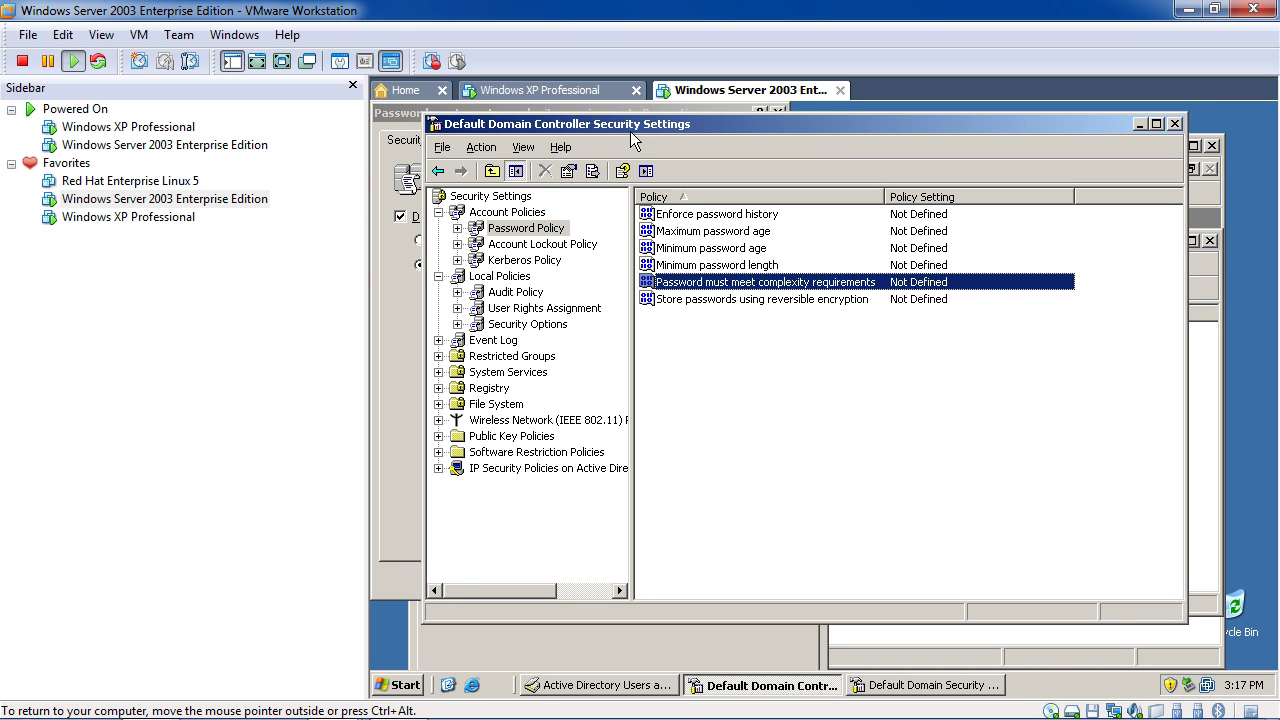
Close the domain controller security console and the demo1 wizard, then close complexity properties unapplied
left_click(1176, 123)
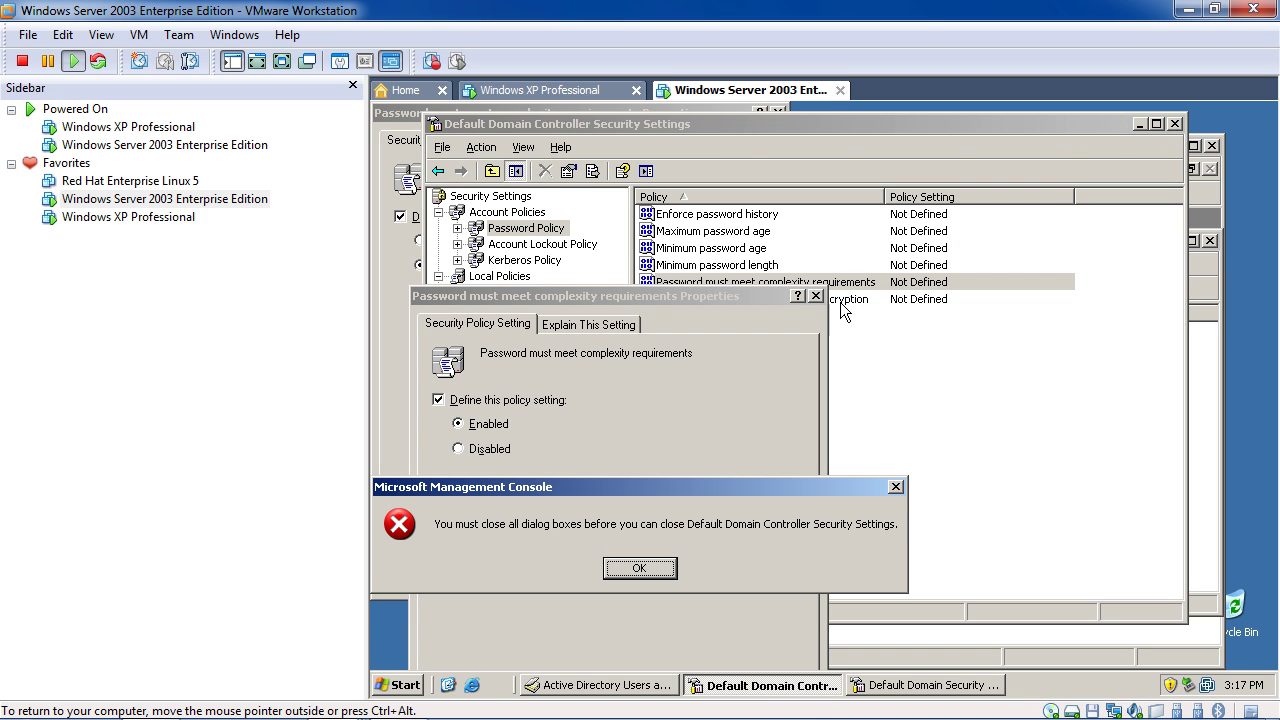
left_click(897, 488)
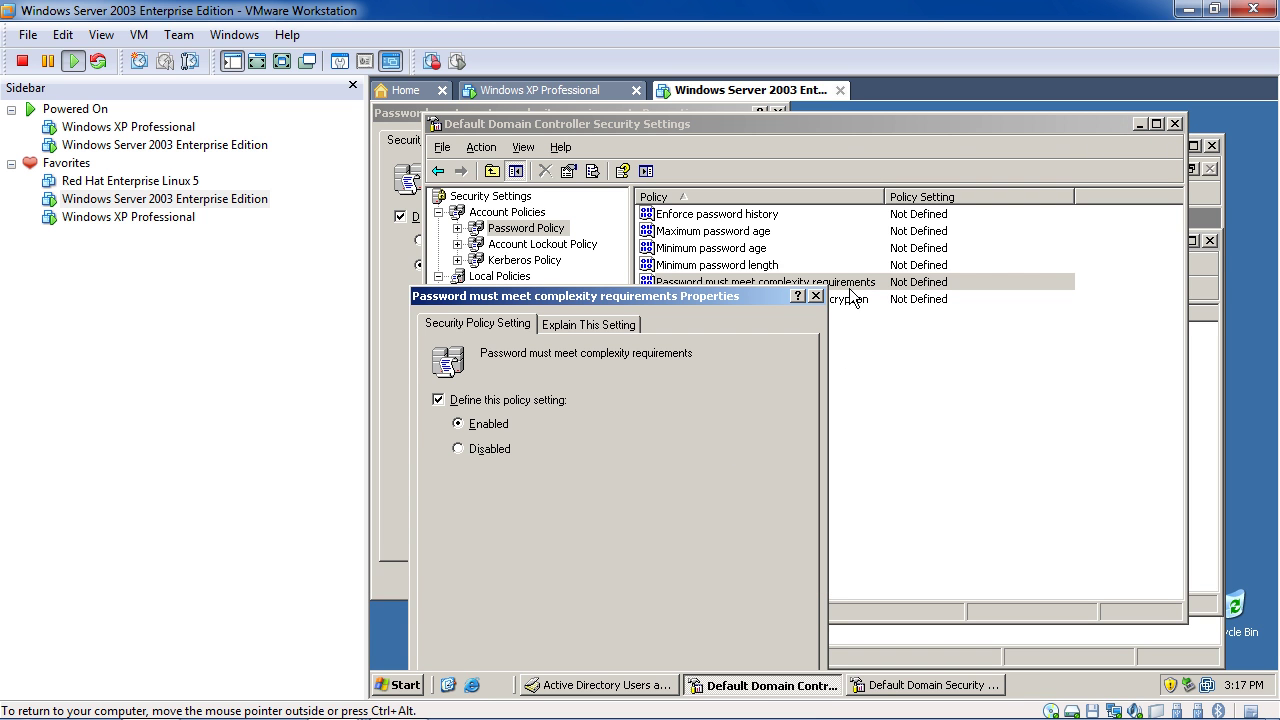
left_click(816, 296)
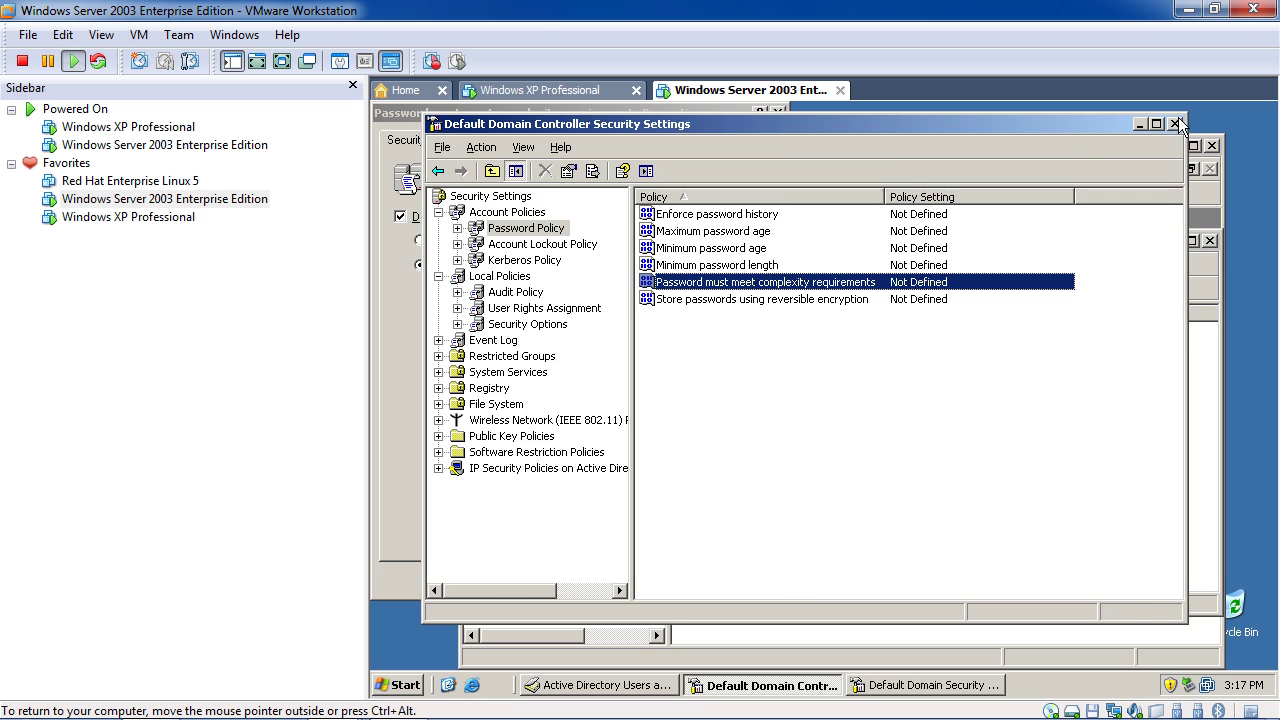
left_click(1176, 123)
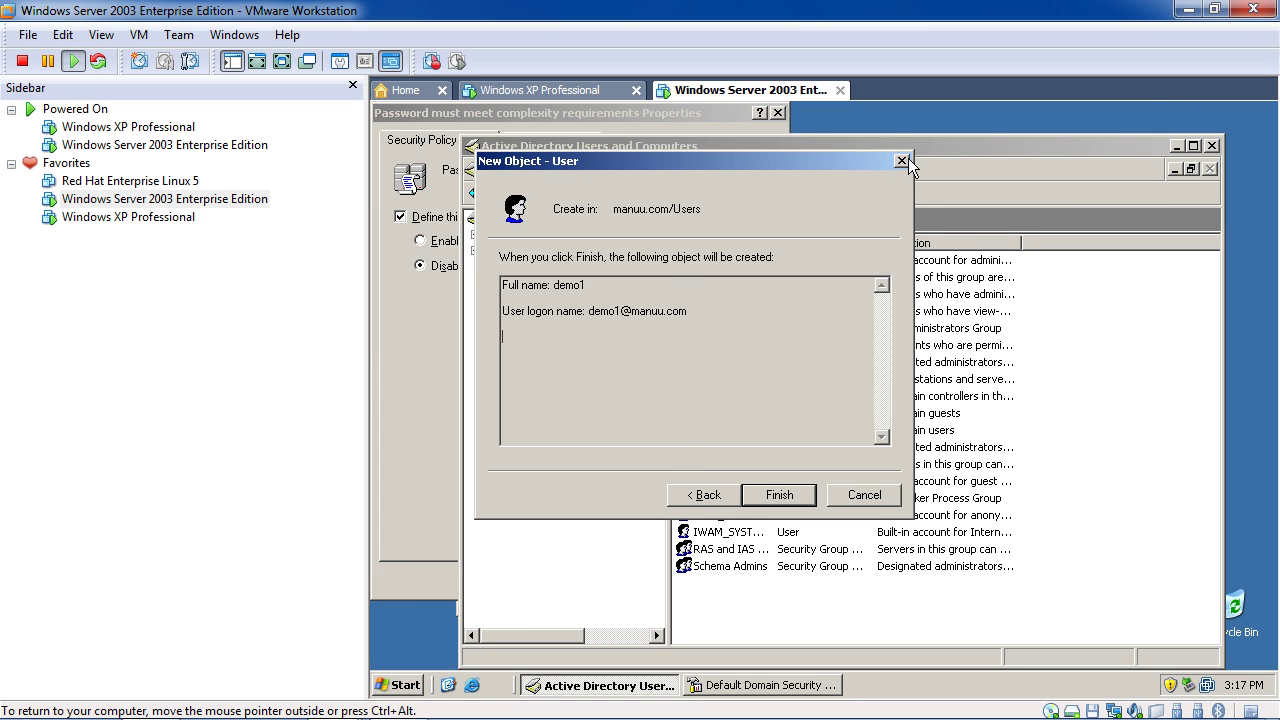
left_click(902, 161)
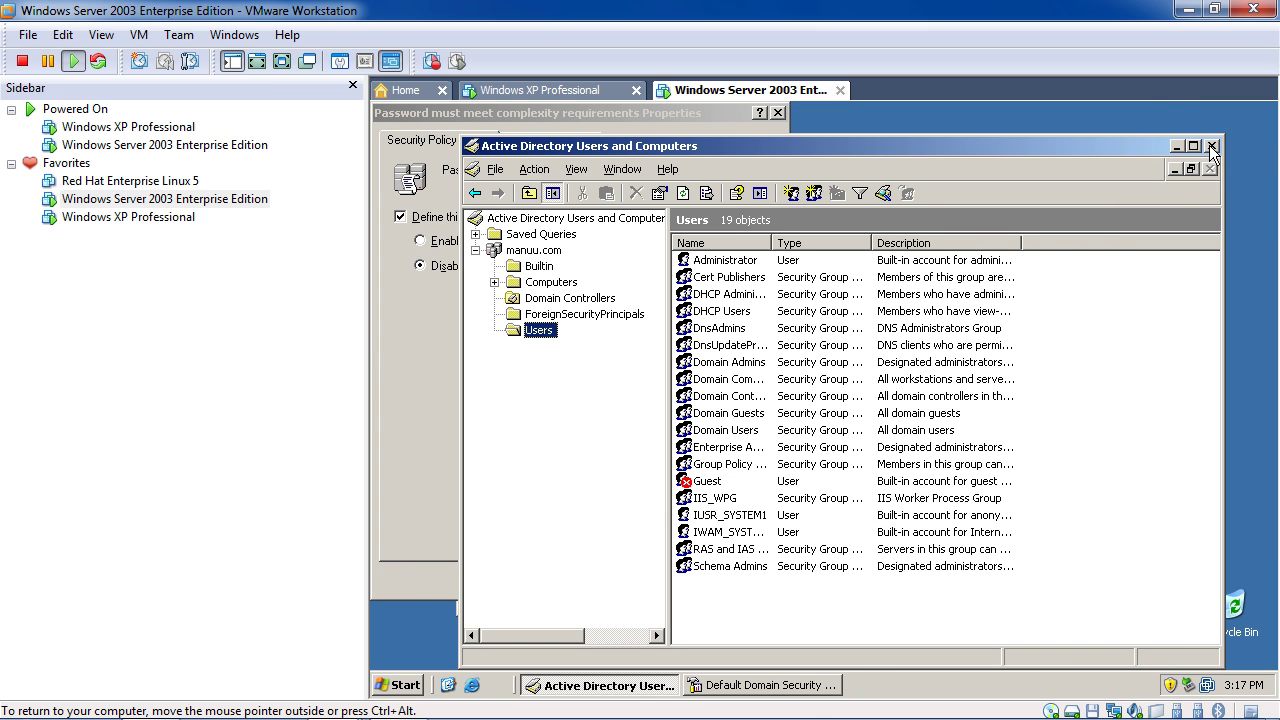
left_click(726, 117)
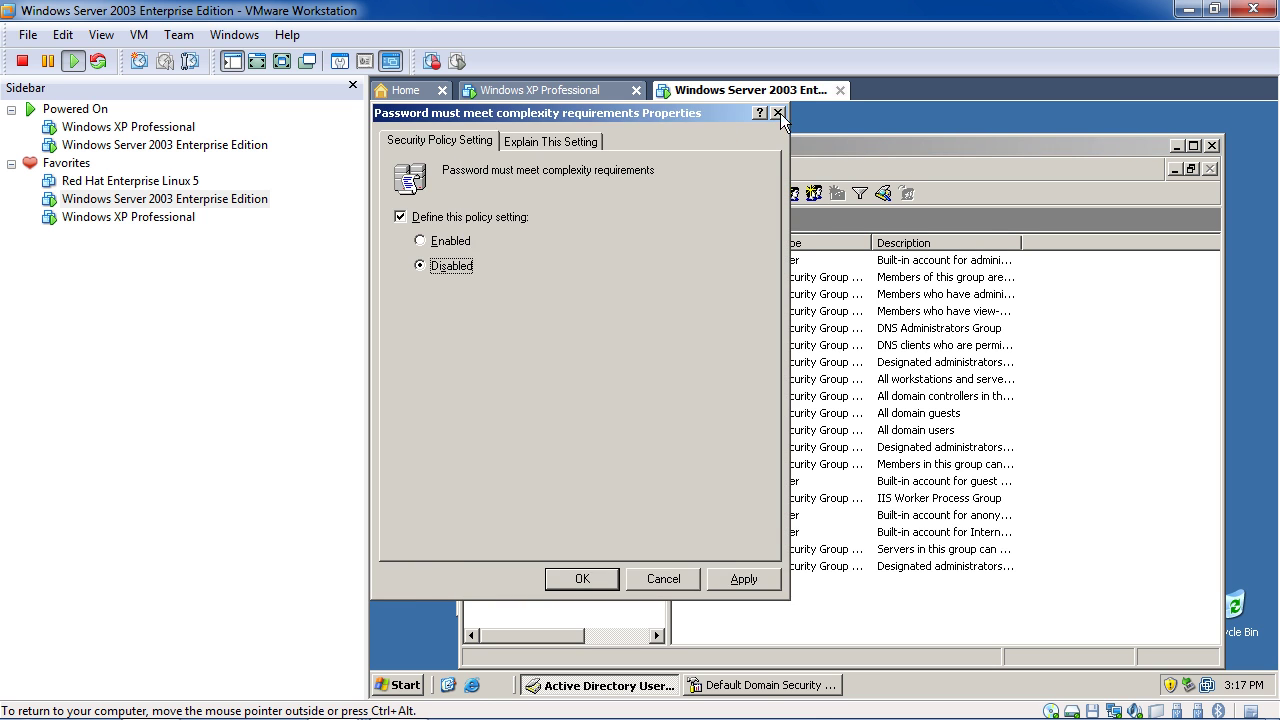
left_click(778, 114)
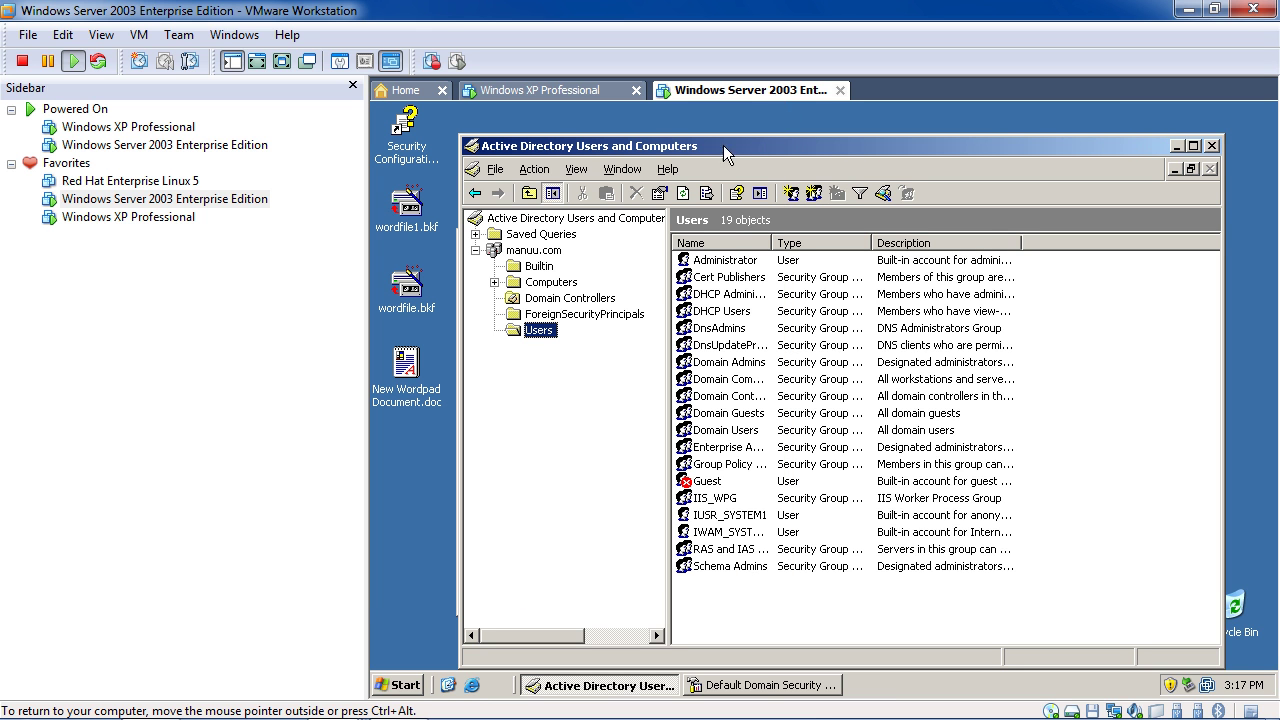
Relaunch Domain Controller Security Policy from Start > All Programs > Administrative Tools
left_click(400, 686)
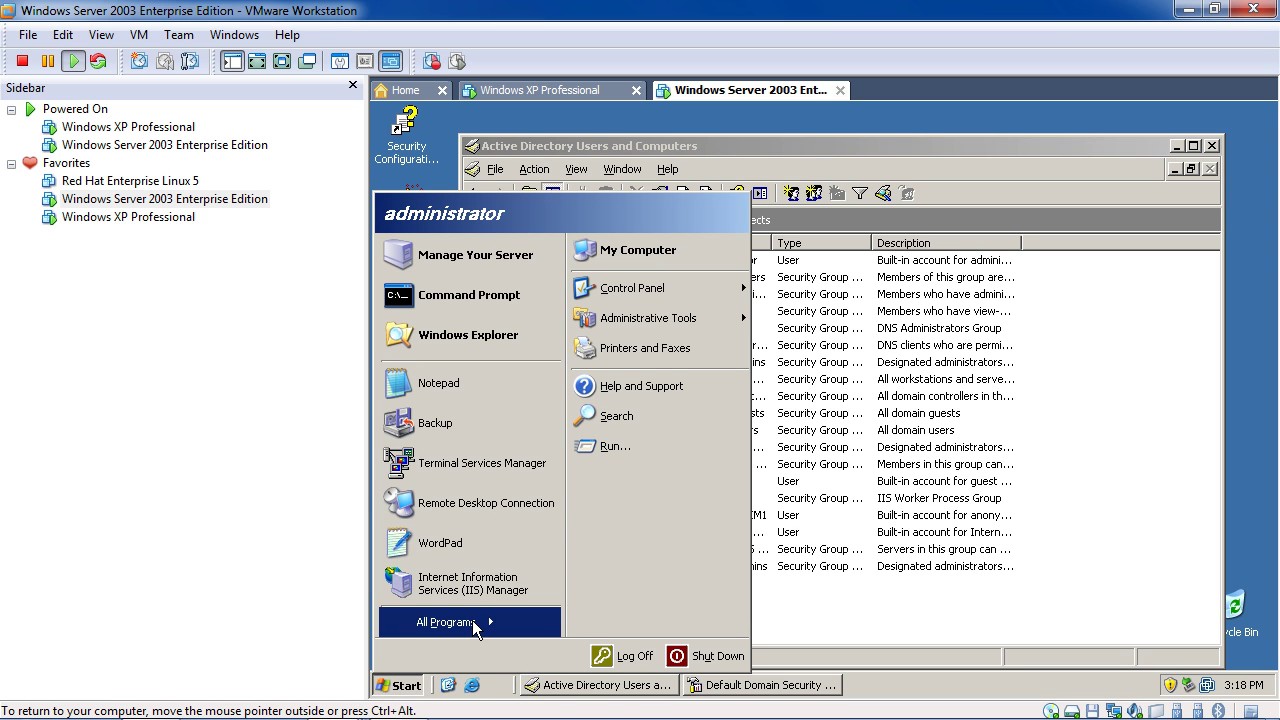
mouse_move(474, 628)
mouse_move(613, 548)
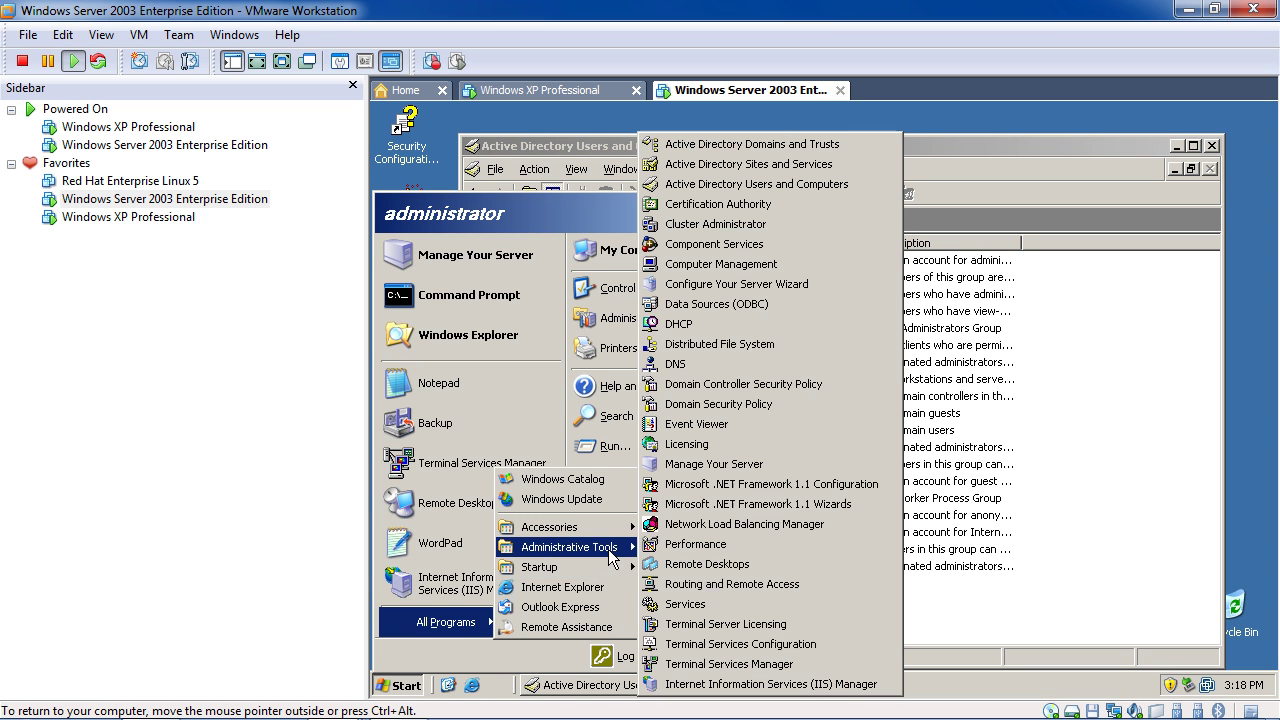
left_click(756, 381)
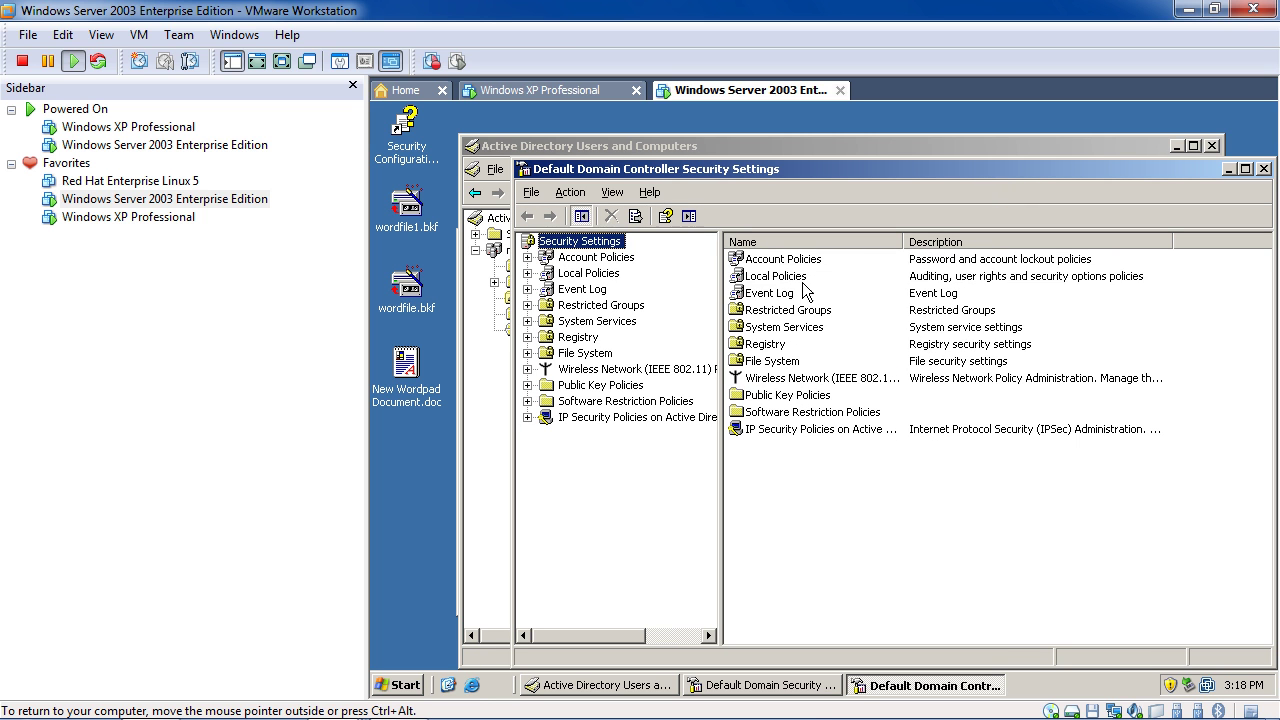
Navigate to Account Policies > Password Policy, where all six settings read Not Defined
left_click(805, 278)
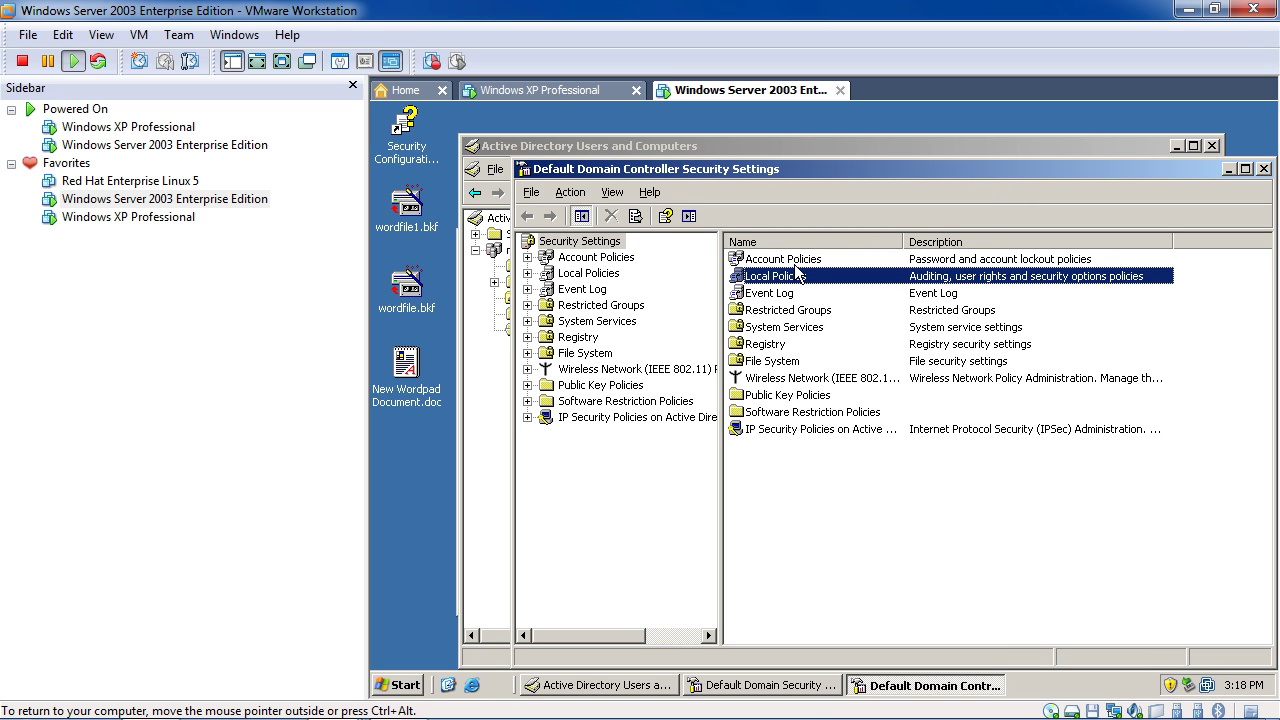
key("Up")
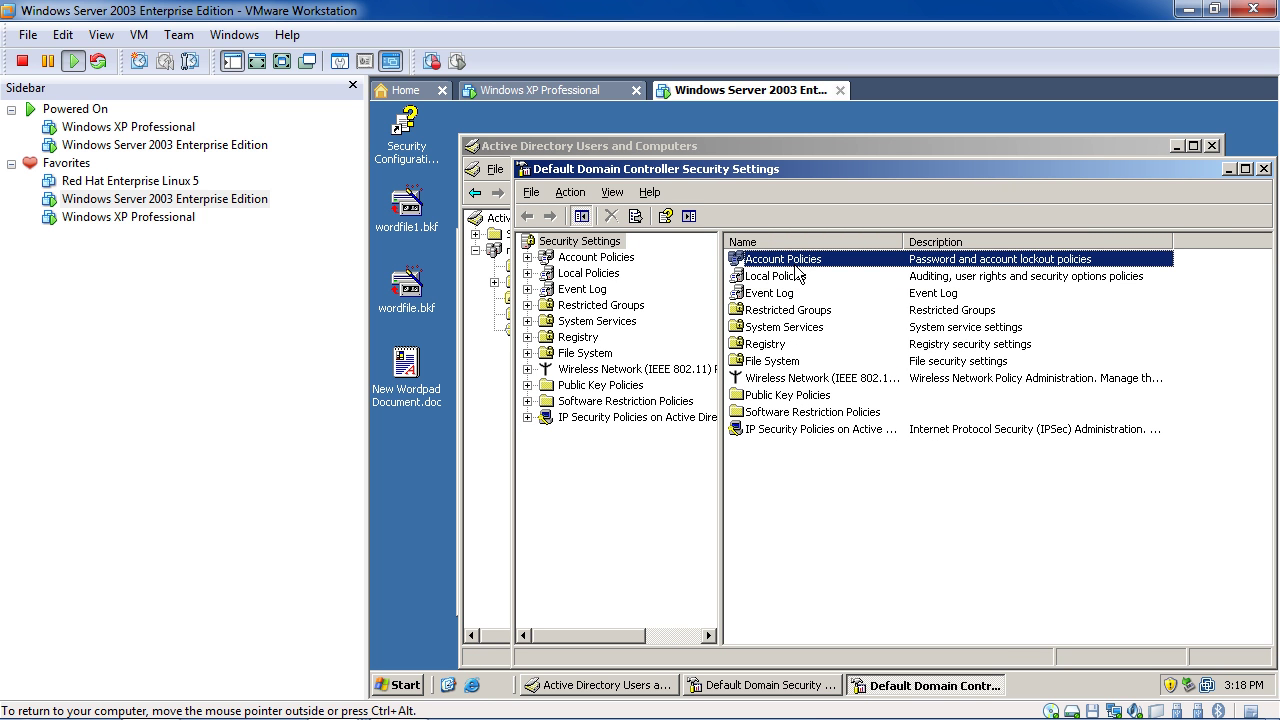
key("Return")
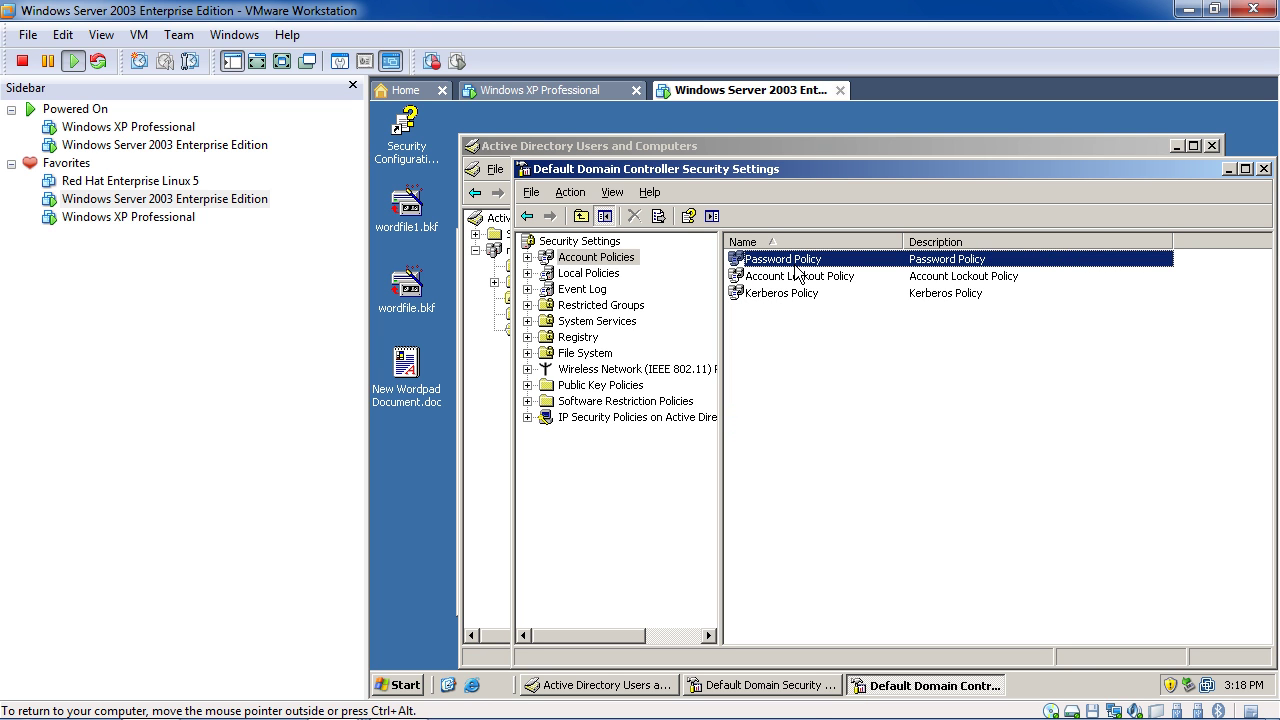
key("Return")
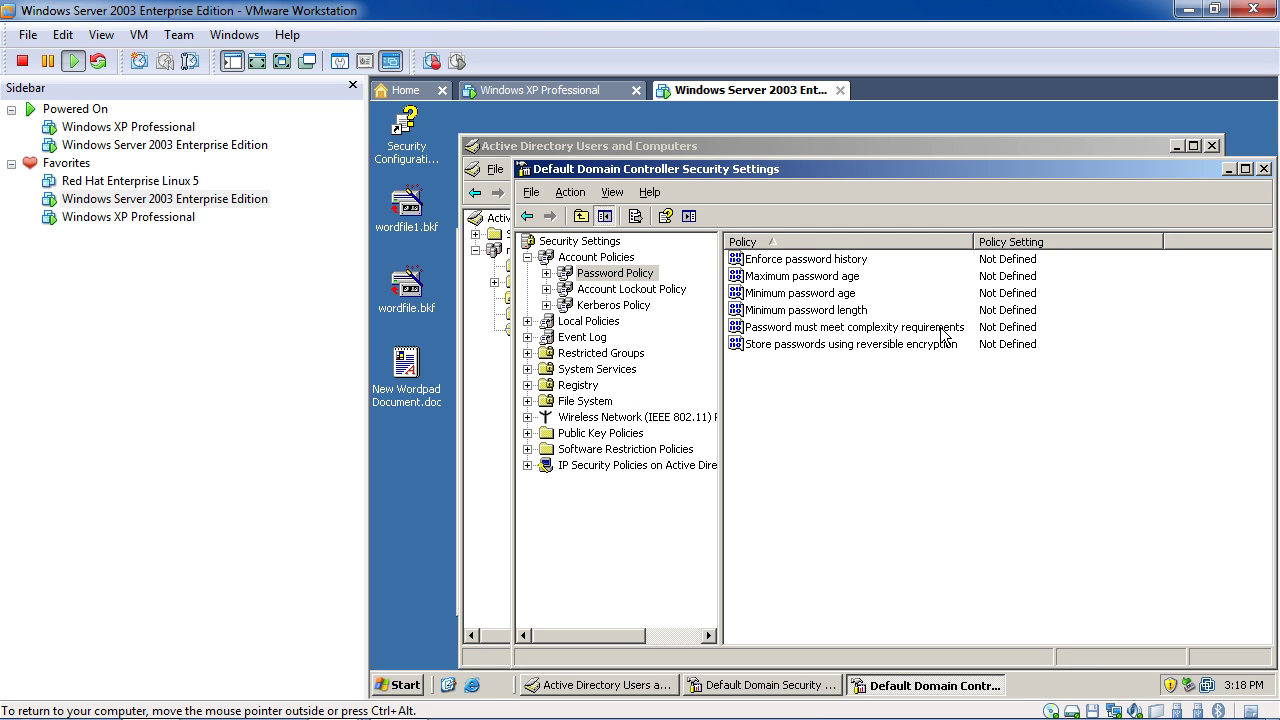
Define the domain controller's minimum password length as 5 characters
double_click(848, 311)
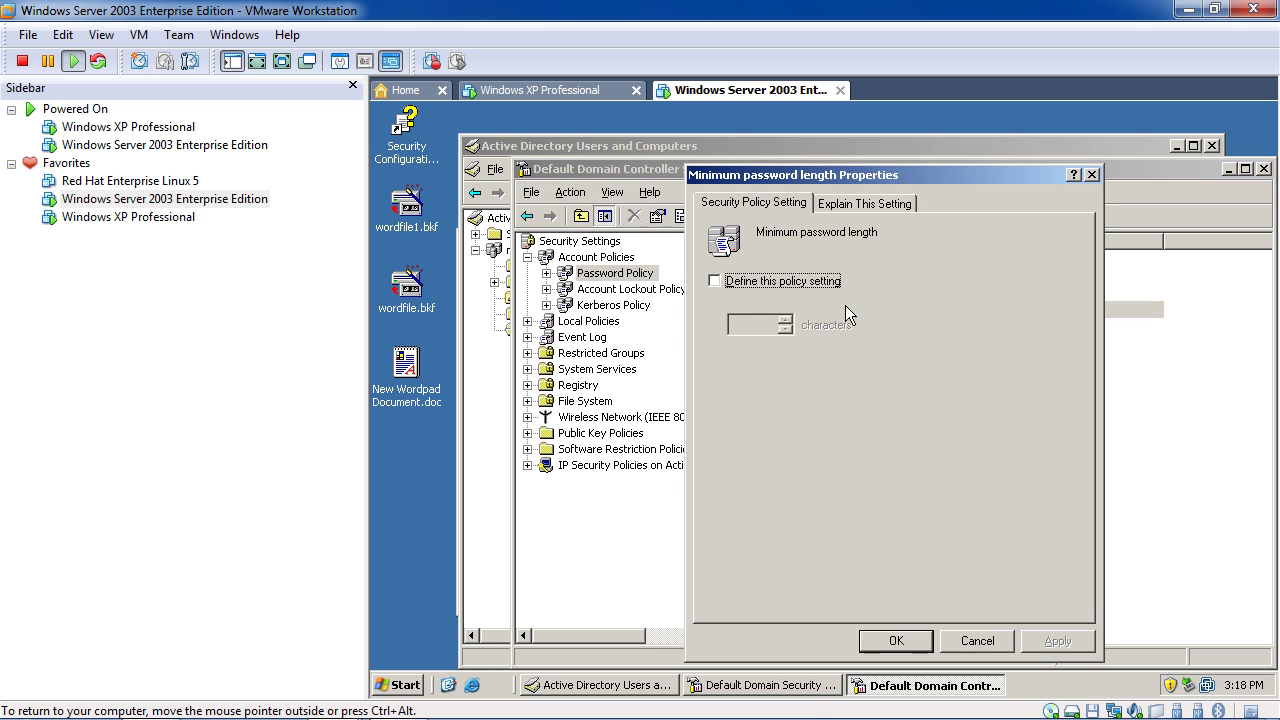
left_click(742, 284)
left_click(785, 319)
left_click(785, 319)
left_click(785, 319)
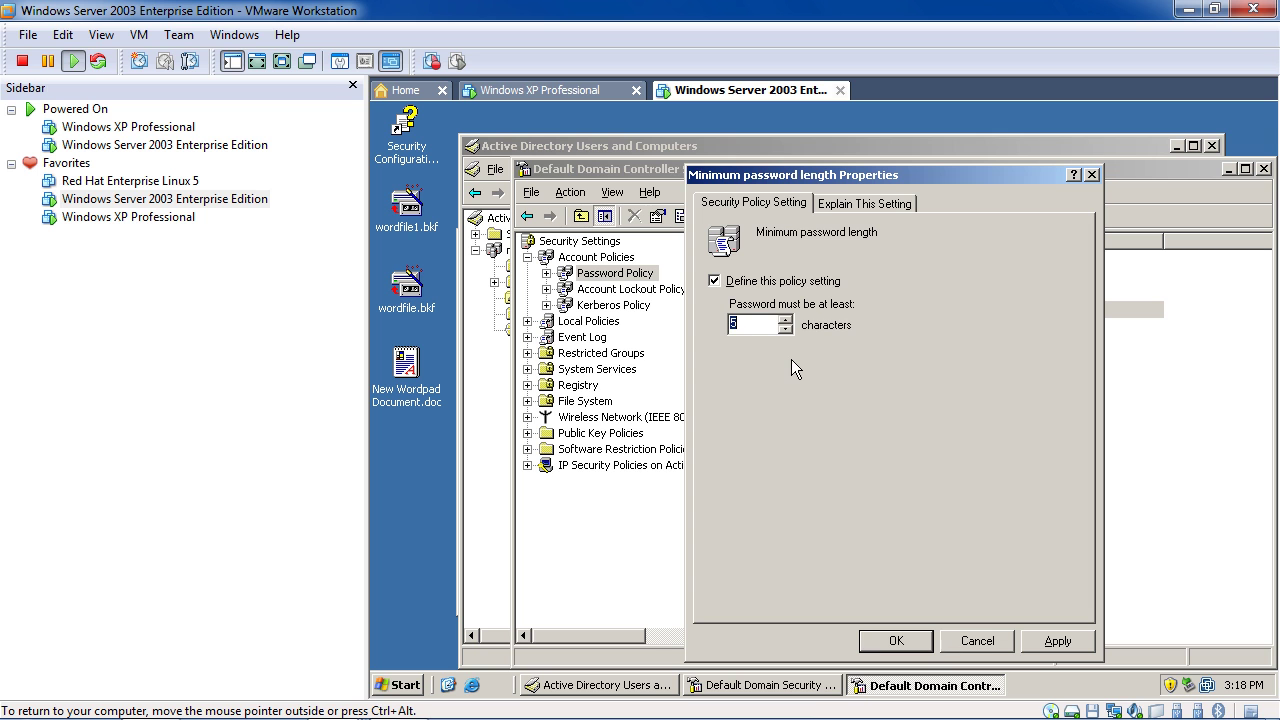
left_click(897, 640)
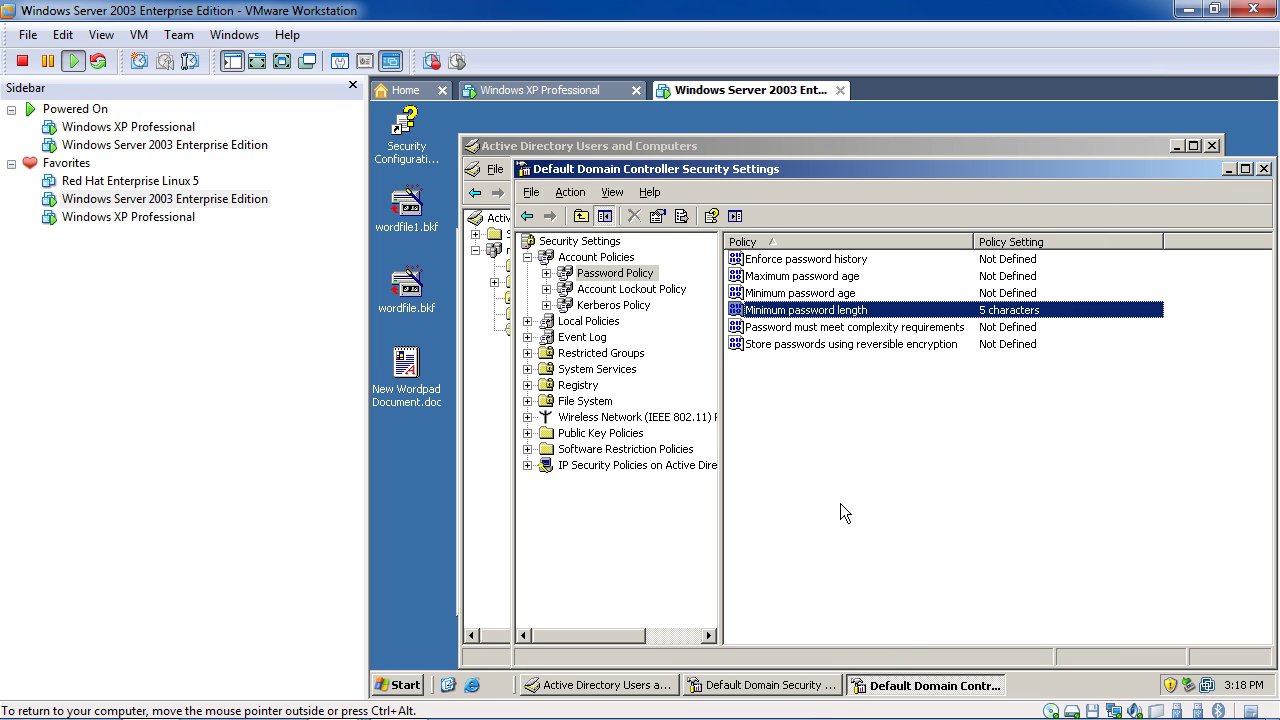
Define password complexity requirements as Enabled, then close the domain controller security console
double_click(811, 328)
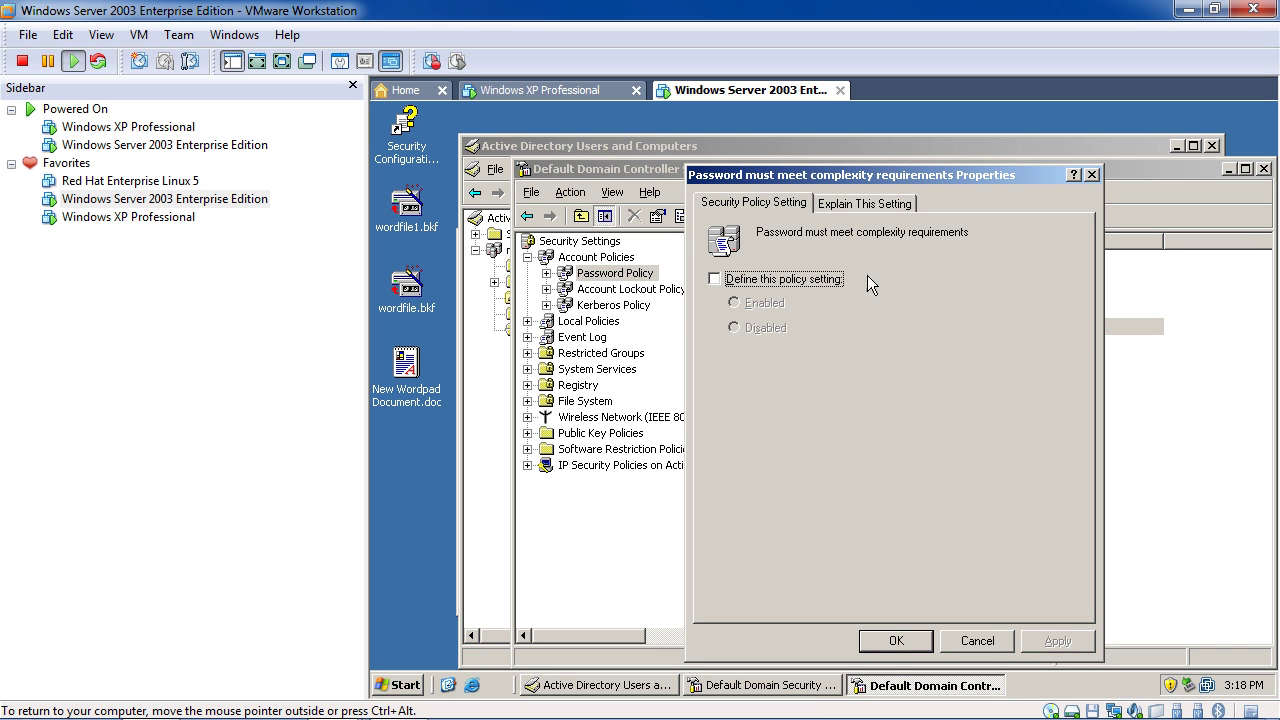
left_click(730, 280)
left_click(746, 302)
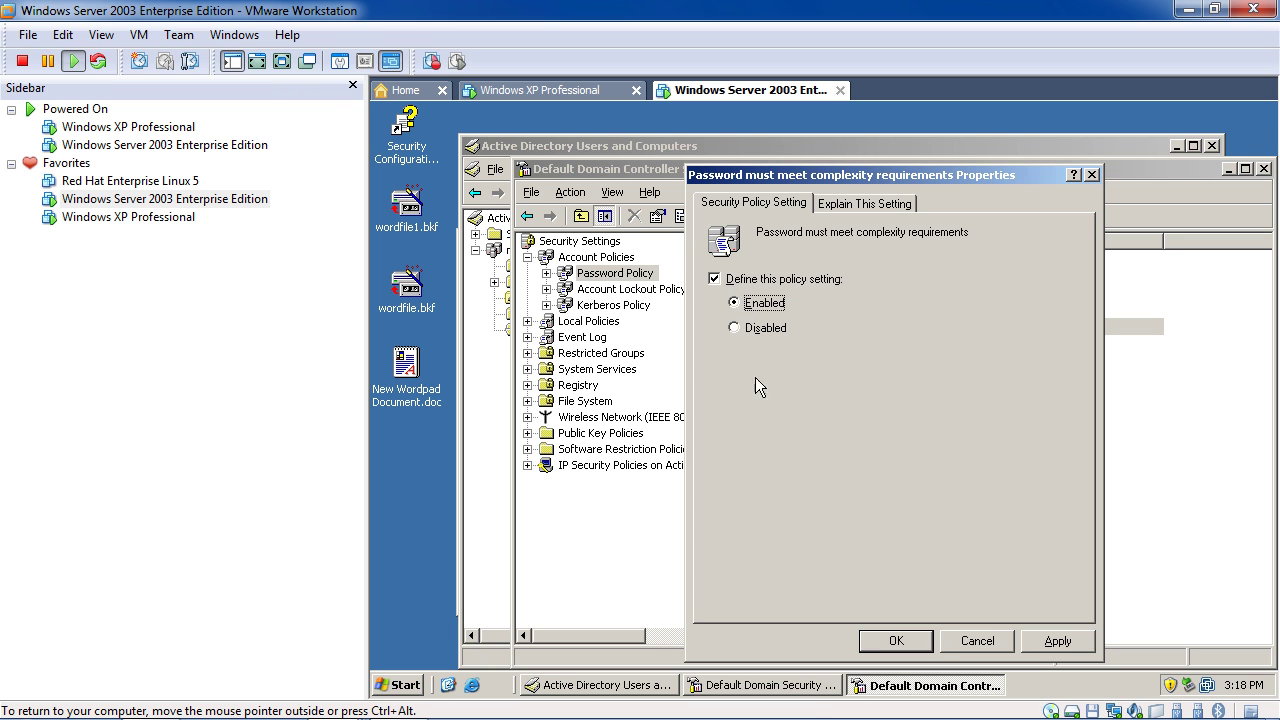
left_click(887, 640)
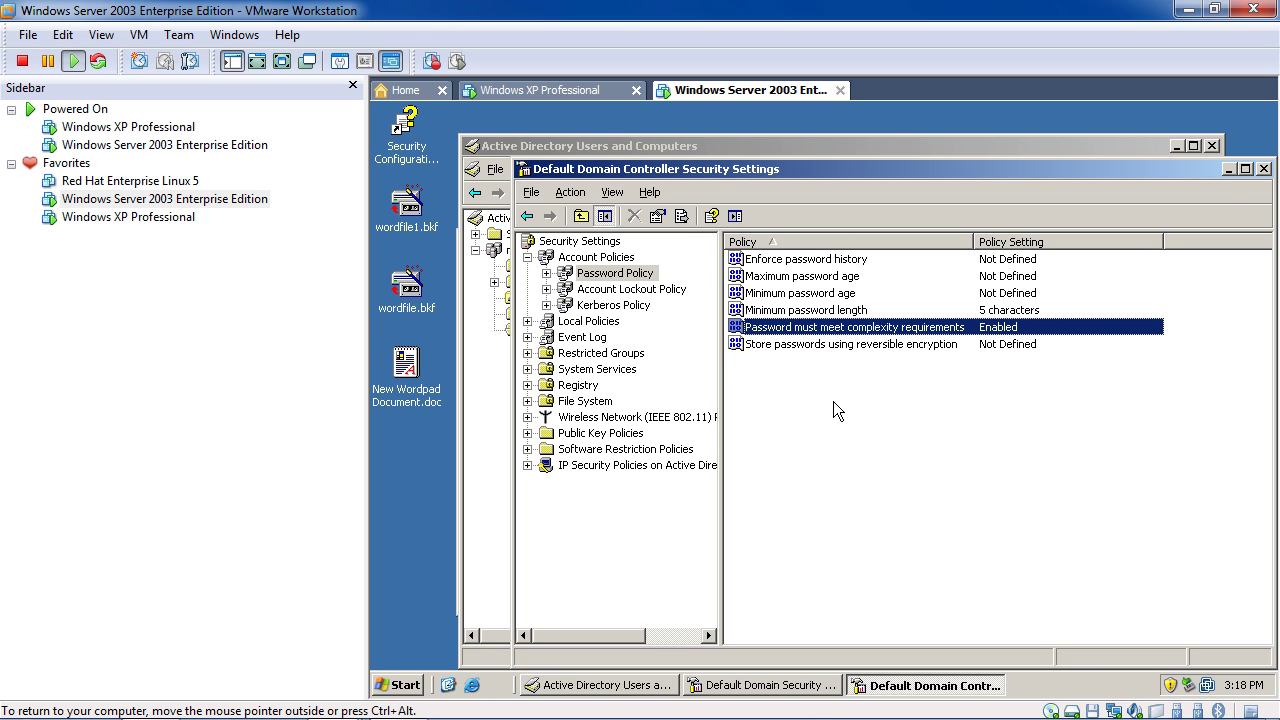
left_click(1264, 170)
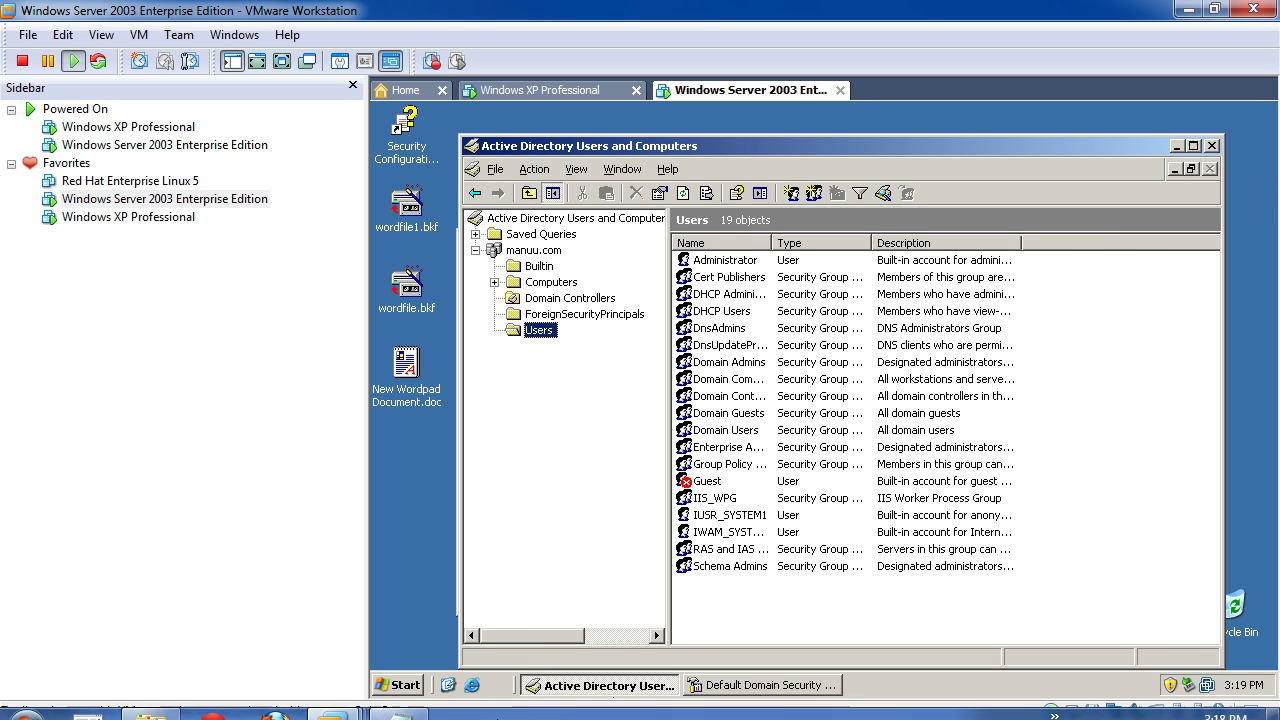
Close the Domain Security Settings and Active Directory Users and Computers windows
left_click(748, 686)
right_click(746, 686)
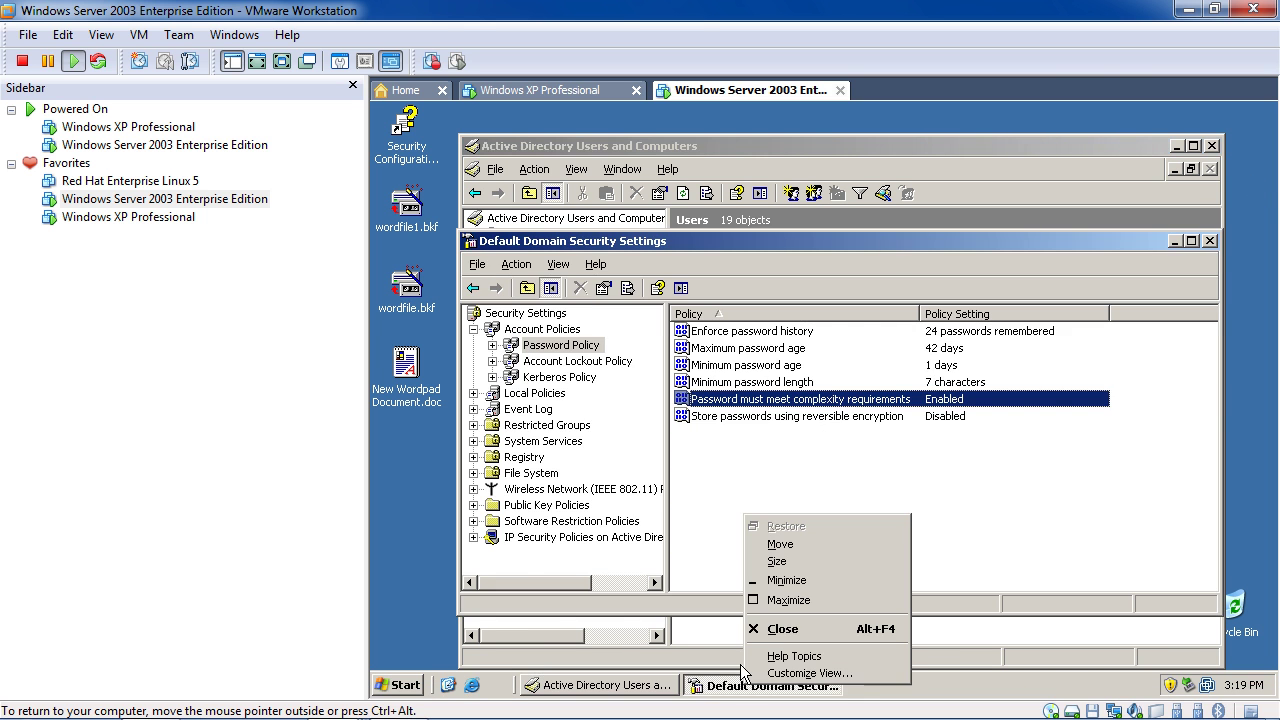
left_click(770, 629)
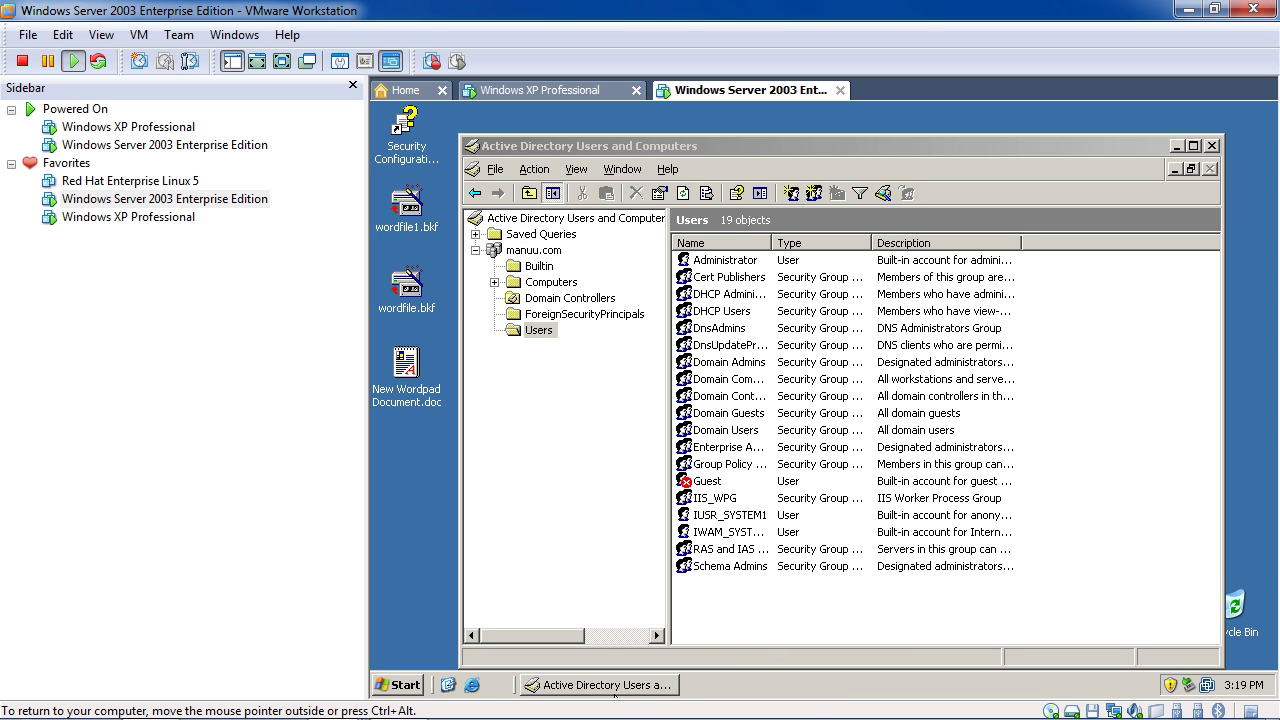
right_click(616, 688)
left_click(642, 652)
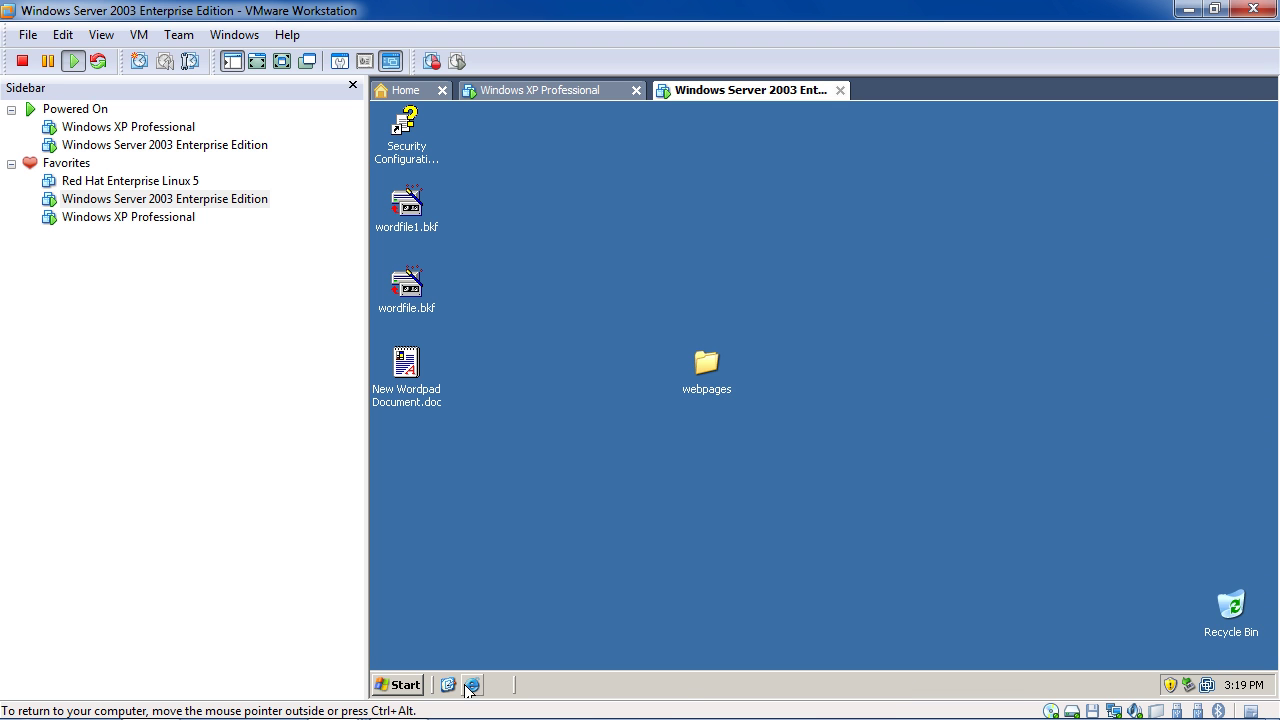
In Domain Security Policy, set 'Password must meet complexity requirements' to Disabled, then close it
left_click(396, 686)
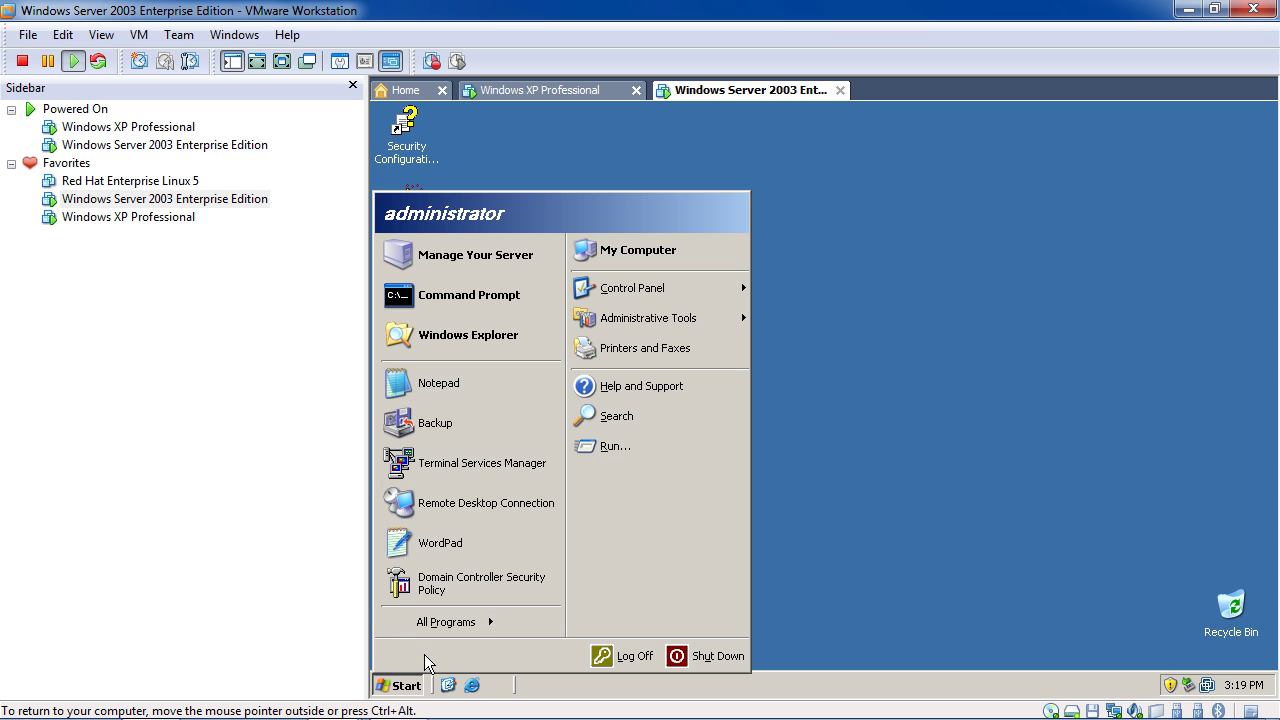
mouse_move(442, 626)
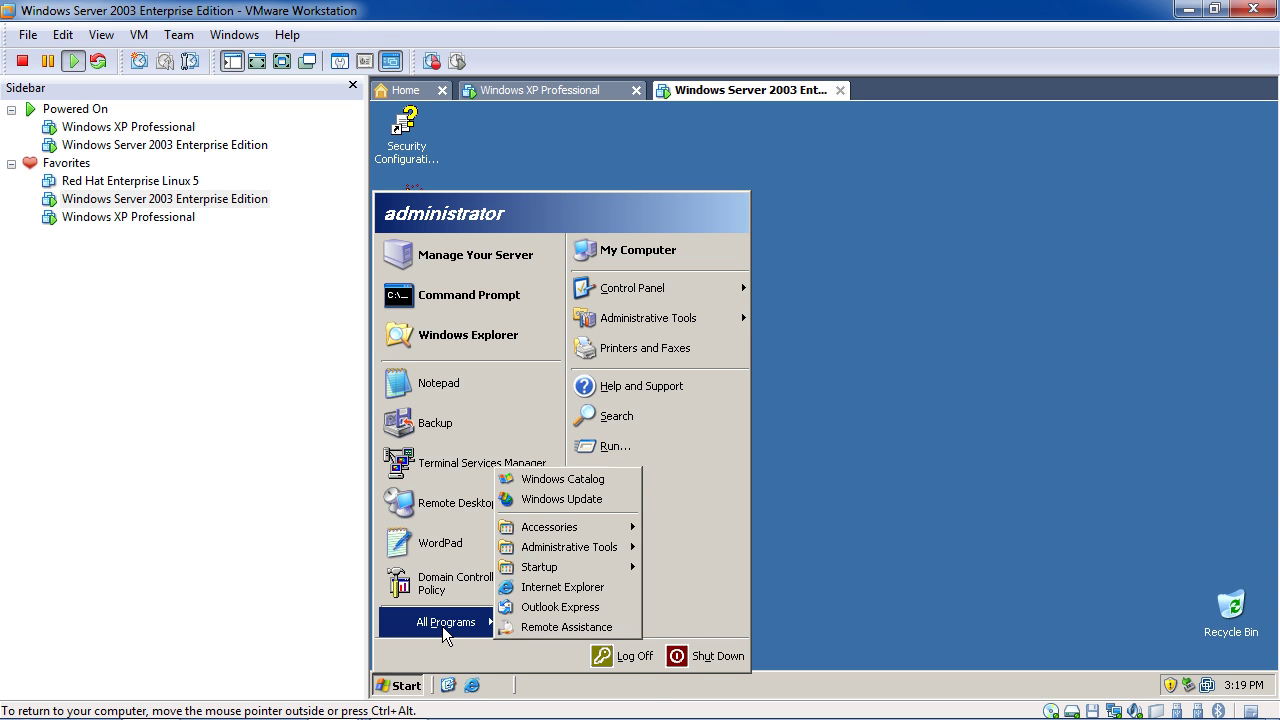
mouse_move(575, 547)
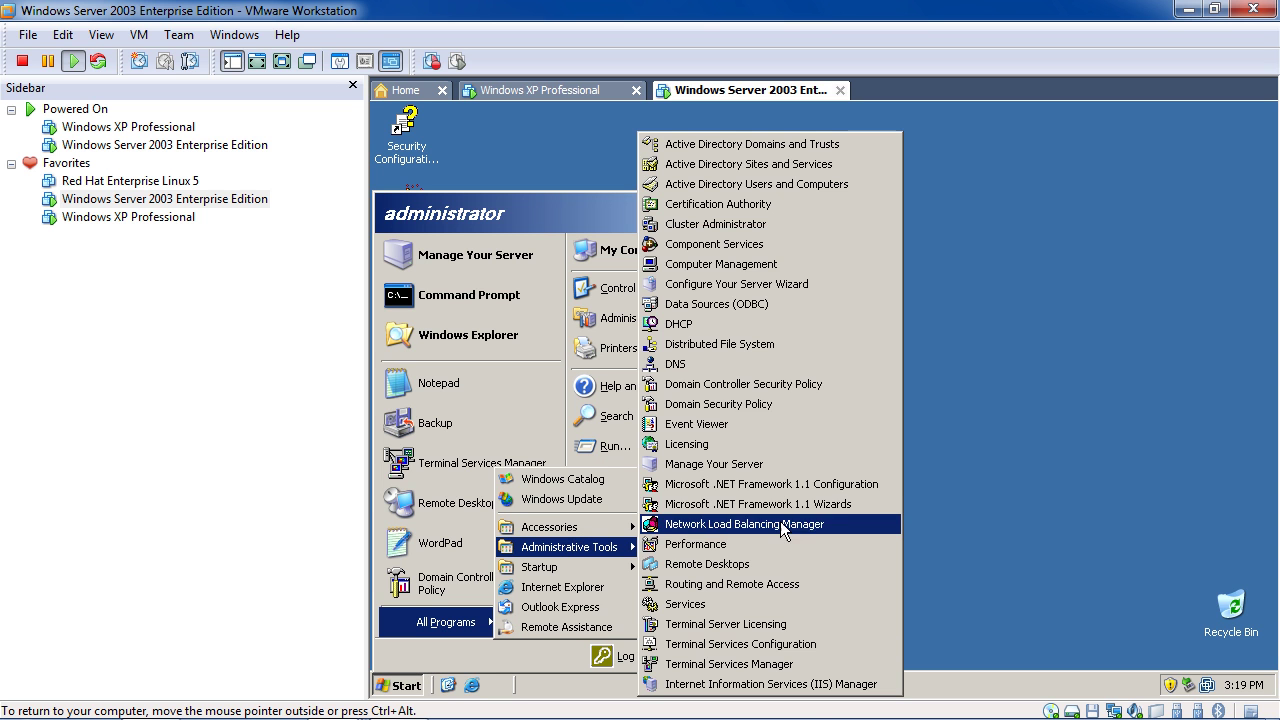
left_click(785, 405)
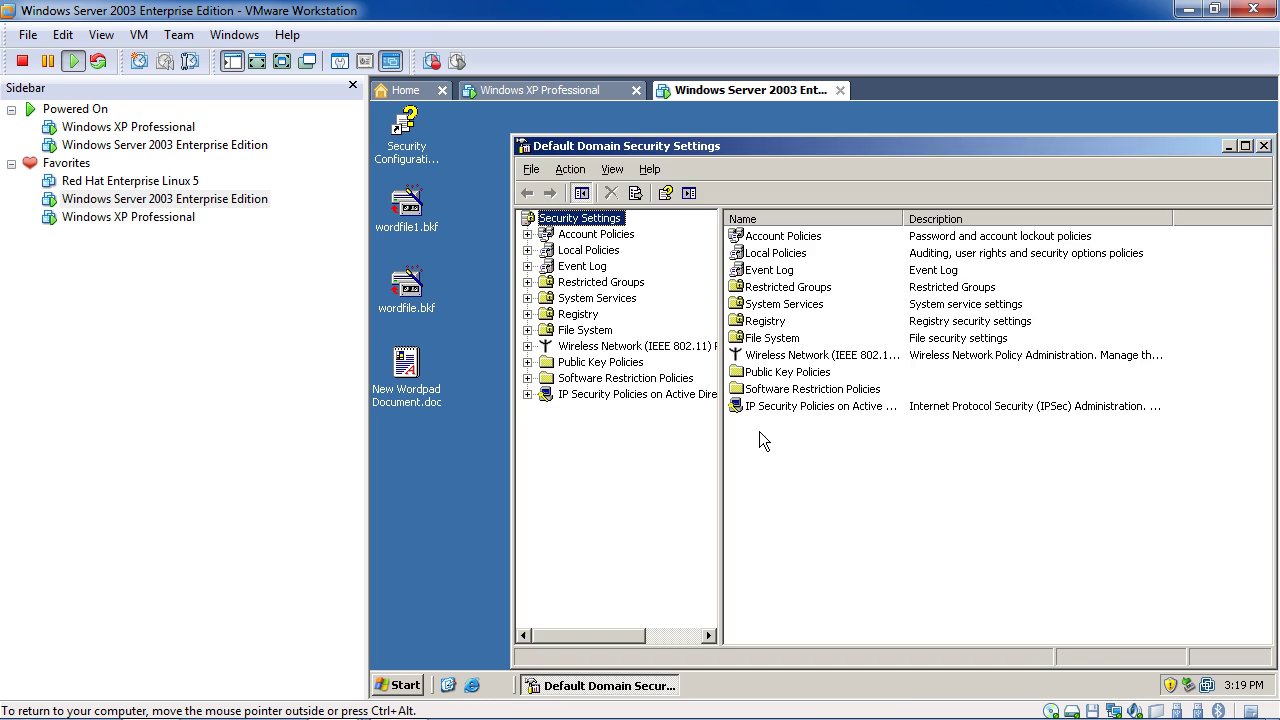
double_click(765, 238)
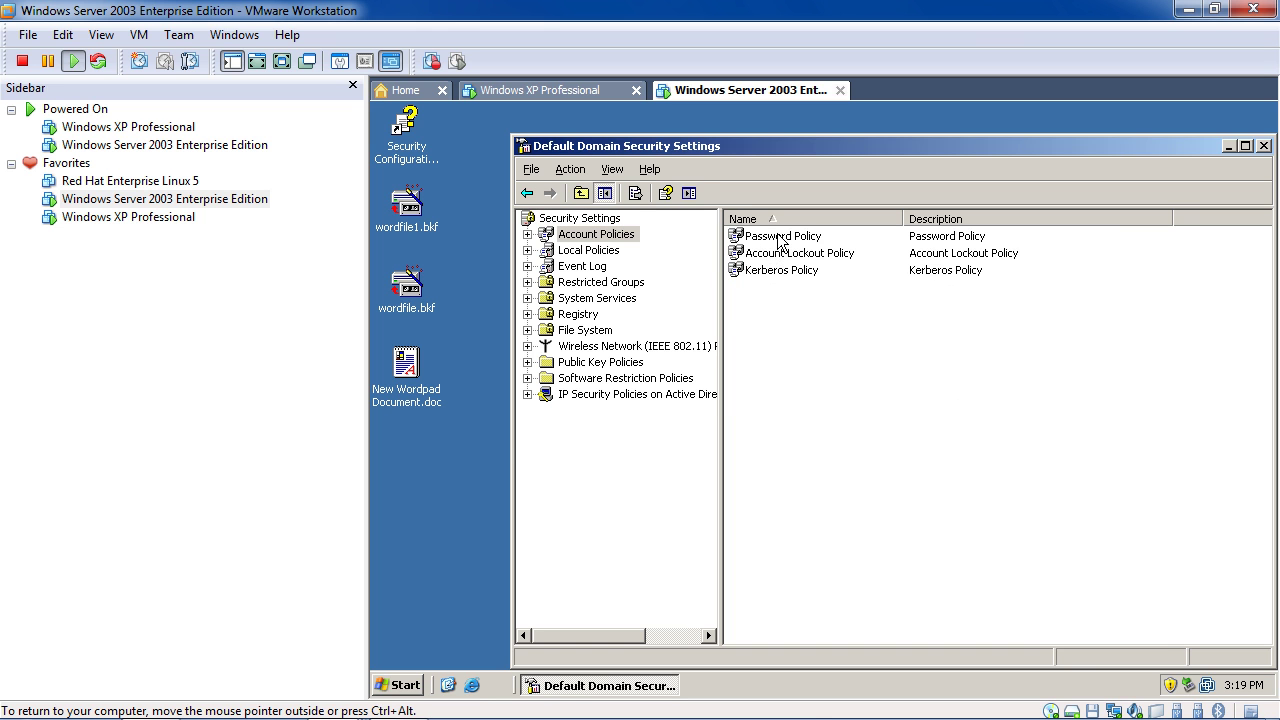
double_click(779, 236)
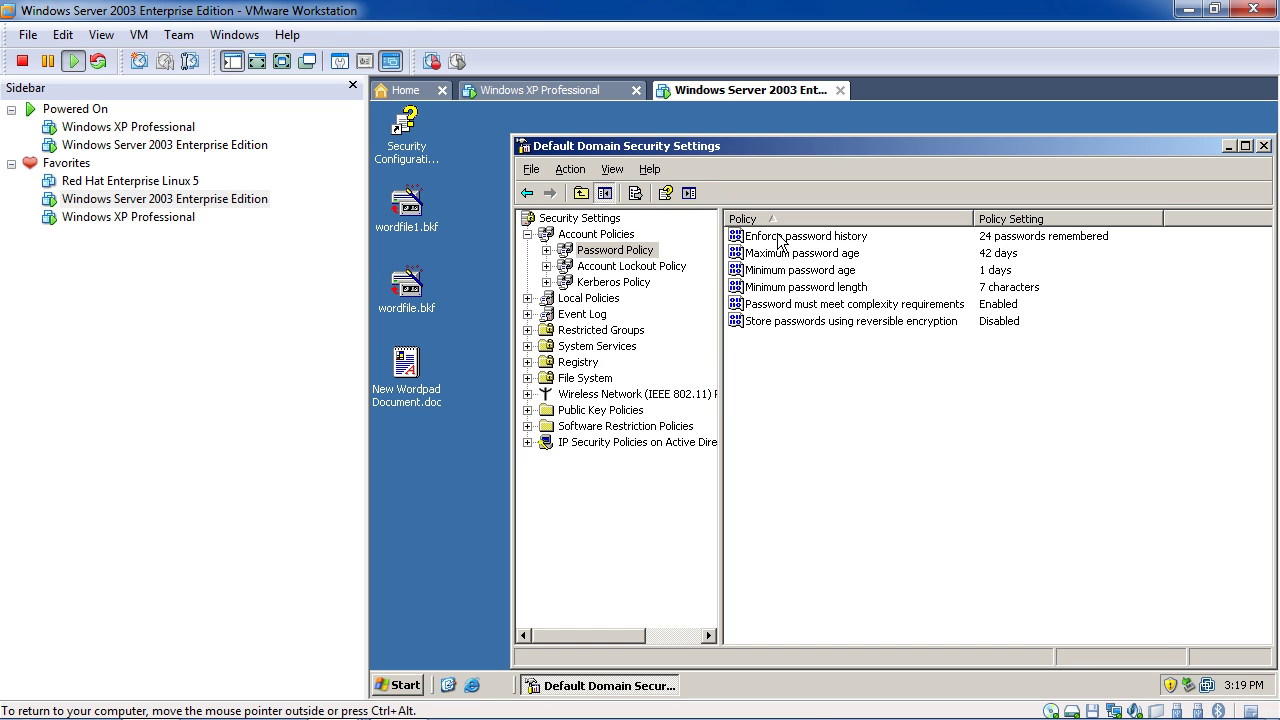
double_click(902, 304)
left_click(768, 315)
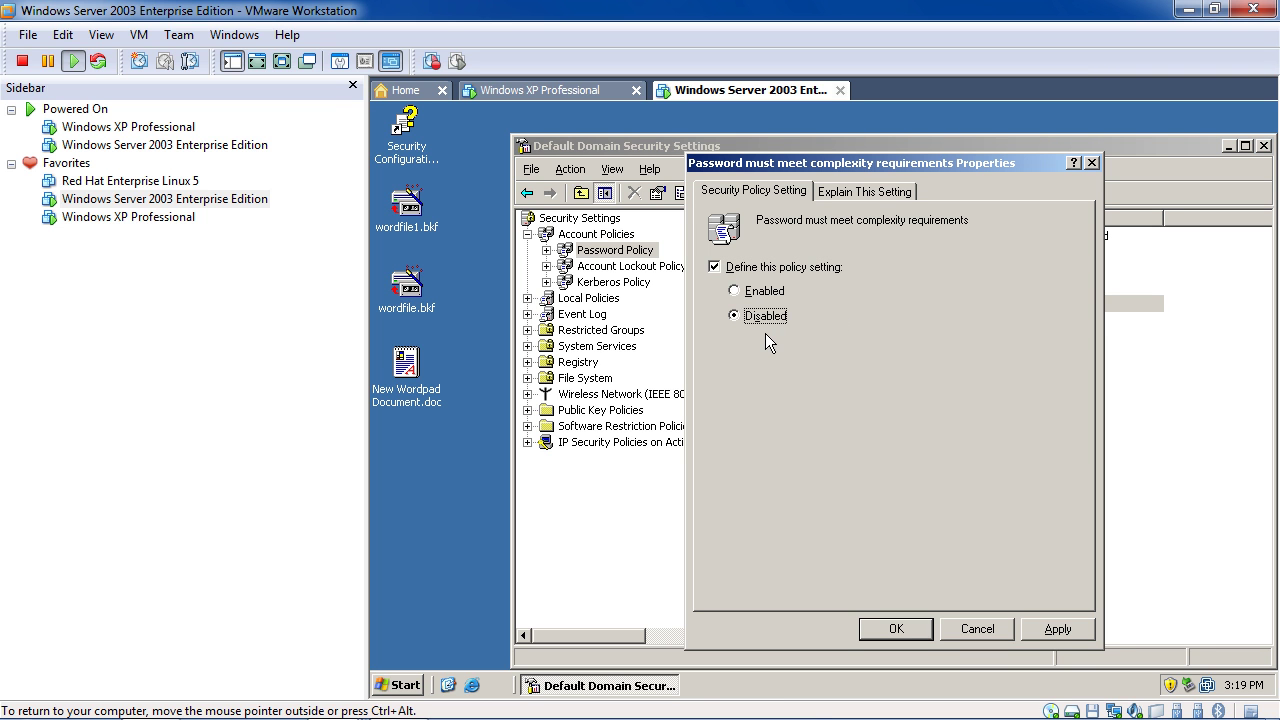
left_click(1058, 632)
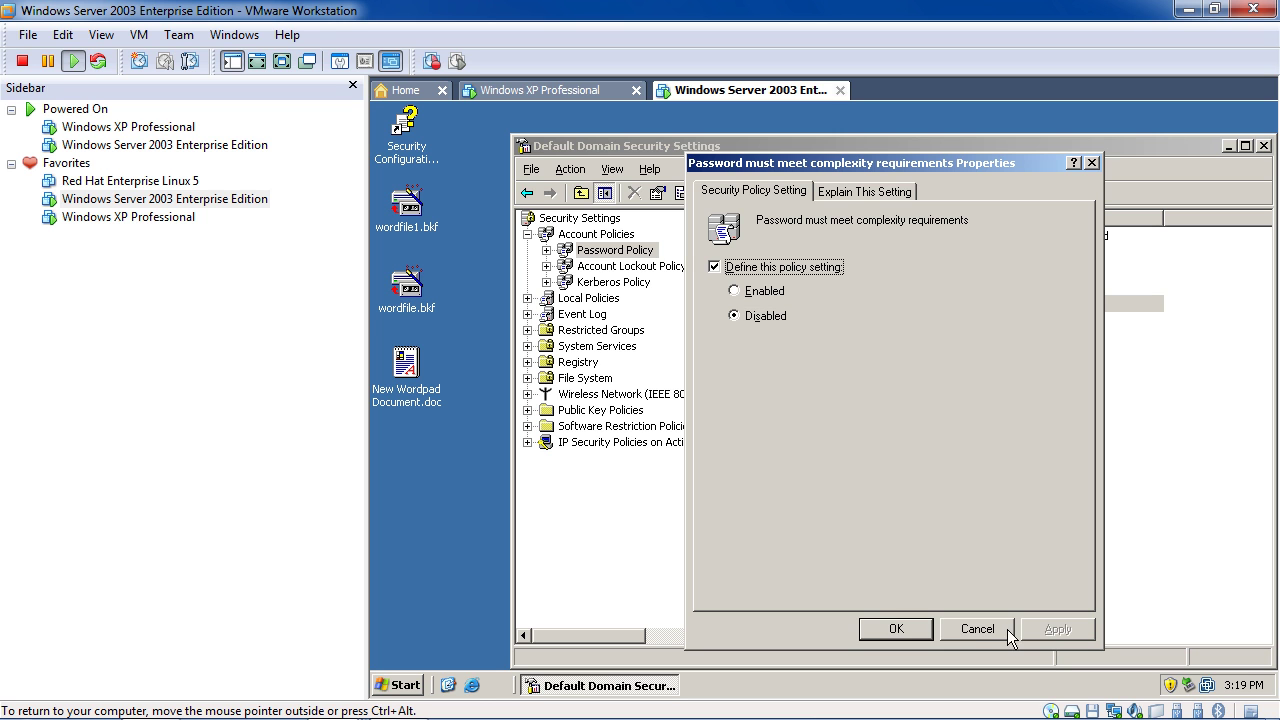
left_click(921, 627)
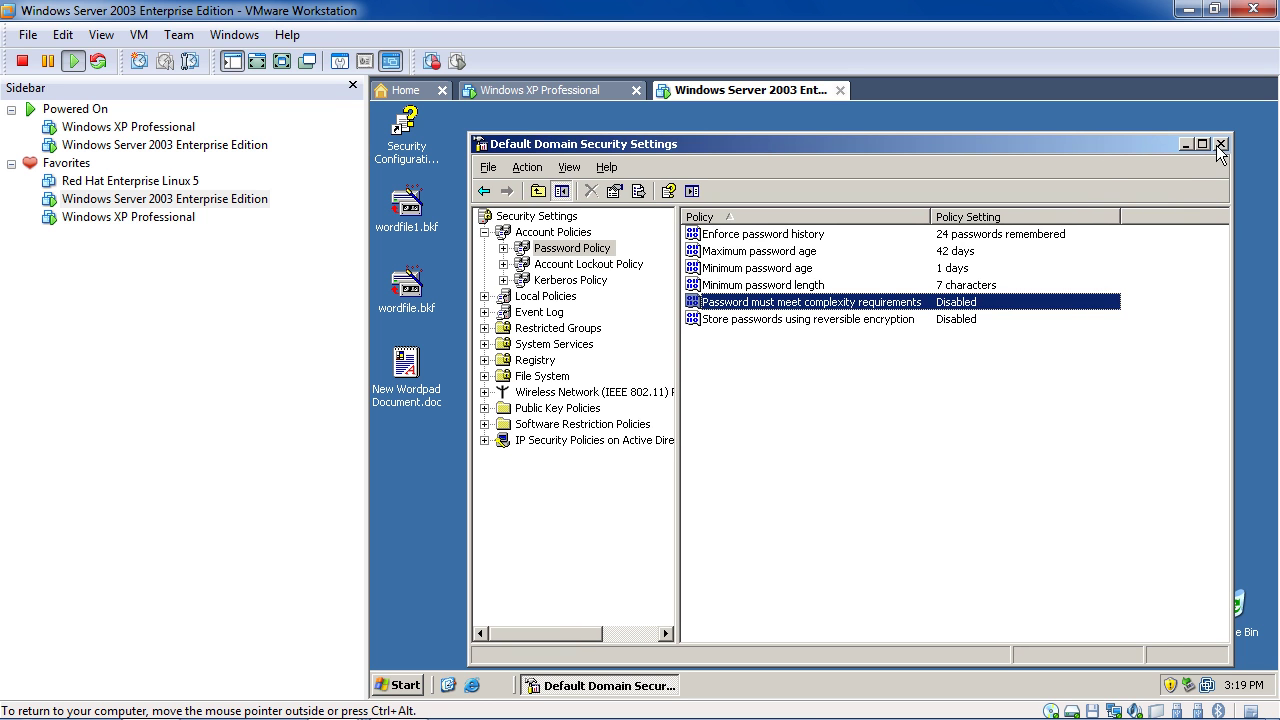
left_click(1263, 146)
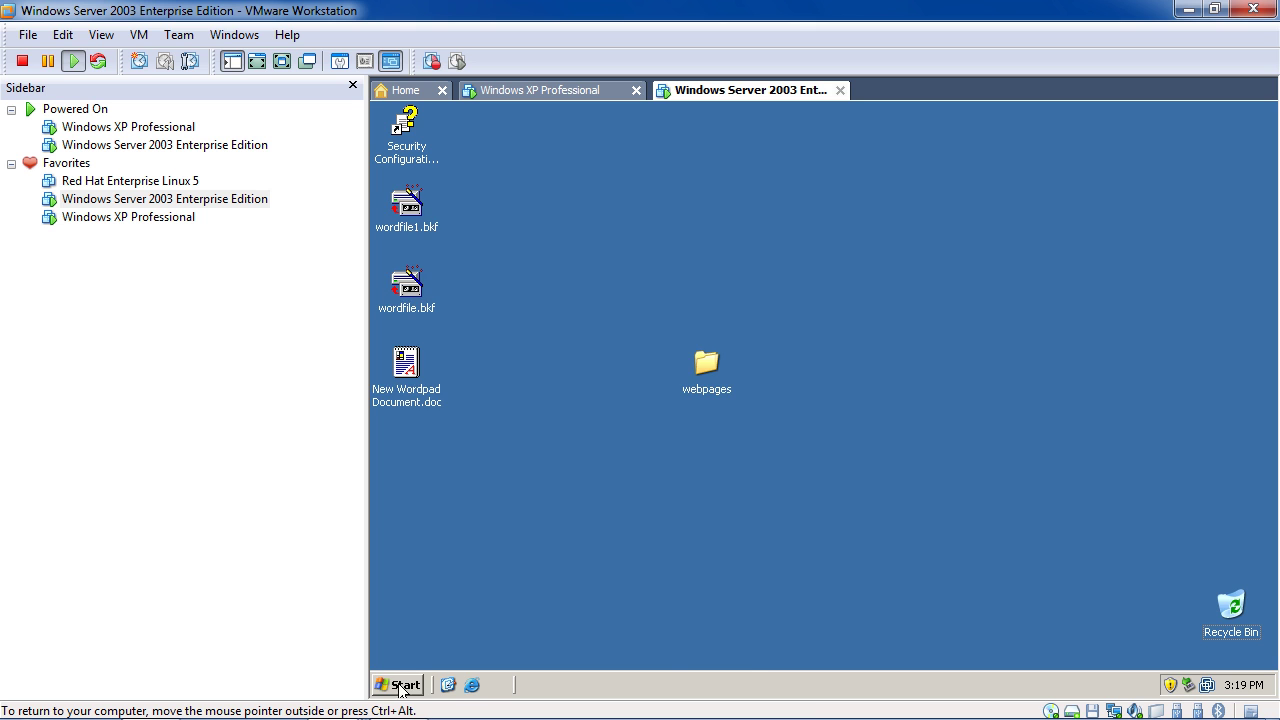
Launch Active Directory Users and Computers and bring up actions for manuu.com's Users container
left_click(402, 685)
mouse_move(667, 324)
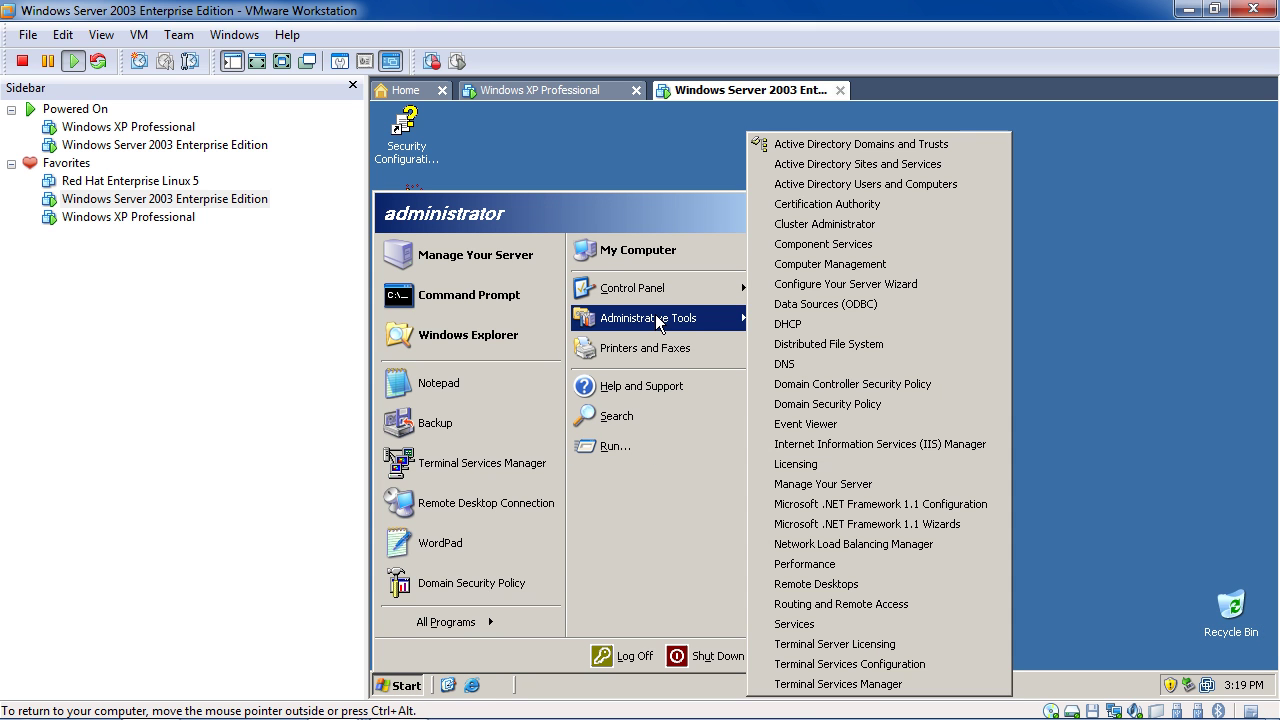
left_click(875, 184)
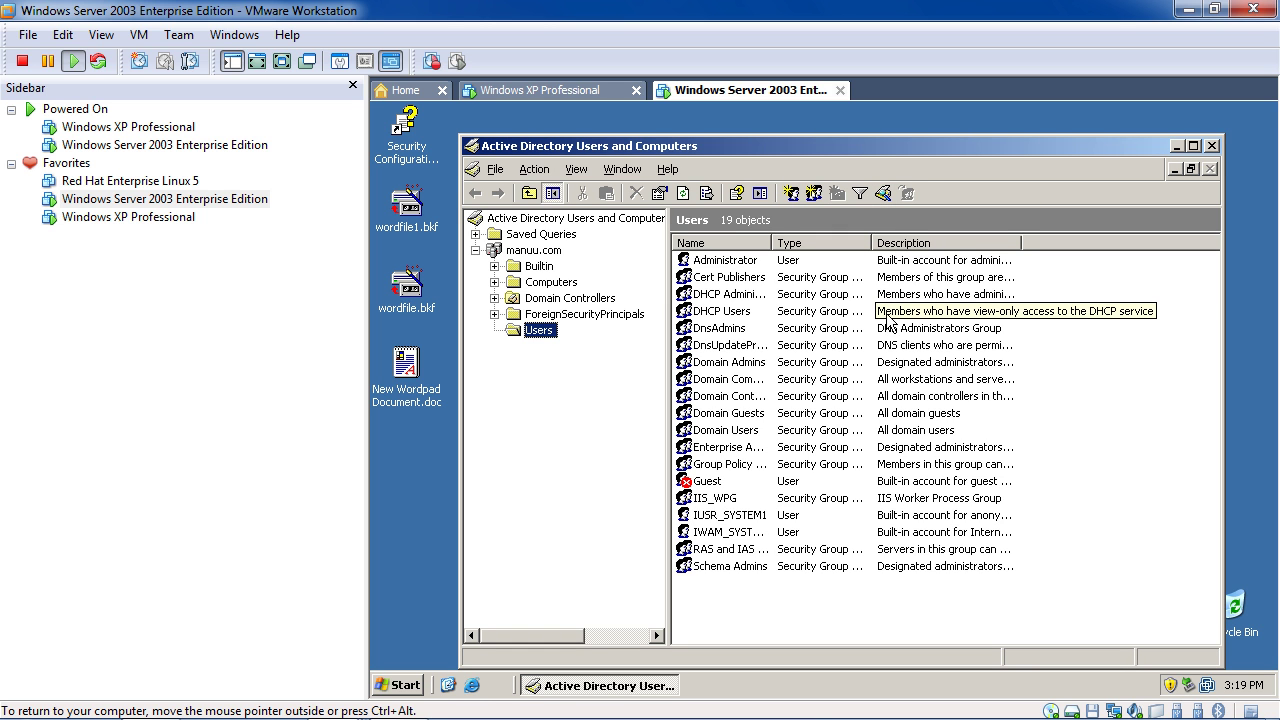
right_click(727, 592)
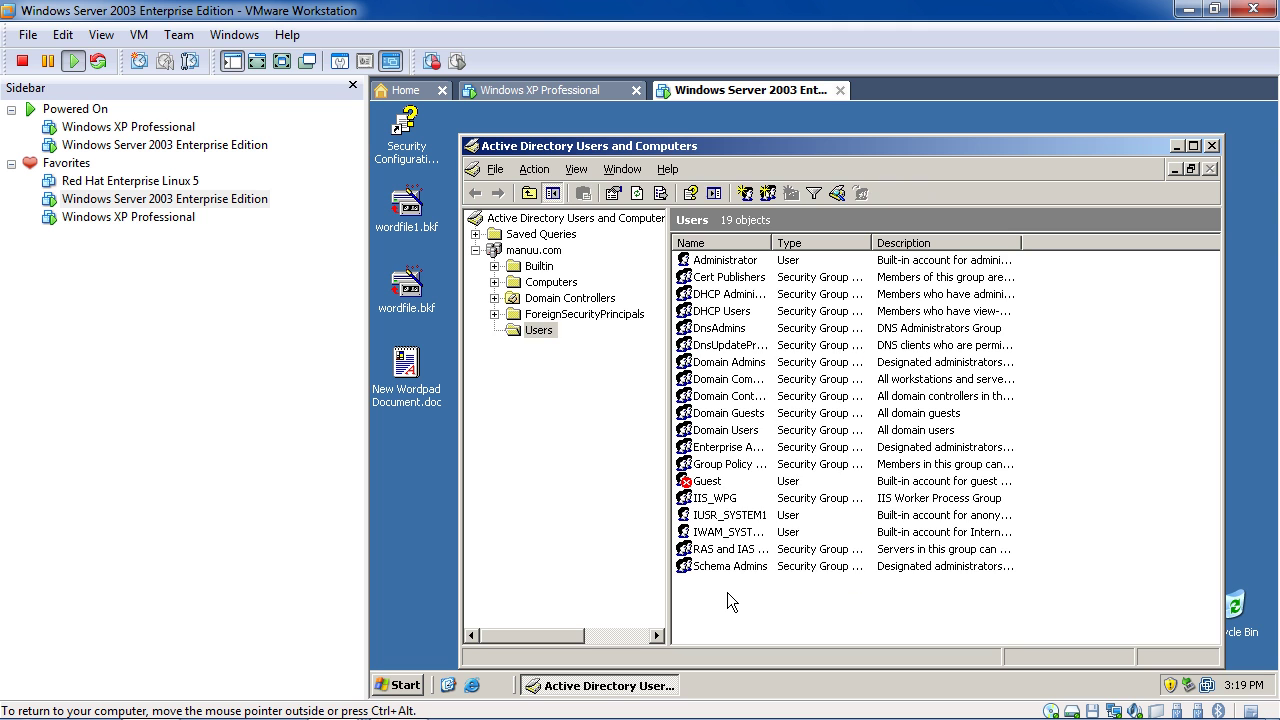
Start a new user in Users and enter the name demo1
left_click(547, 166)
mouse_move(583, 233)
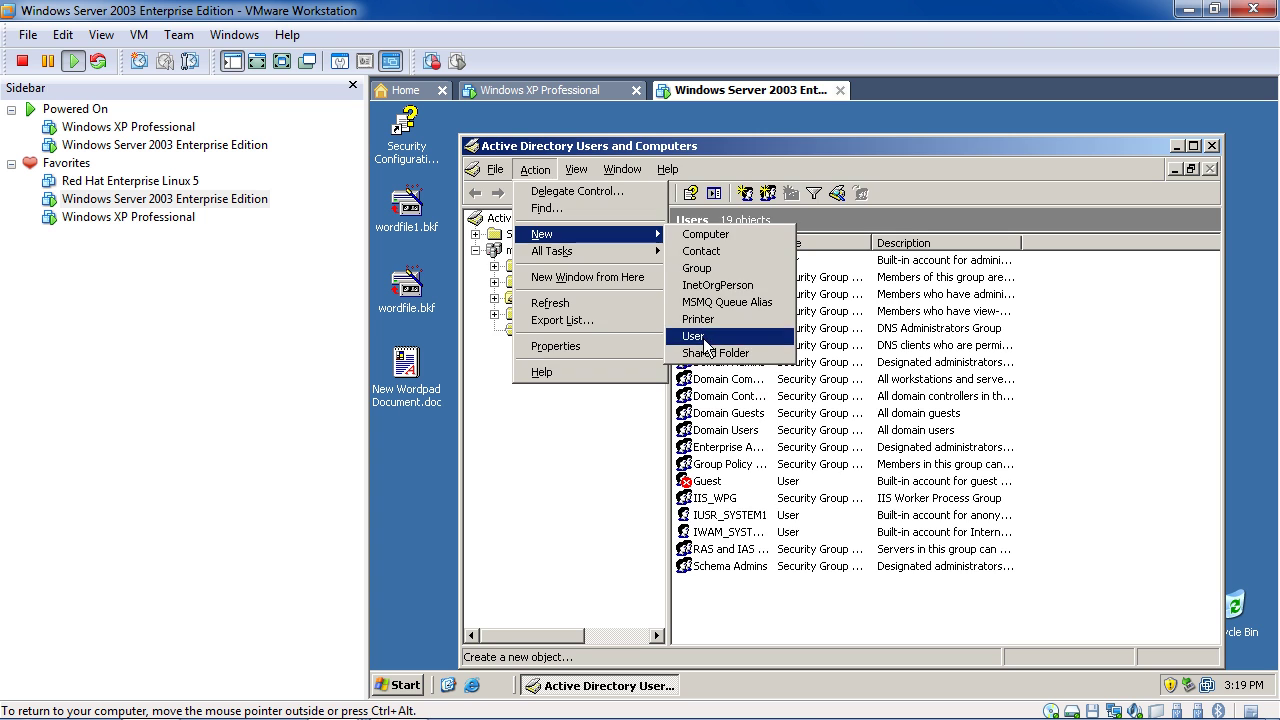
left_click(695, 336)
type("demo1")
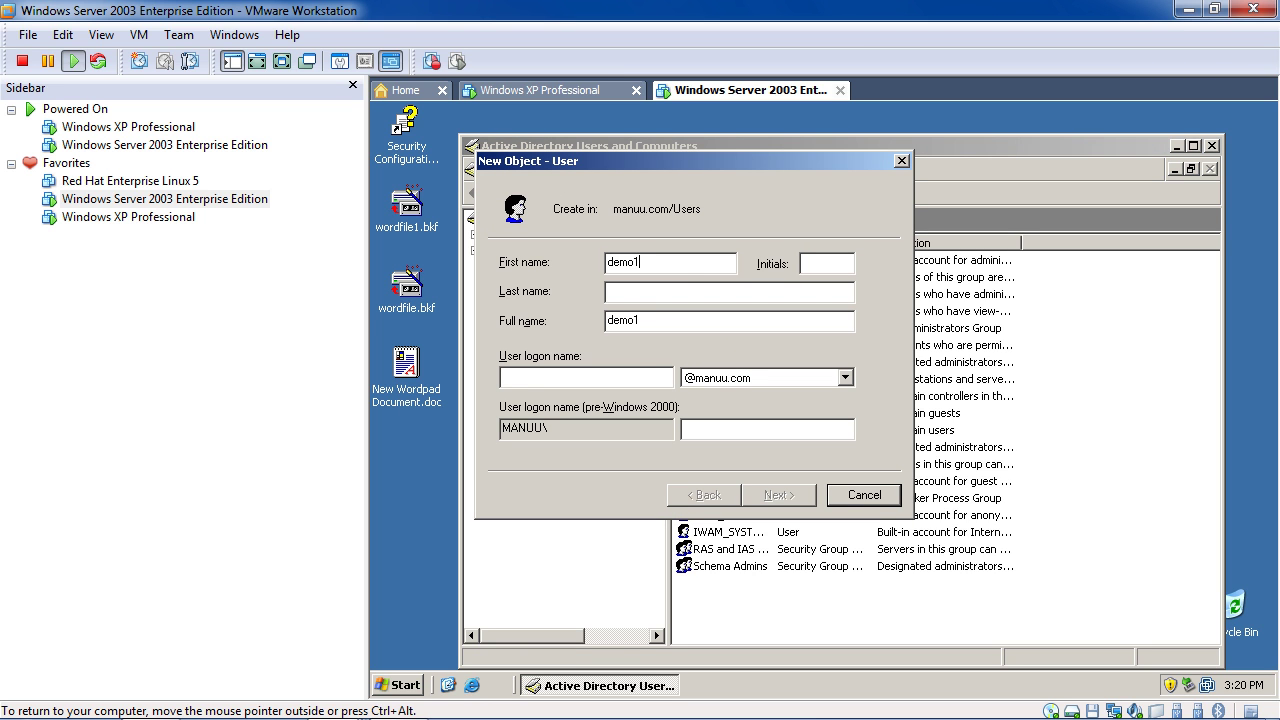
left_click(623, 374)
type("demo1")
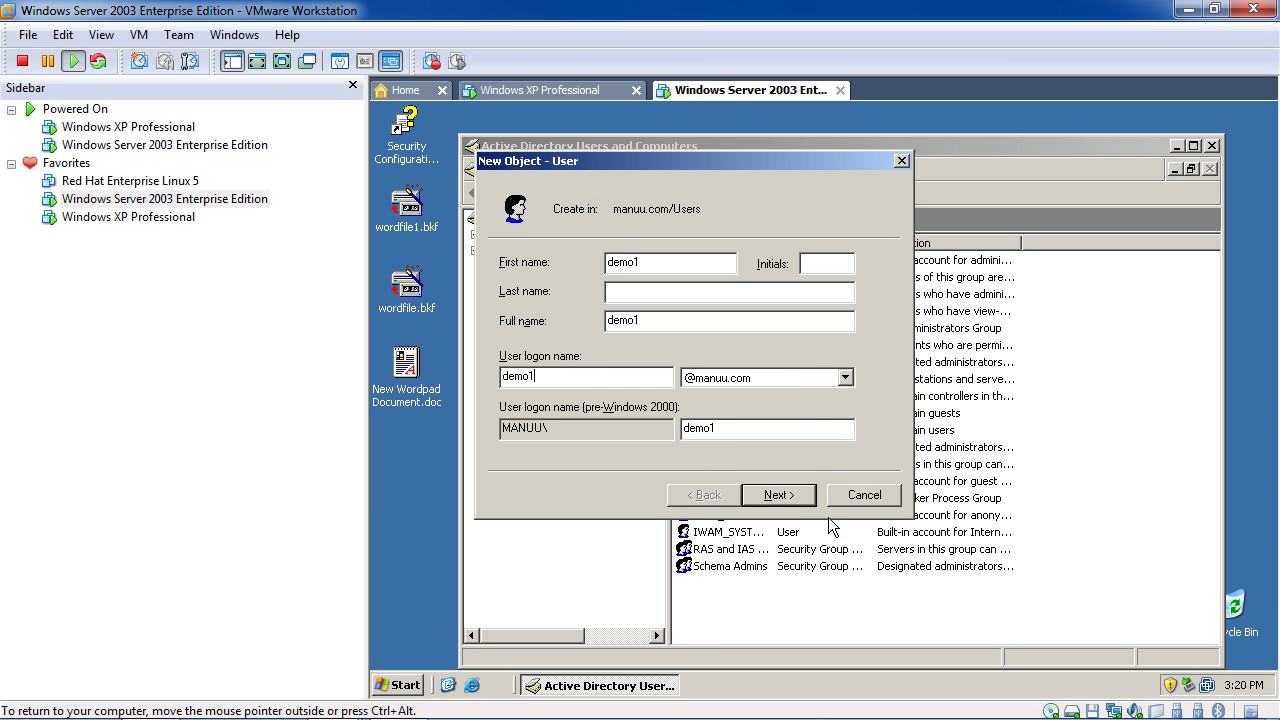
Enter and confirm demo1's password, turn off forced password change, and finish the wizard
left_click(790, 497)
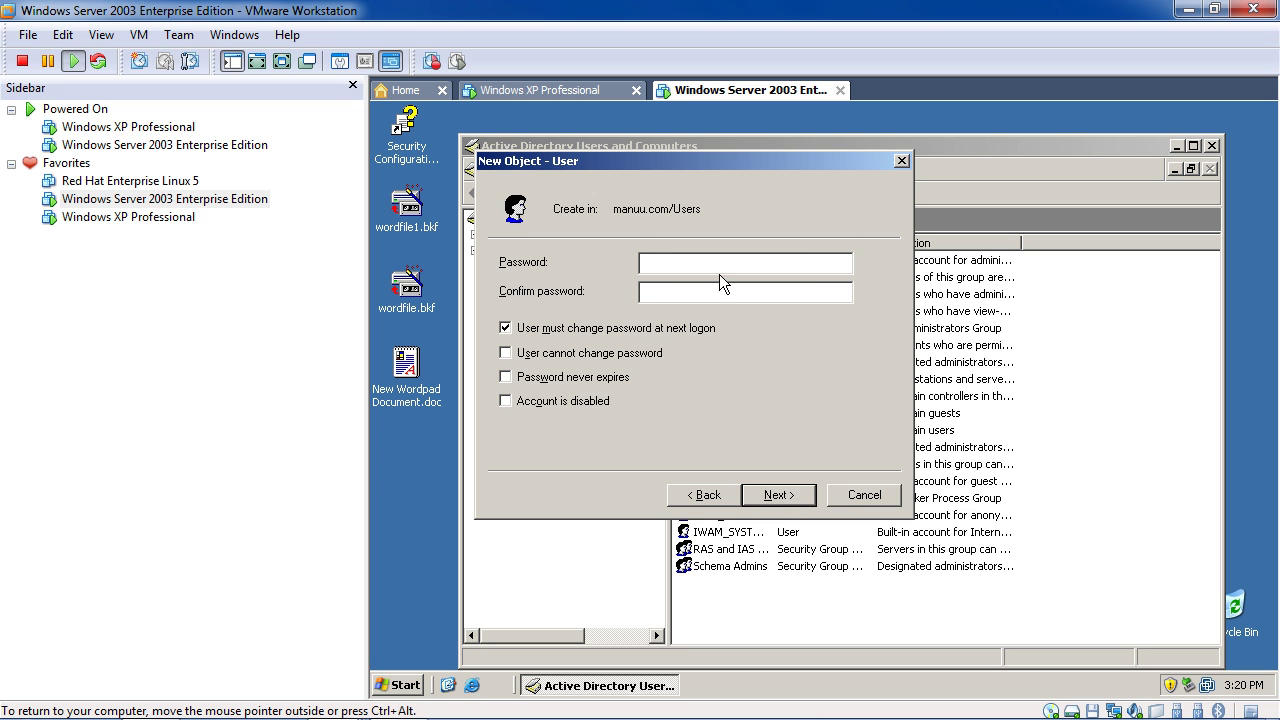
type("•••••")
key("Tab")
type("•••••")
left_click(518, 331)
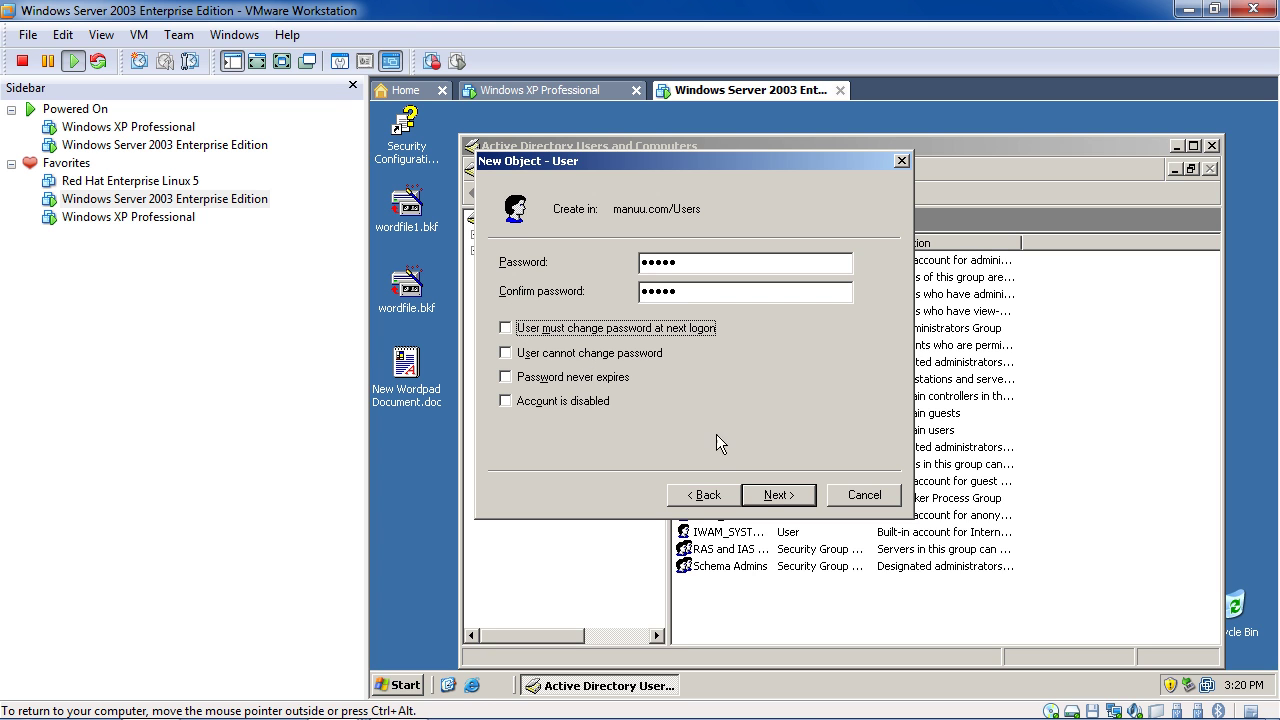
left_click(780, 496)
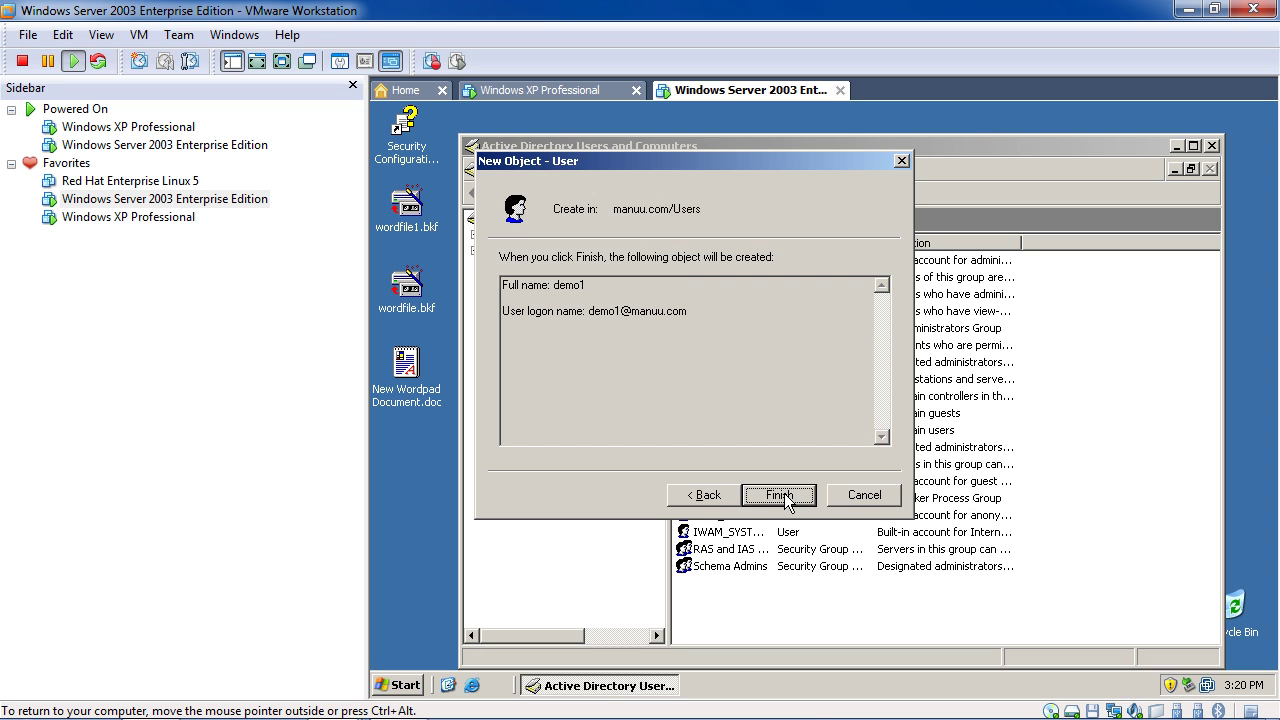
left_click(785, 498)
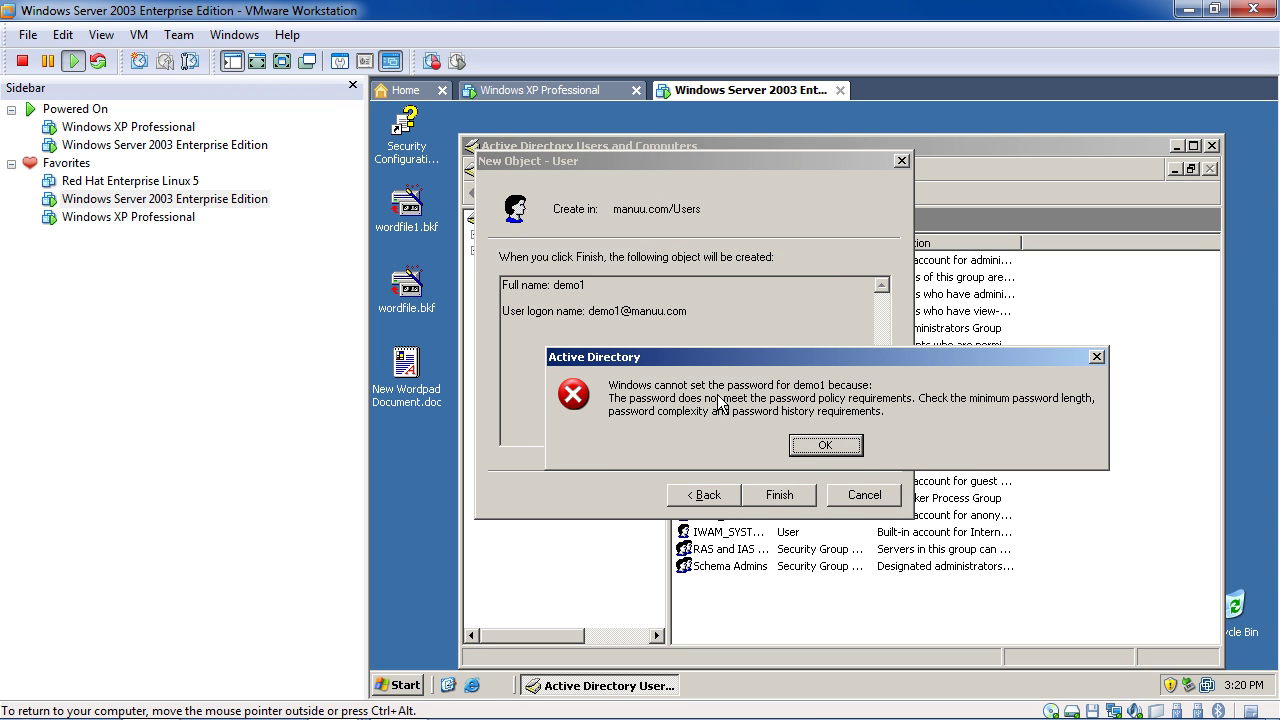
Open a command prompt via Run (cmd), run gpupdate, then return to Active Directory
left_click_drag(721, 355, 713, 284)
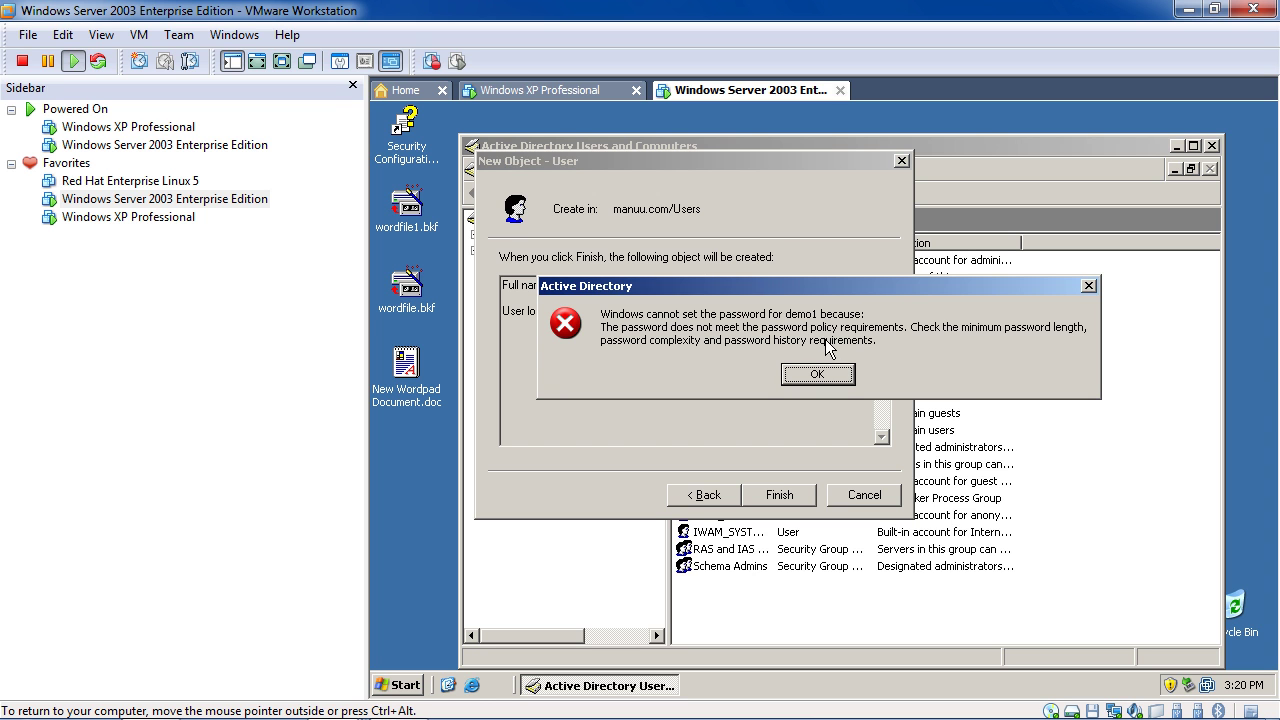
left_click(400, 685)
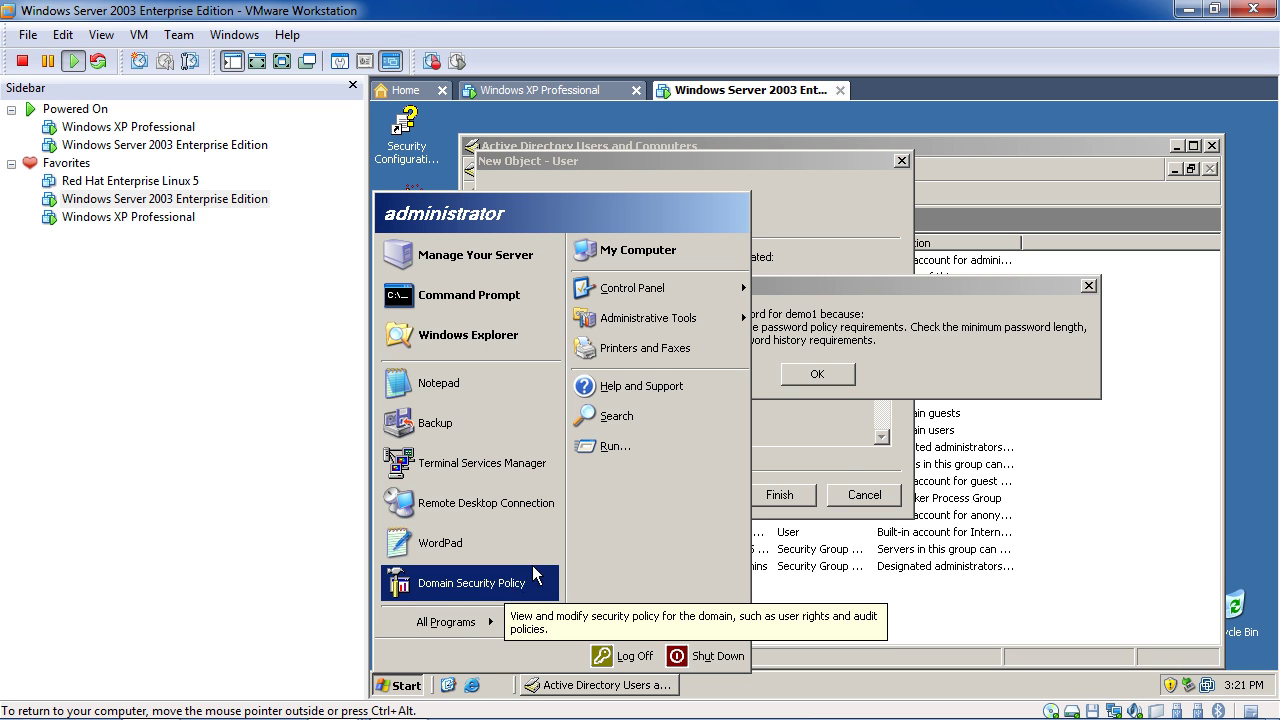
left_click(611, 444)
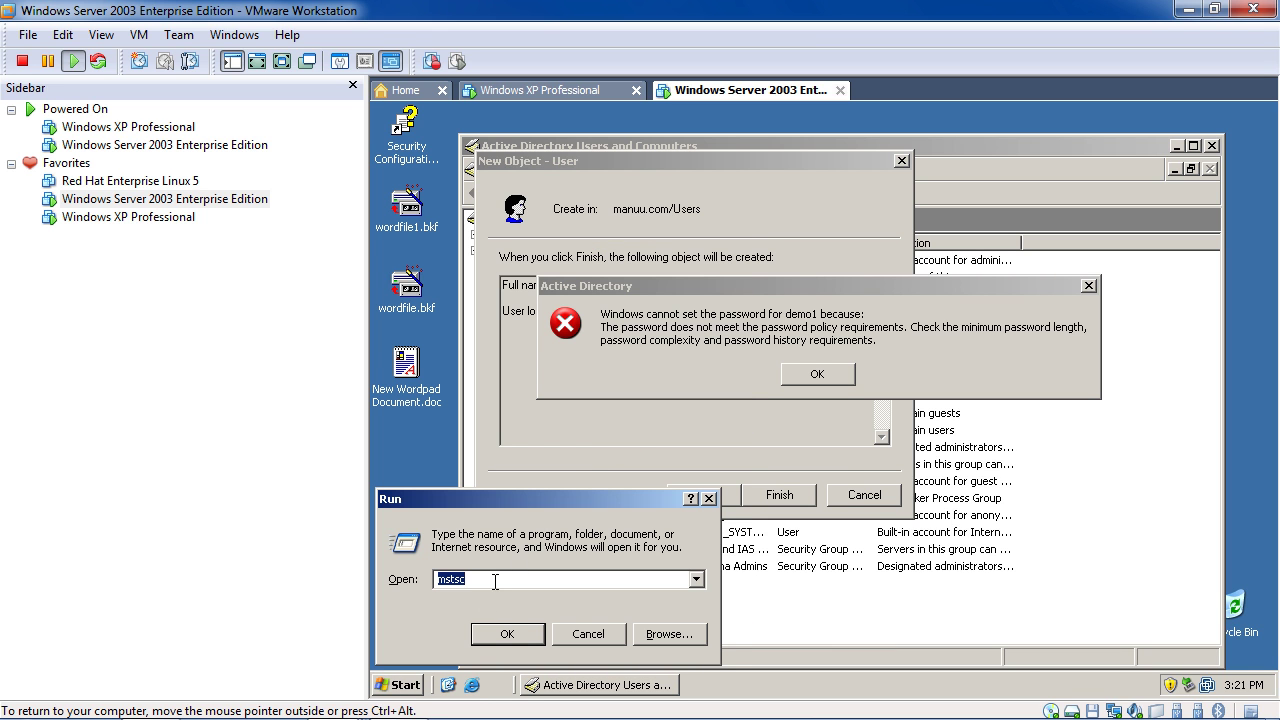
type("cmd")
key("Return")
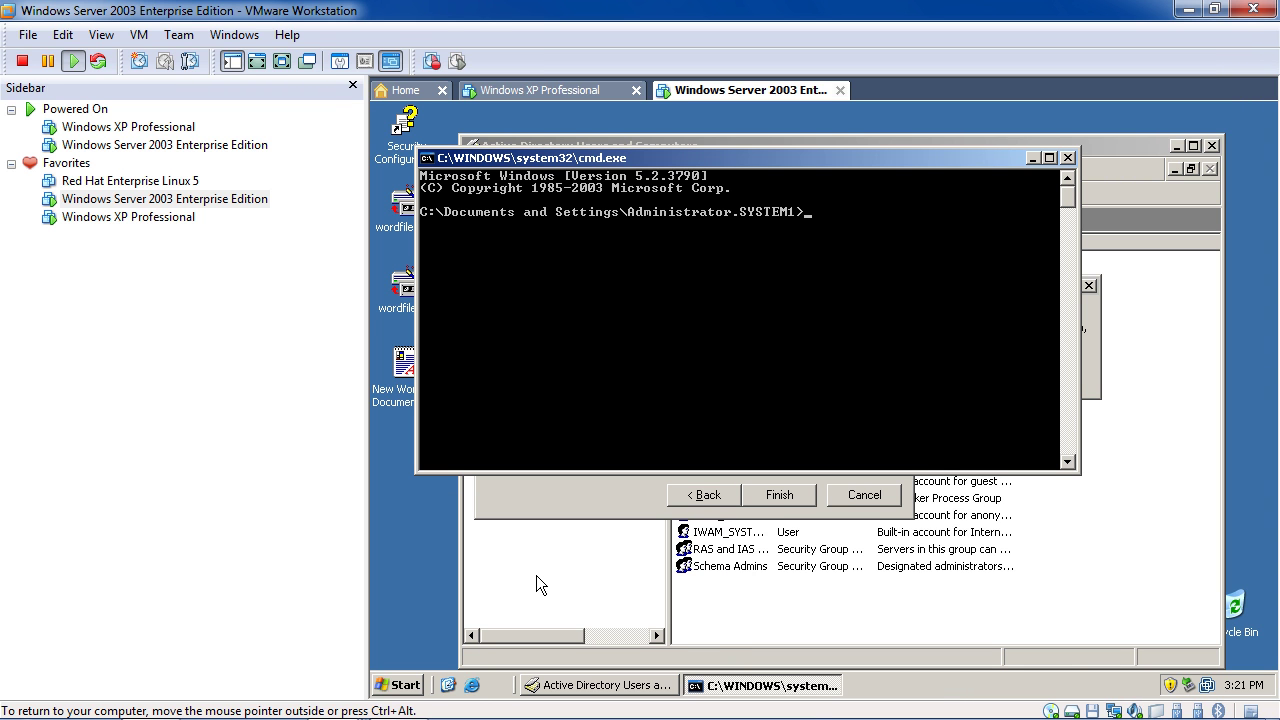
type("gpupdate")
key("Return")
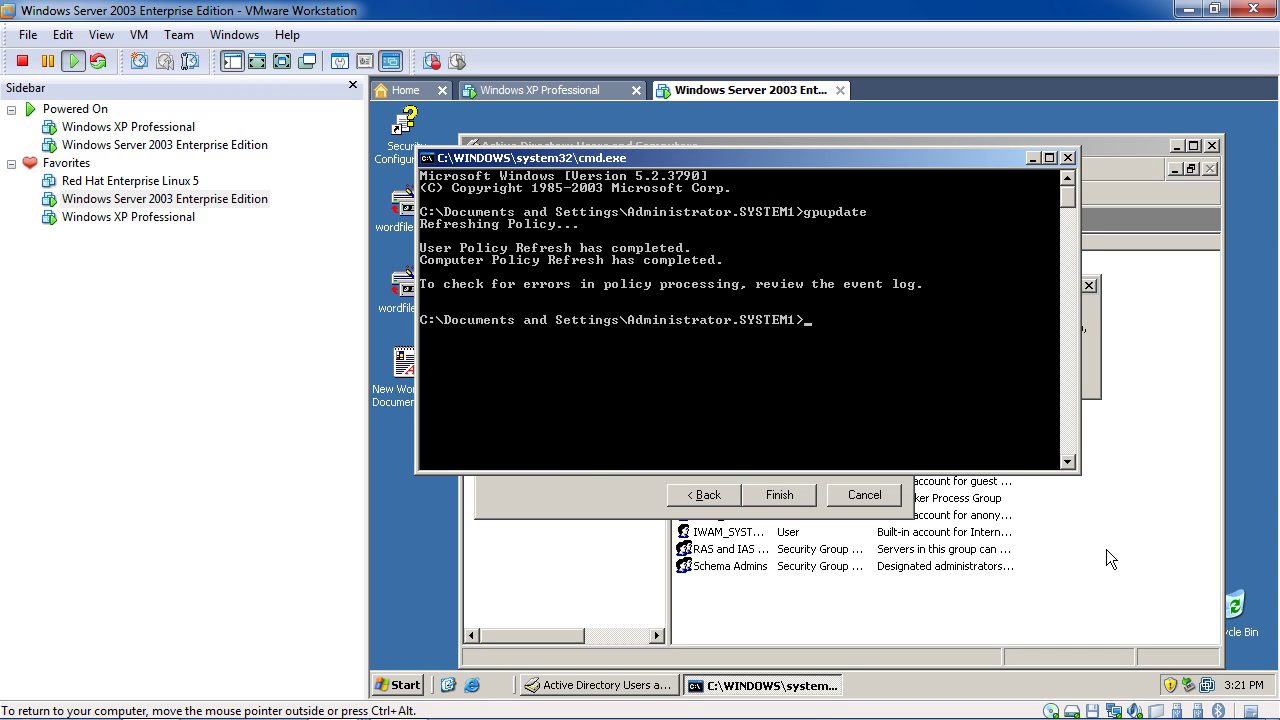
left_click(984, 588)
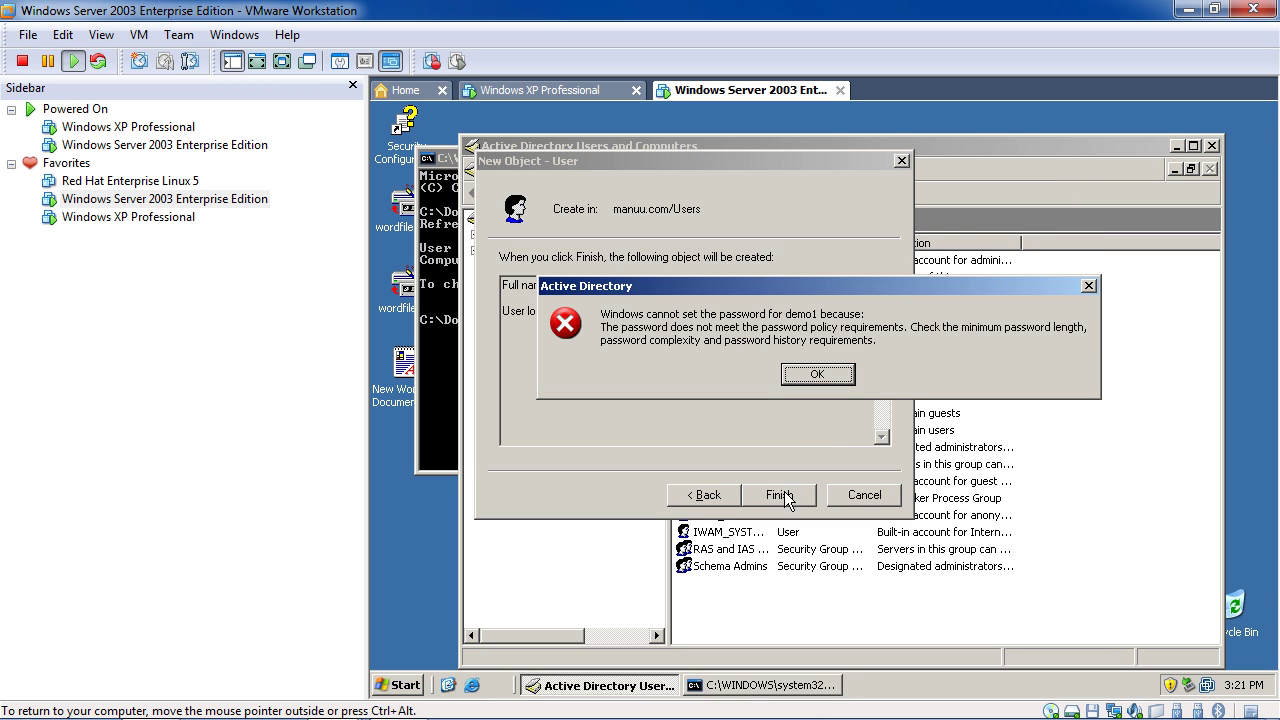
Retry finishing demo1, dismiss the repeated policy error, close the wizard and refresh Users
left_click(1090, 287)
left_click(710, 497)
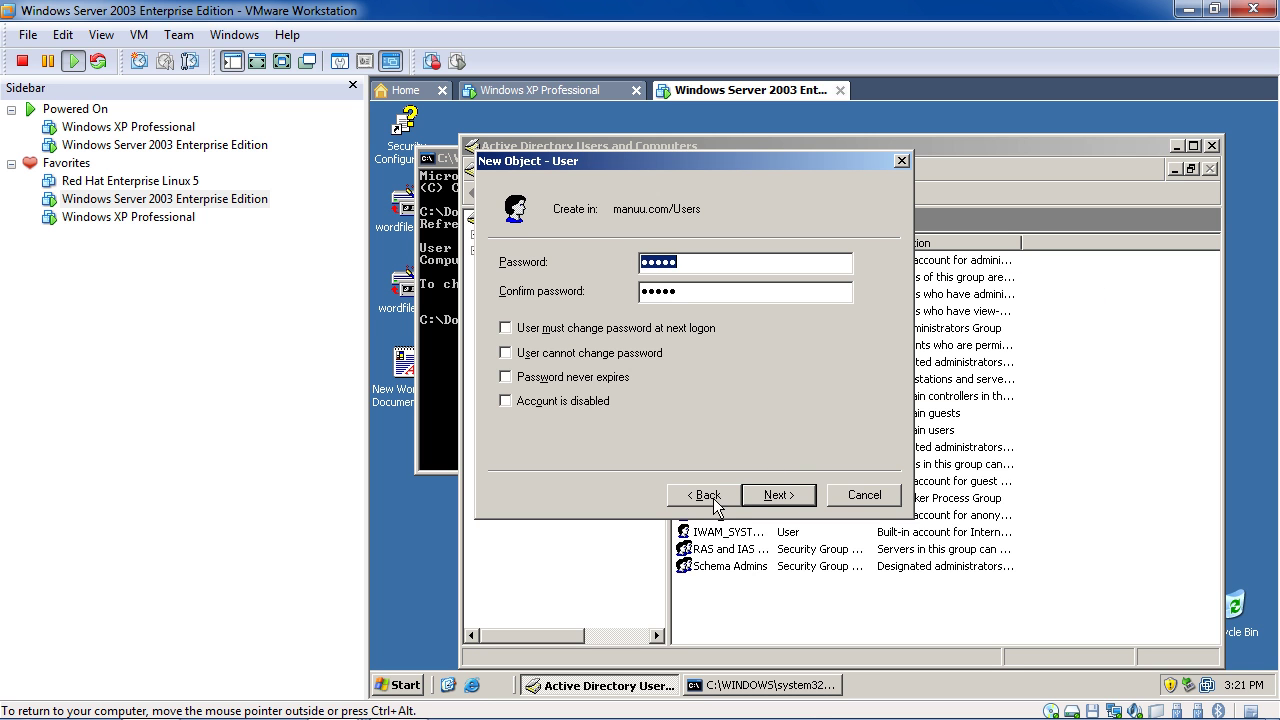
left_click(767, 497)
left_click(770, 496)
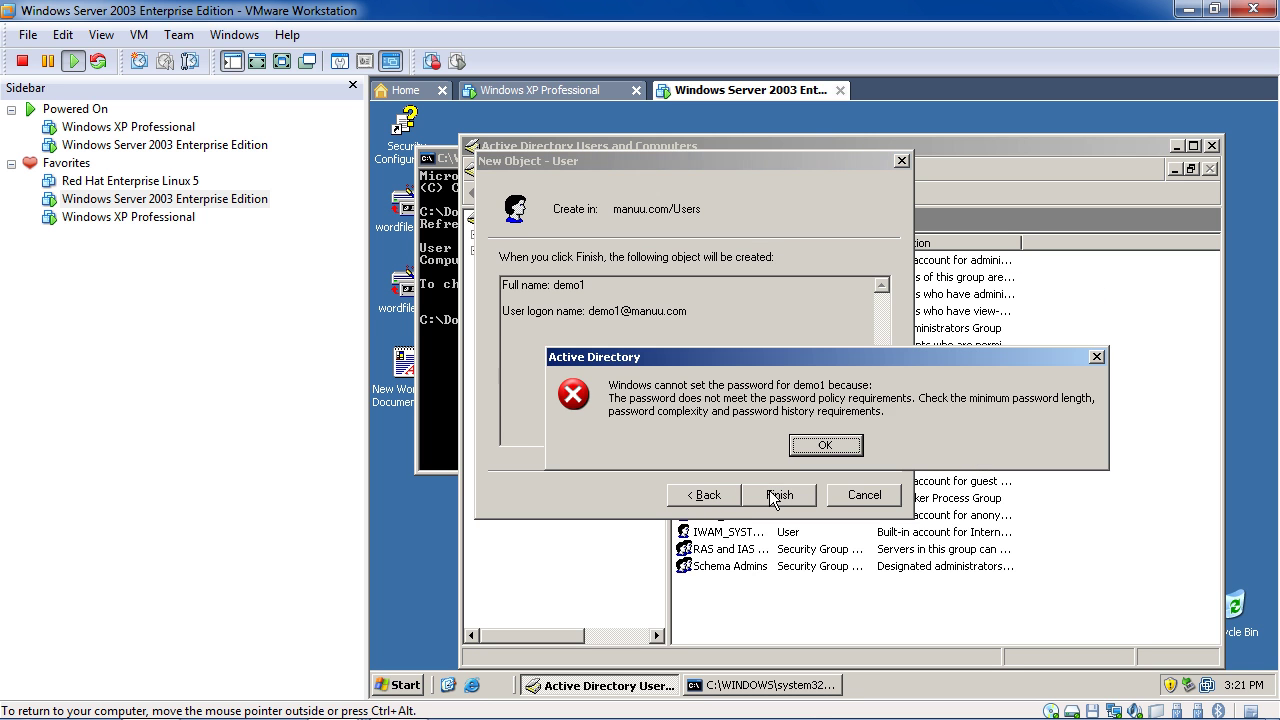
left_click(822, 447)
left_click(728, 492)
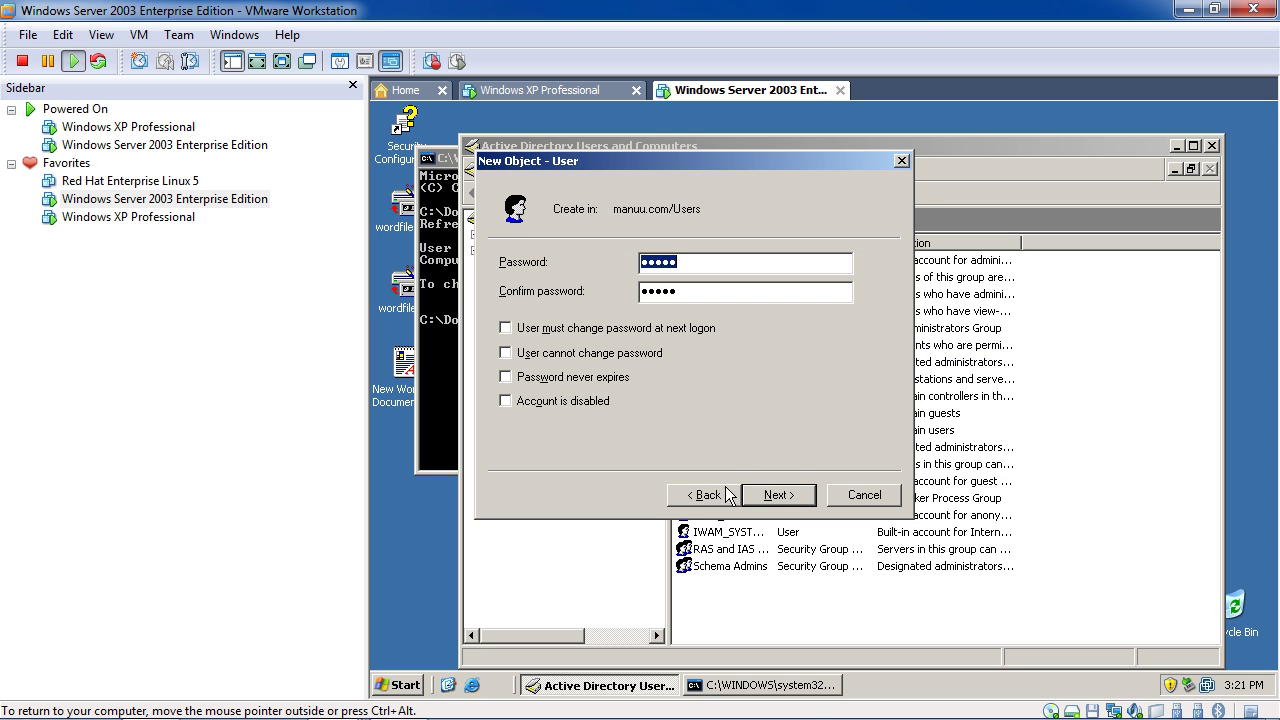
left_click(902, 161)
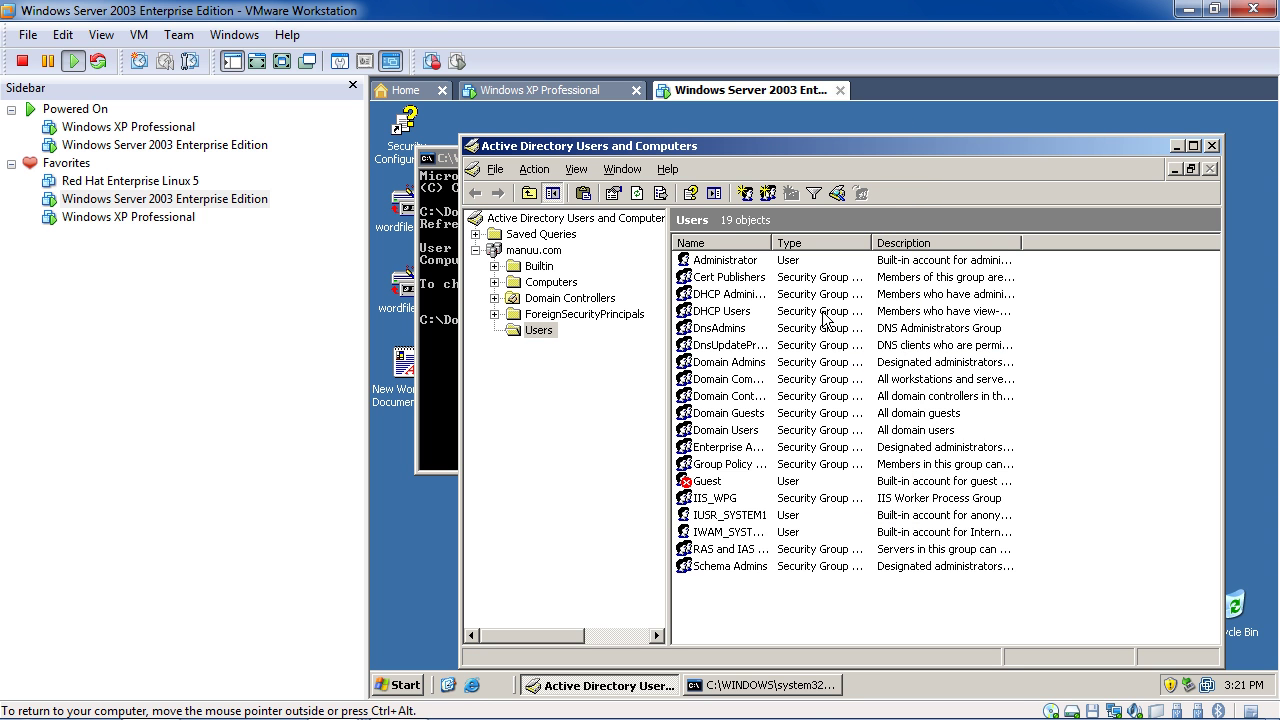
left_click(637, 199)
Start a new user in Users with name and logon name demo1
right_click(755, 599)
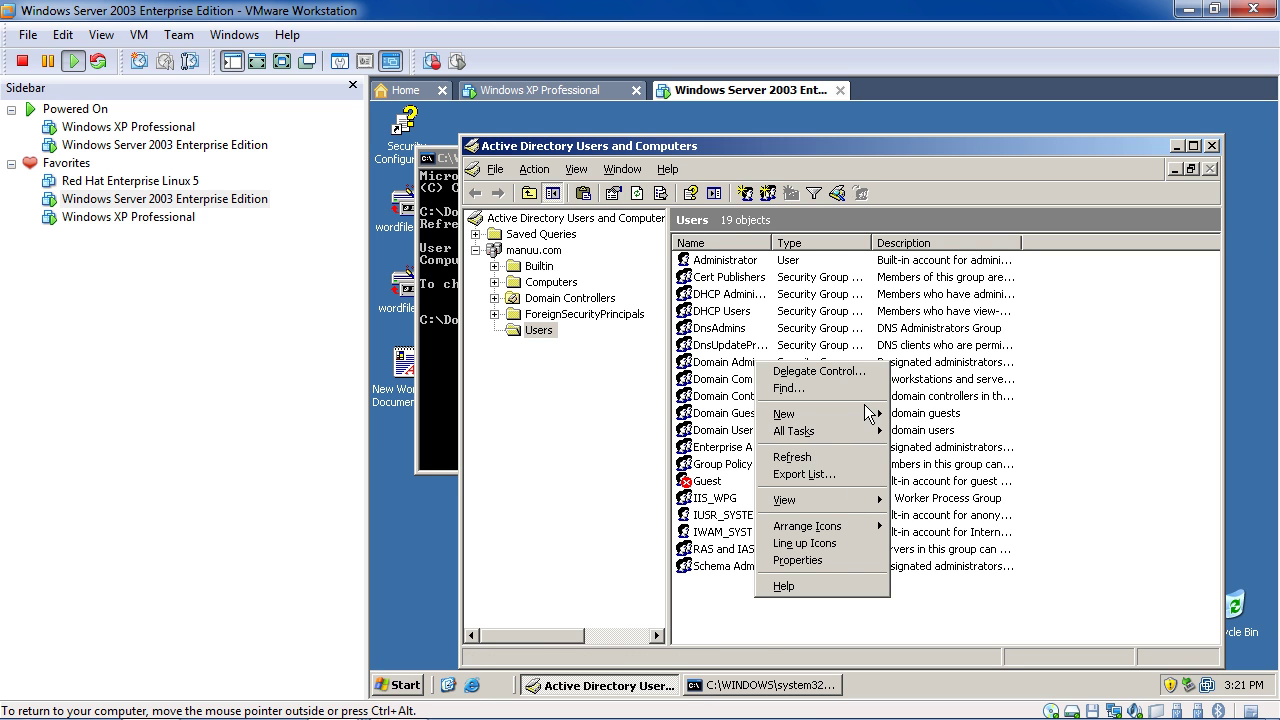
mouse_move(871, 416)
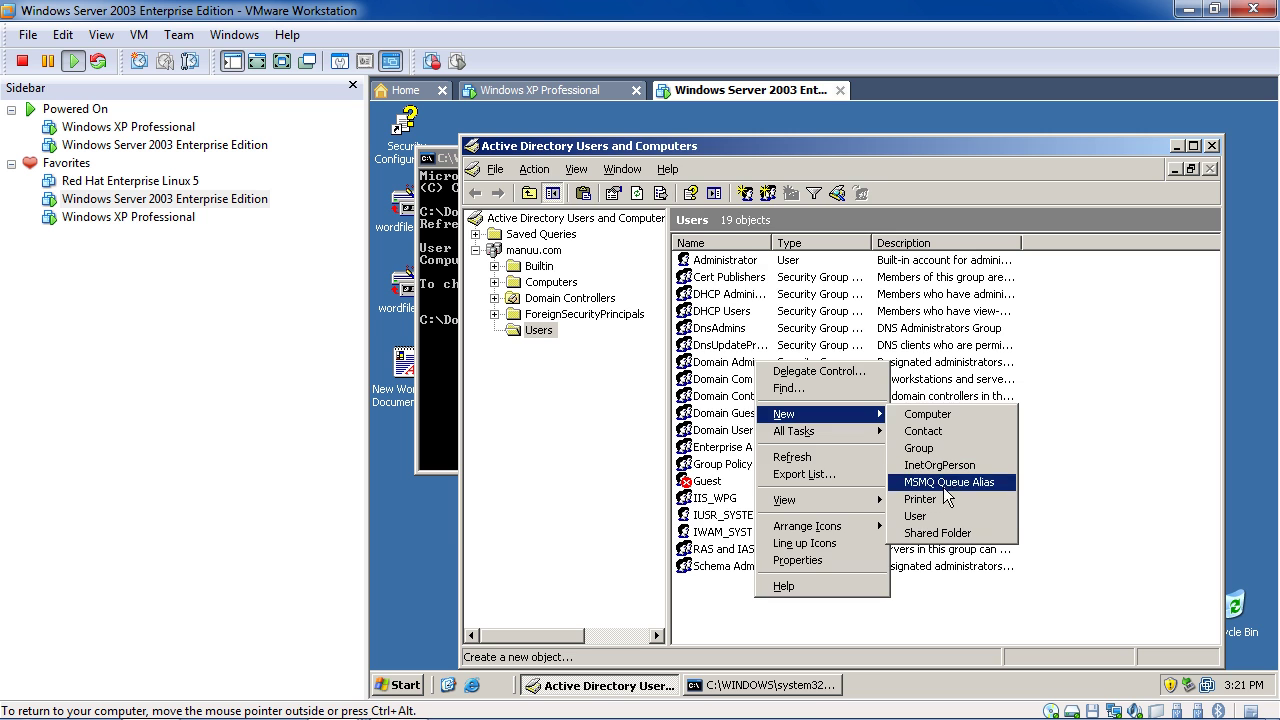
left_click(937, 515)
type("demo1")
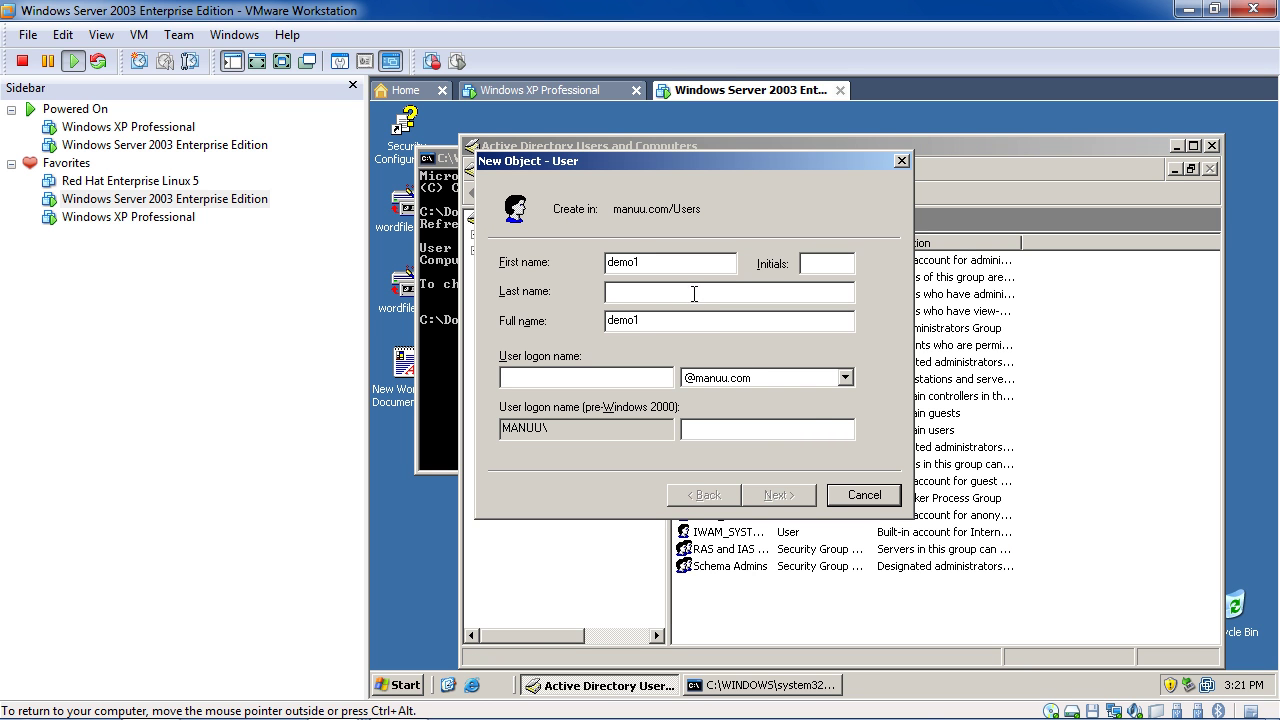
left_click(592, 373)
type("demo1")
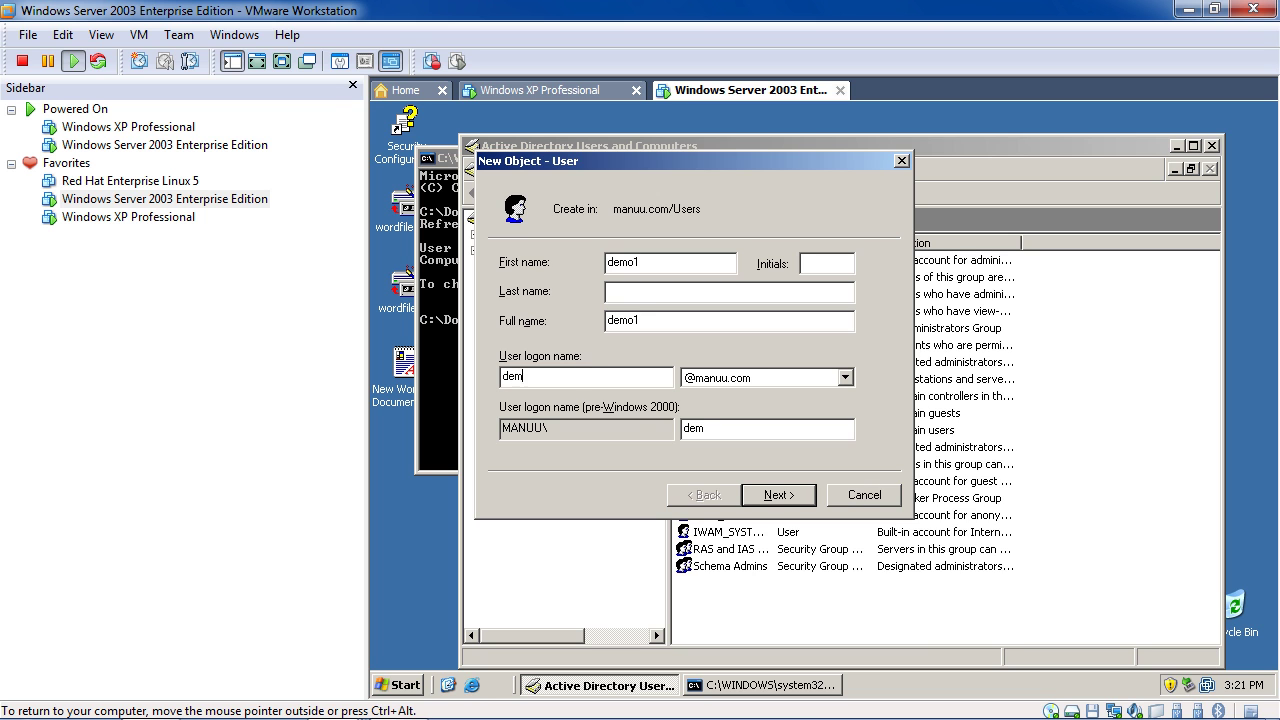
left_click(777, 495)
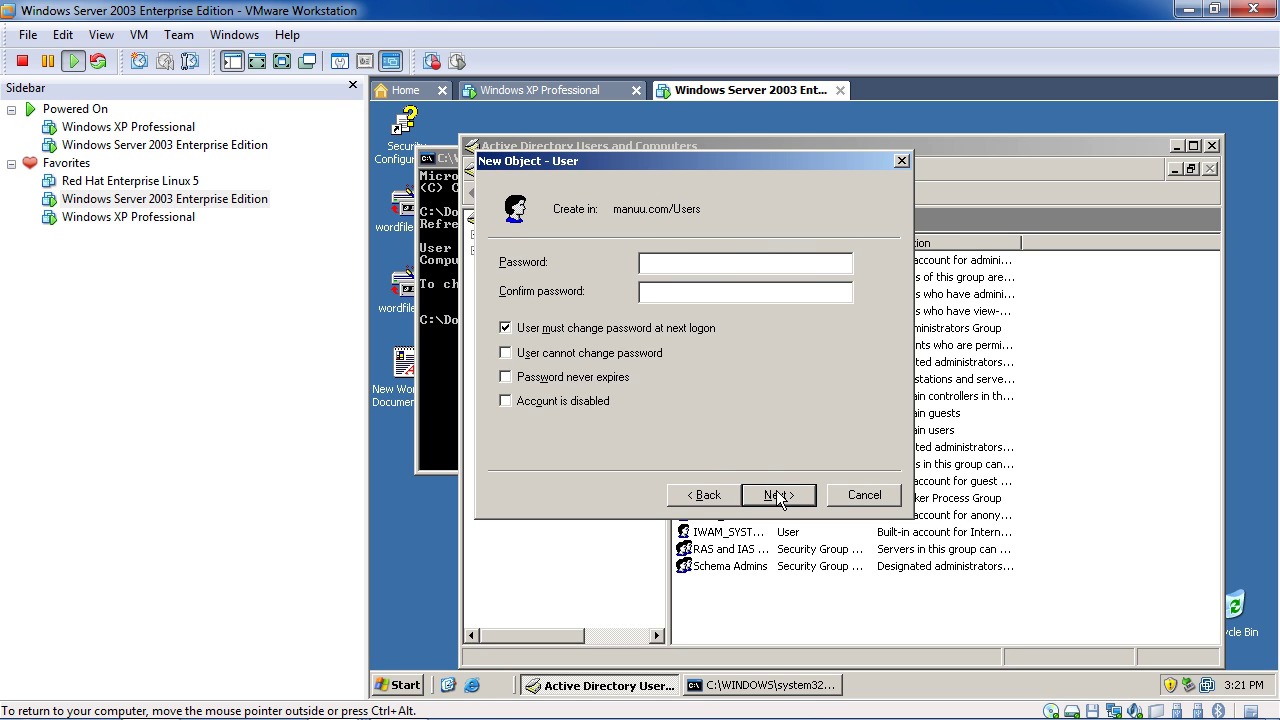
Set demo1's password without forced change, finish, dismiss the policy error, and close the command prompt
type("•••••")
left_click(732, 292)
type("•••••")
left_click(660, 331)
left_click(768, 494)
left_click(774, 495)
left_click(828, 447)
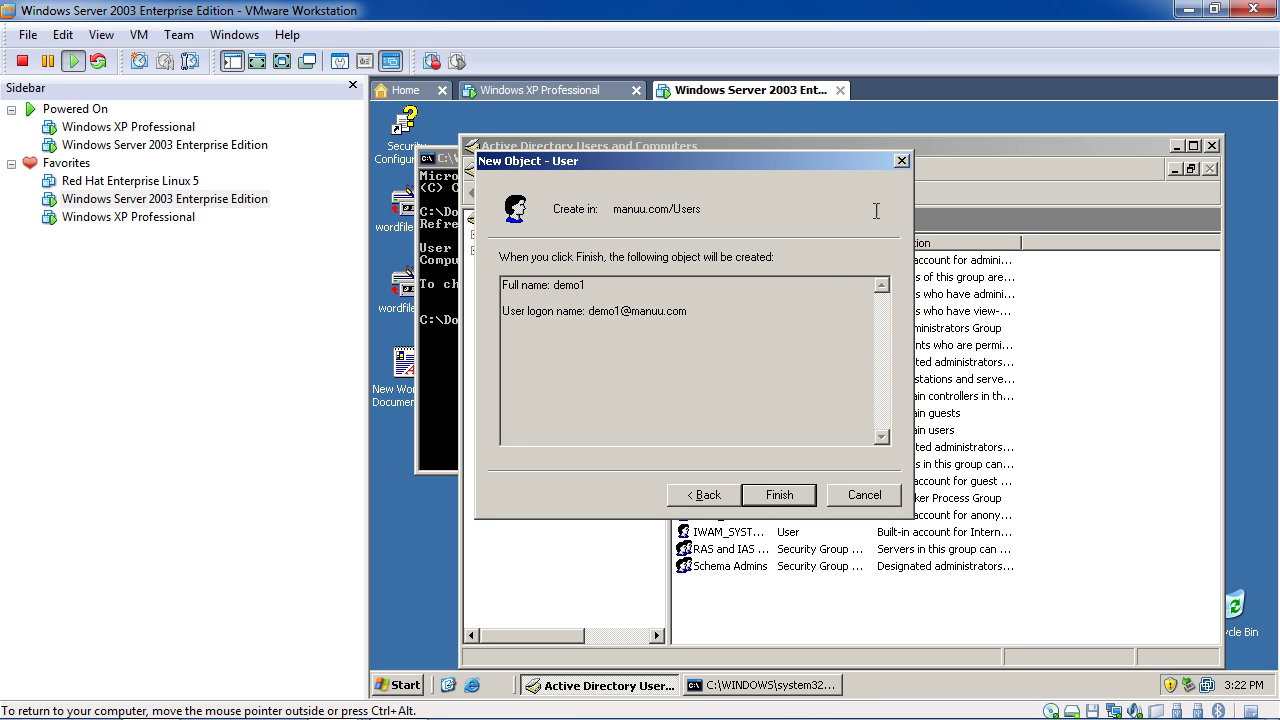
left_click(902, 161)
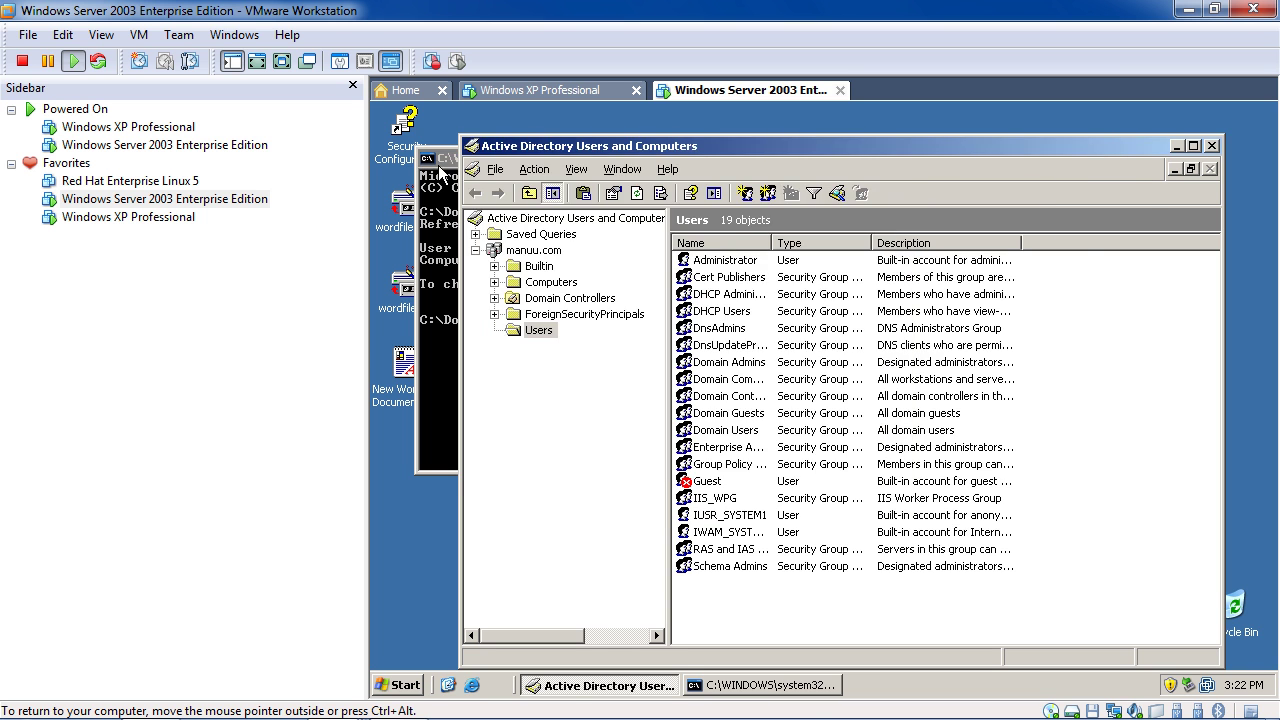
left_click(442, 177)
left_click(1067, 157)
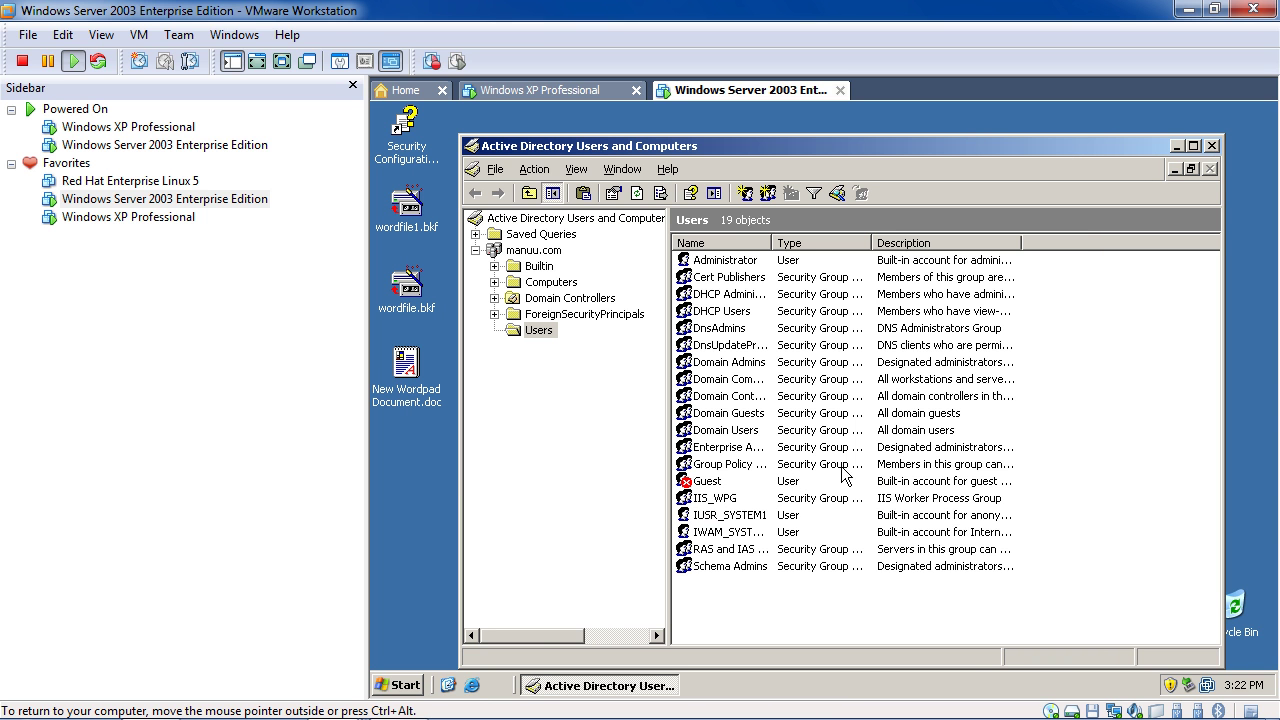
Restart the server with reason Hardware: Maintenance (Planned), then switch to the Windows XP Professional tab
left_click(1212, 146)
left_click(397, 685)
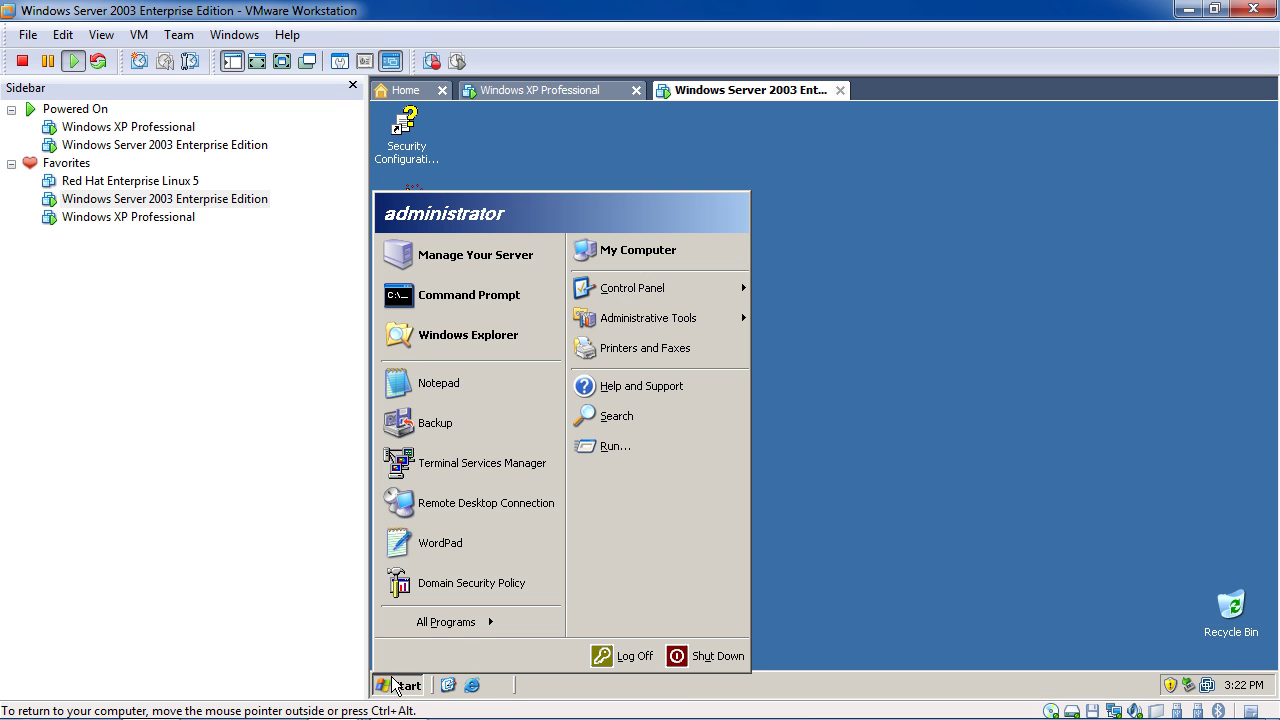
left_click(704, 654)
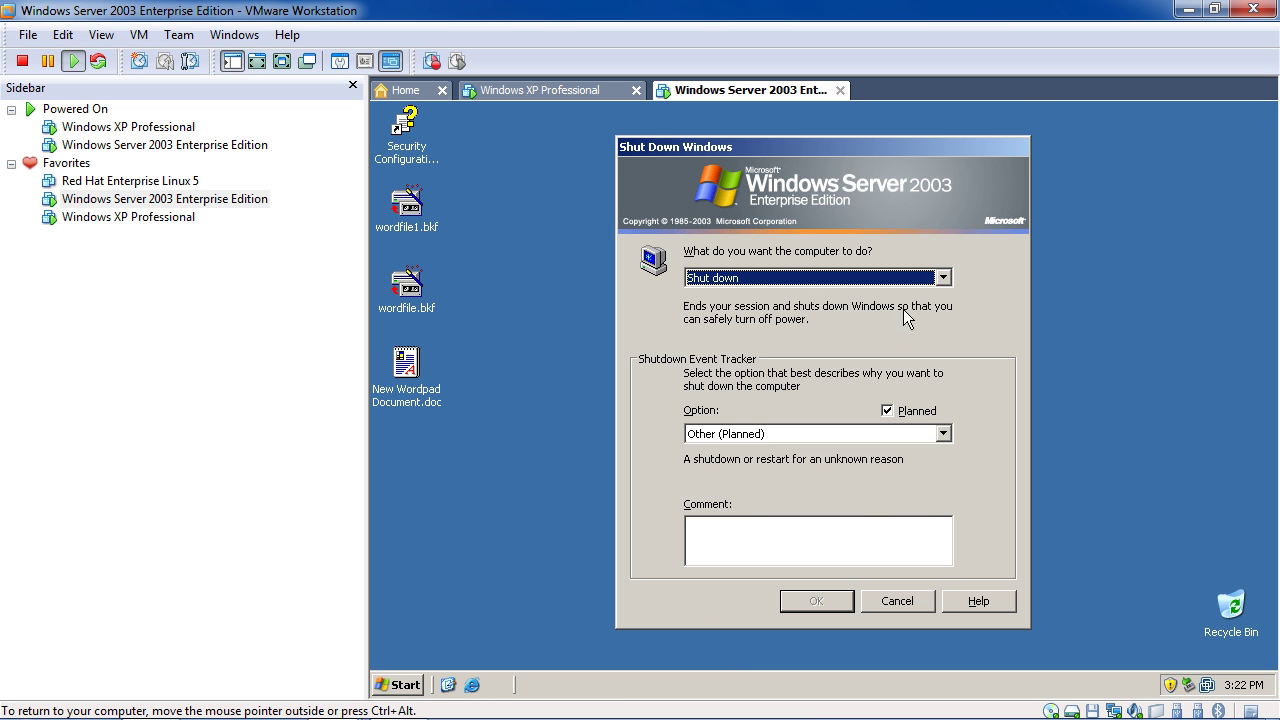
left_click(905, 279)
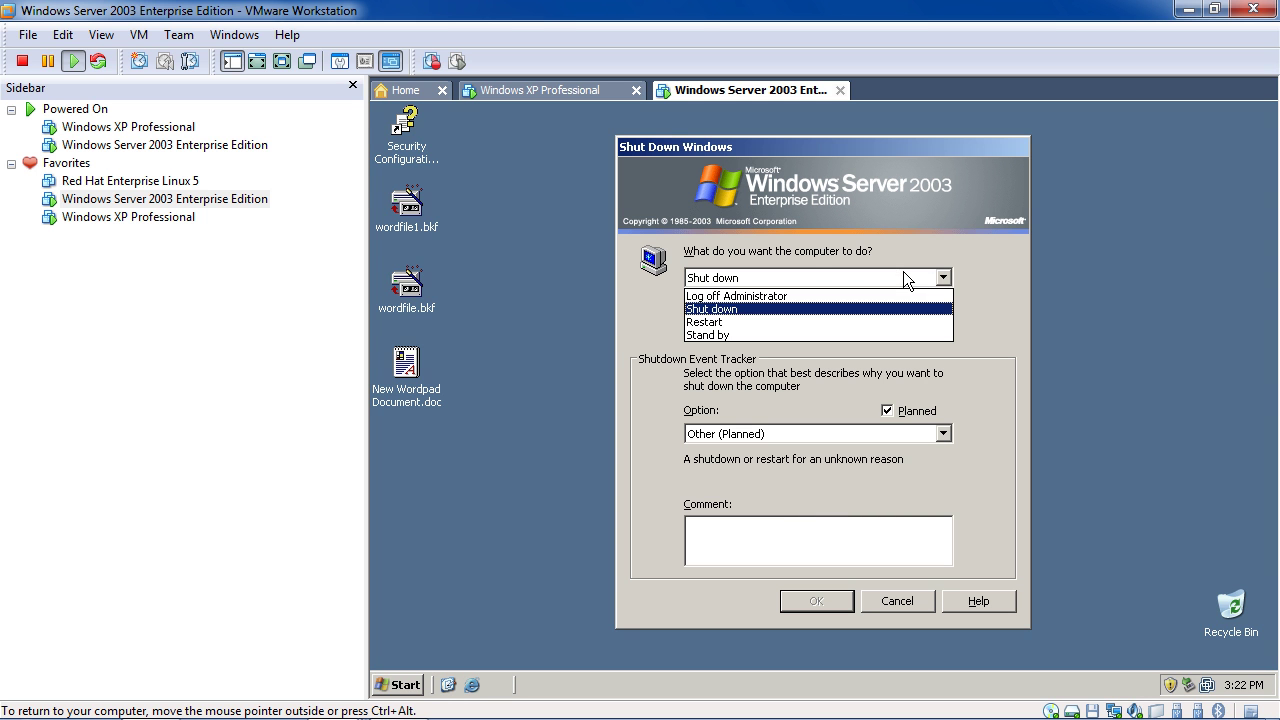
left_click(852, 322)
left_click(868, 434)
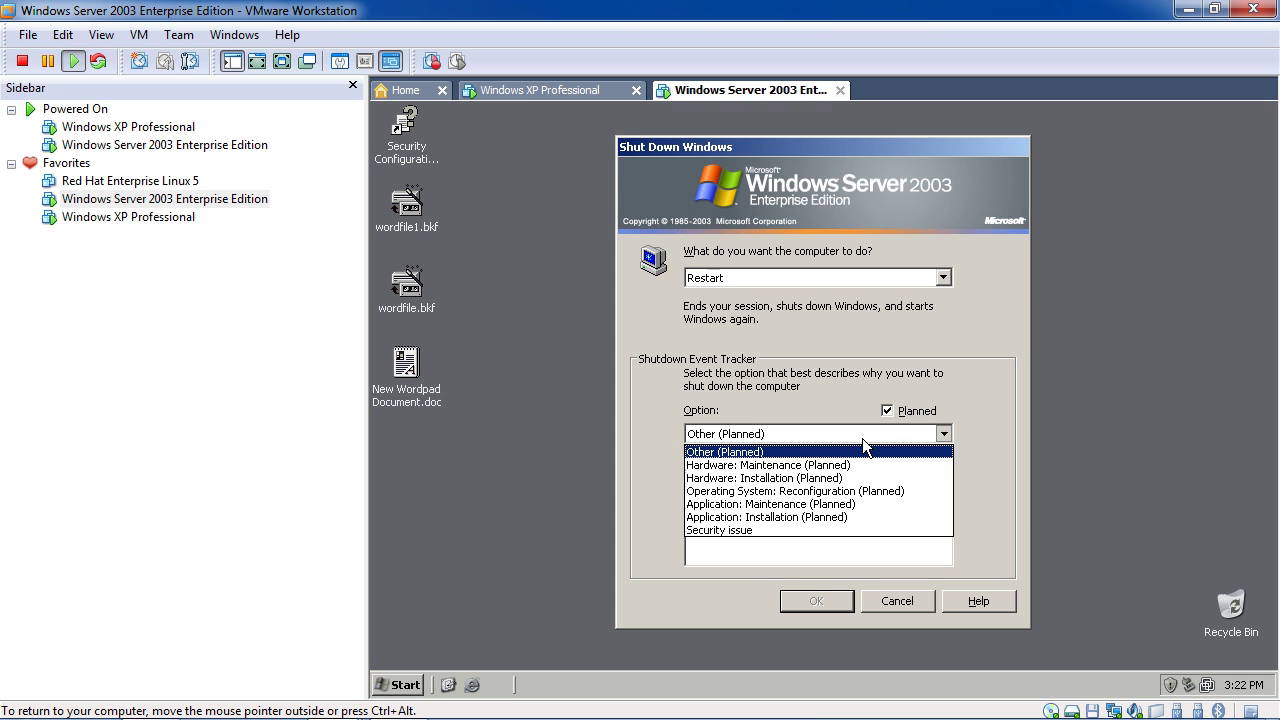
left_click(848, 466)
left_click(814, 601)
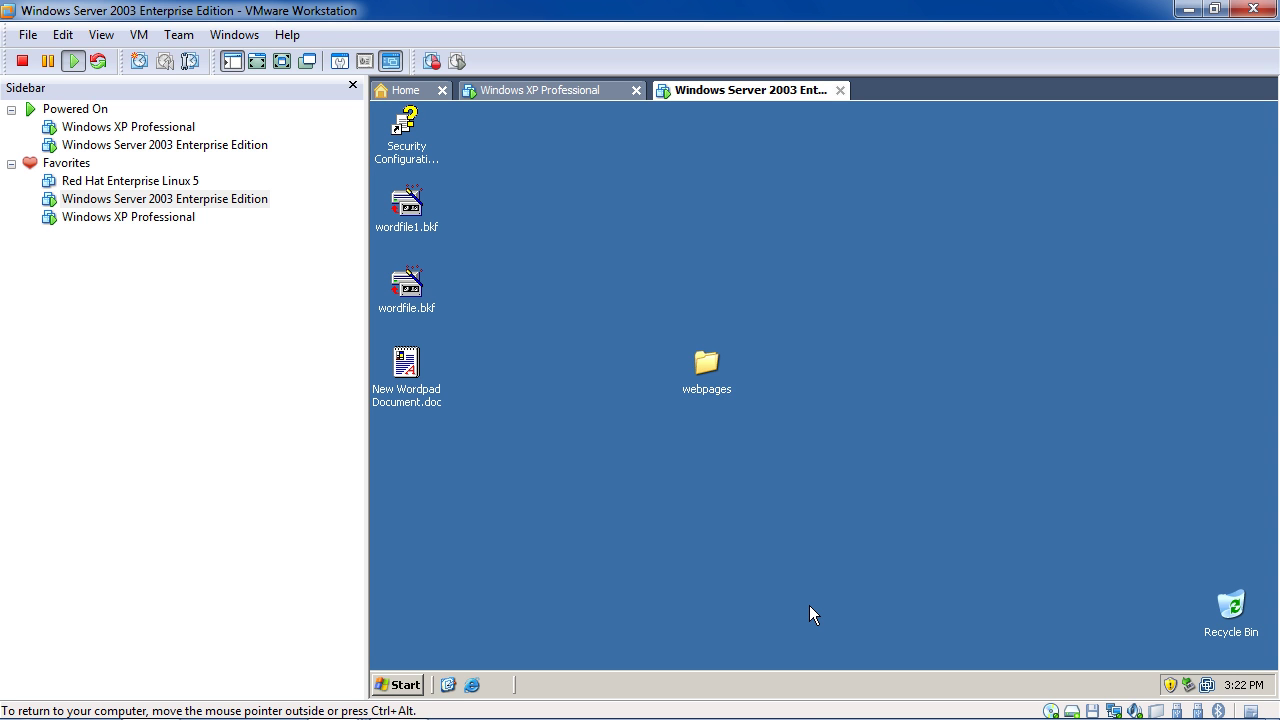
left_click(786, 445)
left_click(532, 94)
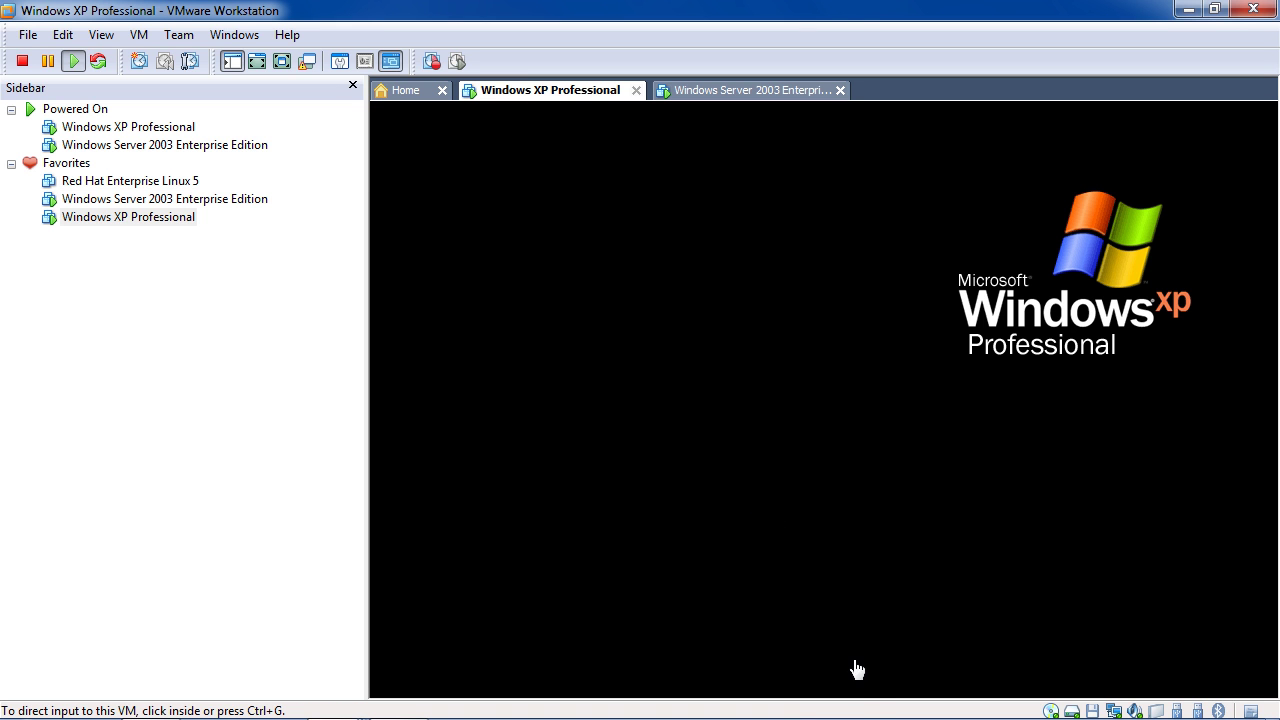
Wait while the Windows XP Professional guest loads at its boot logo screen
mouse_move(893, 718)
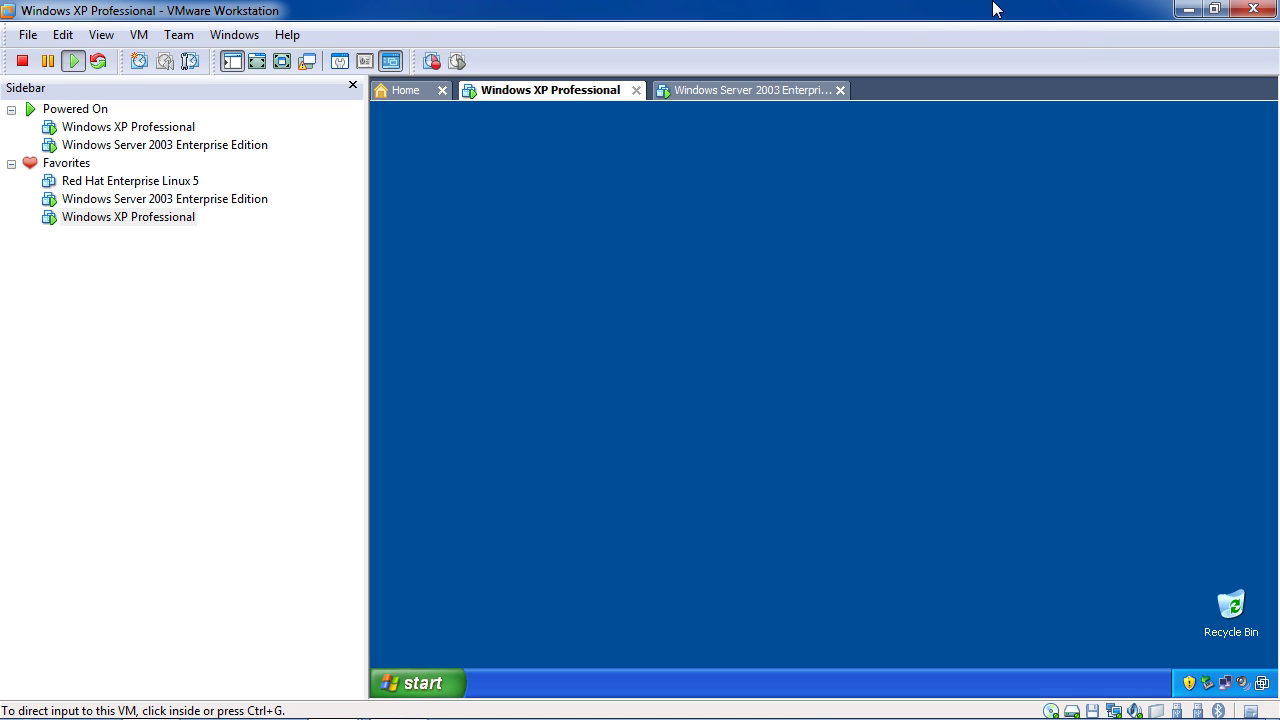
Open the XP guest's Start menu, then return to the Windows Server 2003 Enterprise Edition tab
left_click(884, 246)
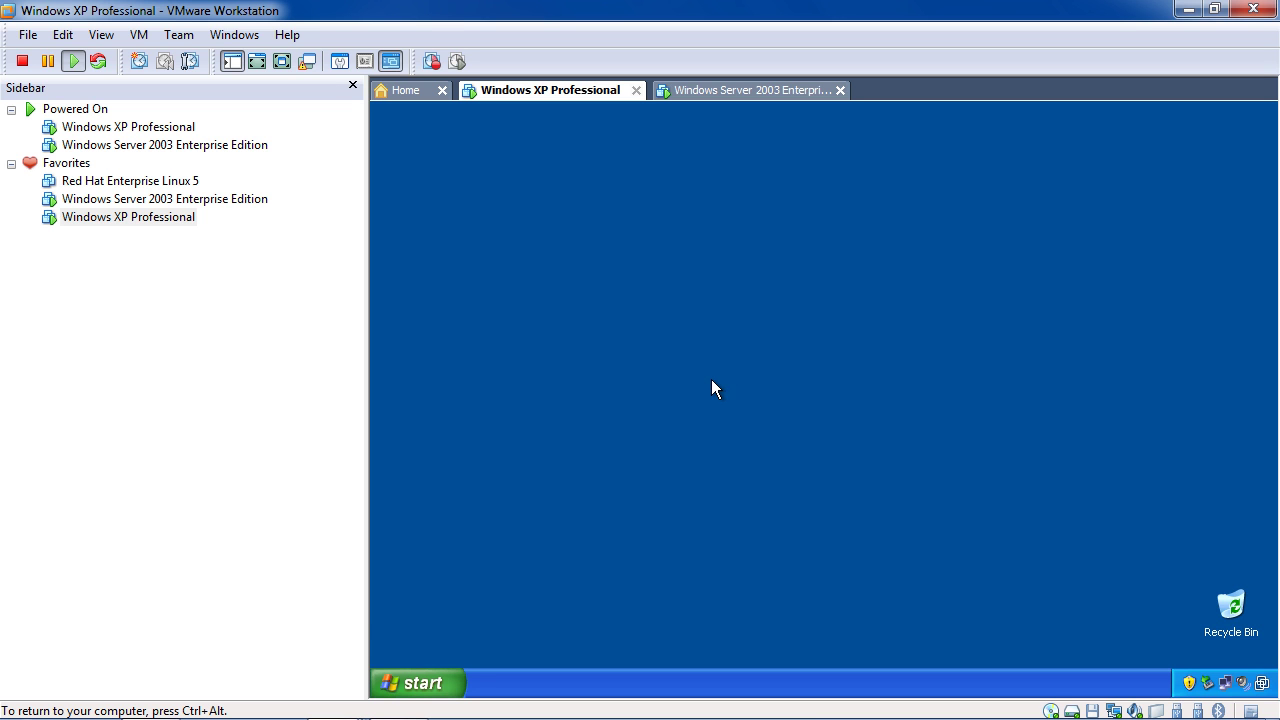
left_click(455, 683)
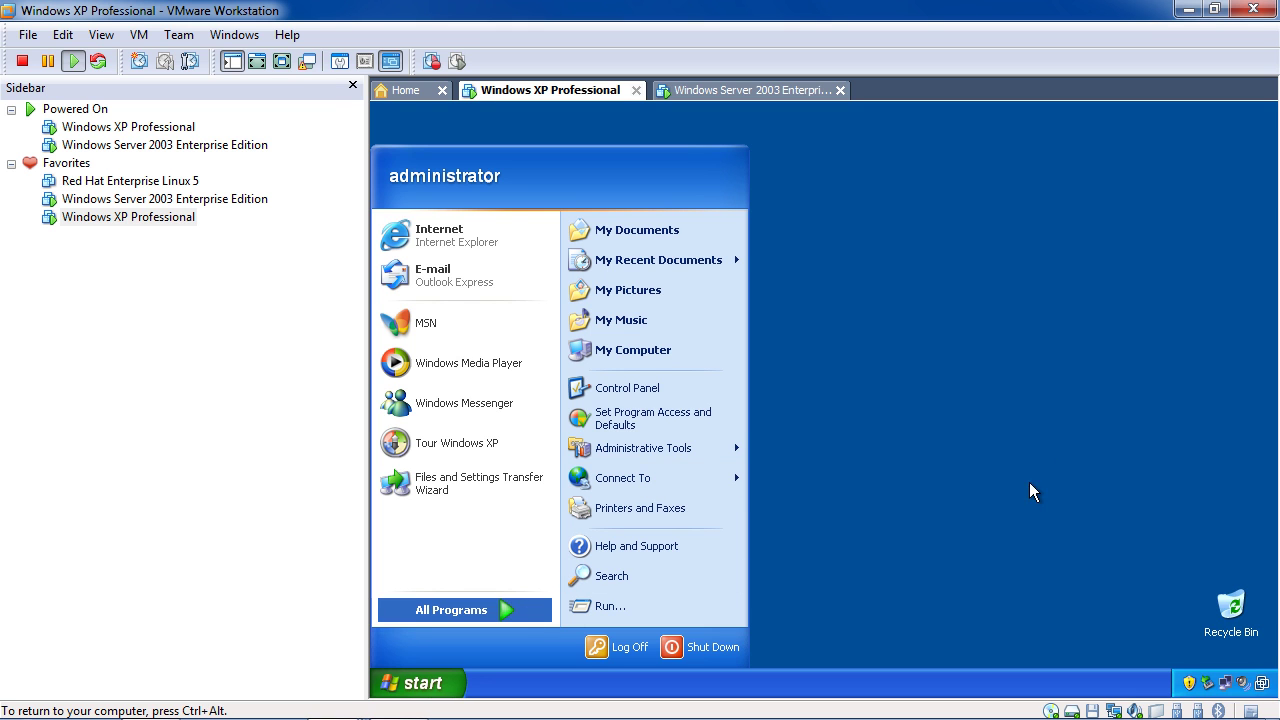
left_click(773, 88)
left_click(622, 91)
left_click(725, 91)
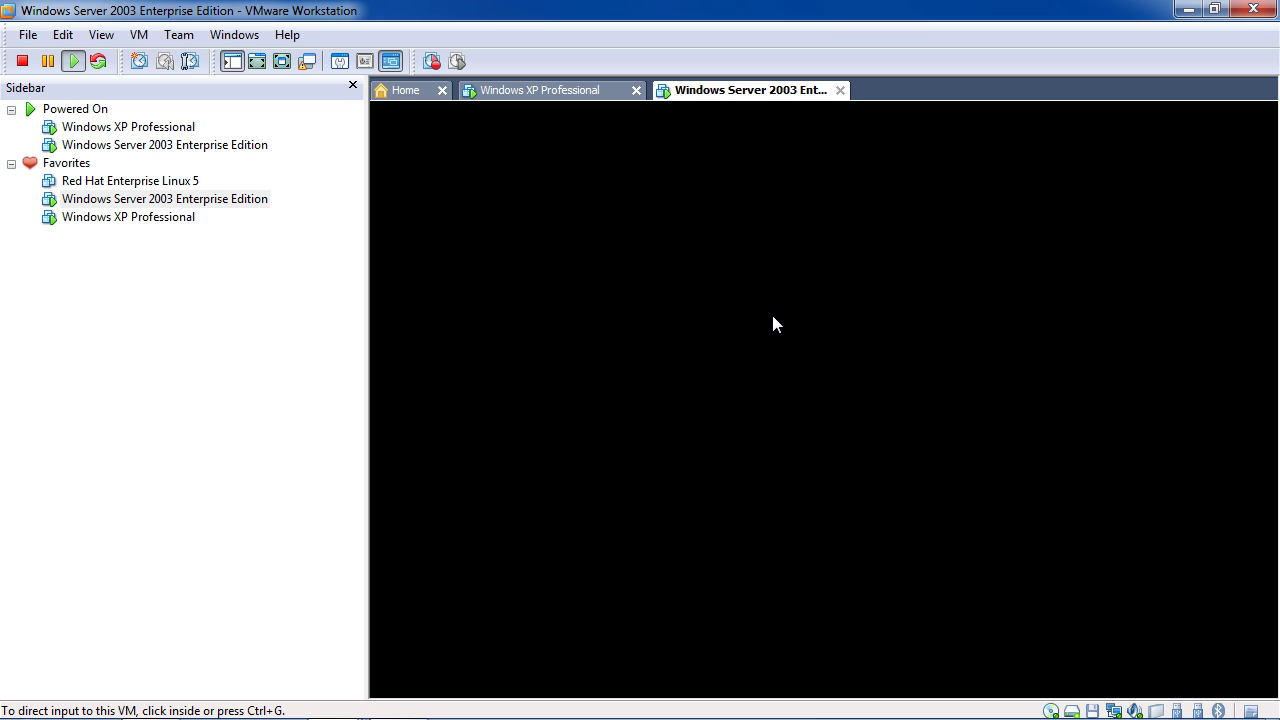
Wait for the server to finish rebooting, then send Ctrl+Alt+Insert to reach its log-on dialog
left_click(540, 91)
left_click(724, 92)
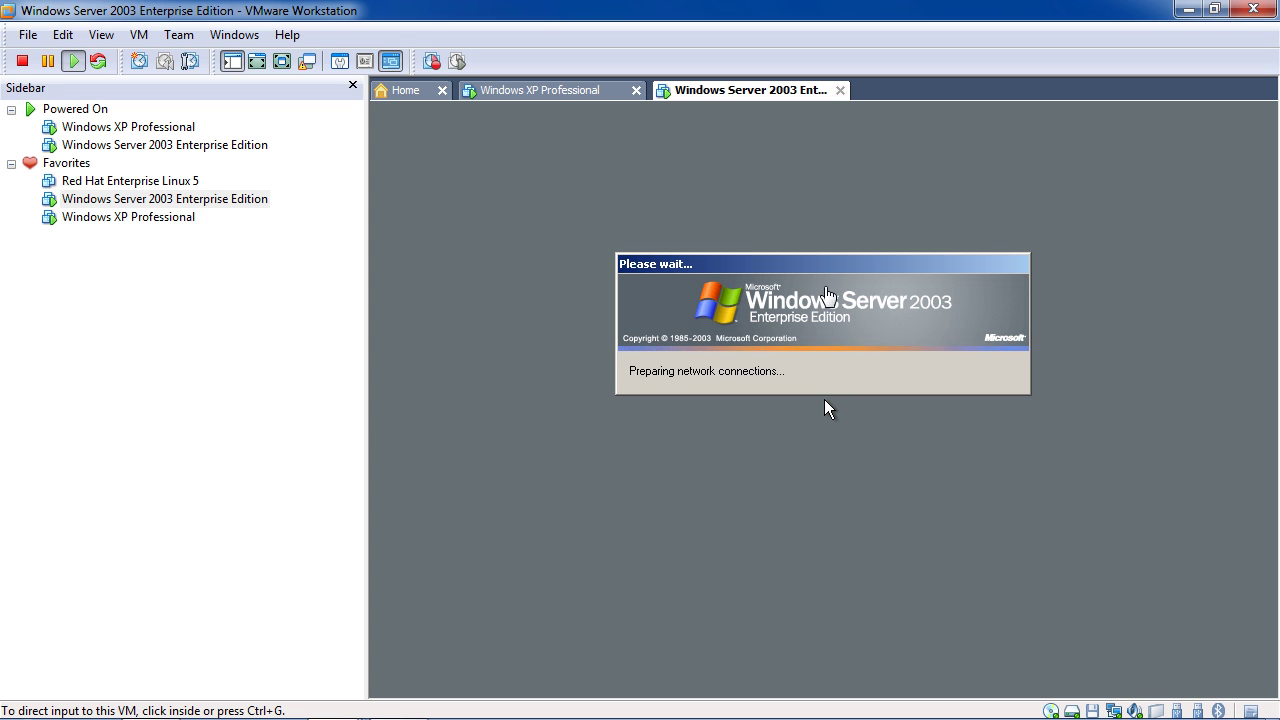
left_click(824, 399)
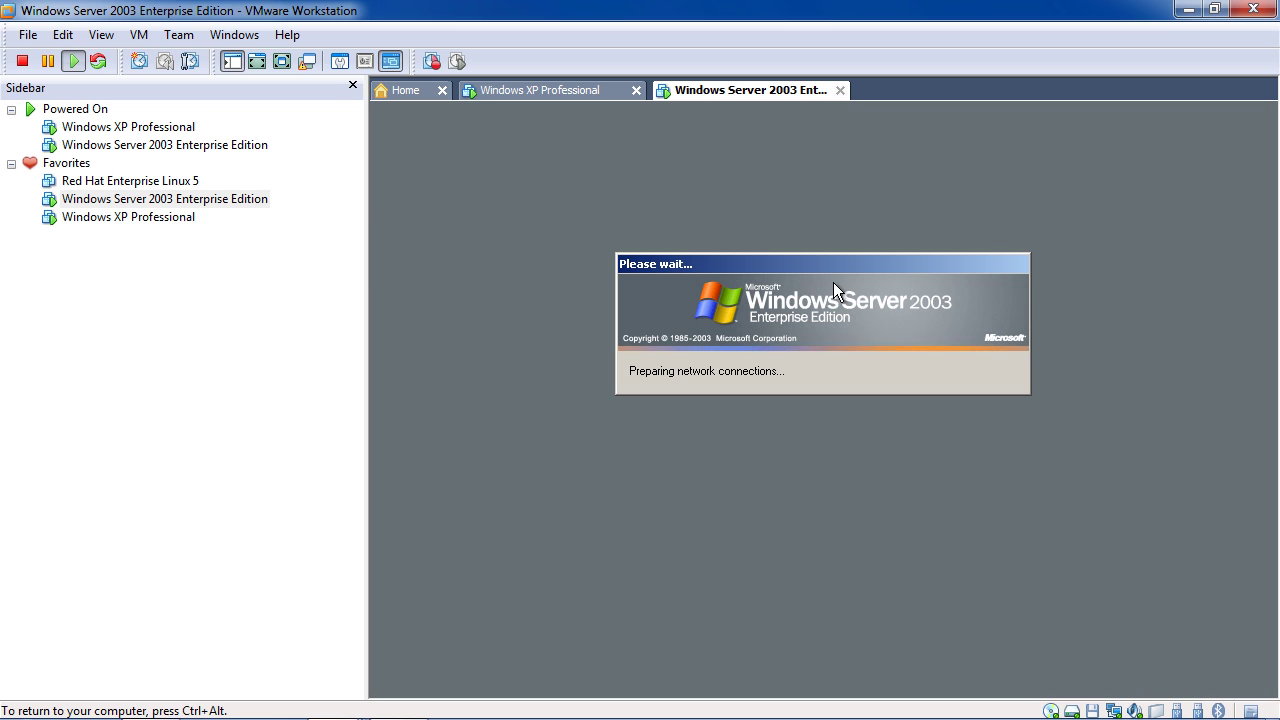
key("ctrl+alt")
left_click(569, 96)
left_click(690, 100)
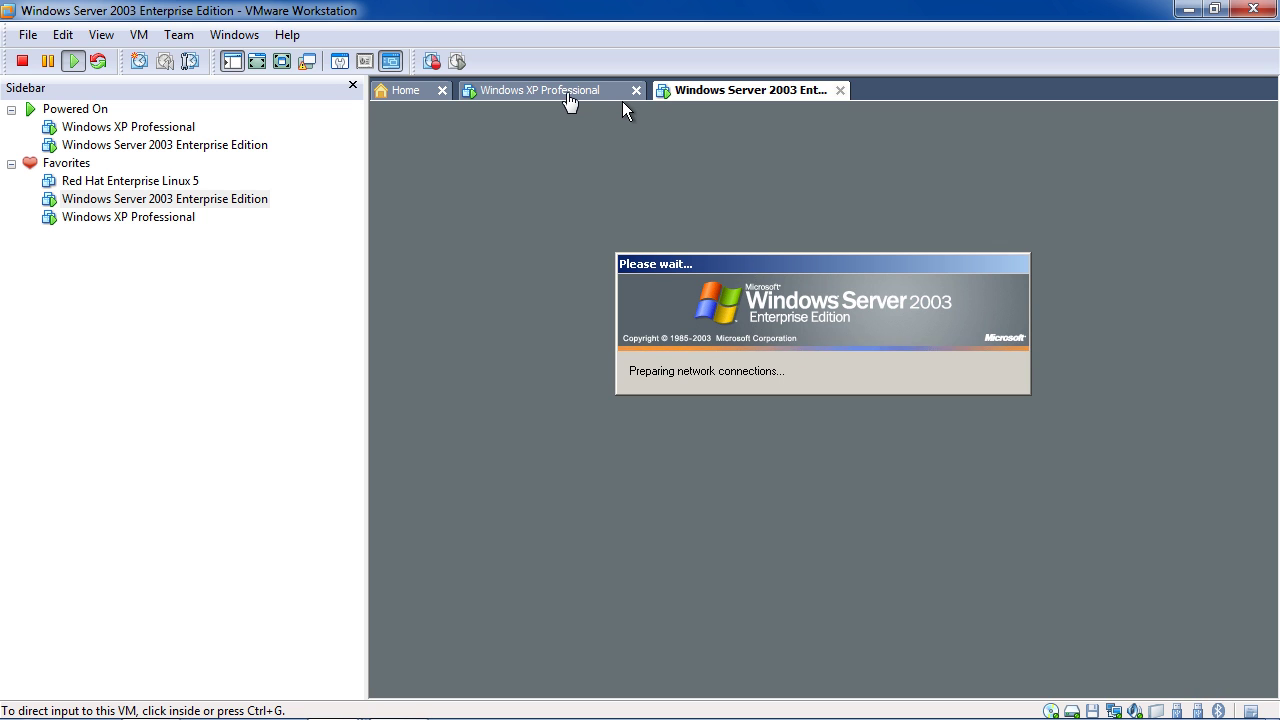
left_click(567, 95)
left_click(738, 100)
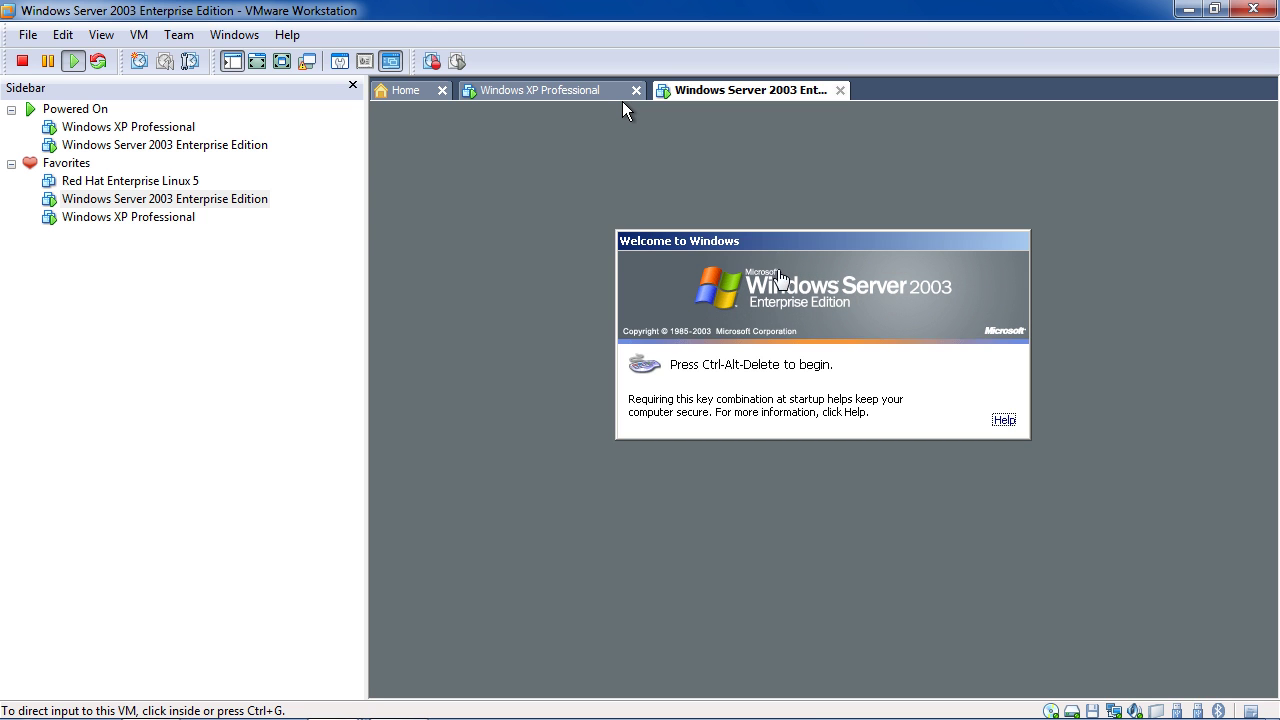
left_click(772, 302)
key("ctrl+alt+Insert")
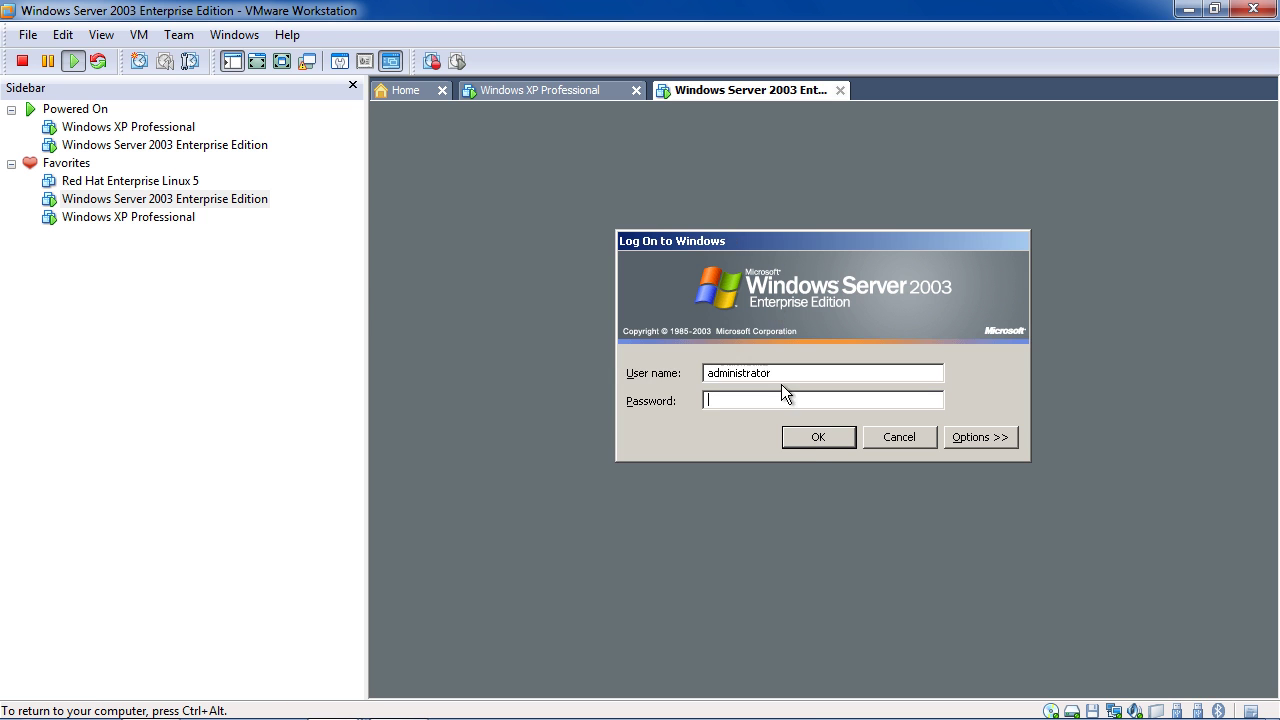
Log on as administrator, close Manage Your Server, and open Active Directory Users and Computers on Users
left_click(806, 440)
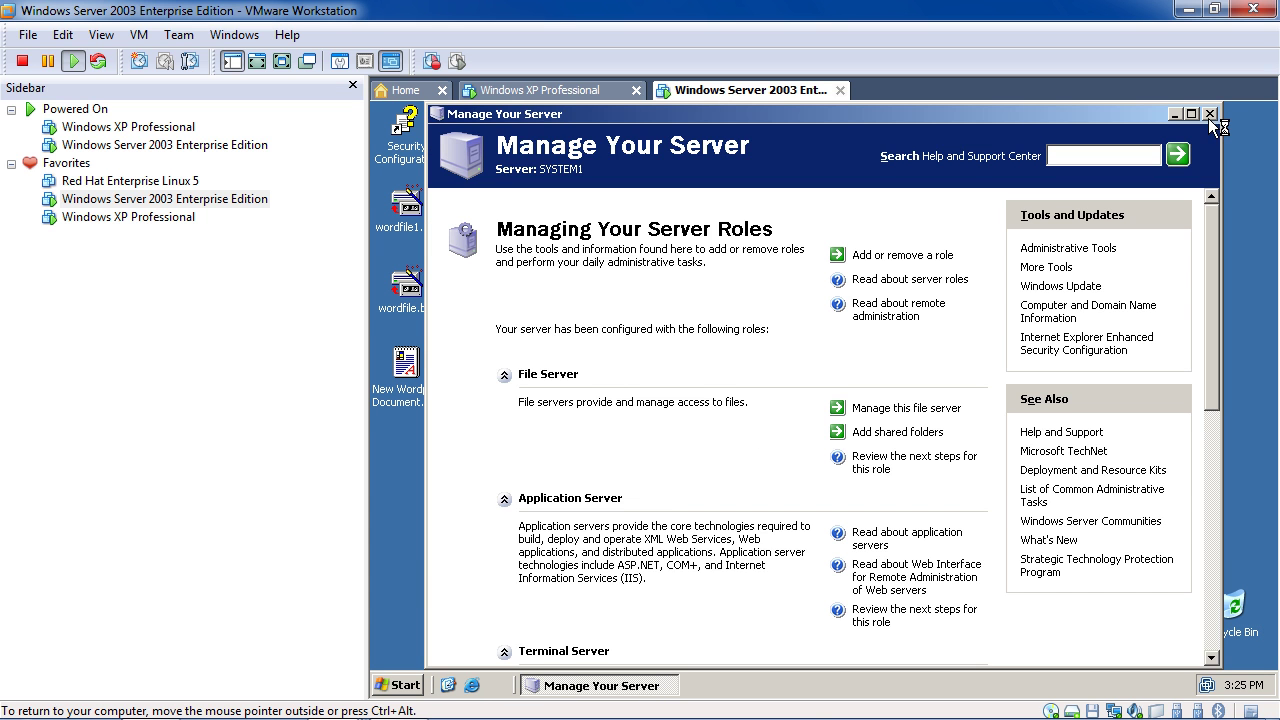
left_click(1209, 114)
left_click(405, 685)
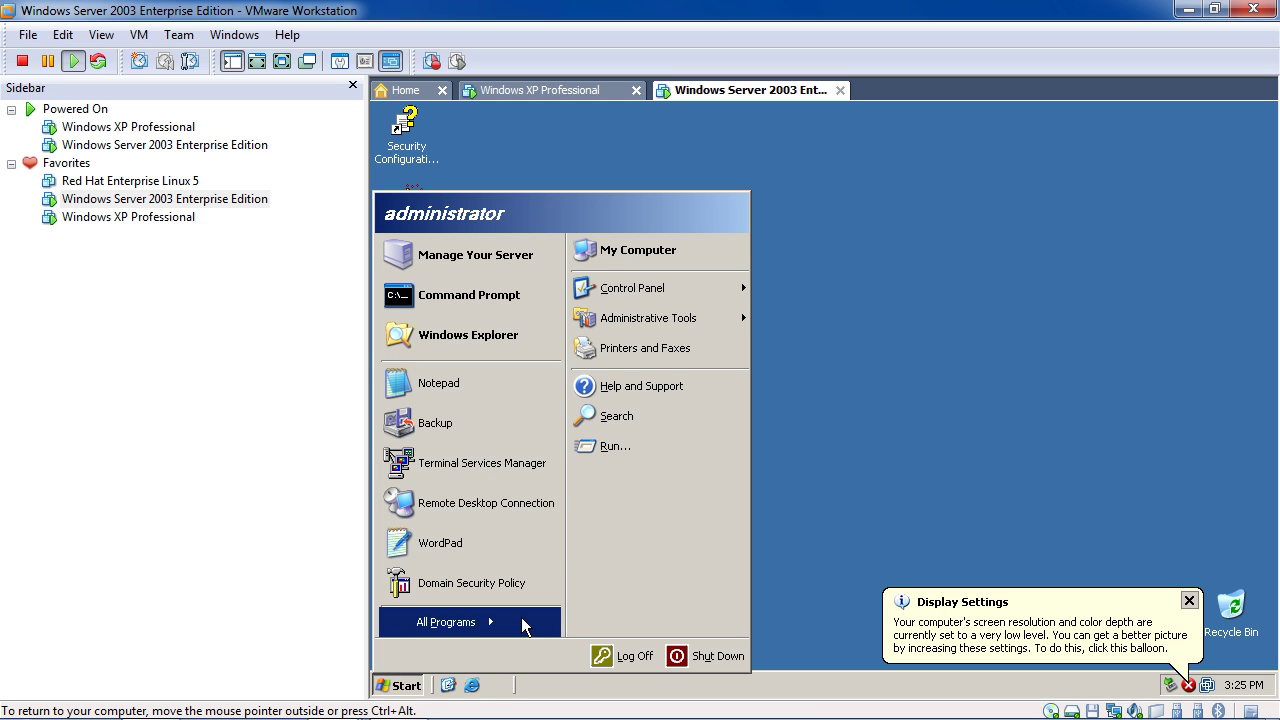
mouse_move(704, 317)
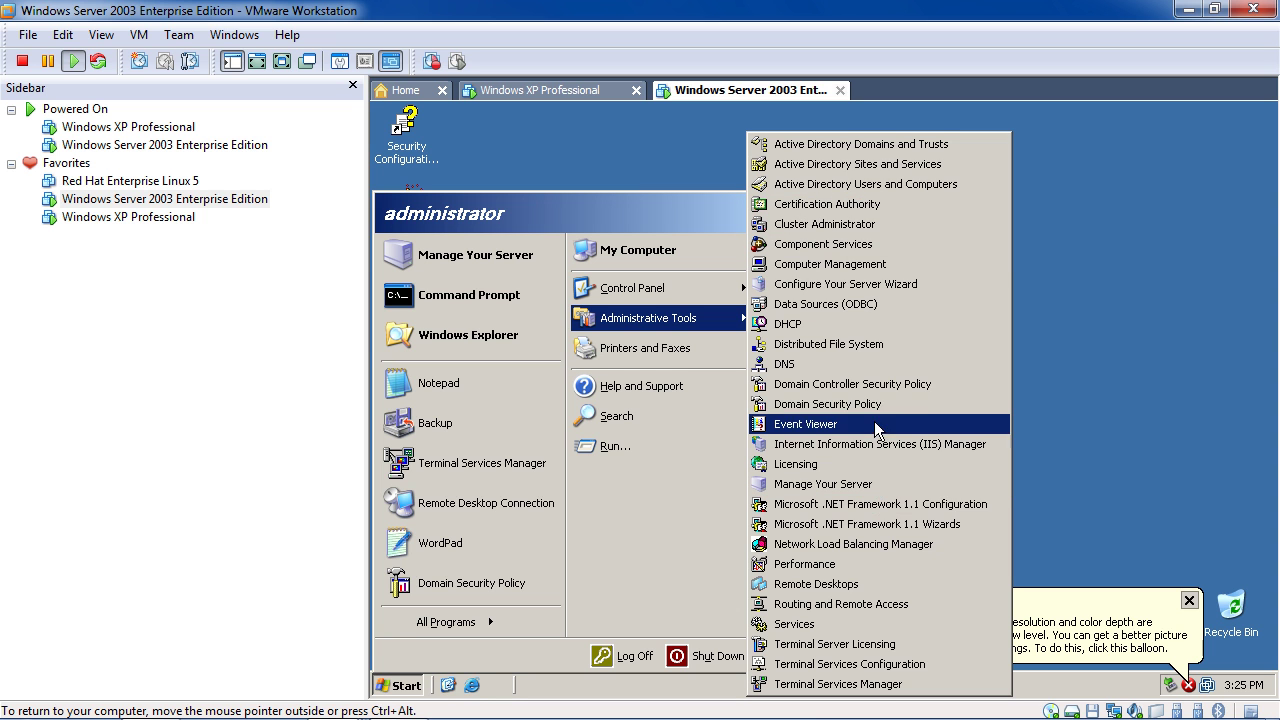
left_click(851, 186)
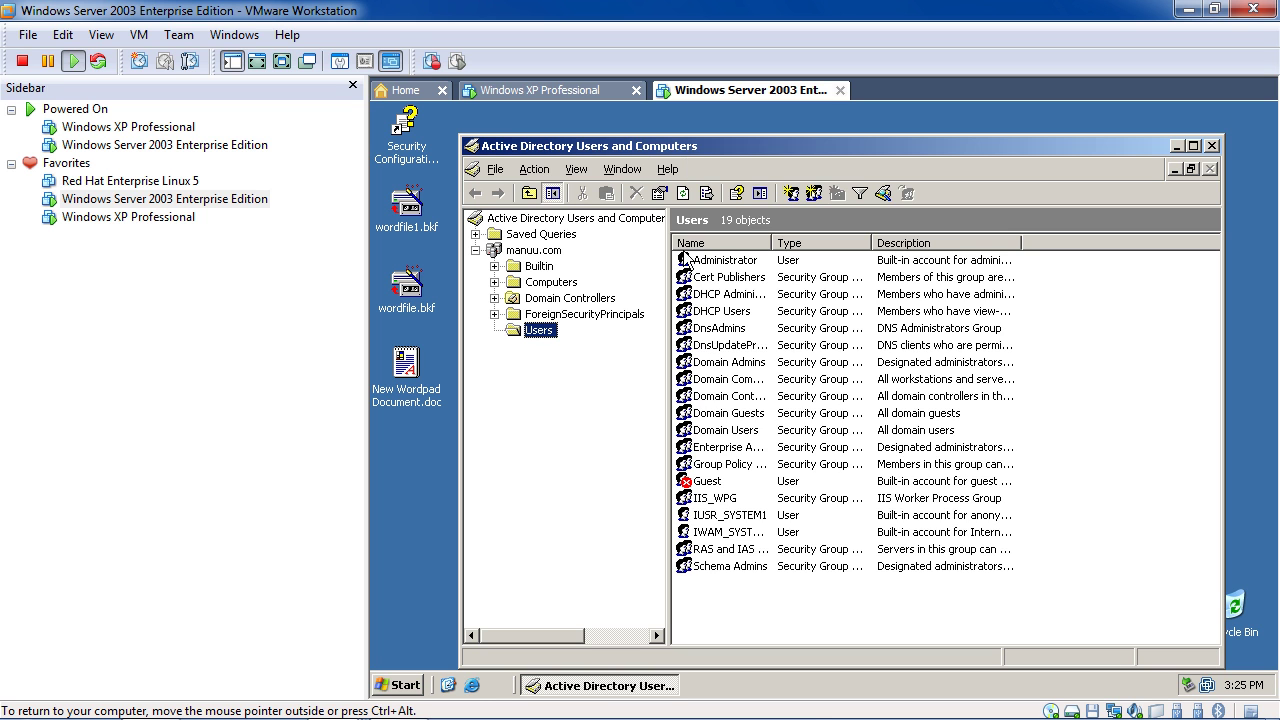
right_click(742, 588)
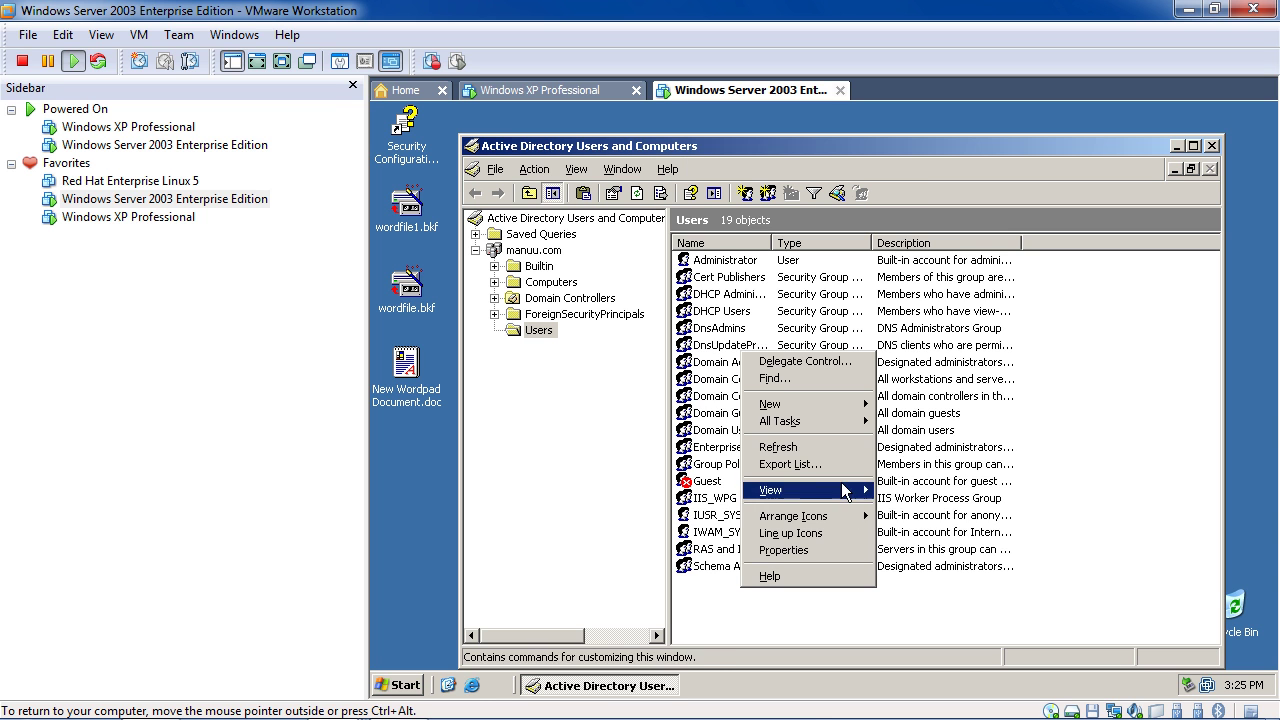
Start a new user with full name 'demo' and logon name 'demo1'
mouse_move(865, 408)
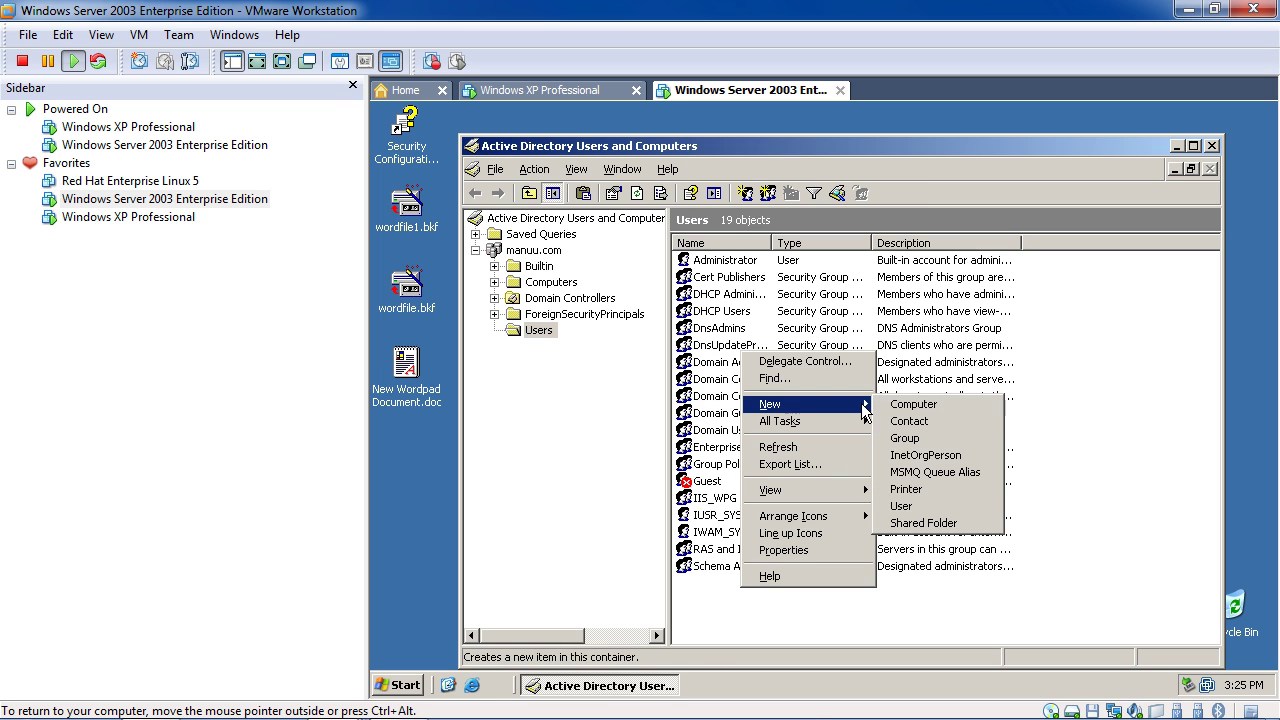
left_click(919, 510)
type("demo1")
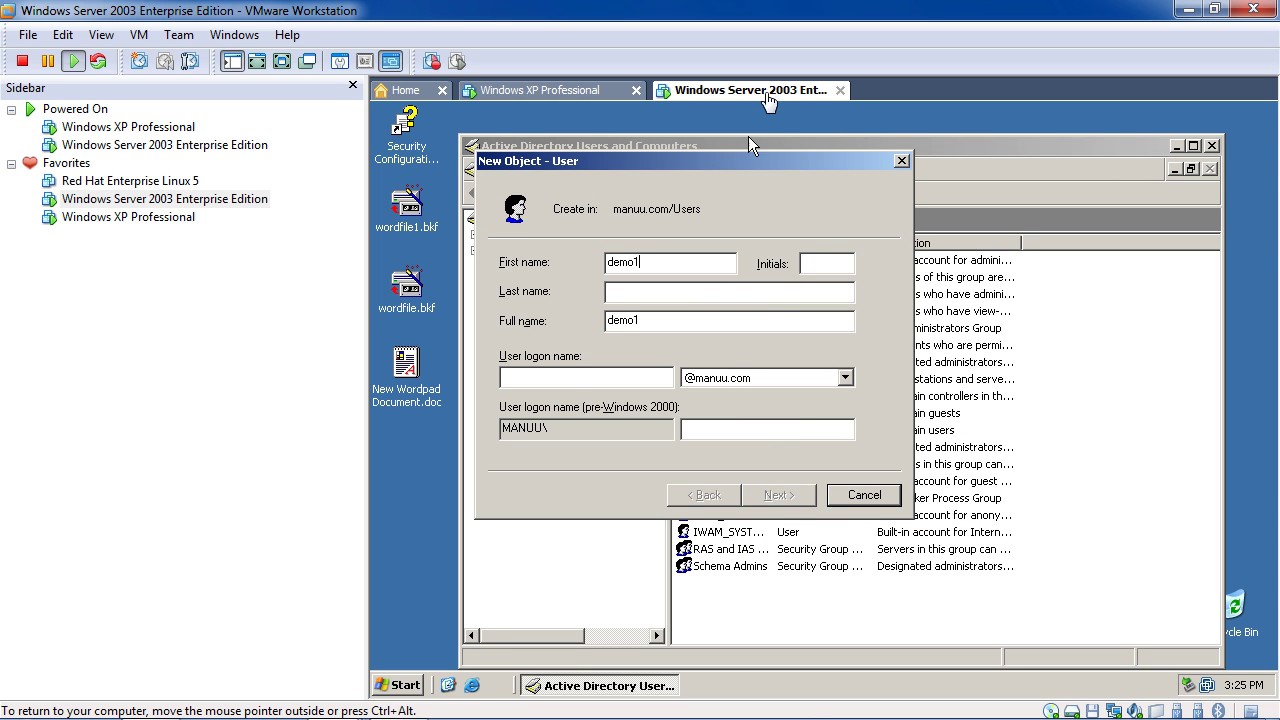
left_click(559, 383)
type("demo1")
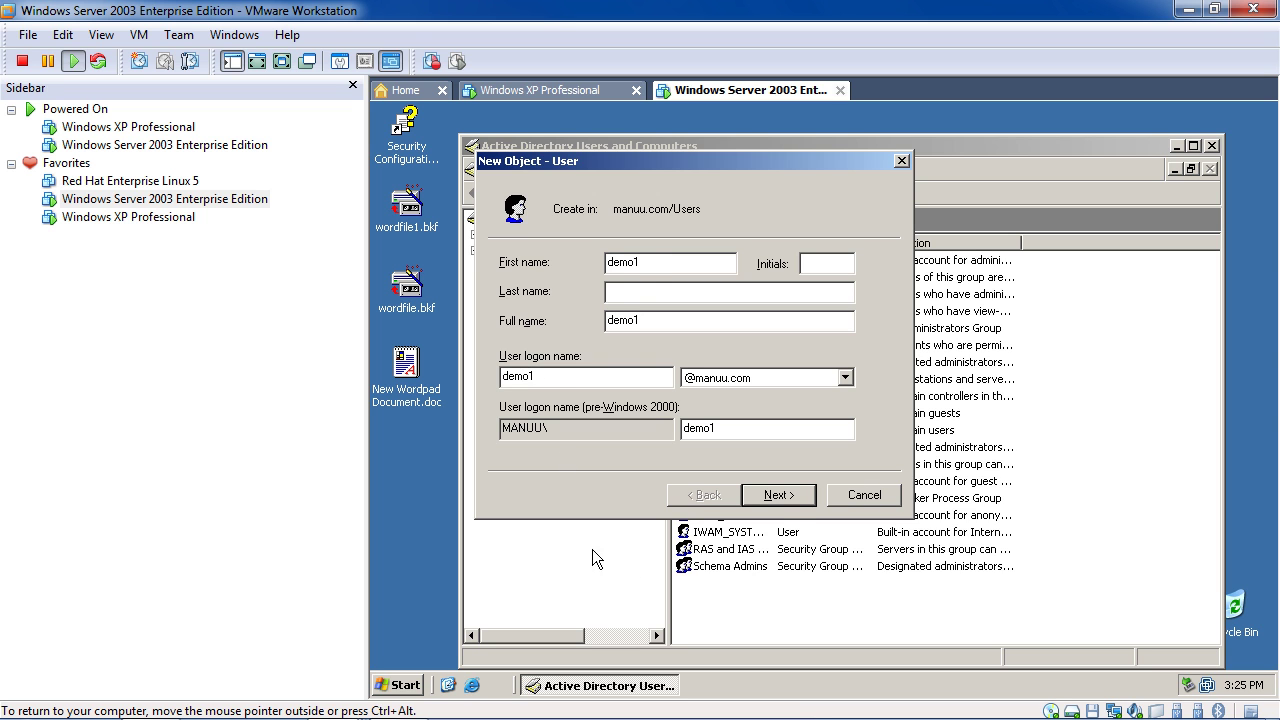
left_click(779, 495)
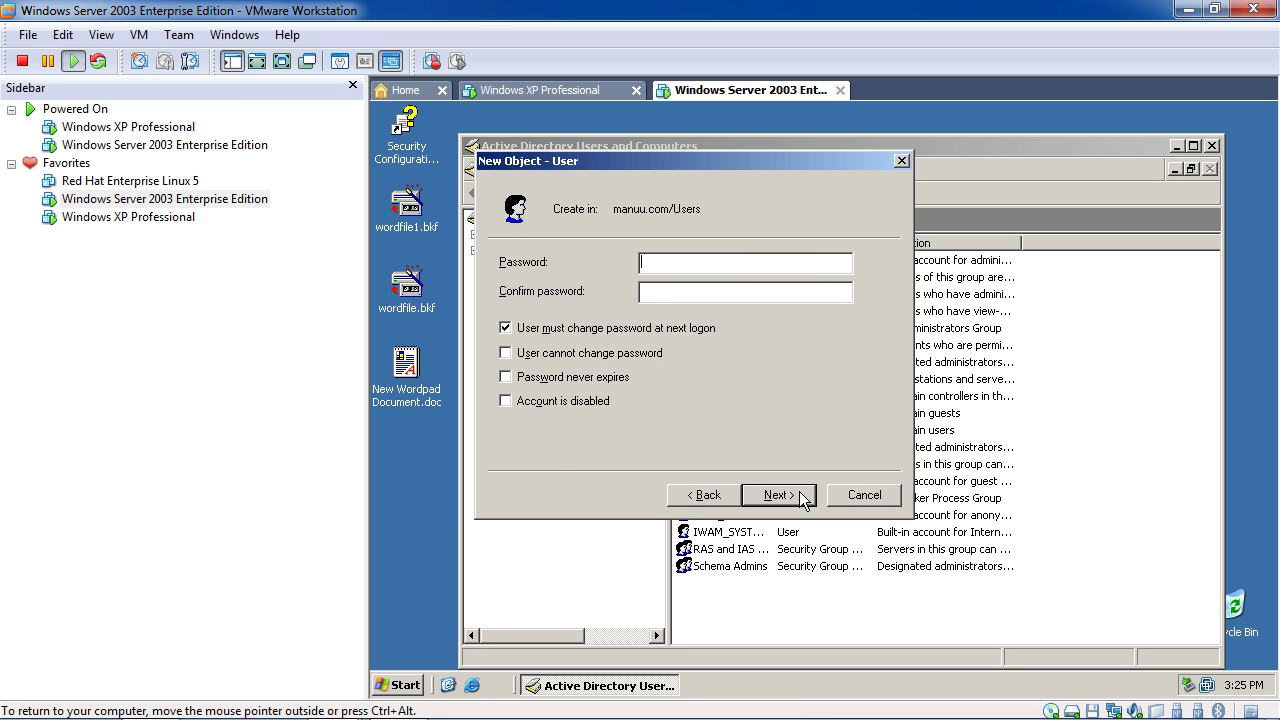
type("demo1")
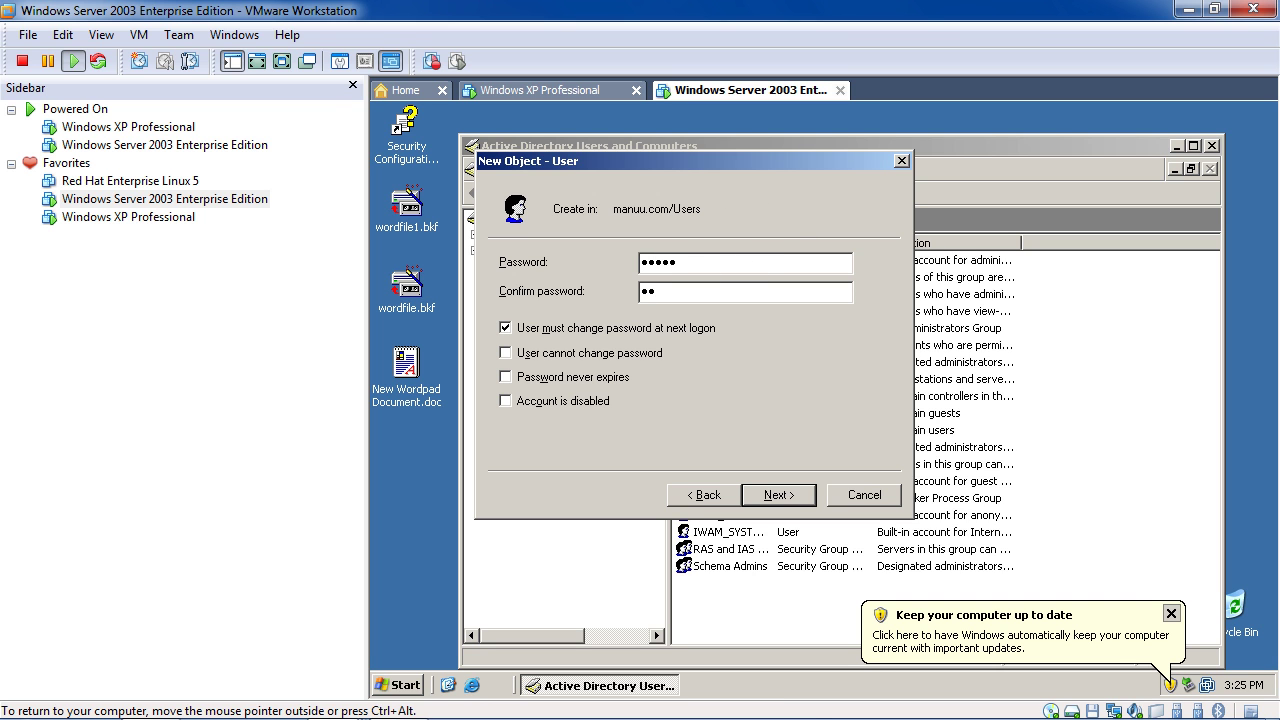
Clear 'User must change password', attempt to finish, dismiss the password-policy error, and close the wizard
left_click(648, 328)
left_click(775, 495)
left_click(779, 495)
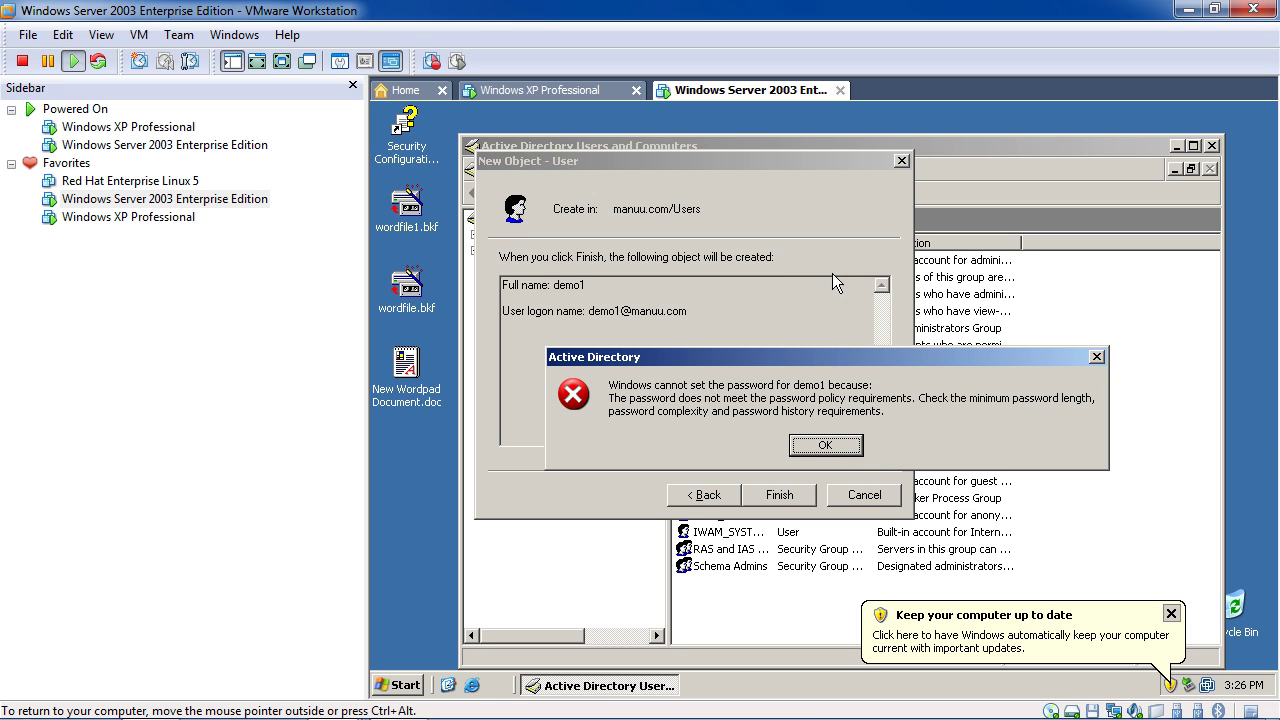
left_click_drag(822, 356, 795, 259)
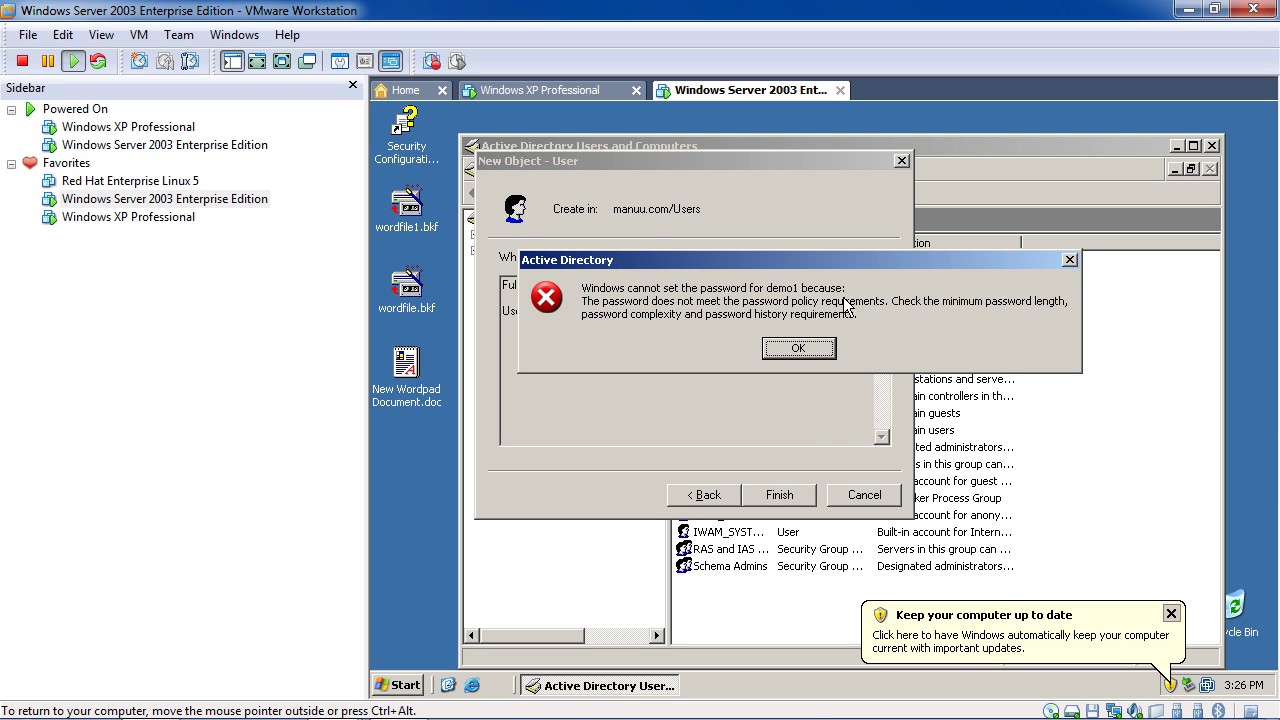
left_click(799, 348)
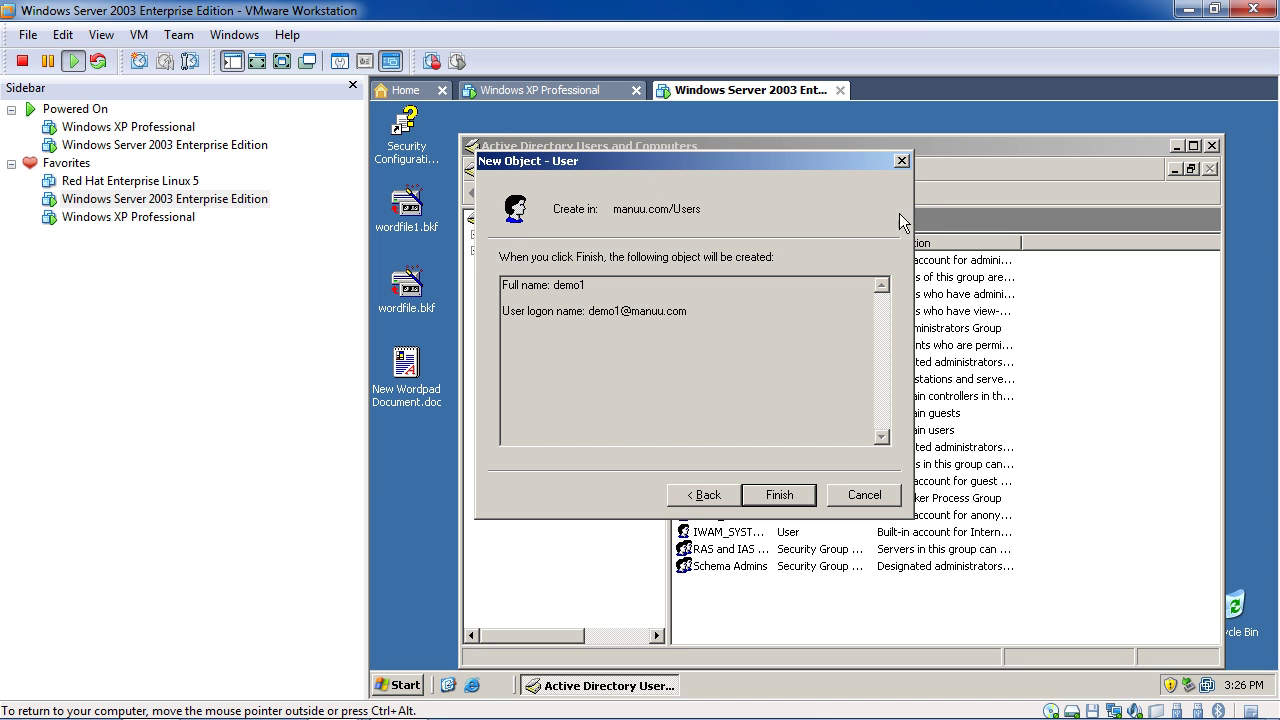
left_click(901, 161)
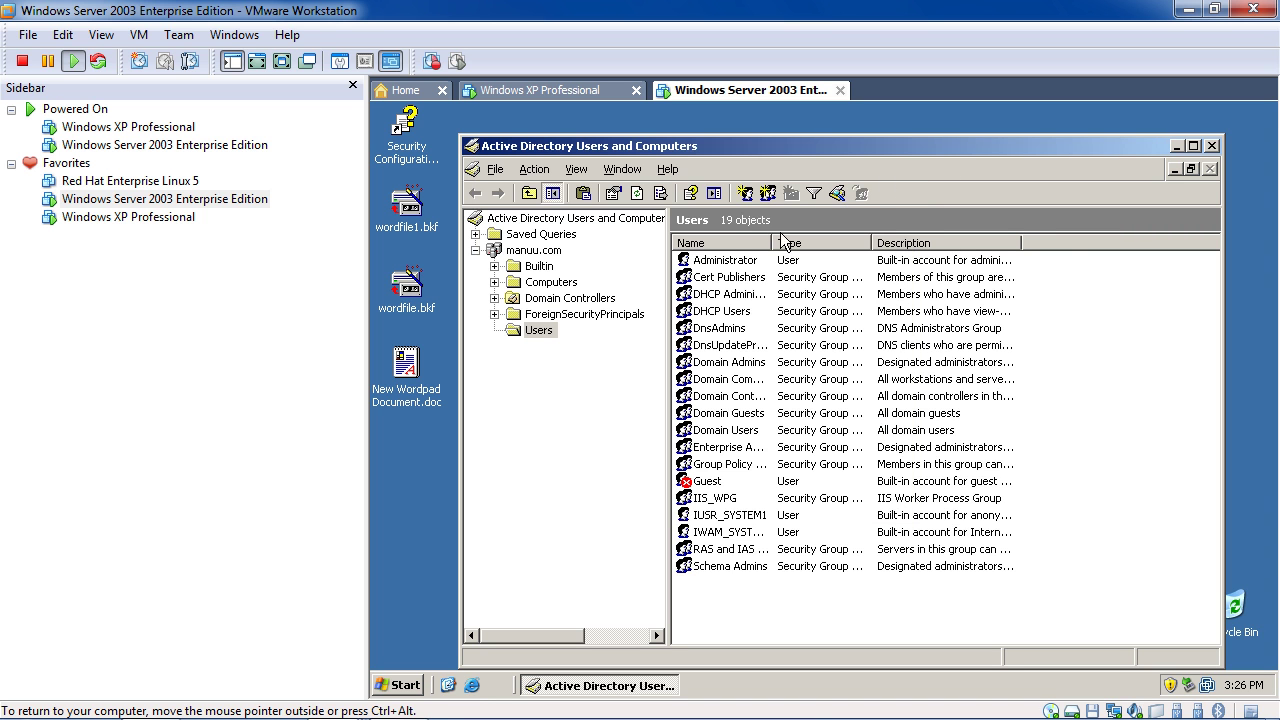
Launch the Domain Controller Security Policy and Domain Security Policy consoles from Administrative Tools
left_click(404, 678)
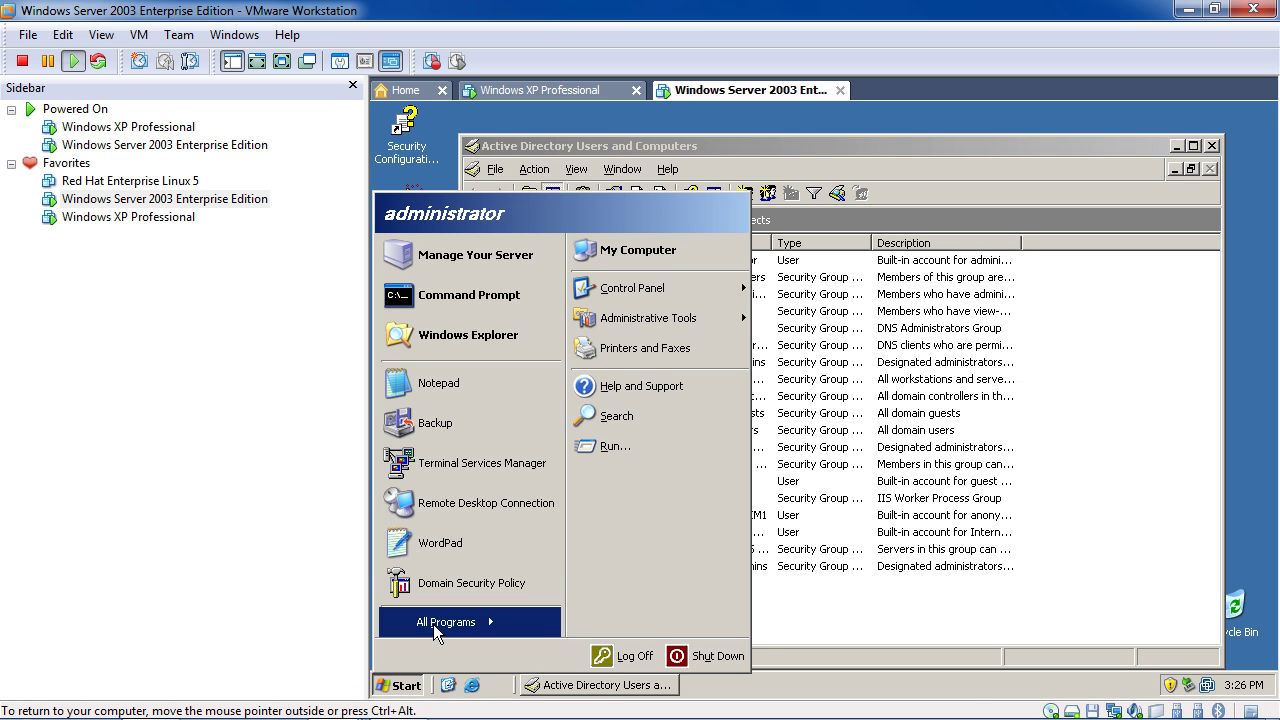
mouse_move(433, 624)
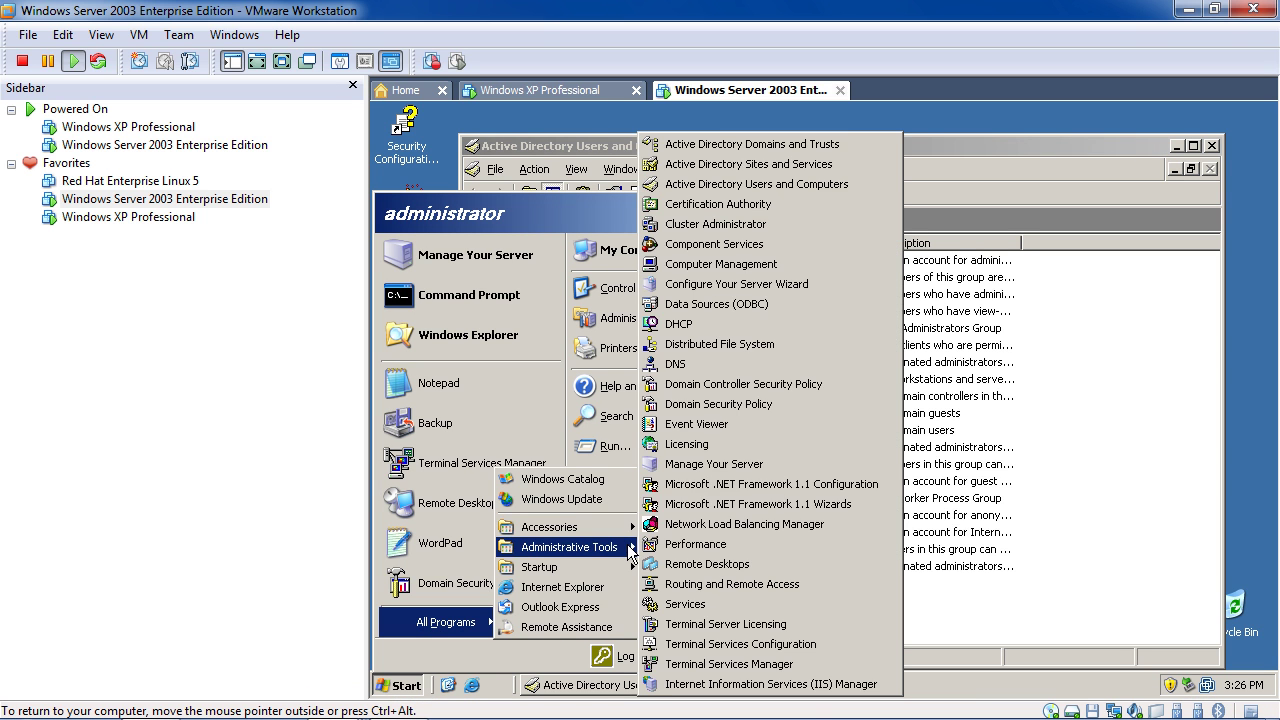
mouse_move(631, 535)
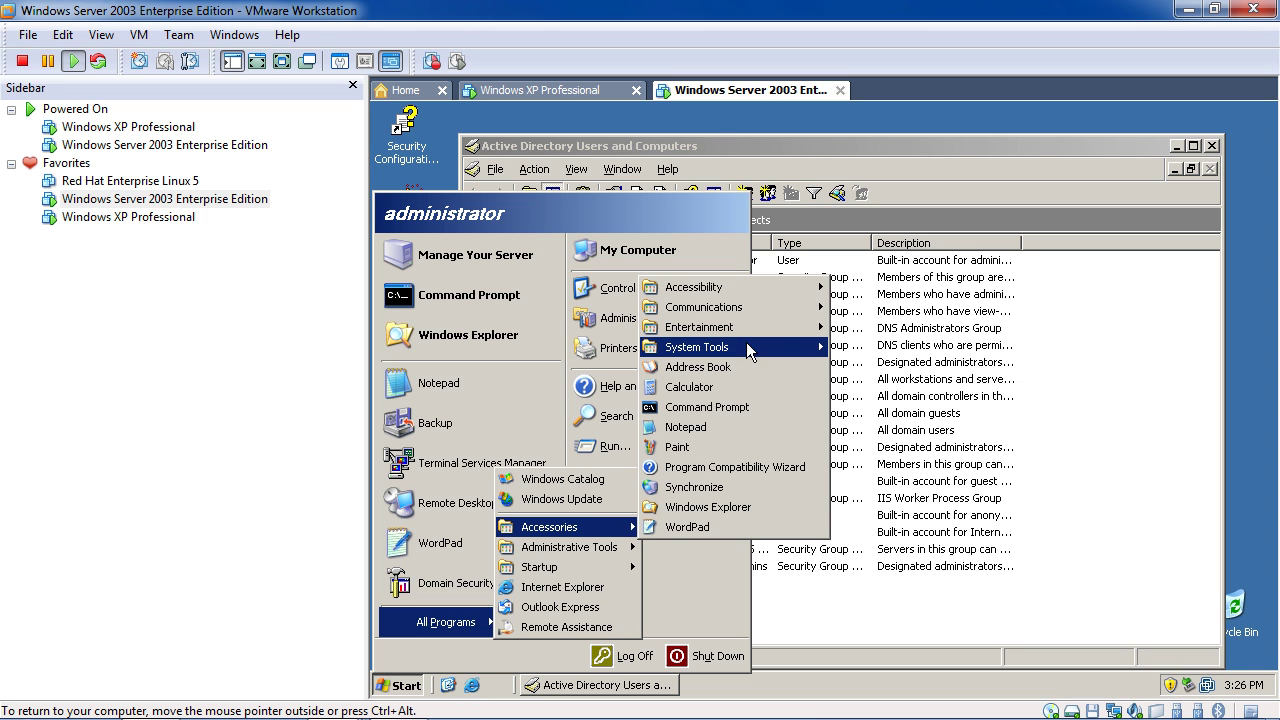
mouse_move(575, 547)
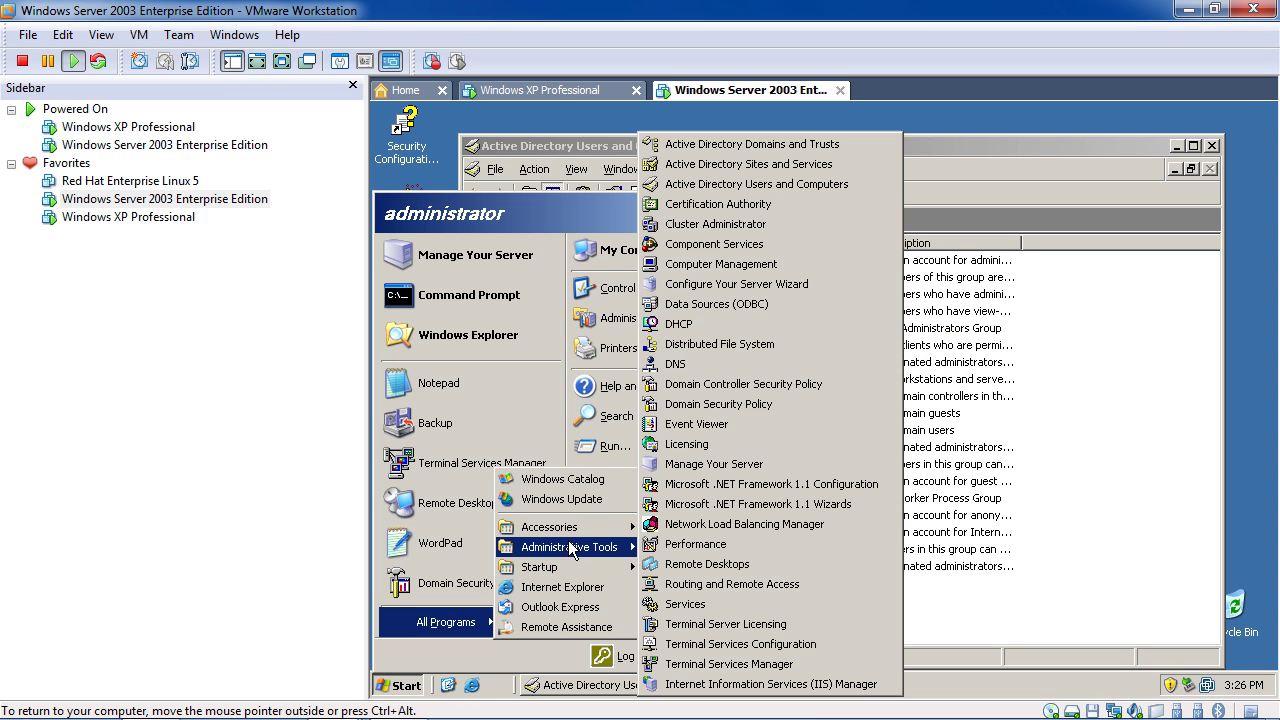
left_click(772, 393)
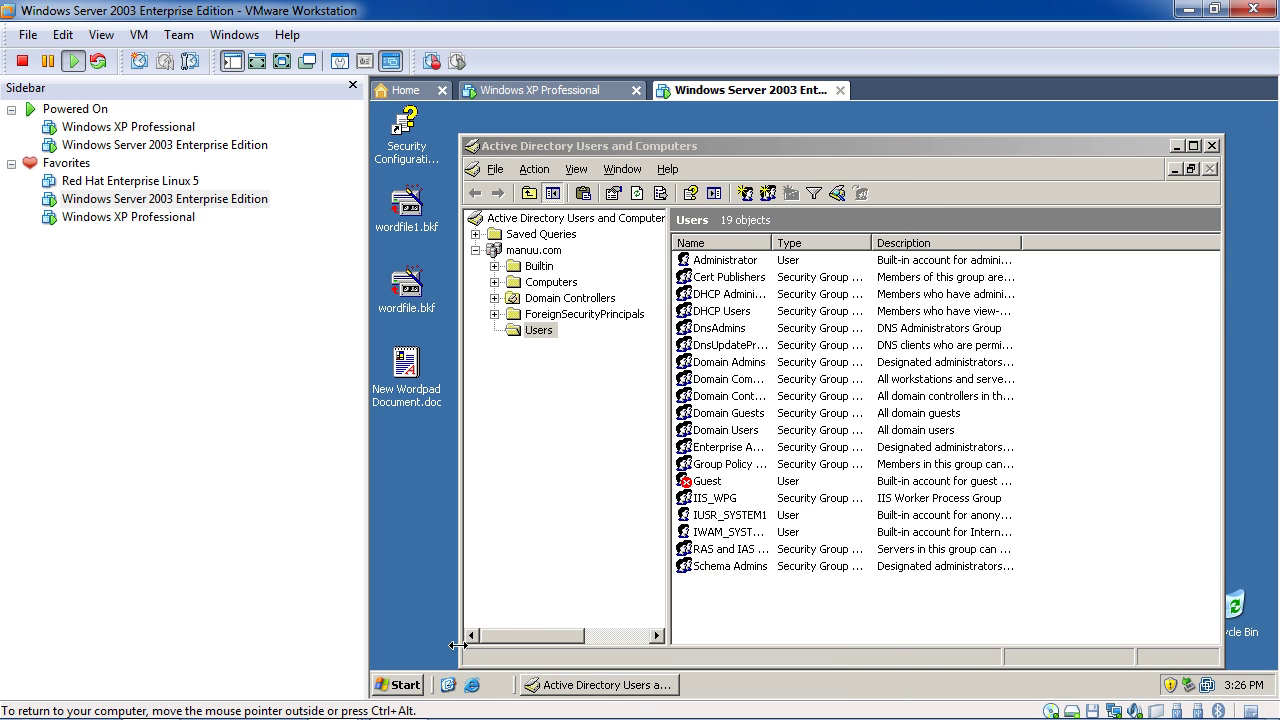
left_click(405, 686)
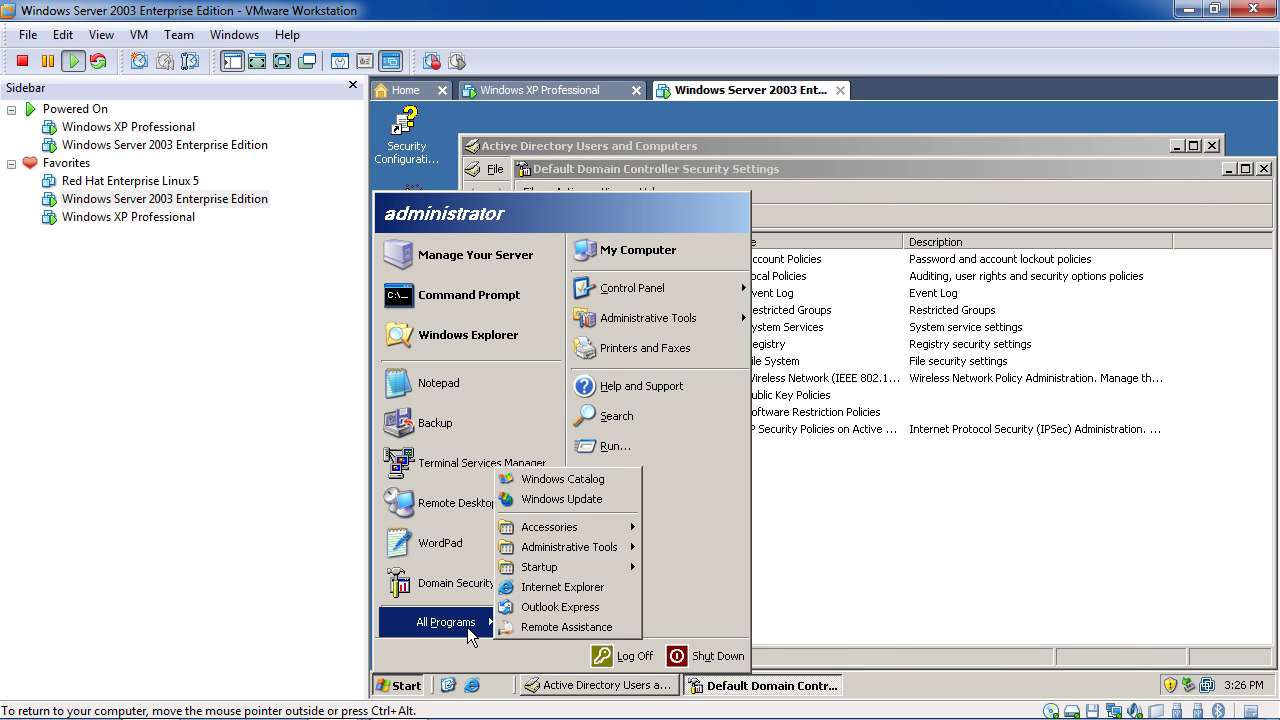
mouse_move(600, 550)
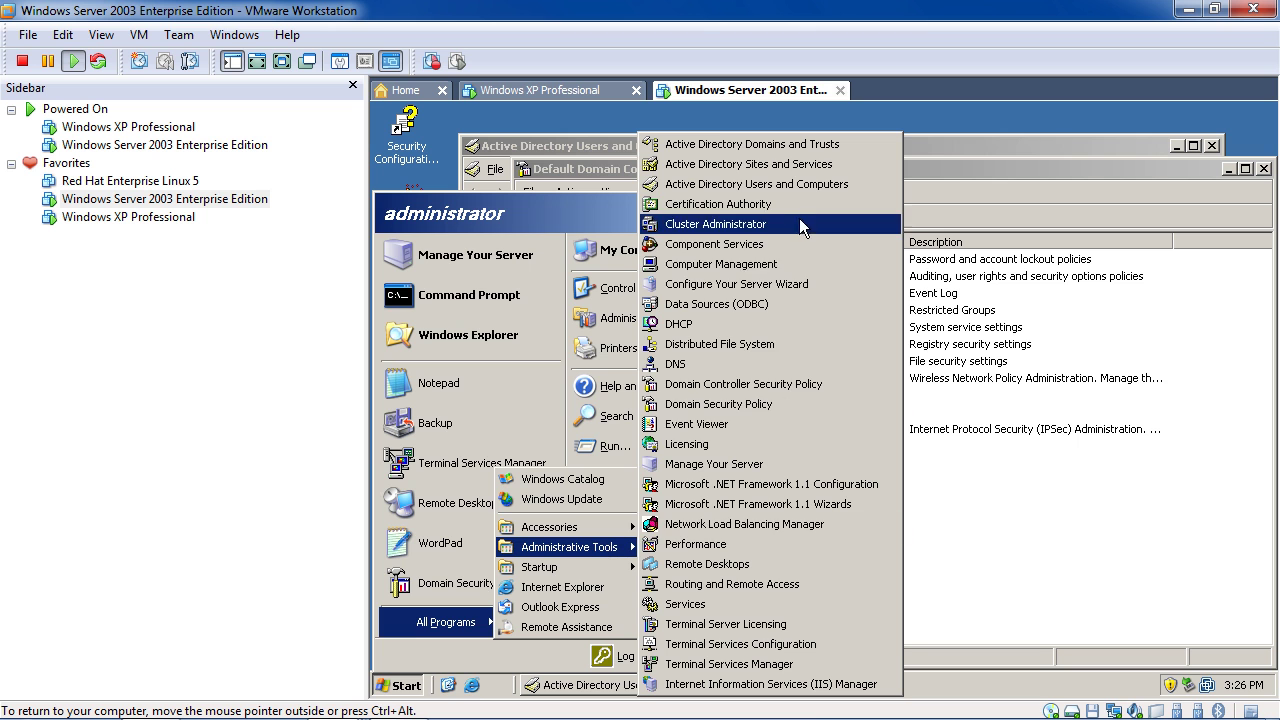
left_click(760, 404)
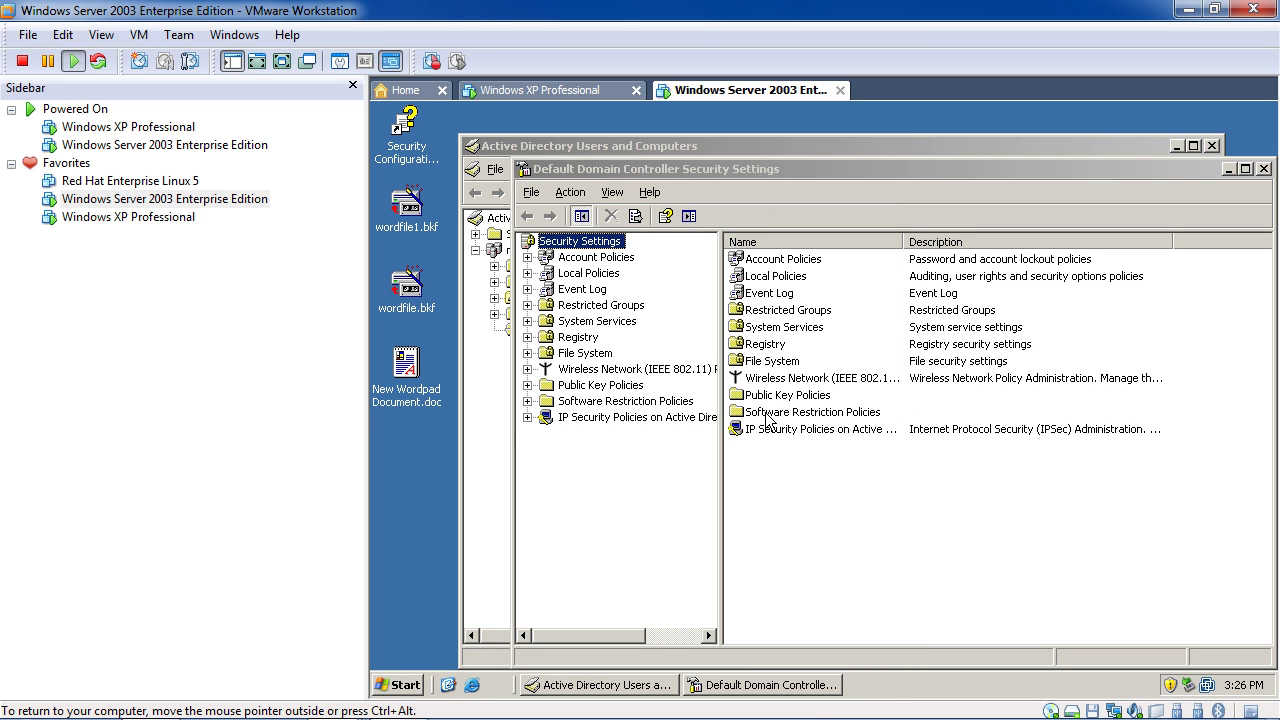
Set 'Password must meet complexity requirements' to Enabled in the Default Domain Security Settings
double_click(805, 237)
double_click(803, 239)
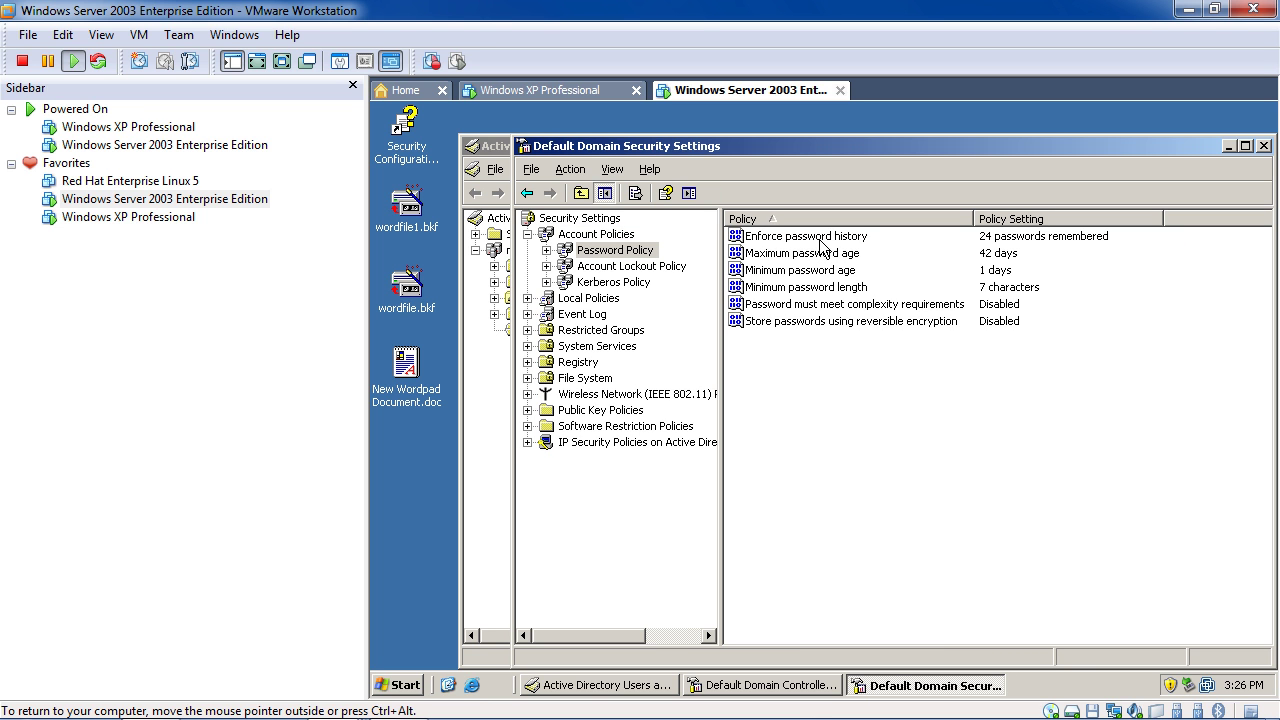
double_click(848, 305)
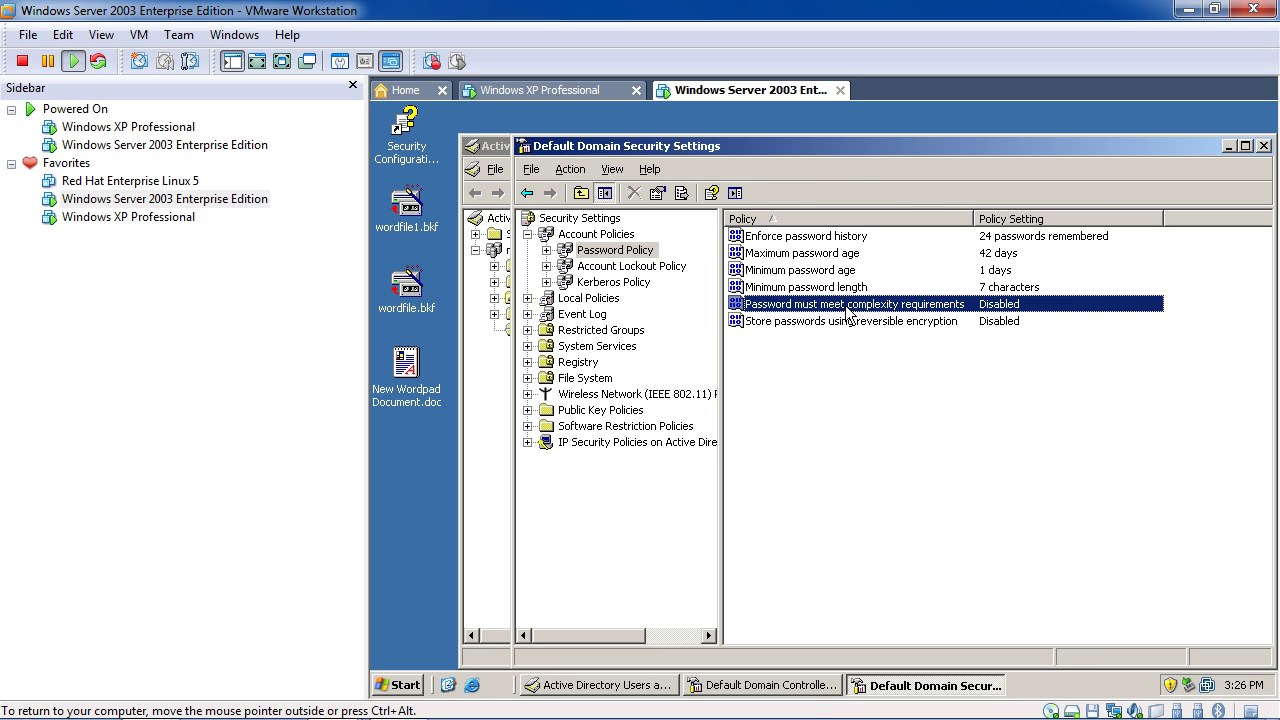
left_click(762, 291)
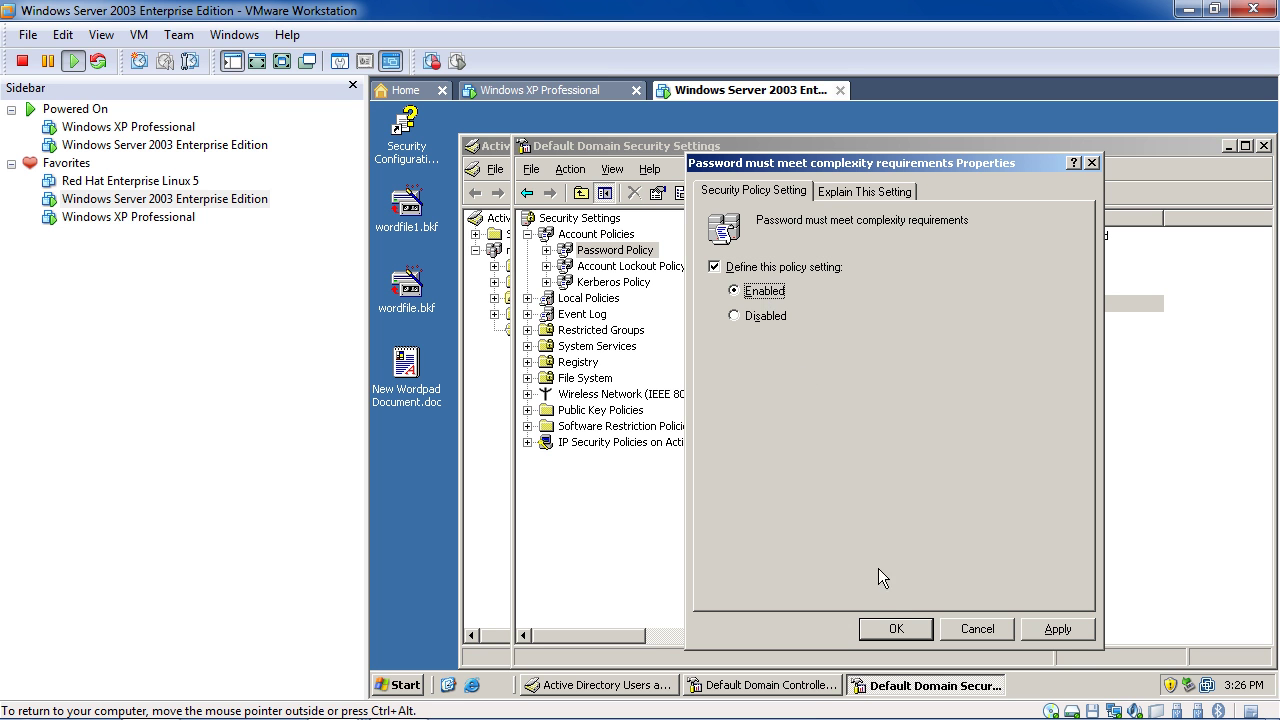
left_click(895, 630)
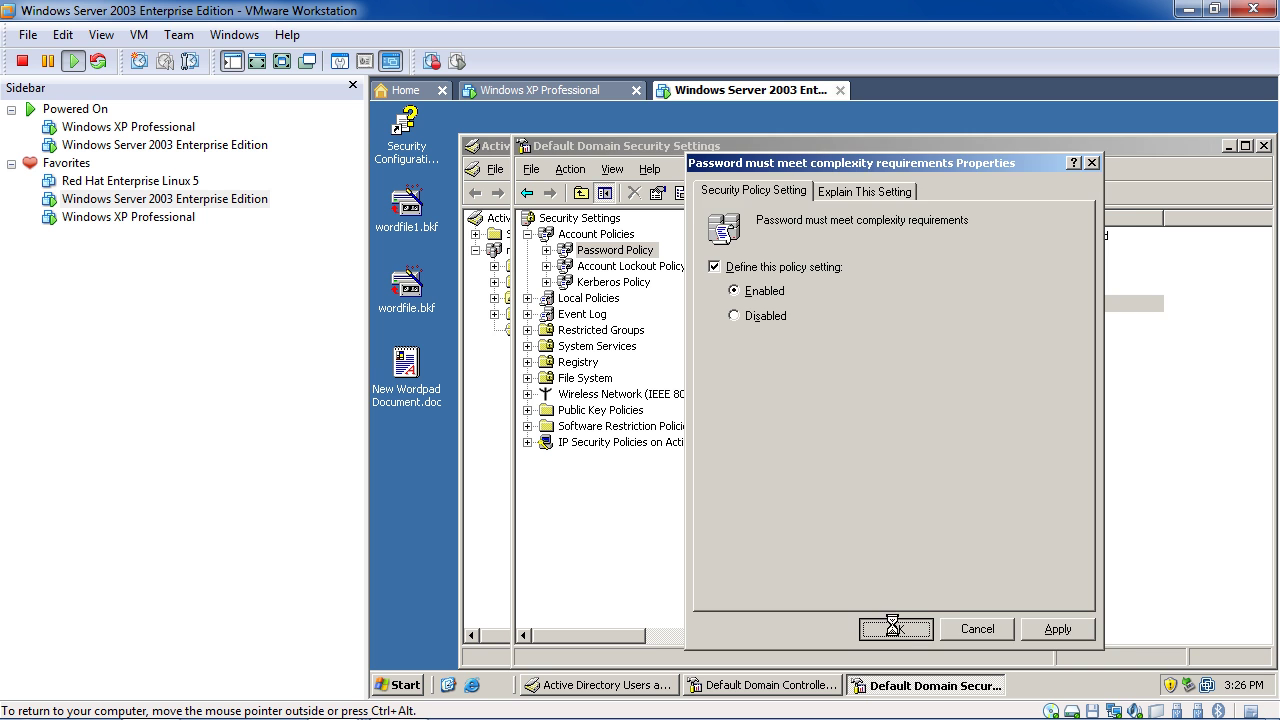
left_click(495, 148)
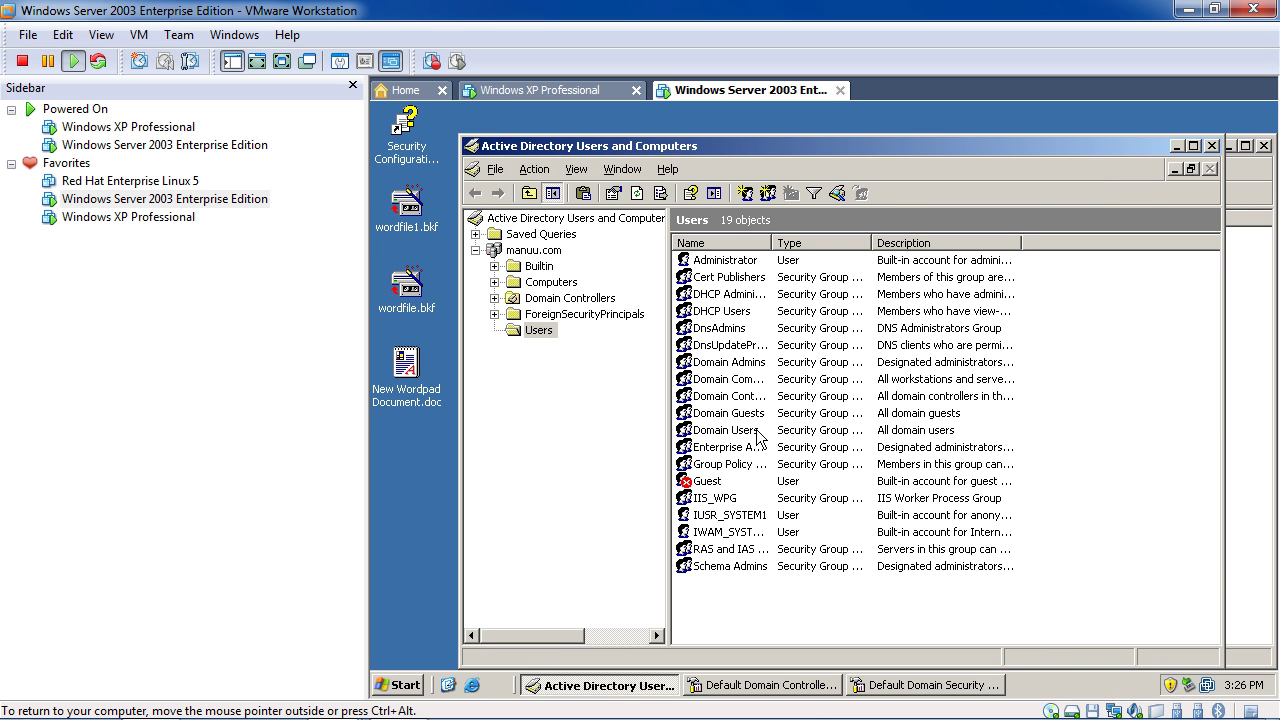
Set password complexity to Disabled in the Domain Controller Security Settings
left_click(771, 688)
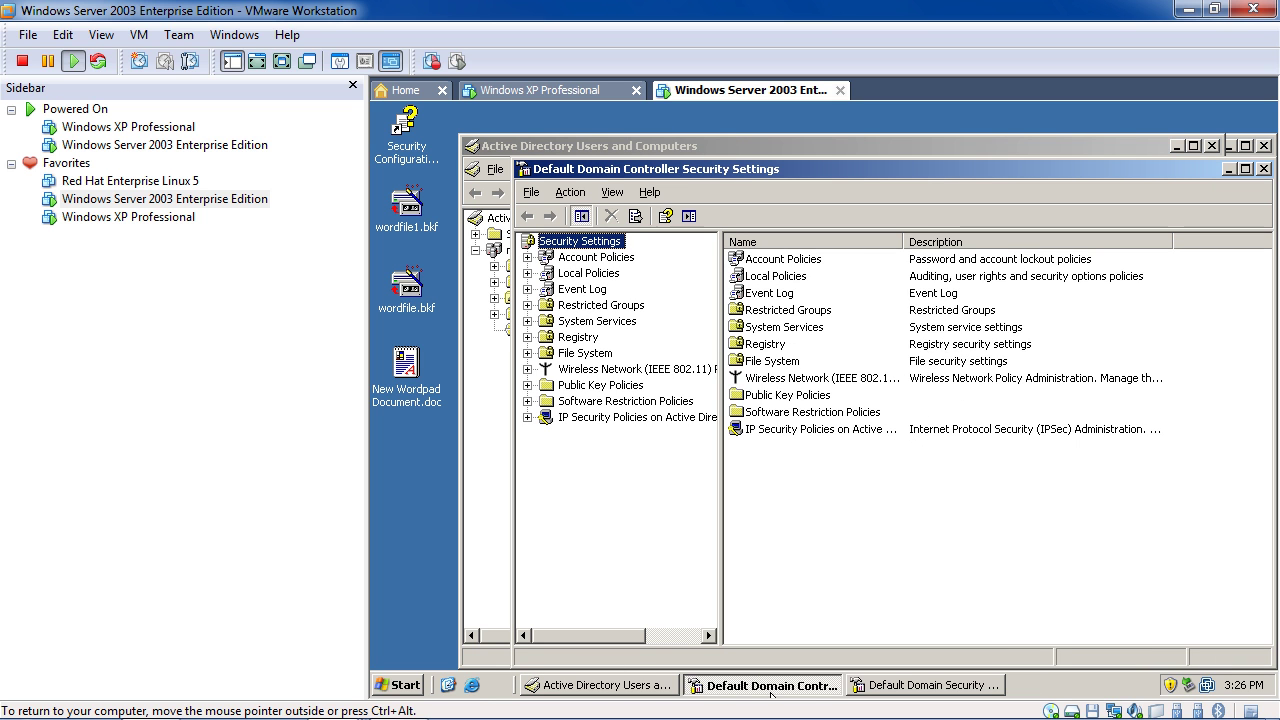
double_click(797, 262)
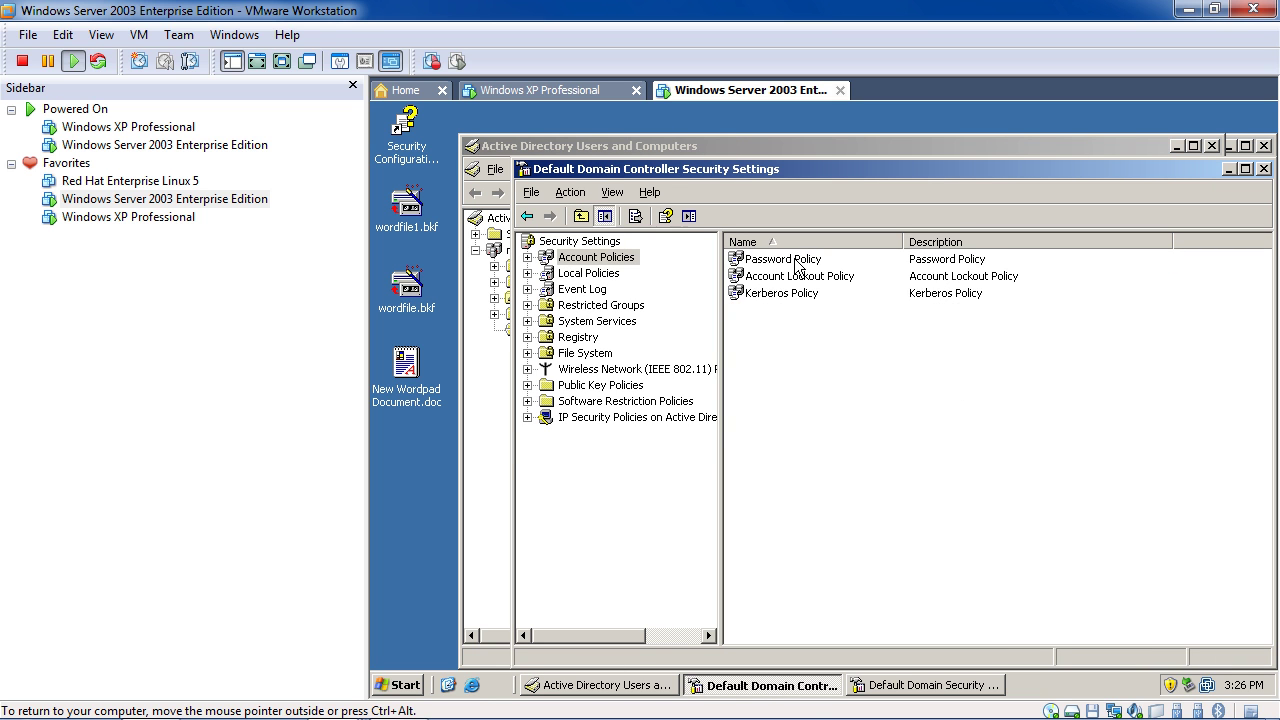
double_click(797, 262)
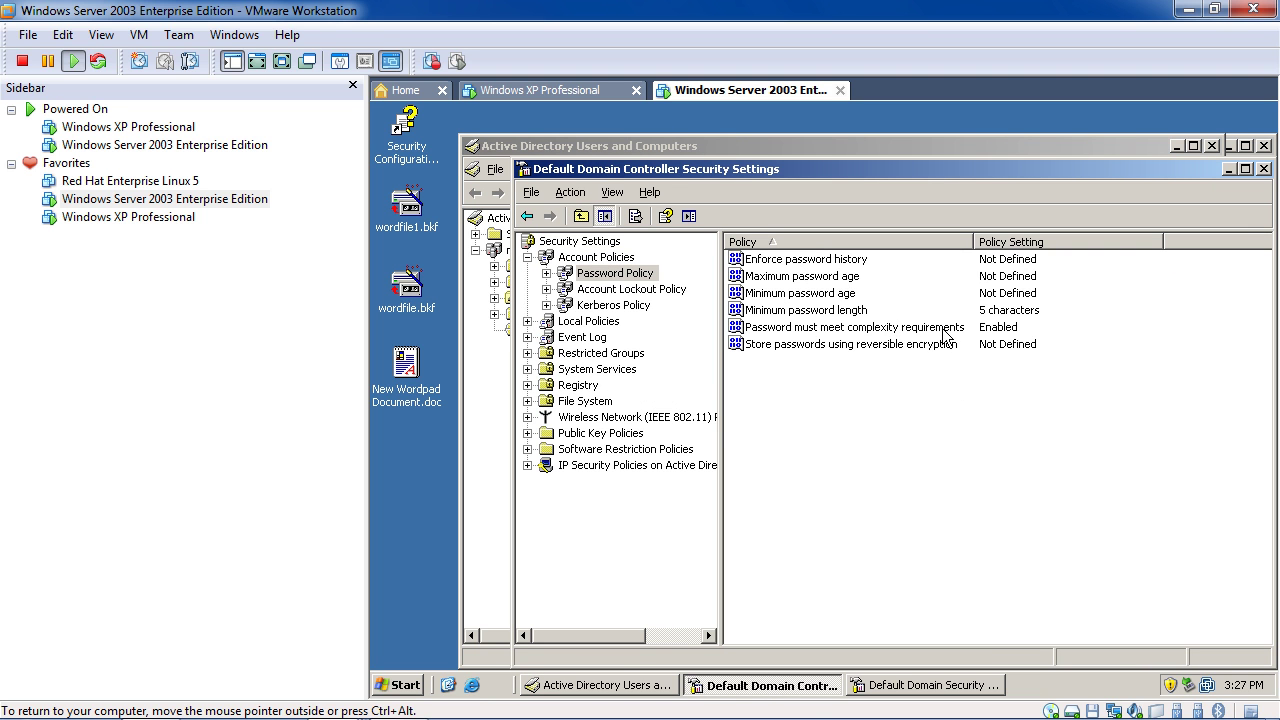
double_click(945, 330)
left_click(742, 336)
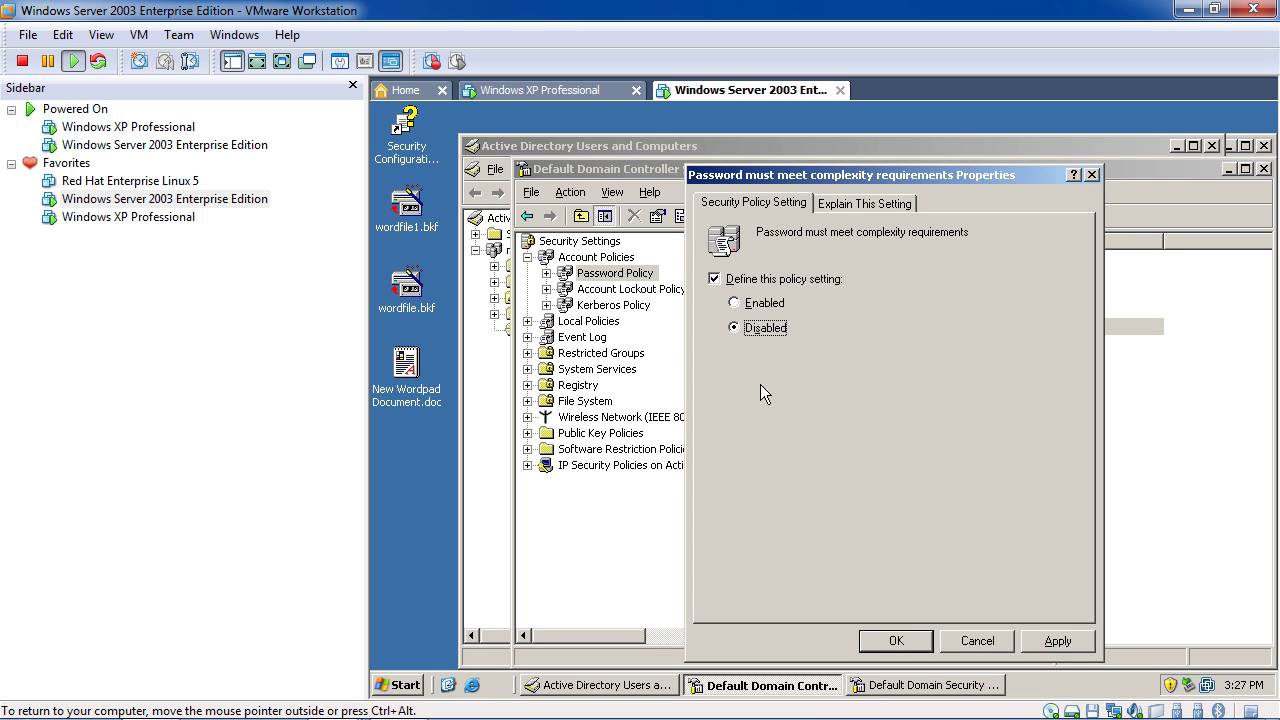
left_click(894, 641)
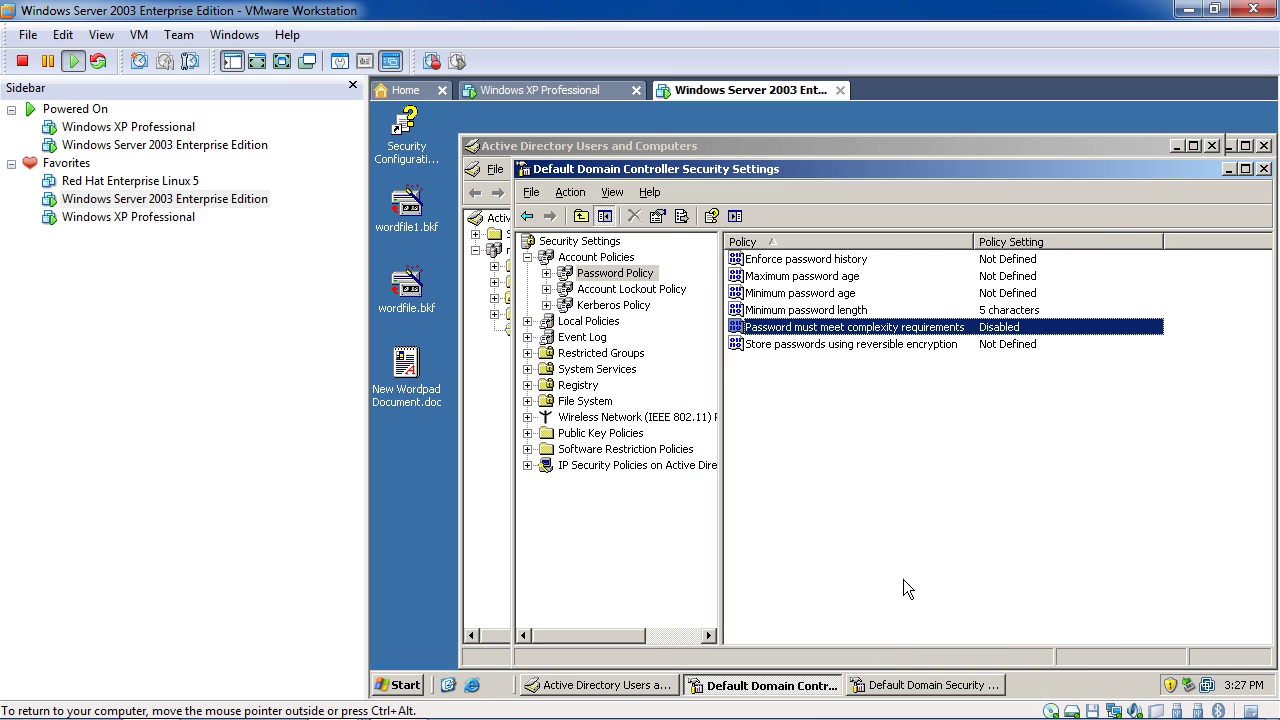
Run gpupdate in a command prompt to refresh group policy
mouse_move(370, 700)
left_click(401, 686)
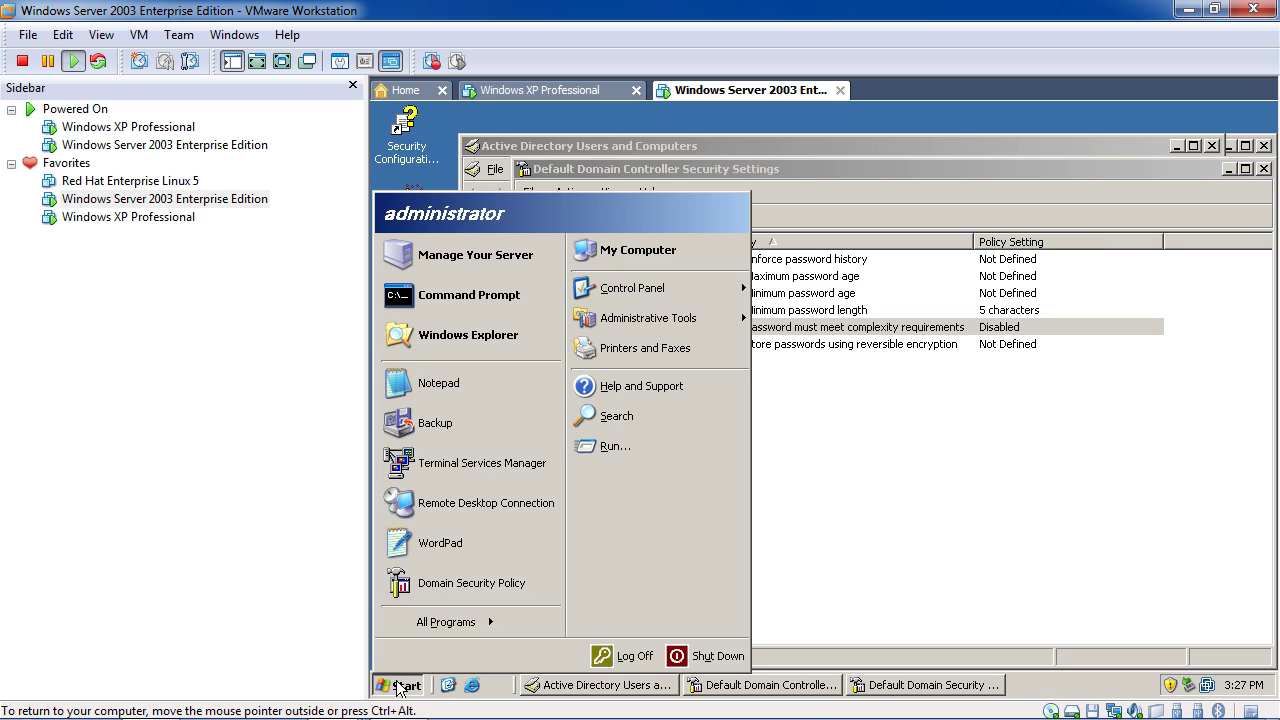
left_click(613, 446)
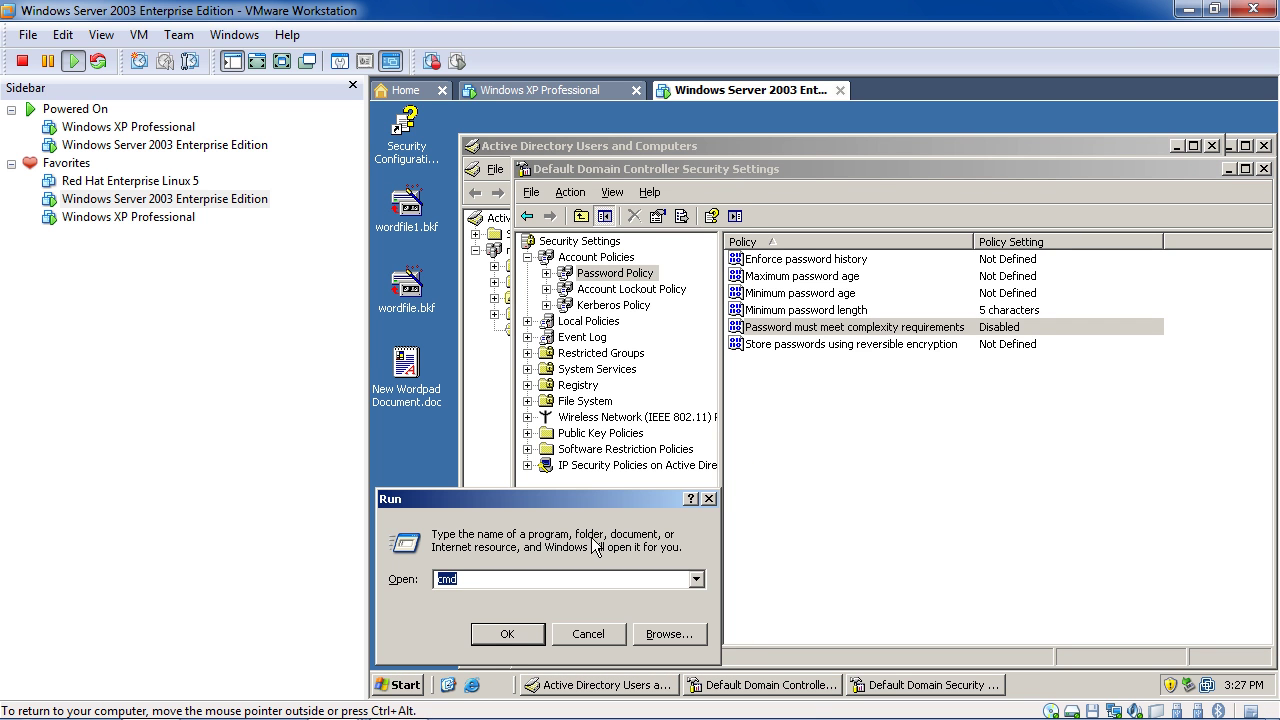
key("Return")
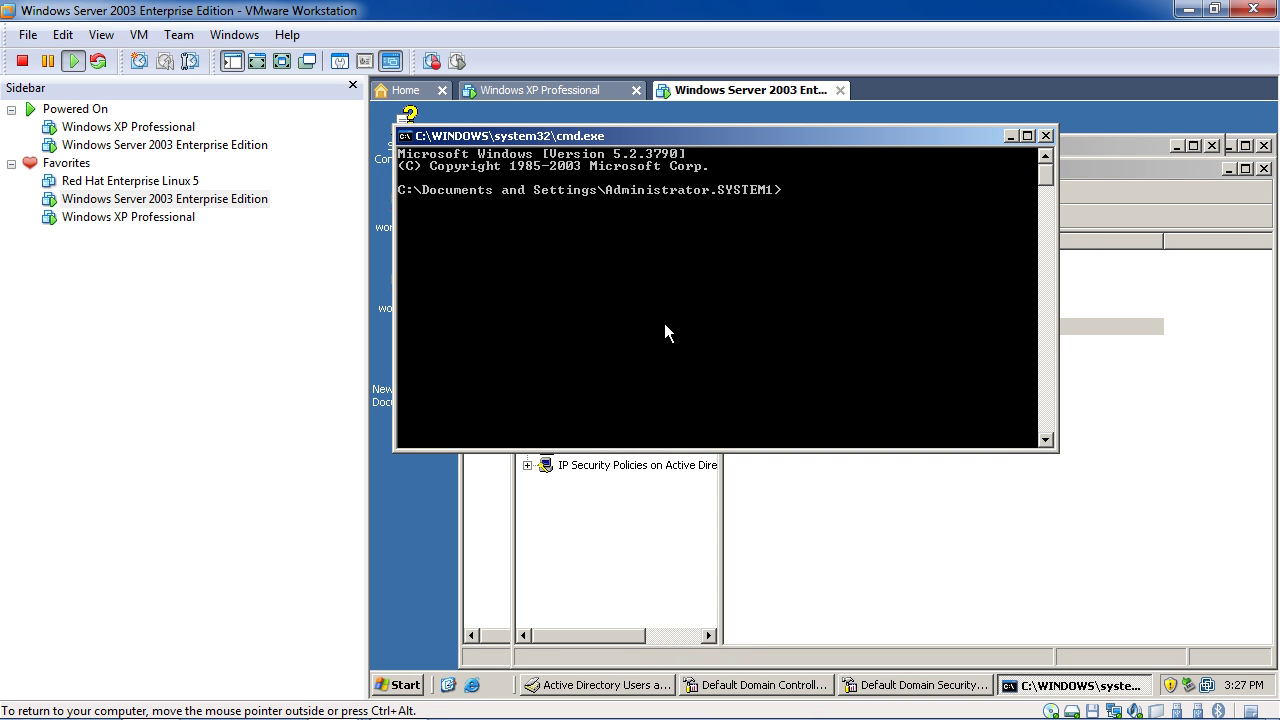
type("gpupdate")
key("Return")
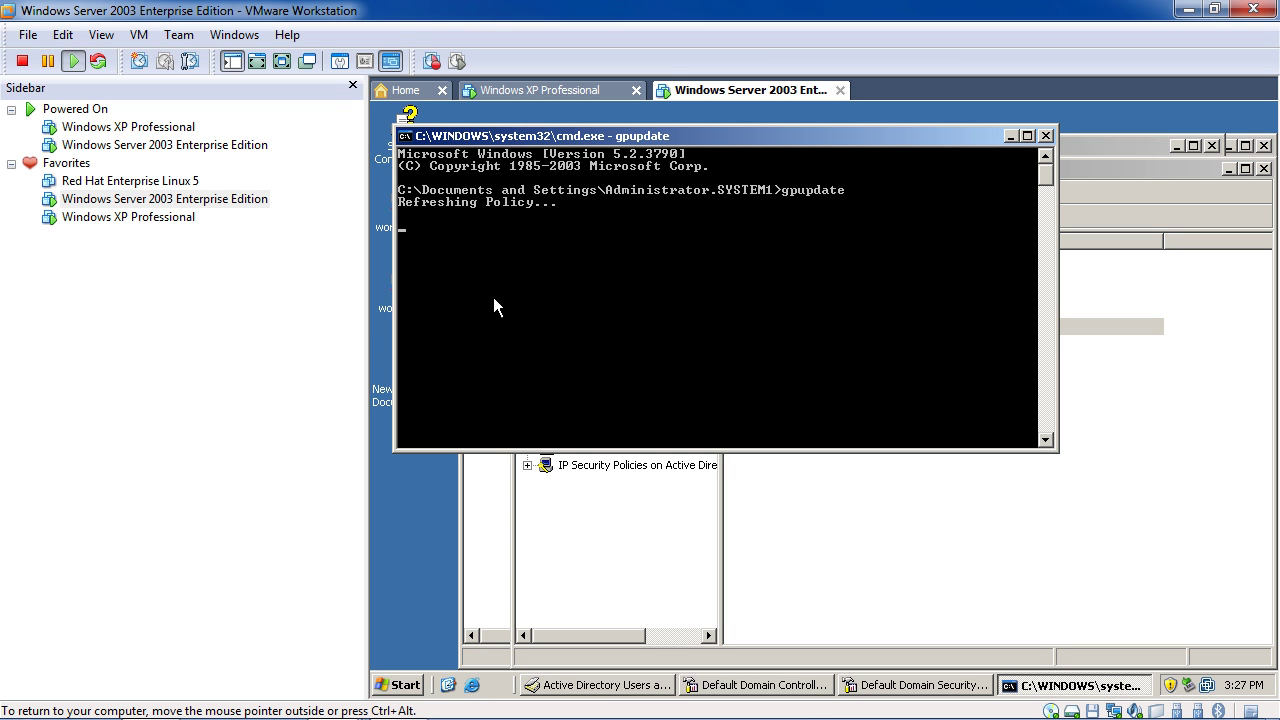
Return to Active Directory Users and Computers and start a new demo1 user in Users
left_click(867, 532)
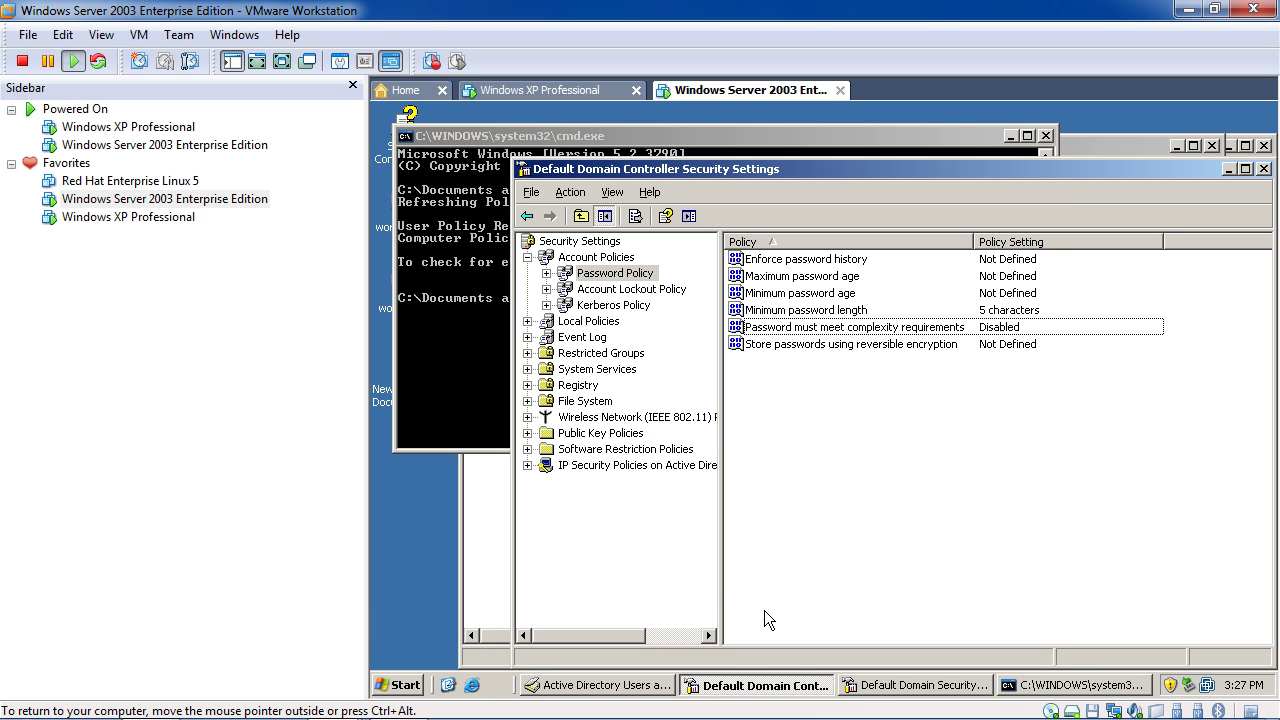
left_click(1009, 136)
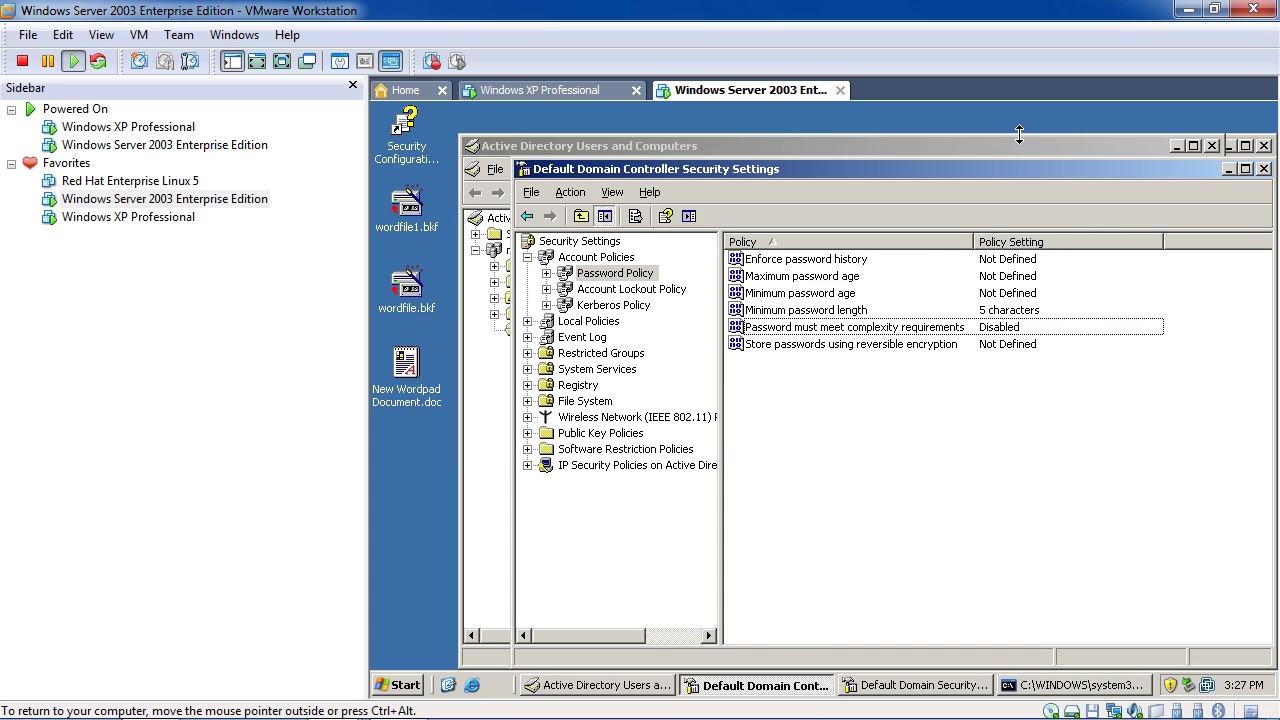
left_click(1008, 146)
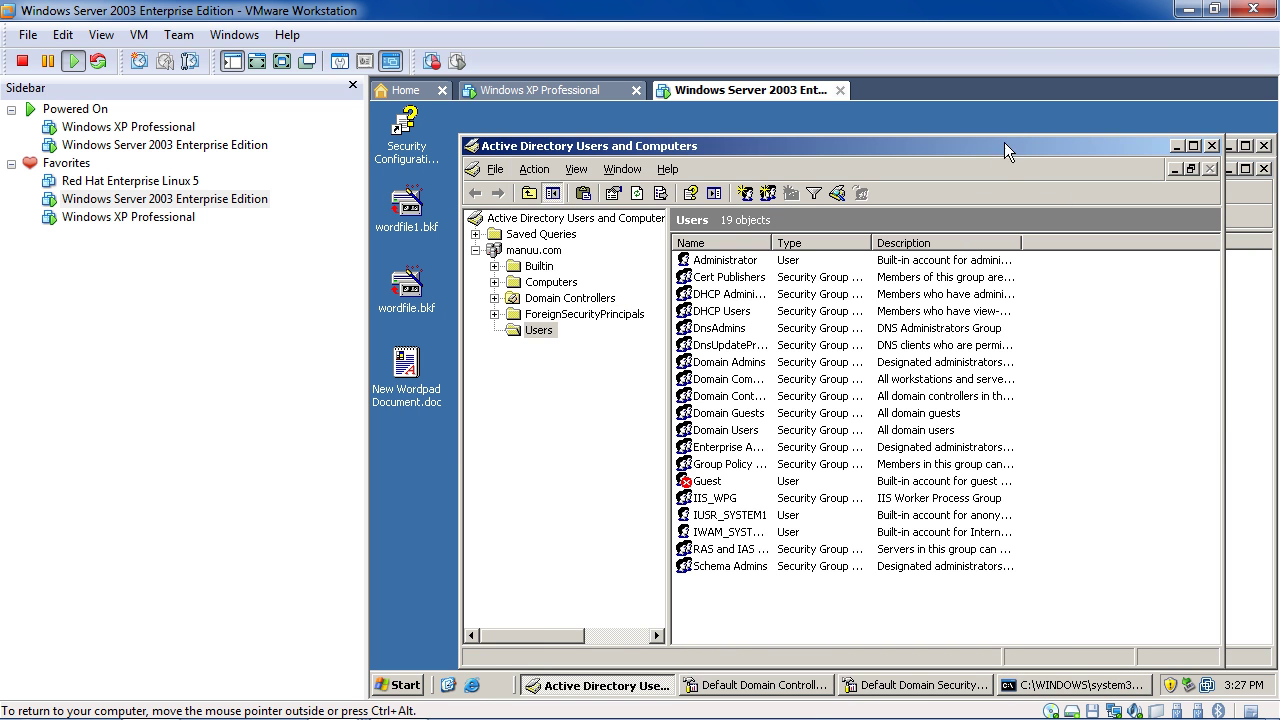
right_click(744, 583)
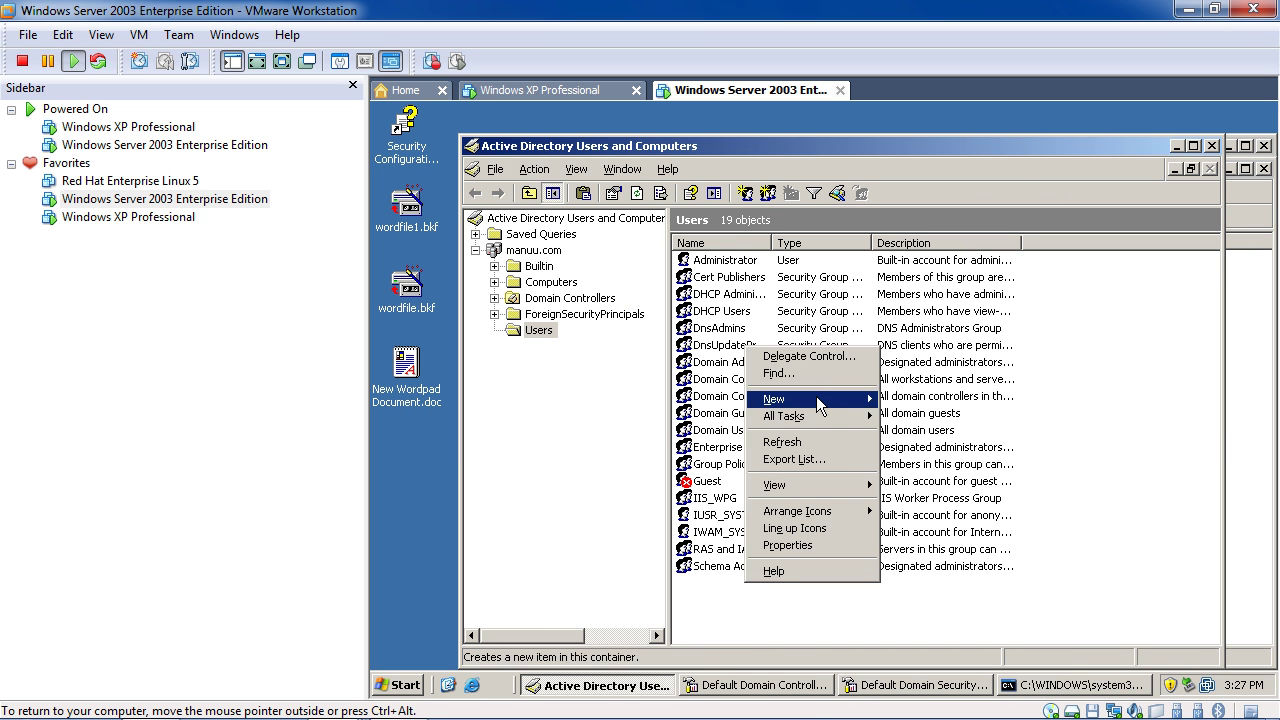
mouse_move(816, 398)
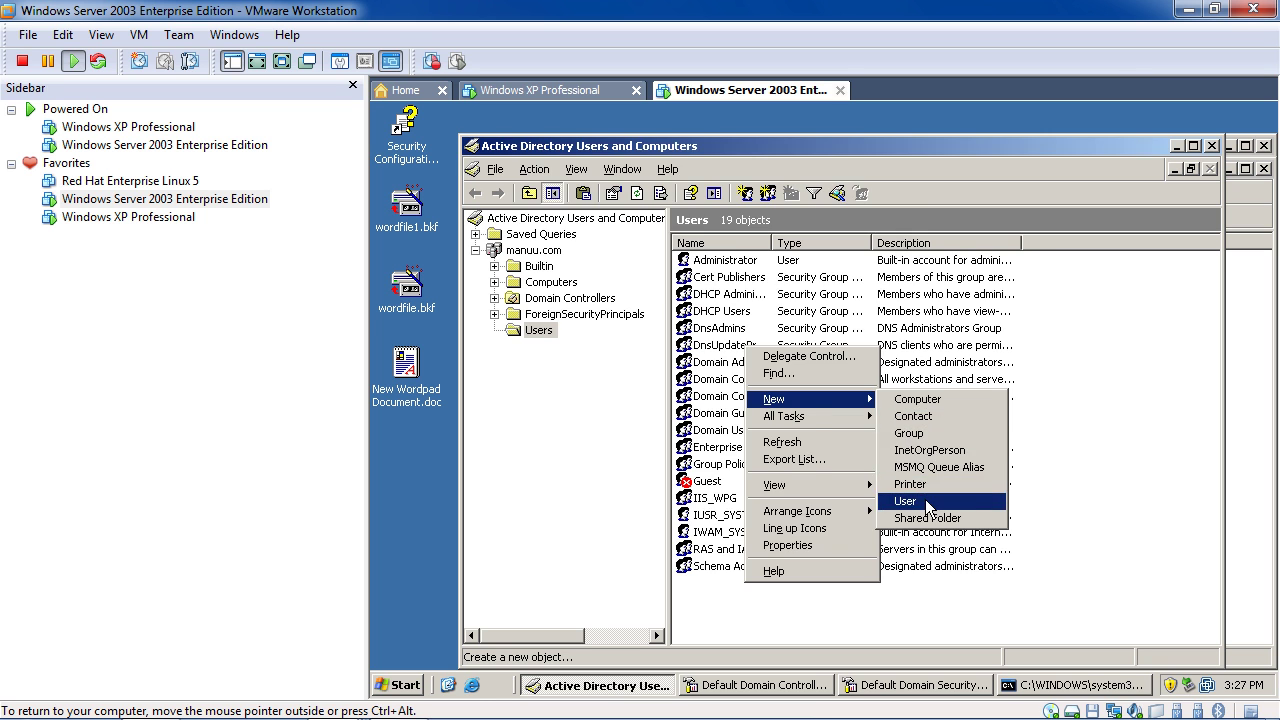
left_click(926, 501)
type("demo1")
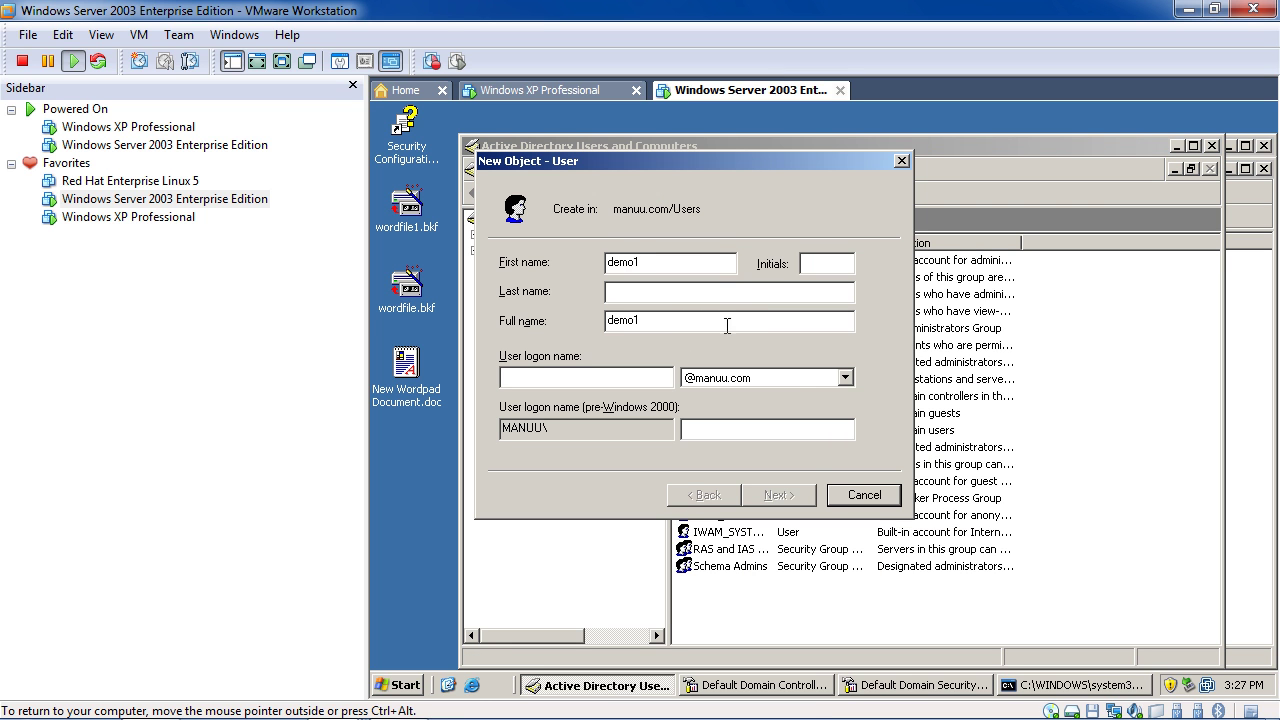
type("demo1")
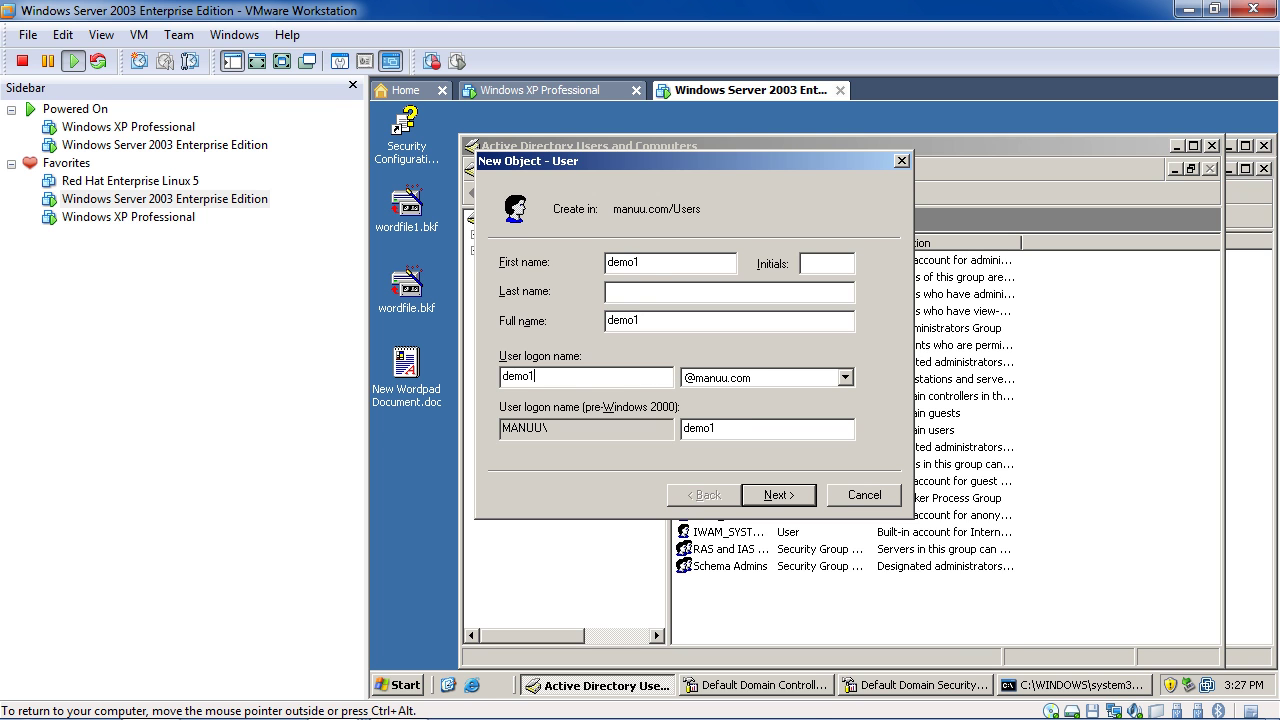
left_click(793, 496)
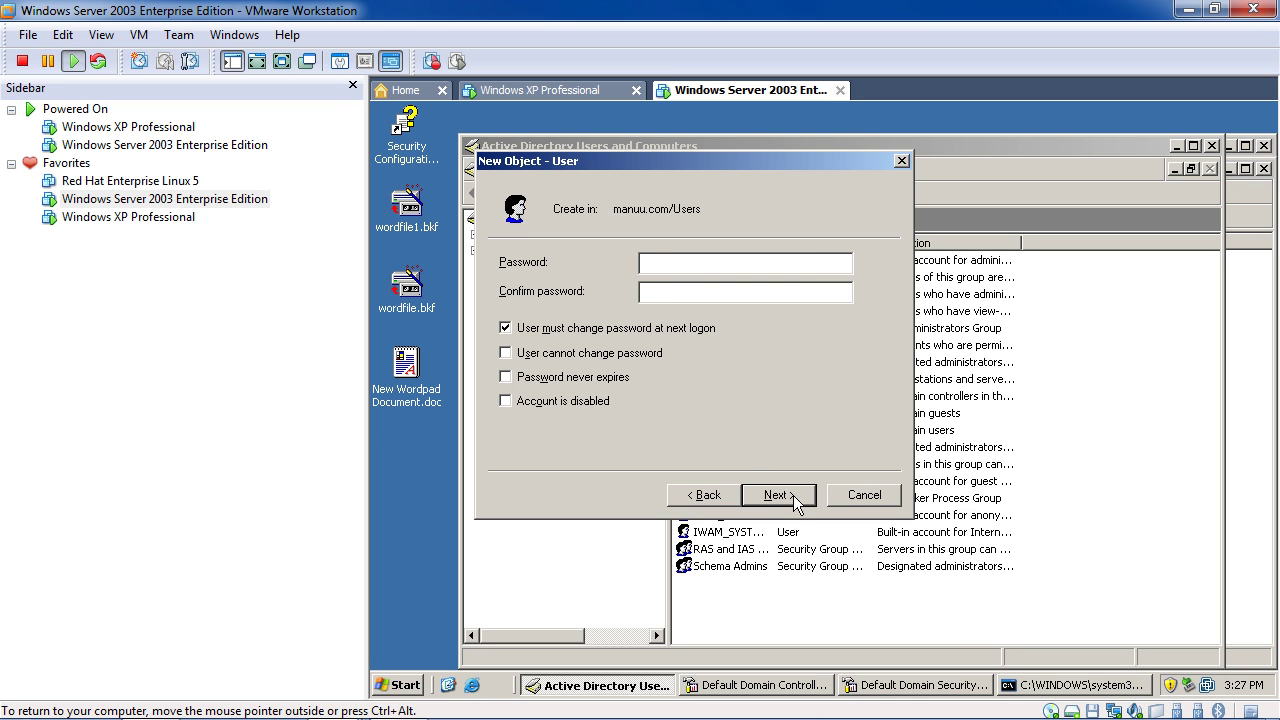
Clear the forced password change, enter and confirm a password, then cancel after the policy error
left_click(682, 330)
left_click(700, 264)
type("•••••")
left_click(686, 292)
type("•••••")
left_click(780, 494)
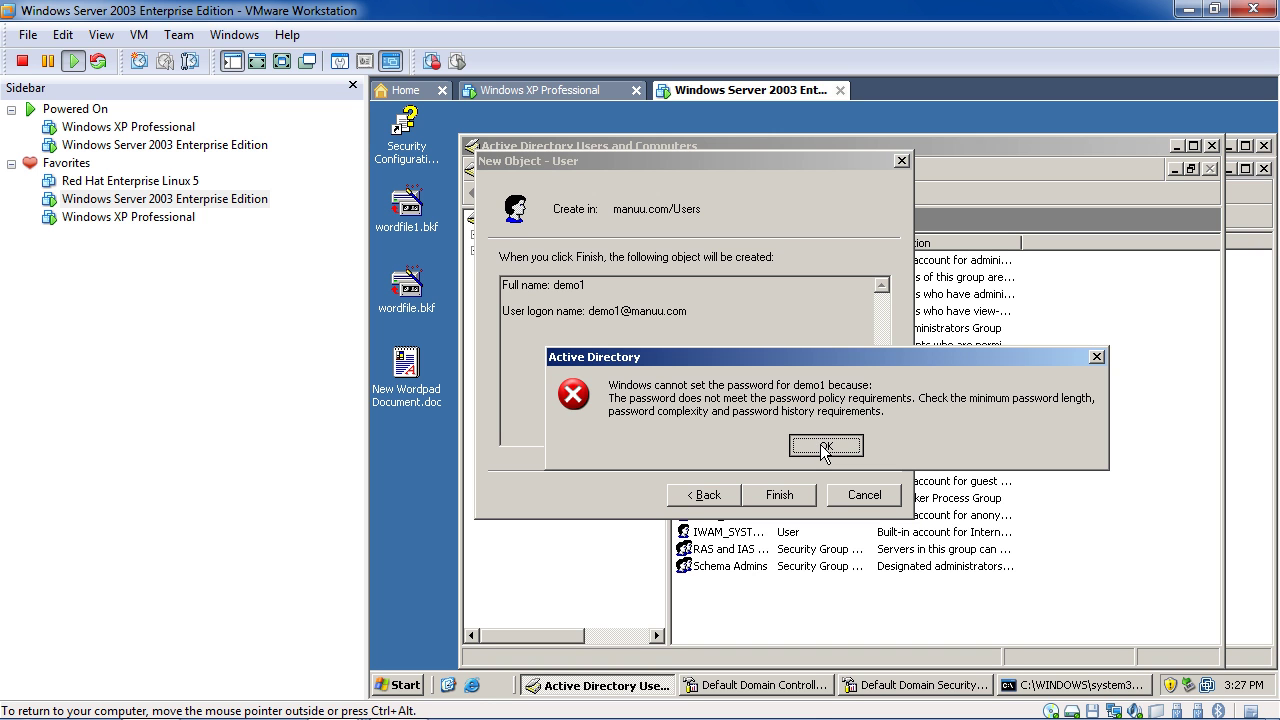
left_click(821, 450)
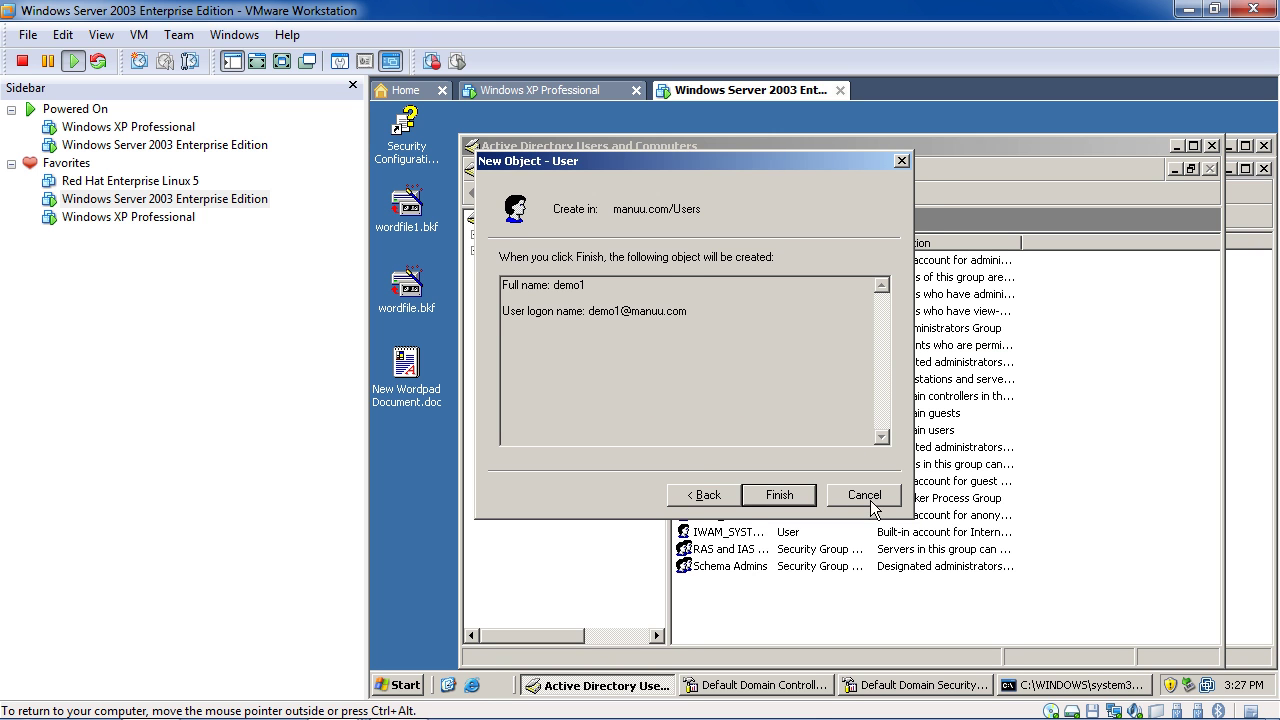
left_click(866, 497)
left_click(400, 686)
Set password complexity to Disabled in the Default Domain Security Settings
left_click(710, 685)
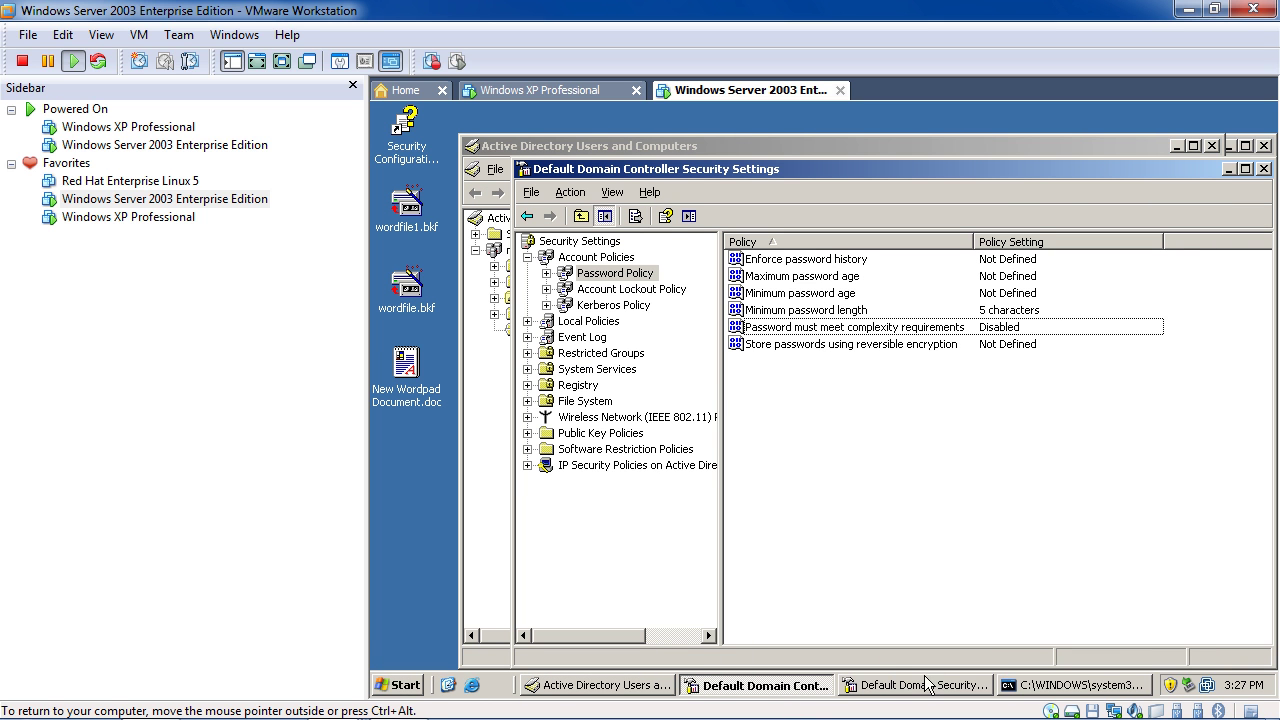
left_click(926, 686)
double_click(951, 304)
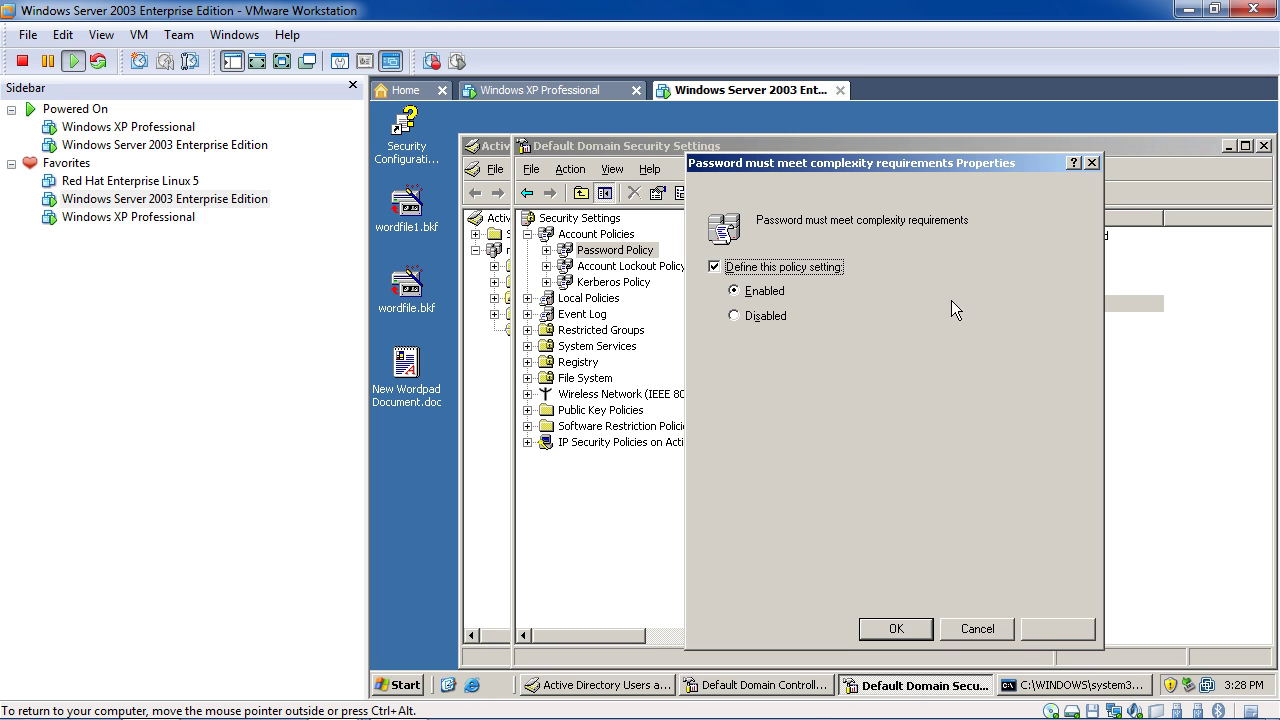
left_click(765, 318)
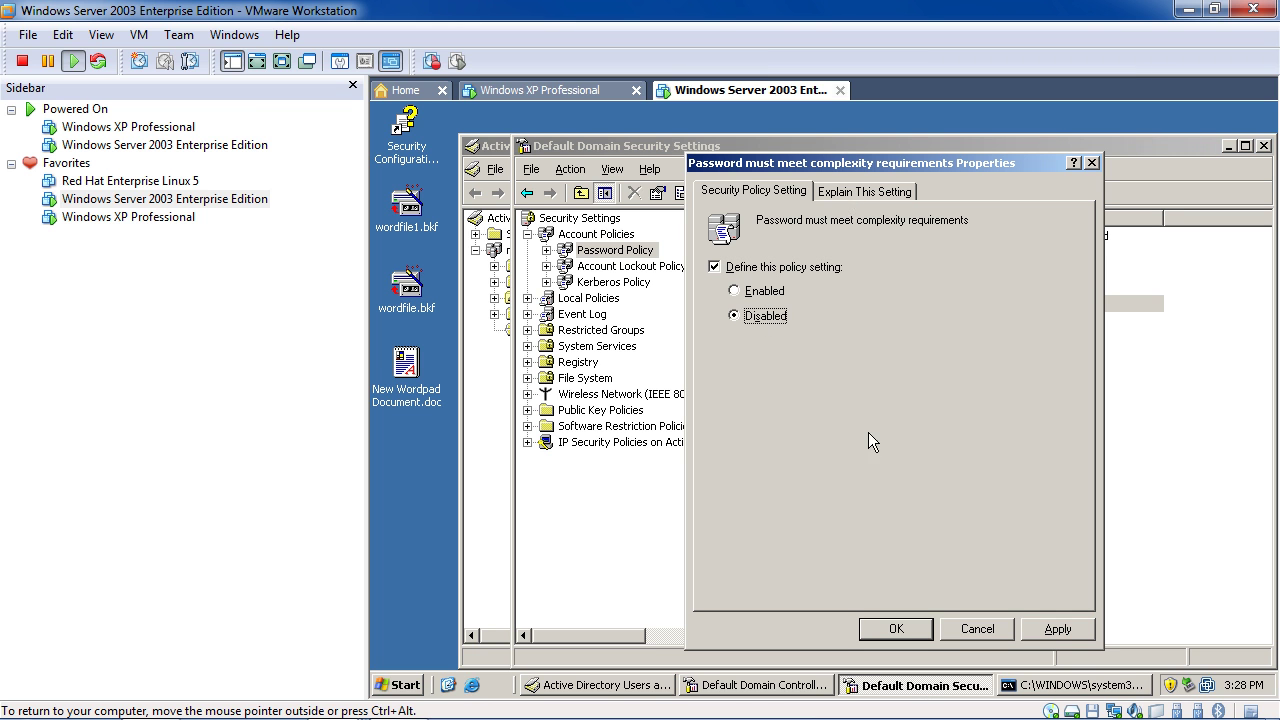
left_click(896, 629)
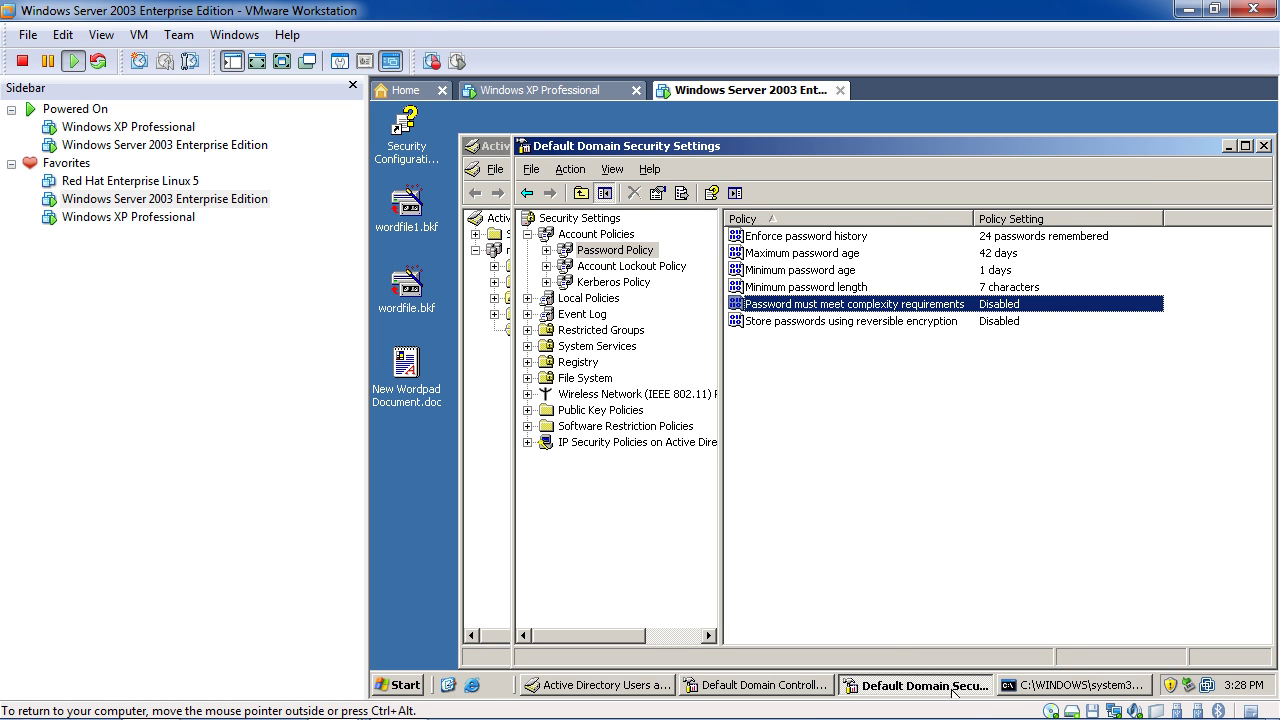
In the Domain Controller settings, enable complexity and set Enforce password history to 4 passwords
left_click(804, 688)
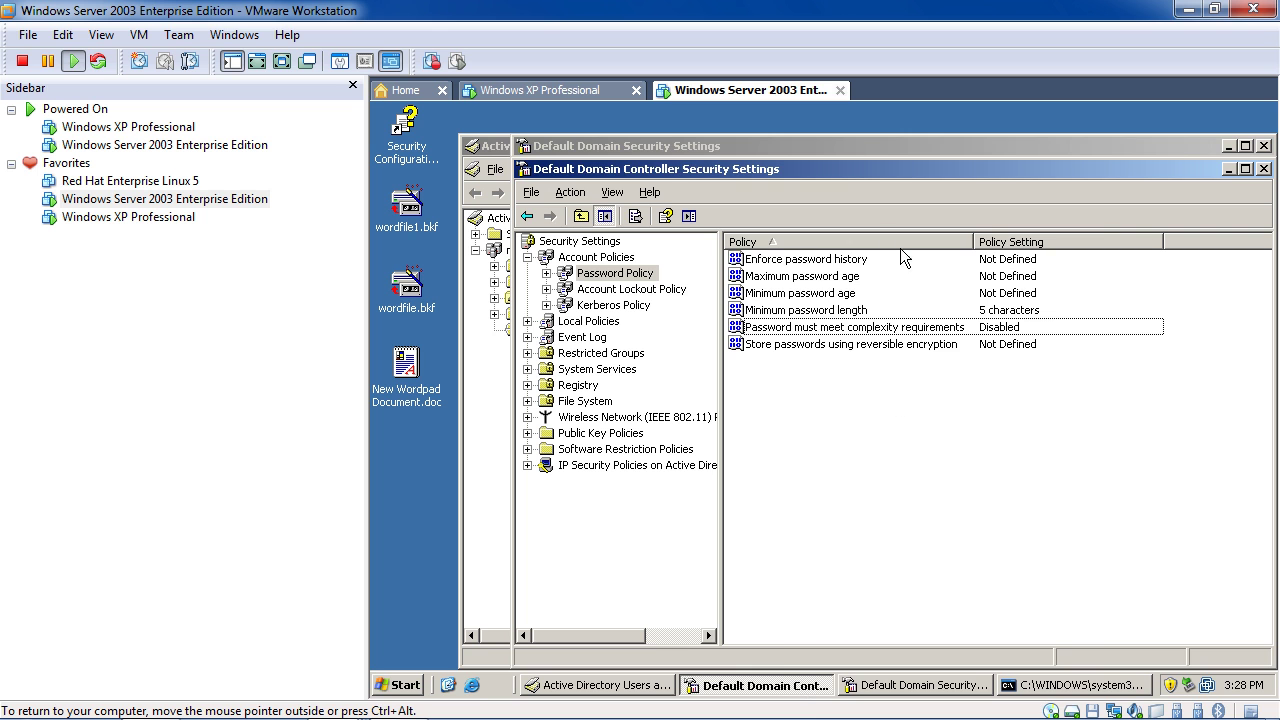
double_click(898, 327)
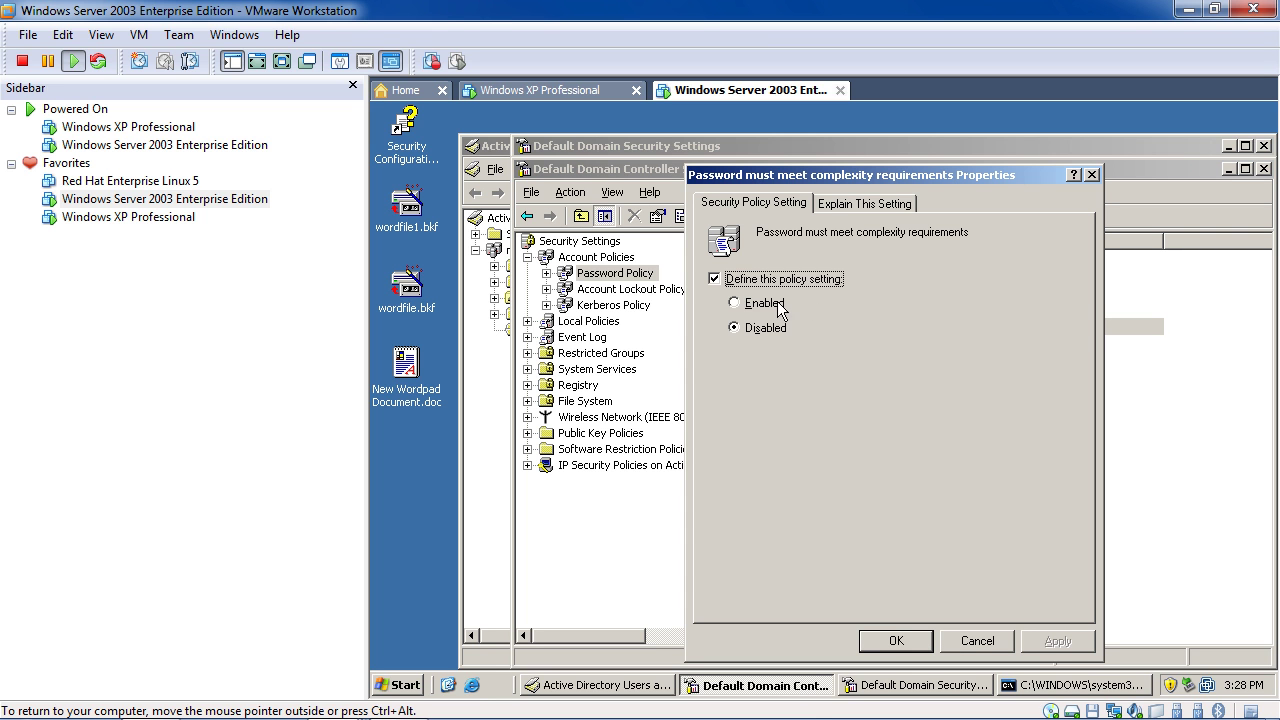
left_click(752, 303)
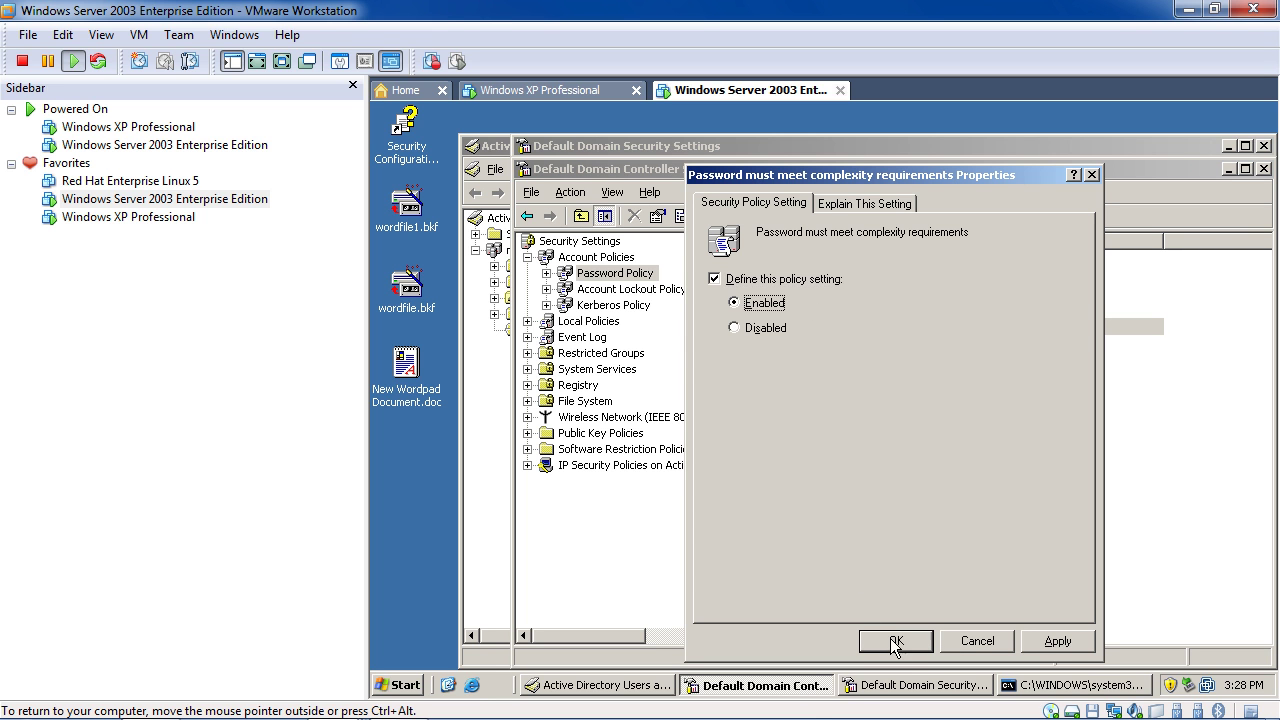
left_click(895, 641)
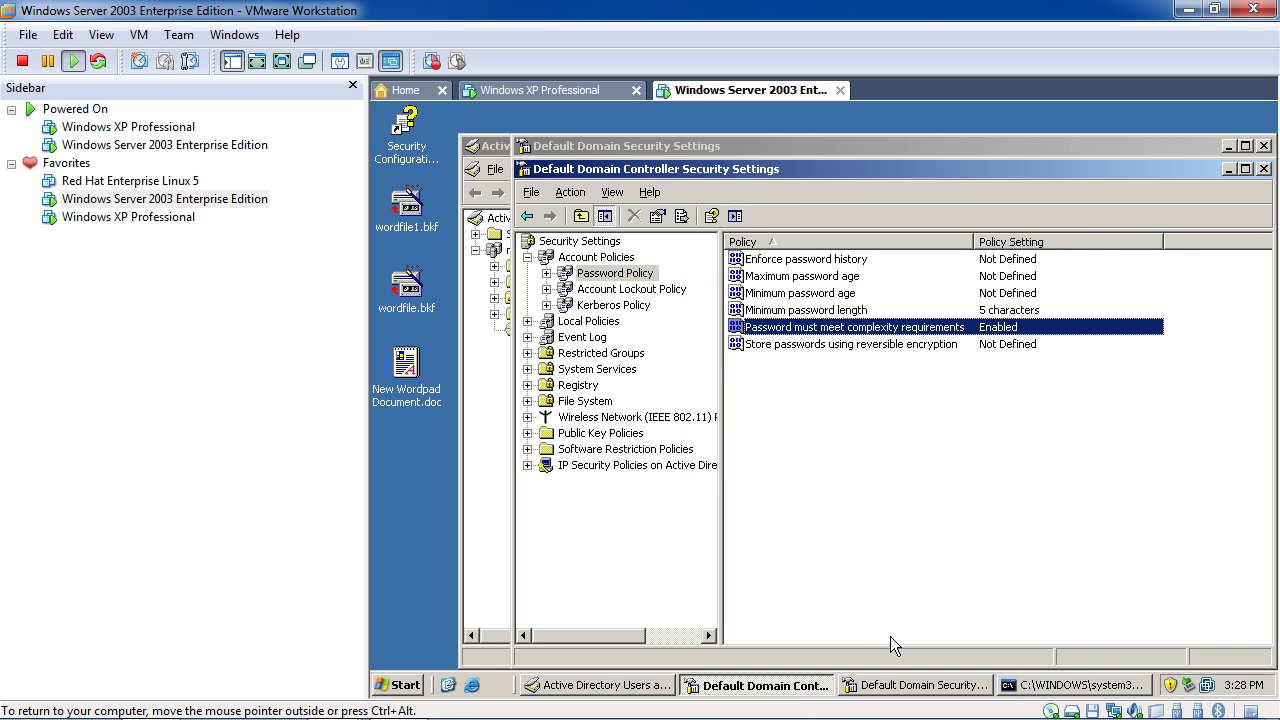
double_click(922, 258)
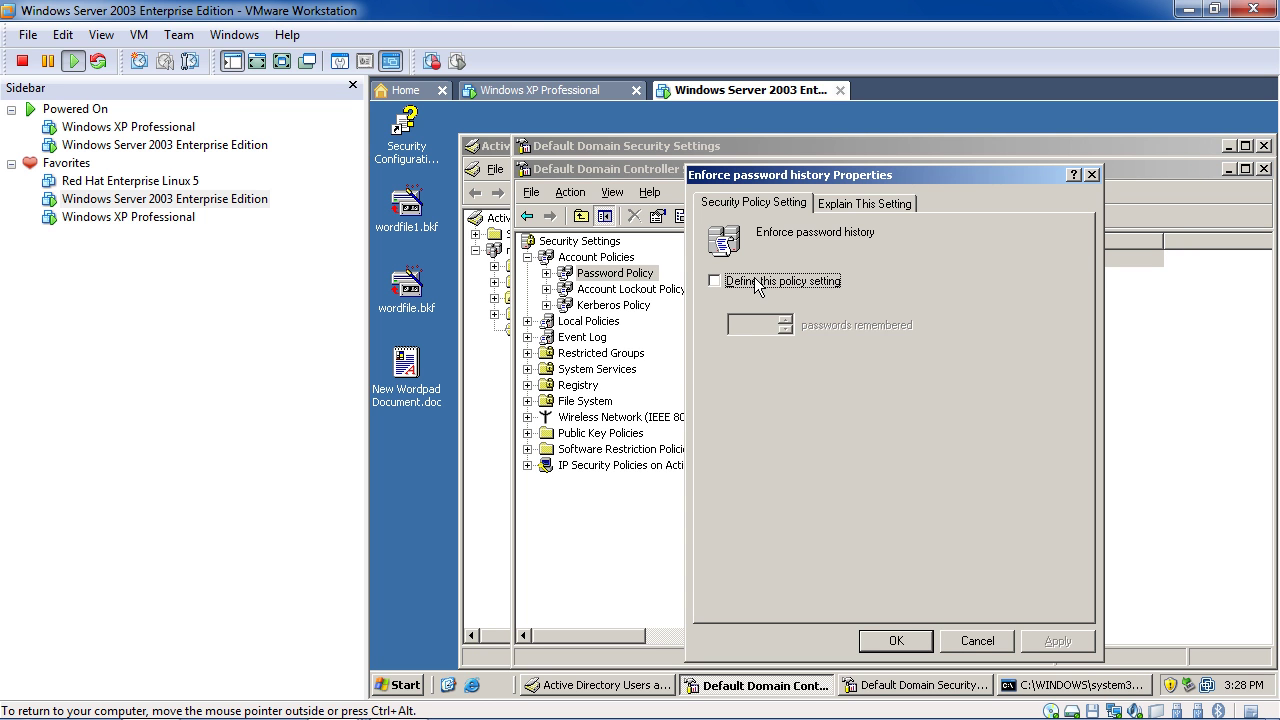
left_click(762, 282)
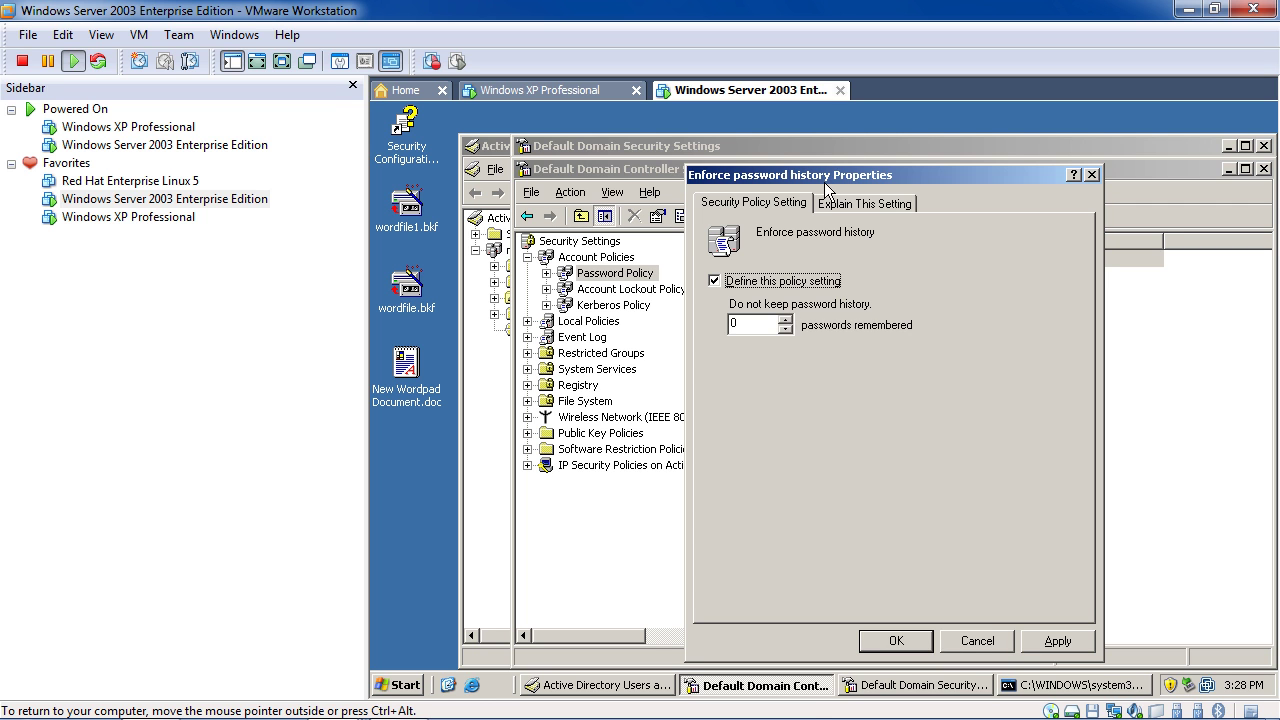
left_click_drag(825, 182, 960, 245)
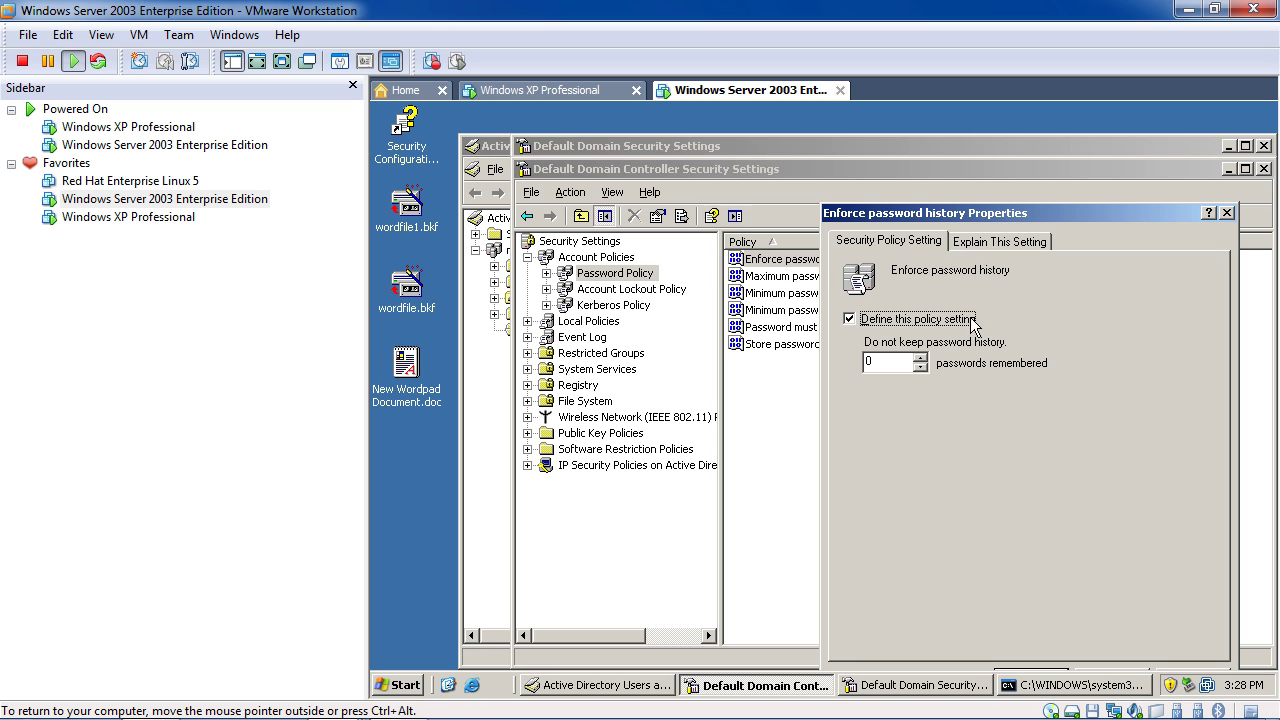
left_click(919, 358)
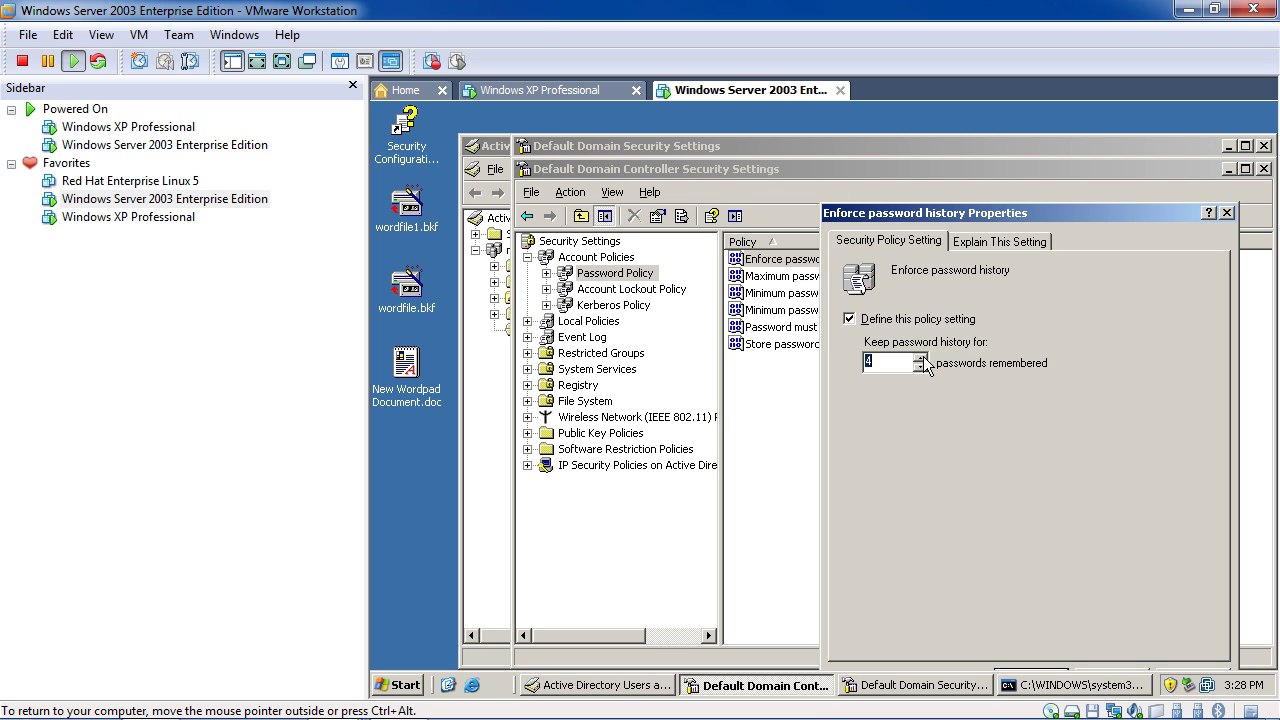
left_click_drag(1036, 215, 902, 149)
left_click(898, 627)
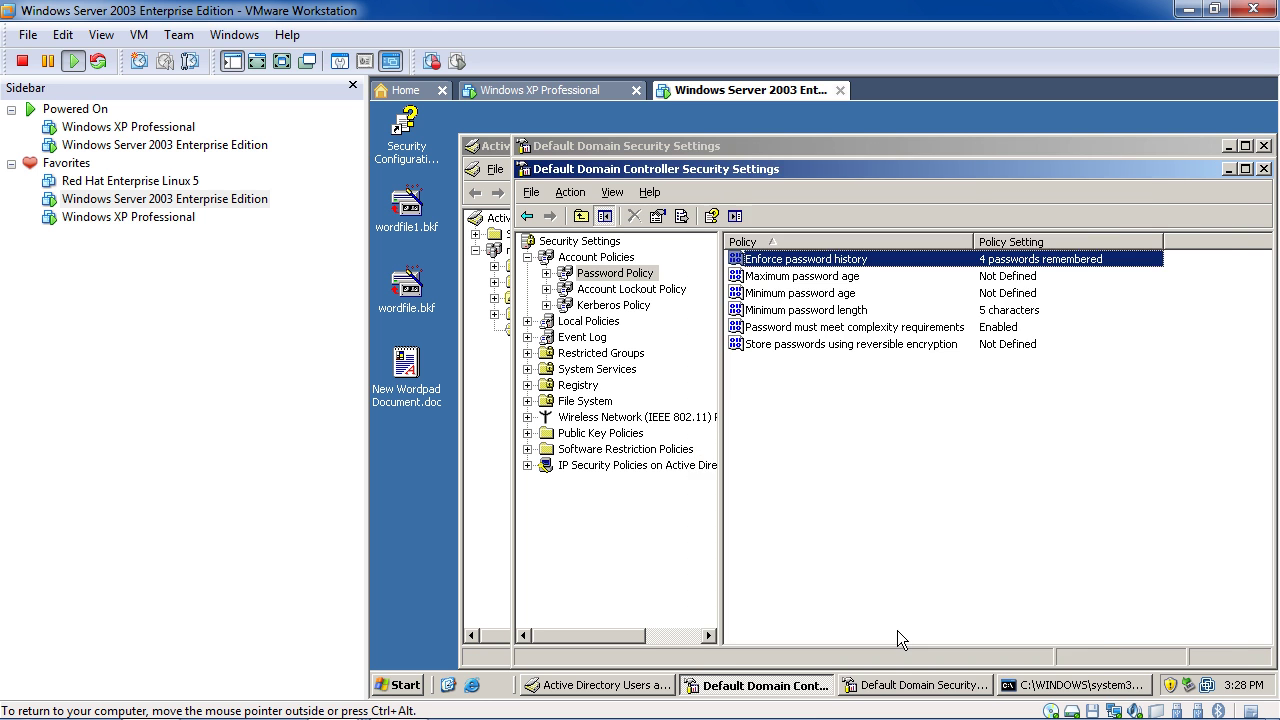
Run gpupdate from a cmd console opened via Run
left_click(410, 686)
left_click(645, 445)
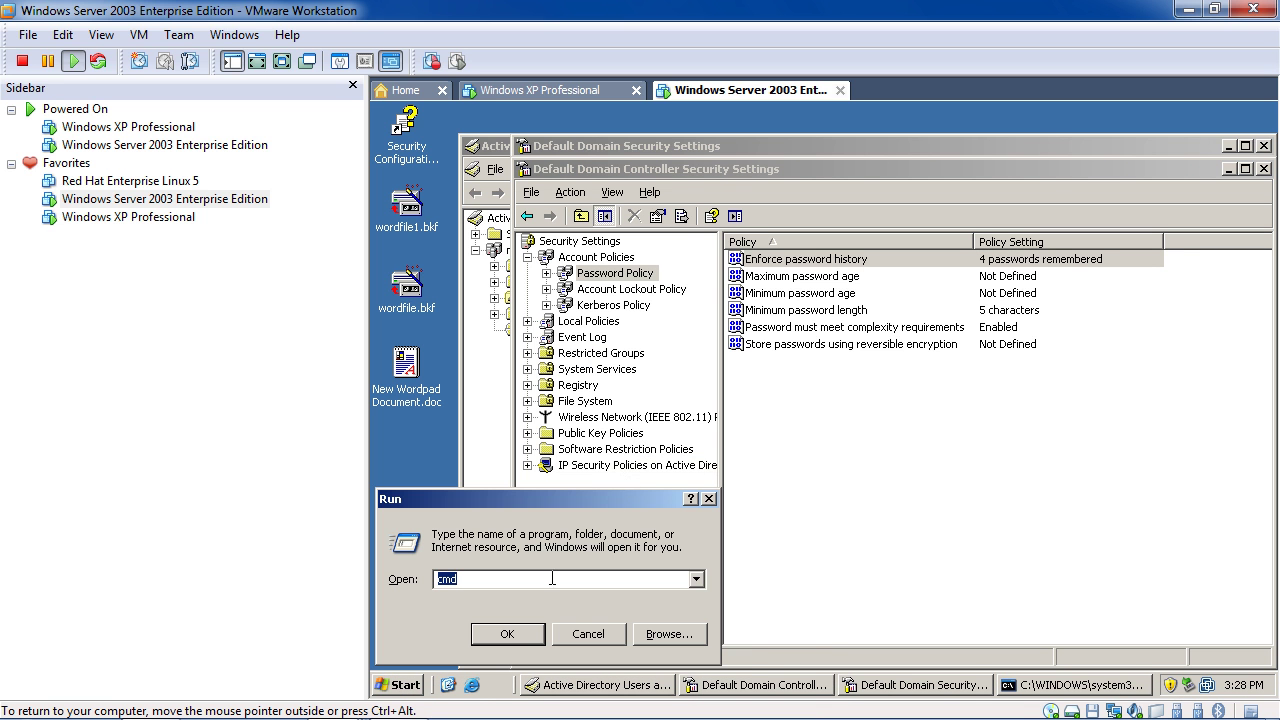
left_click(528, 634)
type("gpupda")
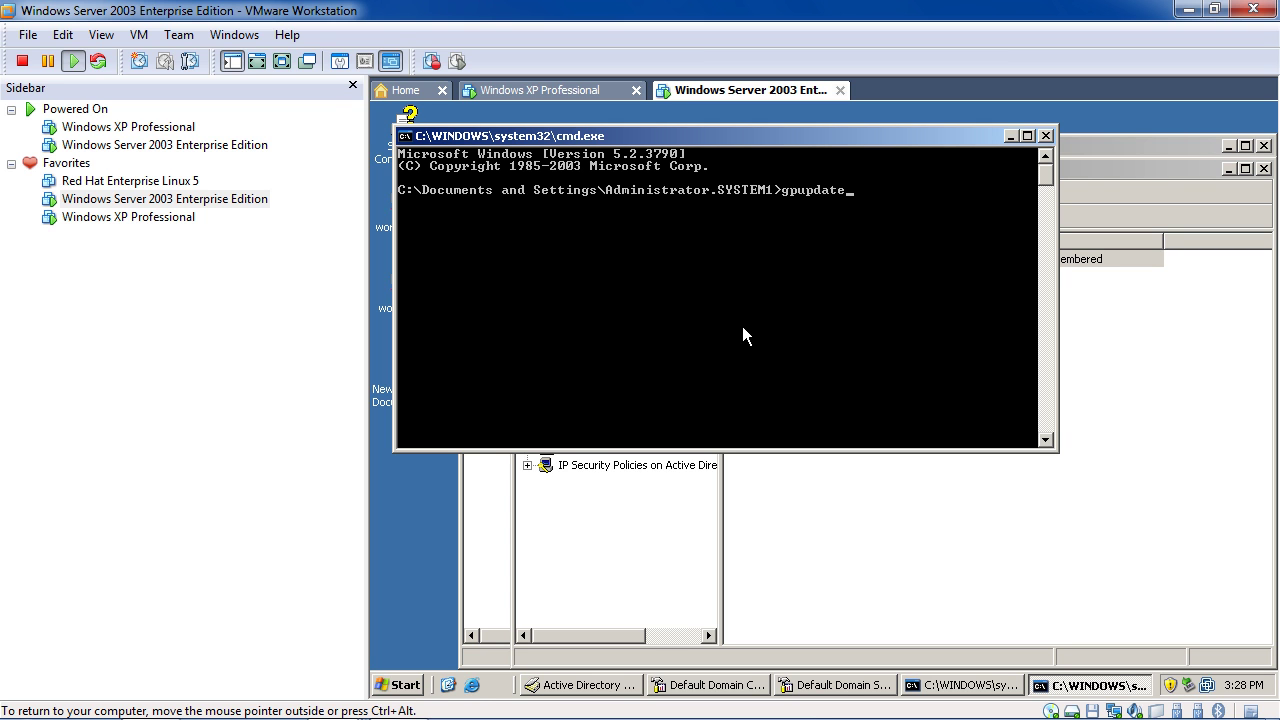
type("te")
key("Return")
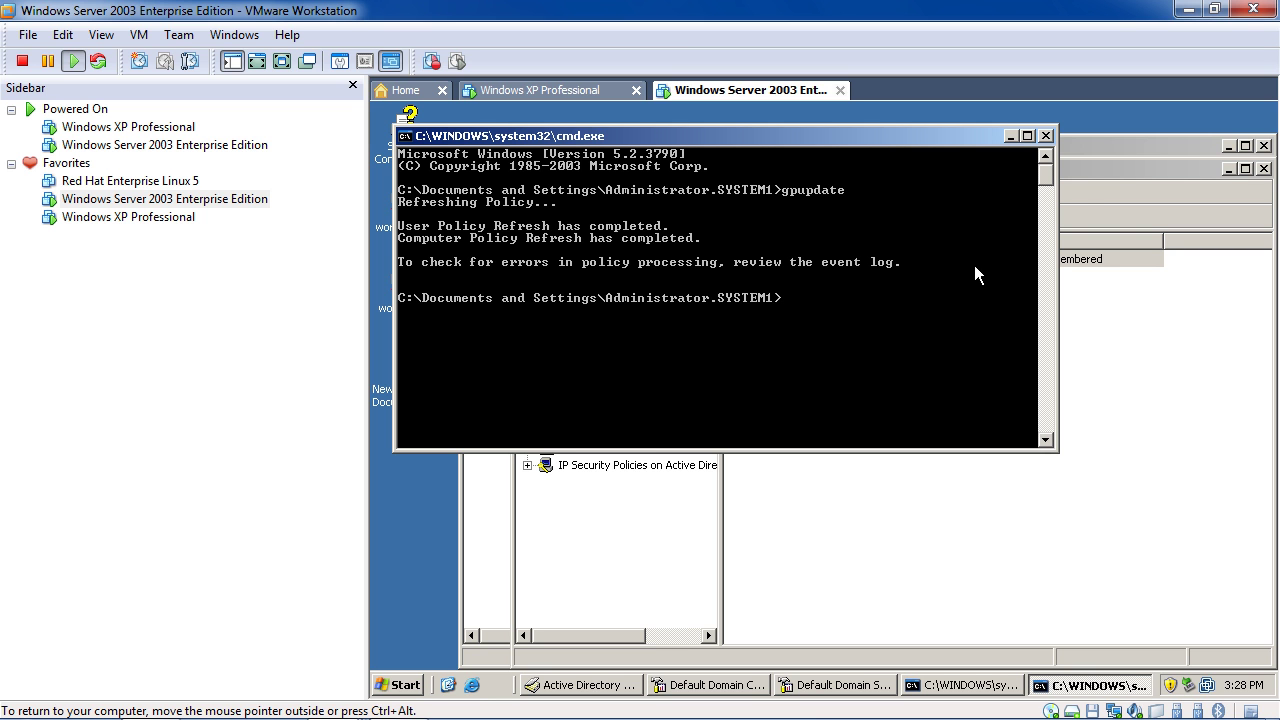
Close the Domain Controller and Default Domain security settings windows and the finished command console
left_click(1032, 495)
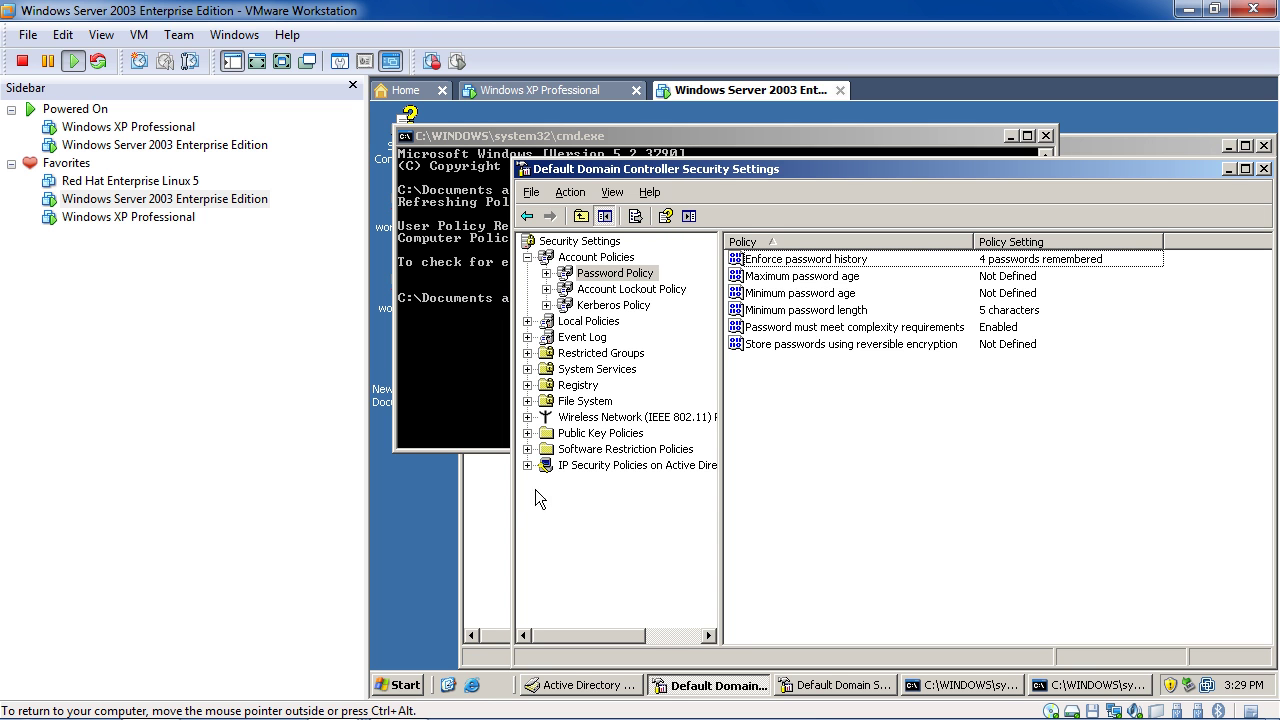
left_click(491, 515)
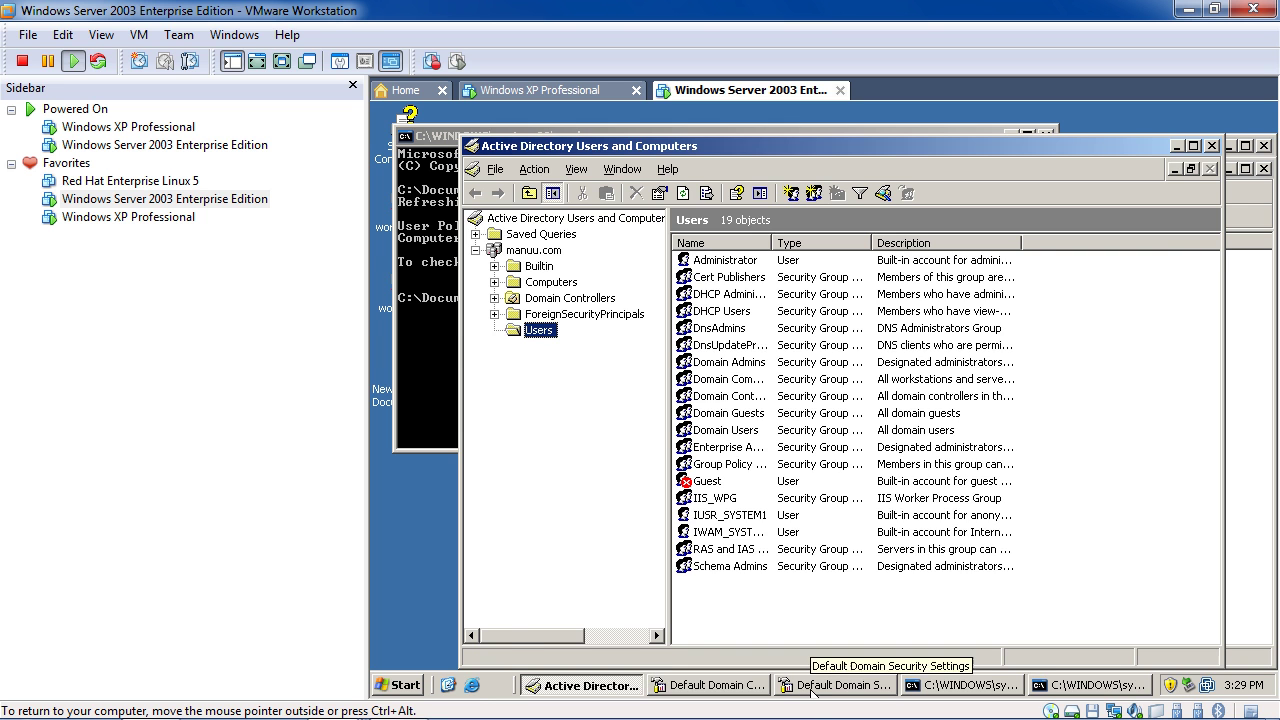
left_click(705, 686)
right_click(848, 447)
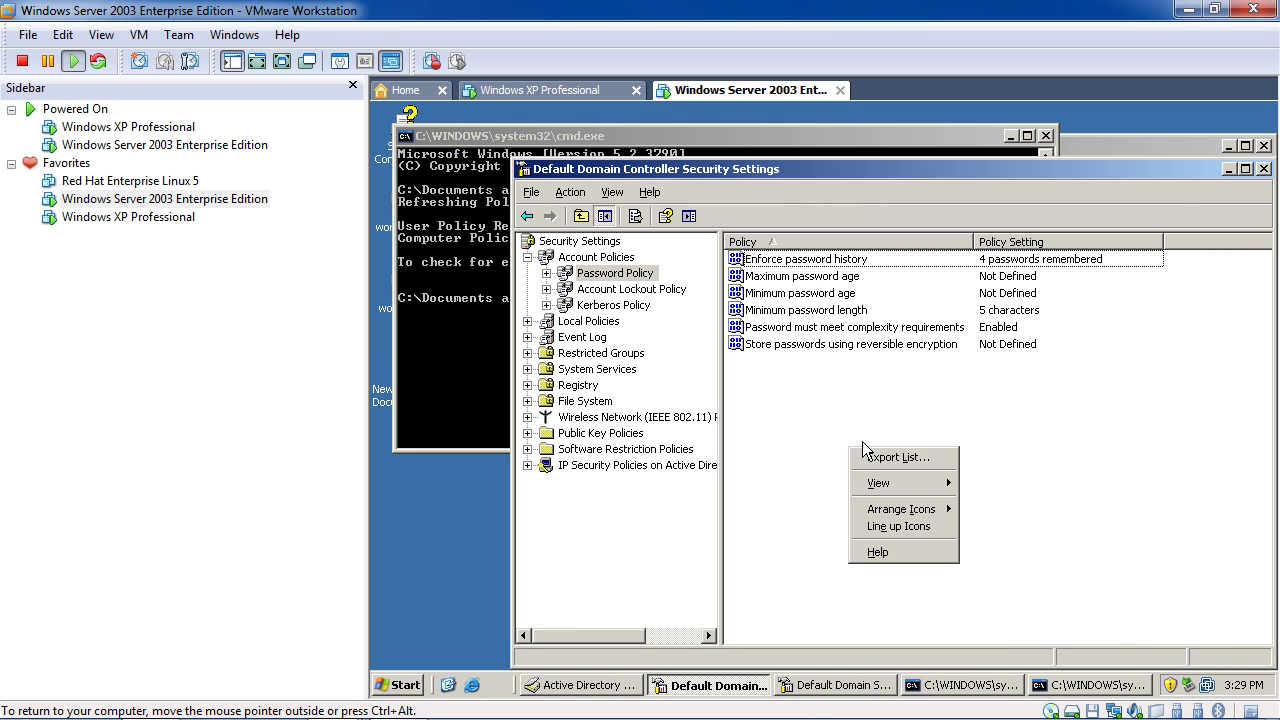
left_click(1263, 170)
left_click(1263, 145)
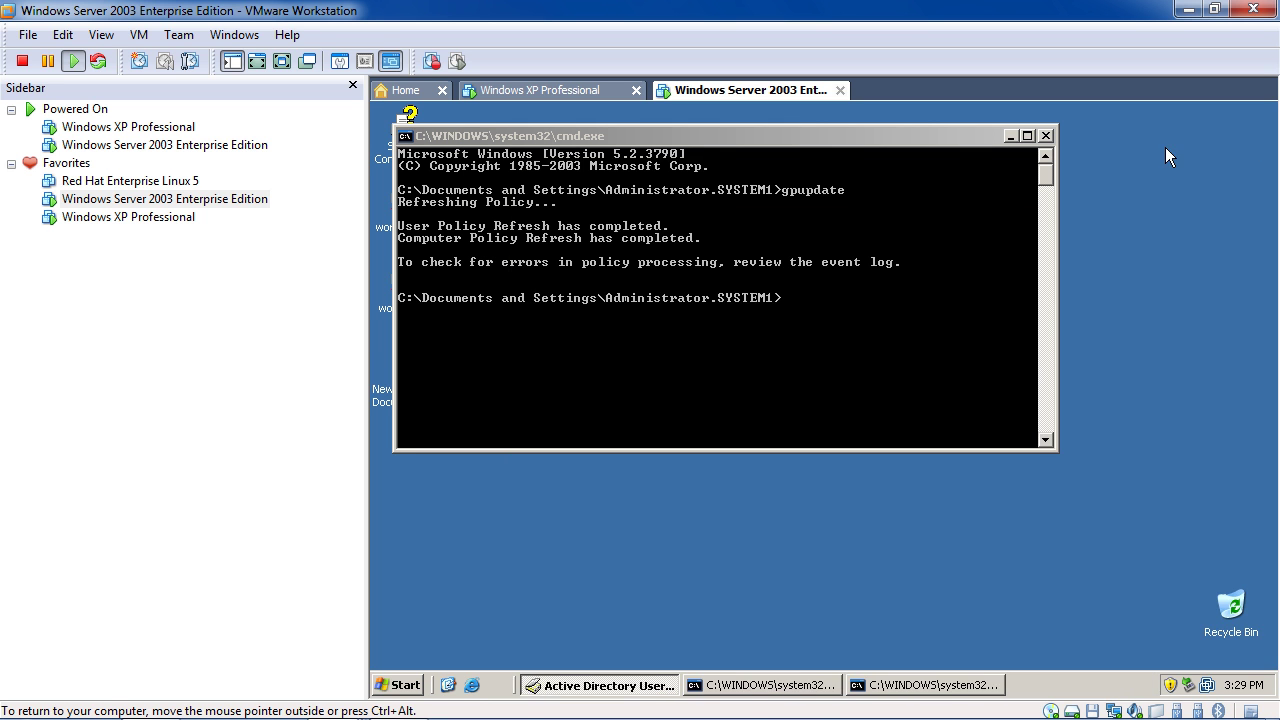
left_click(1045, 135)
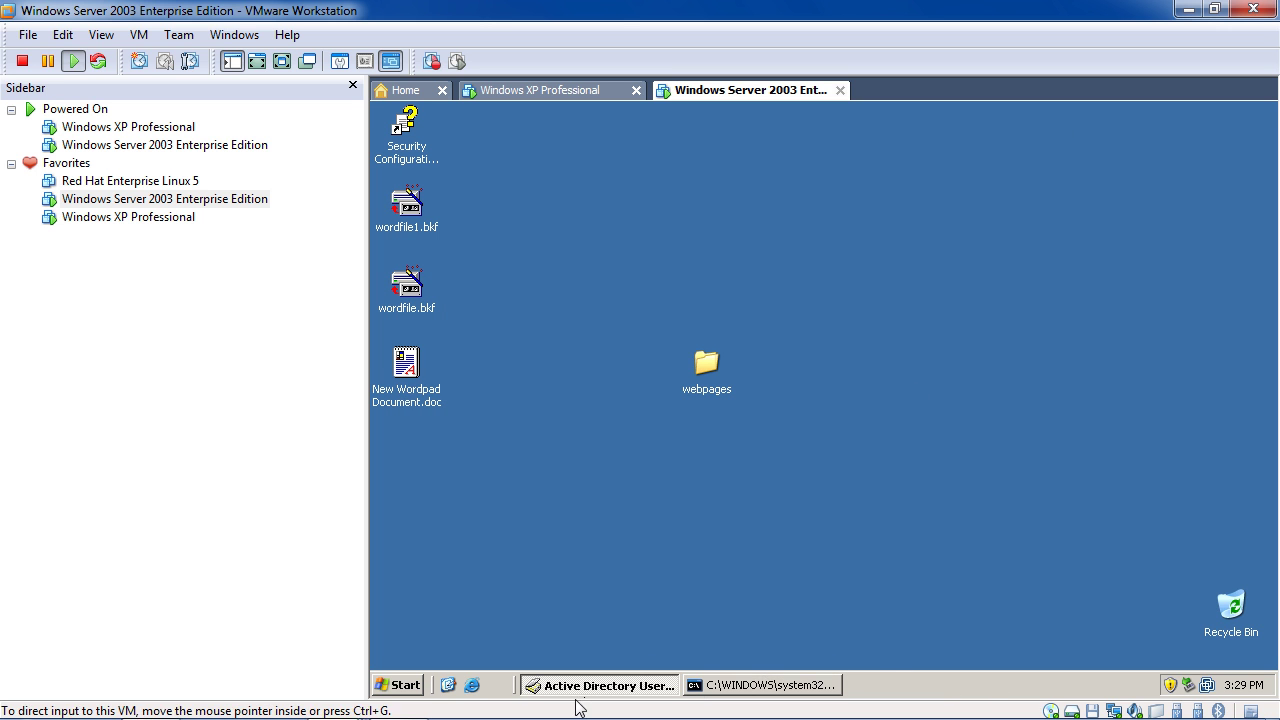
left_click(402, 688)
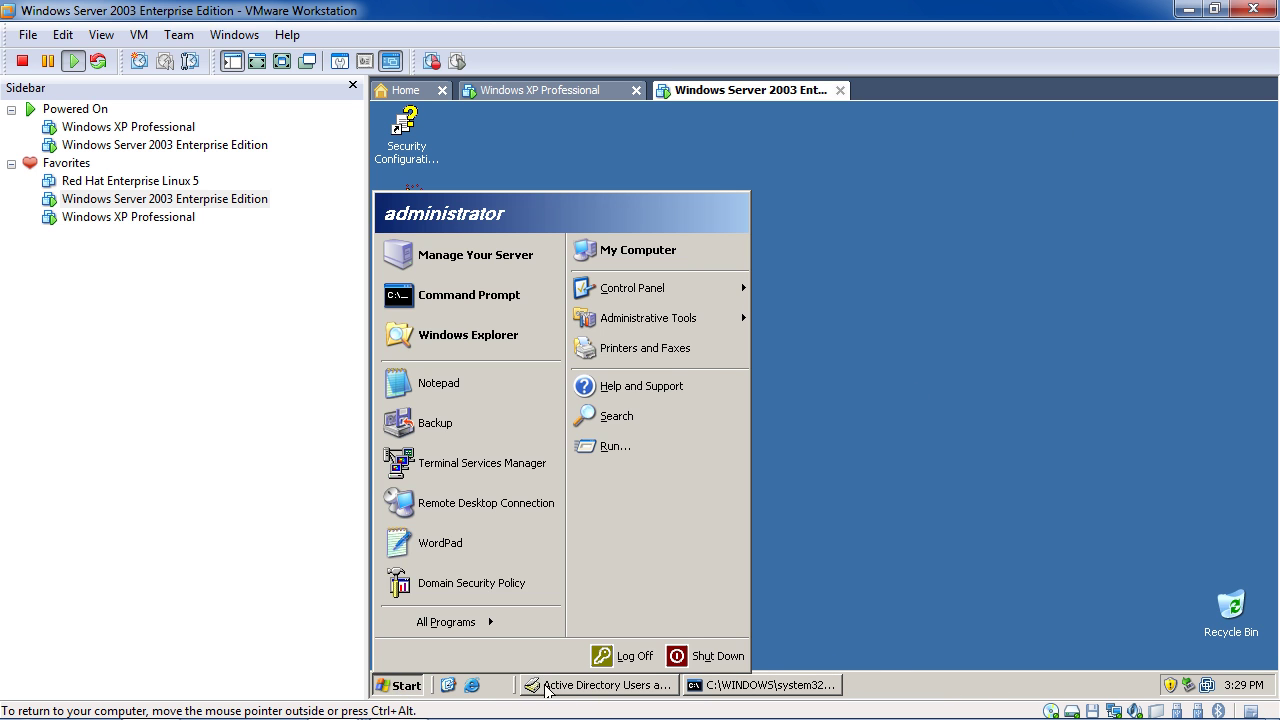
Start a new user in Users named demo1 and fill in its logon name
left_click(547, 688)
right_click(800, 600)
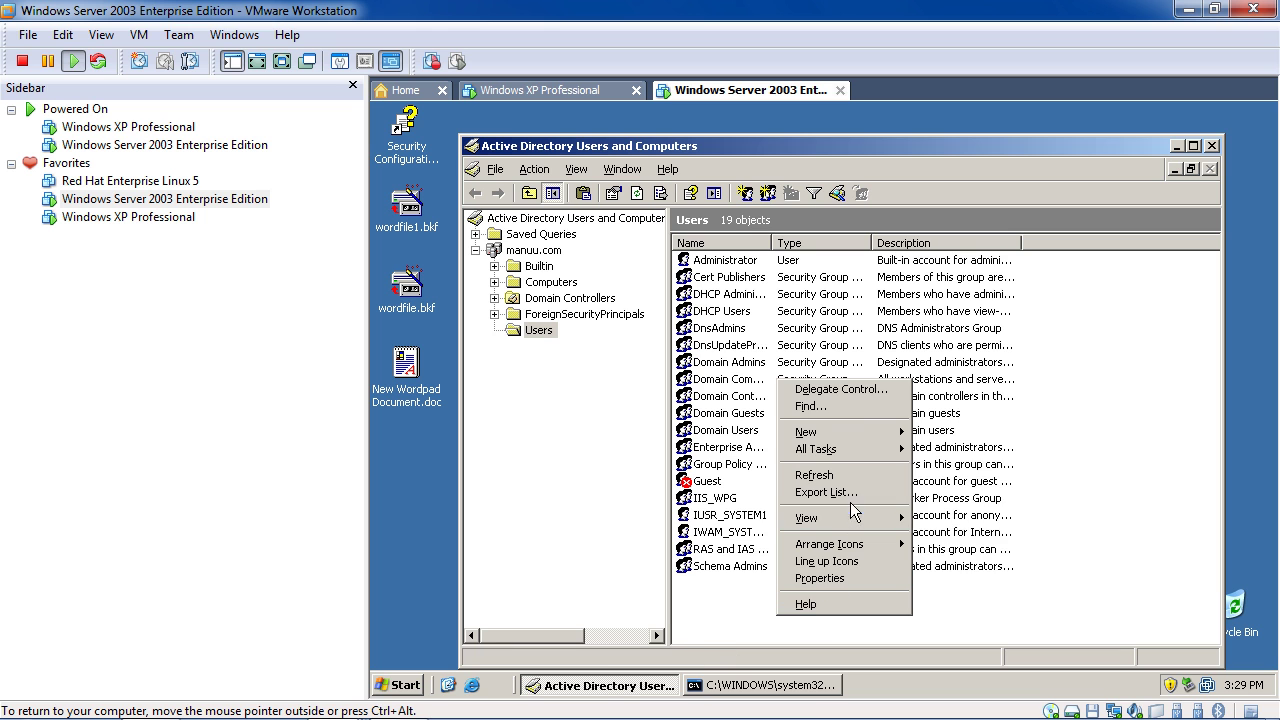
mouse_move(857, 431)
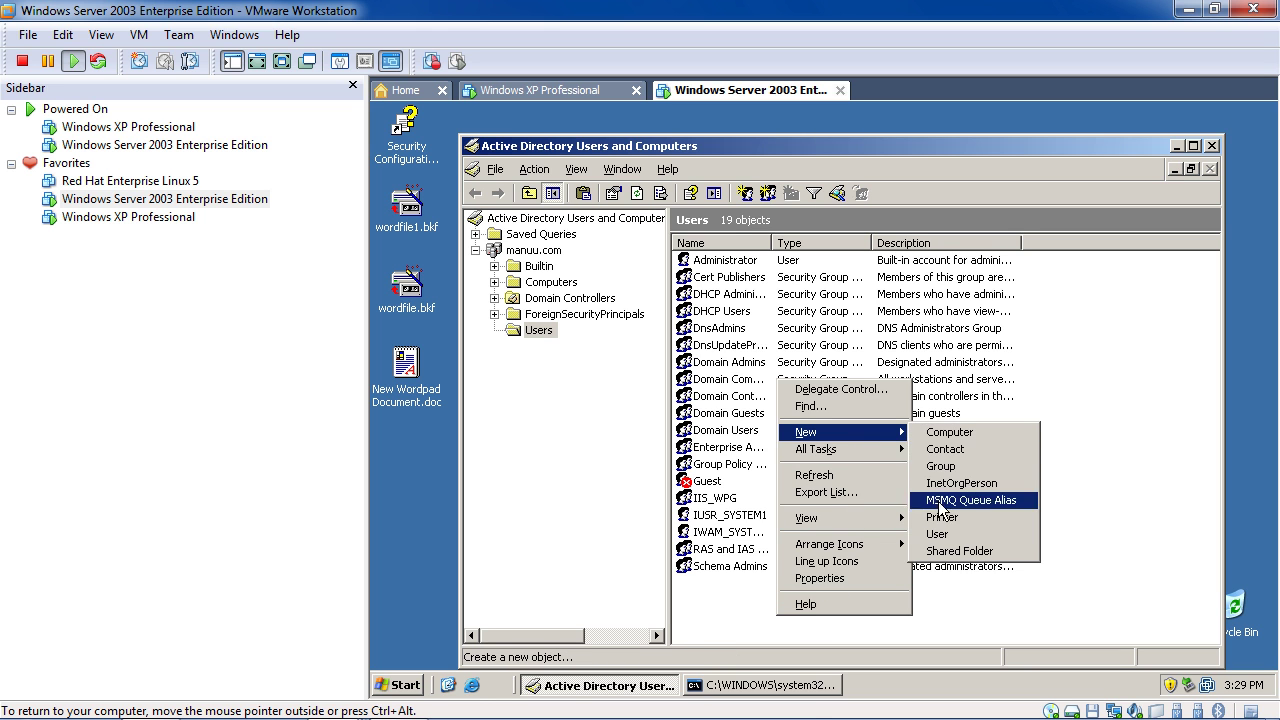
left_click(940, 535)
type("demo")
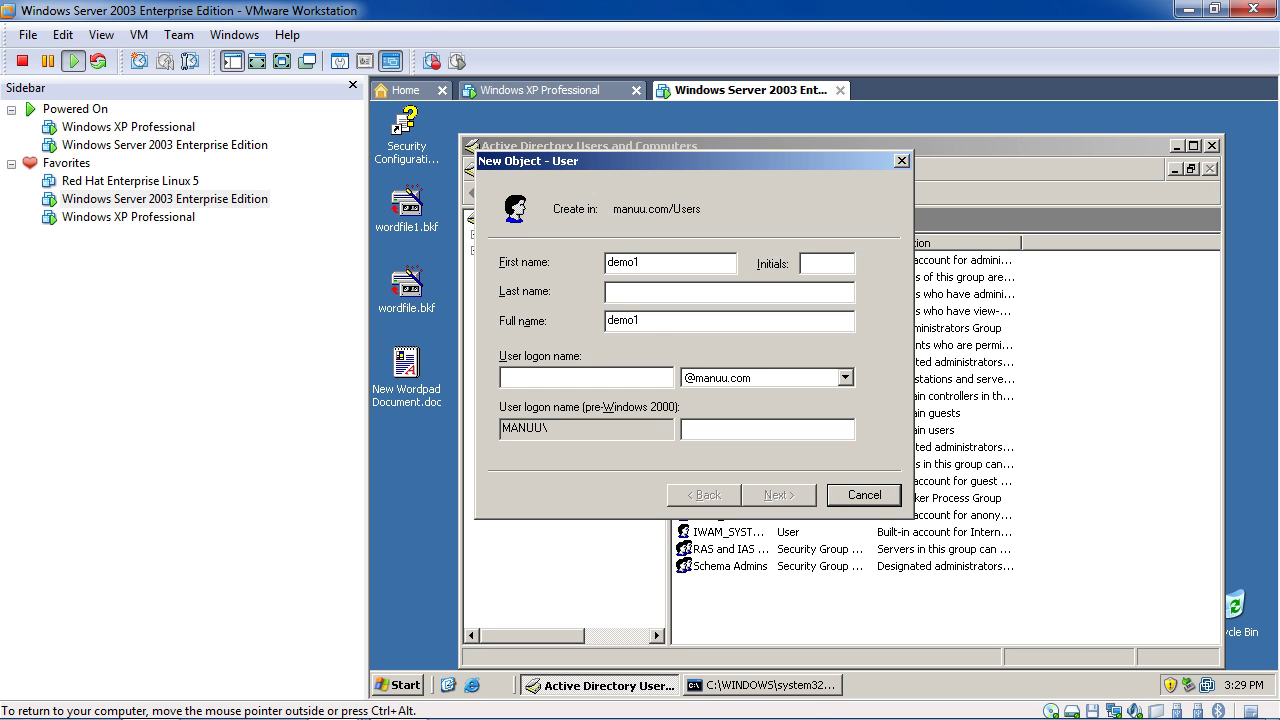
type("1")
key("Tab")
type("de")
key("BackSpace")
key("BackSpace")
left_click(624, 375)
type("dem")
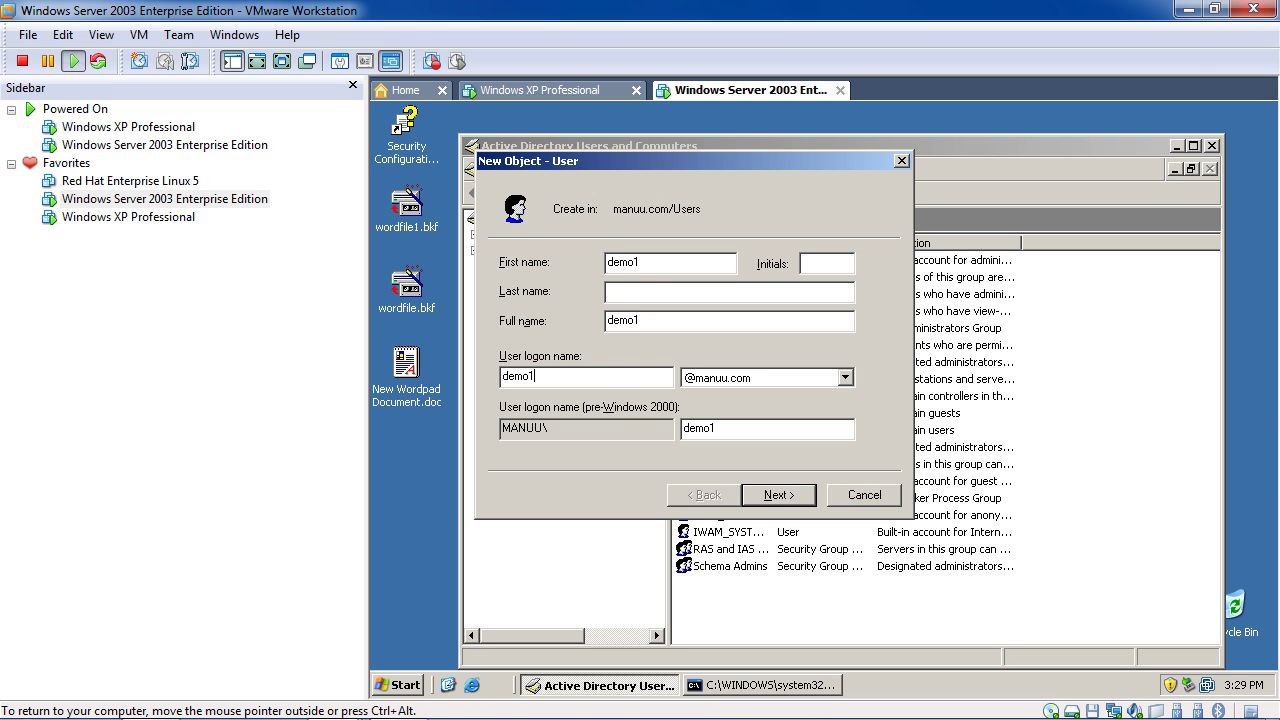
left_click(772, 494)
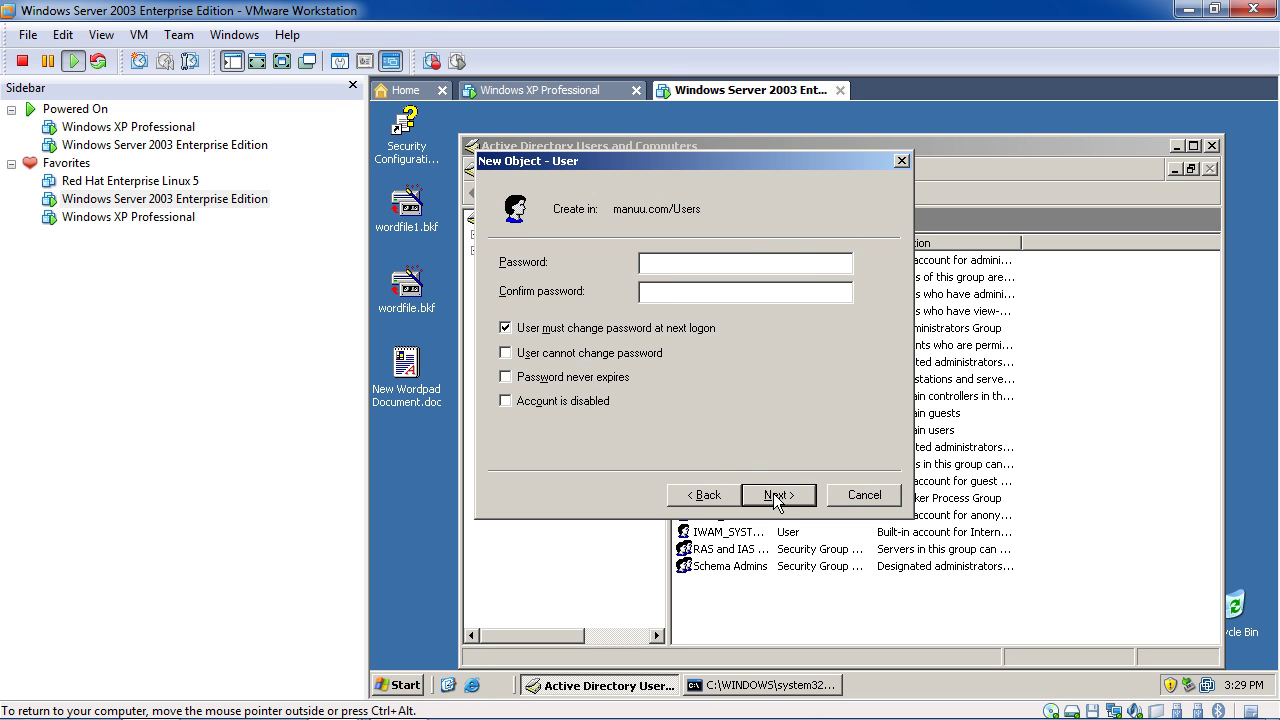
Clear the forced password change, enter and confirm a password, and try to create demo1
left_click(657, 327)
left_click(679, 264)
type("12345")
left_click(720, 290)
type("12345")
left_click(776, 494)
left_click(778, 495)
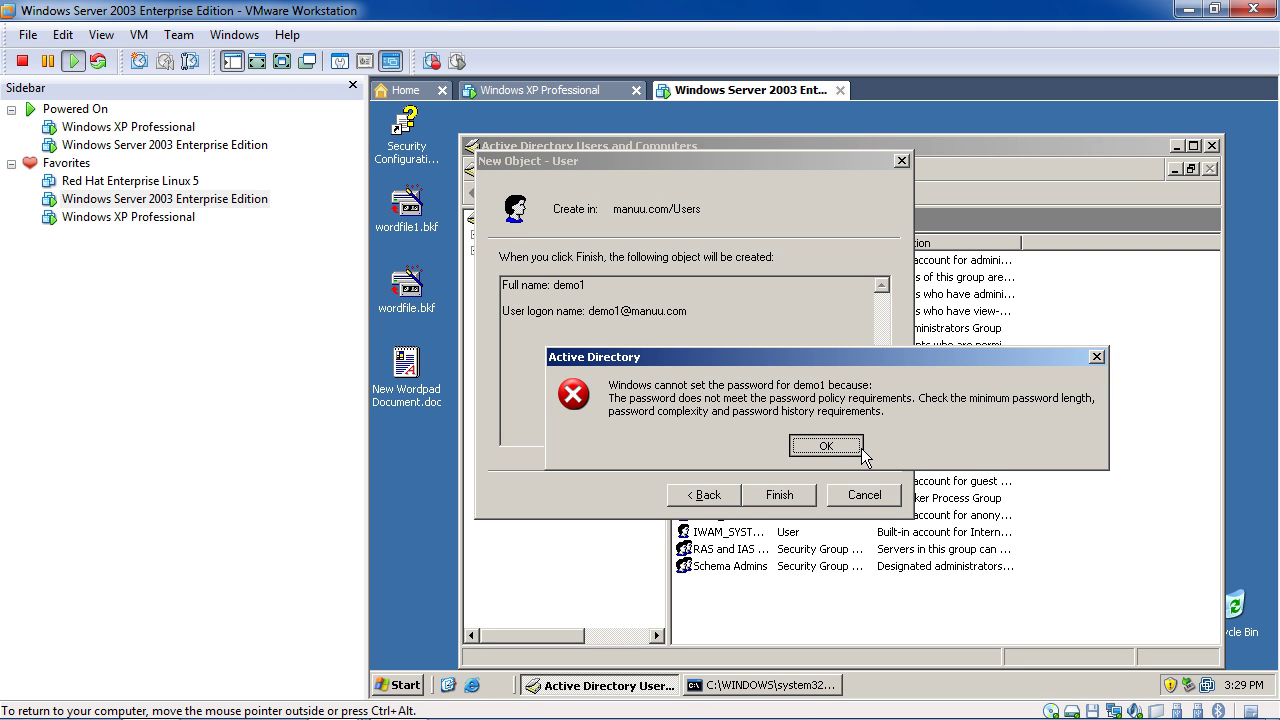
Dismiss the password-policy error twice after retrying, then cancel the demo1 wizard
left_click(824, 446)
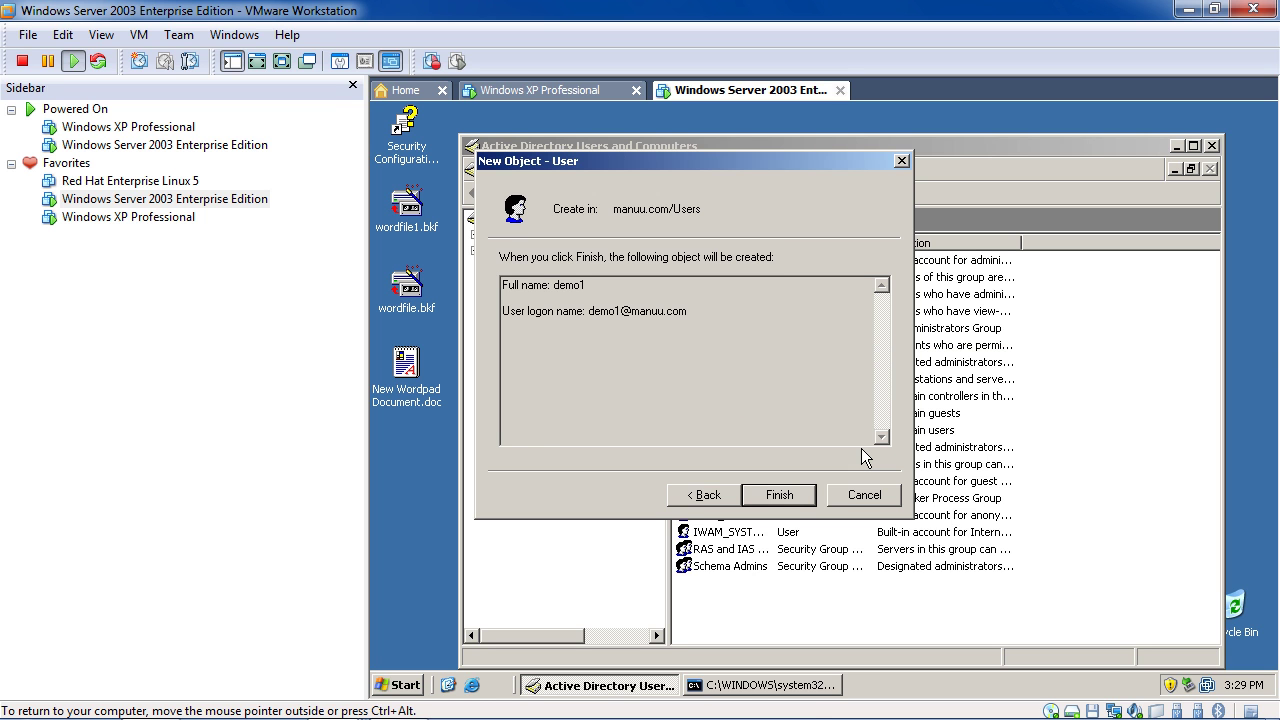
left_click(798, 498)
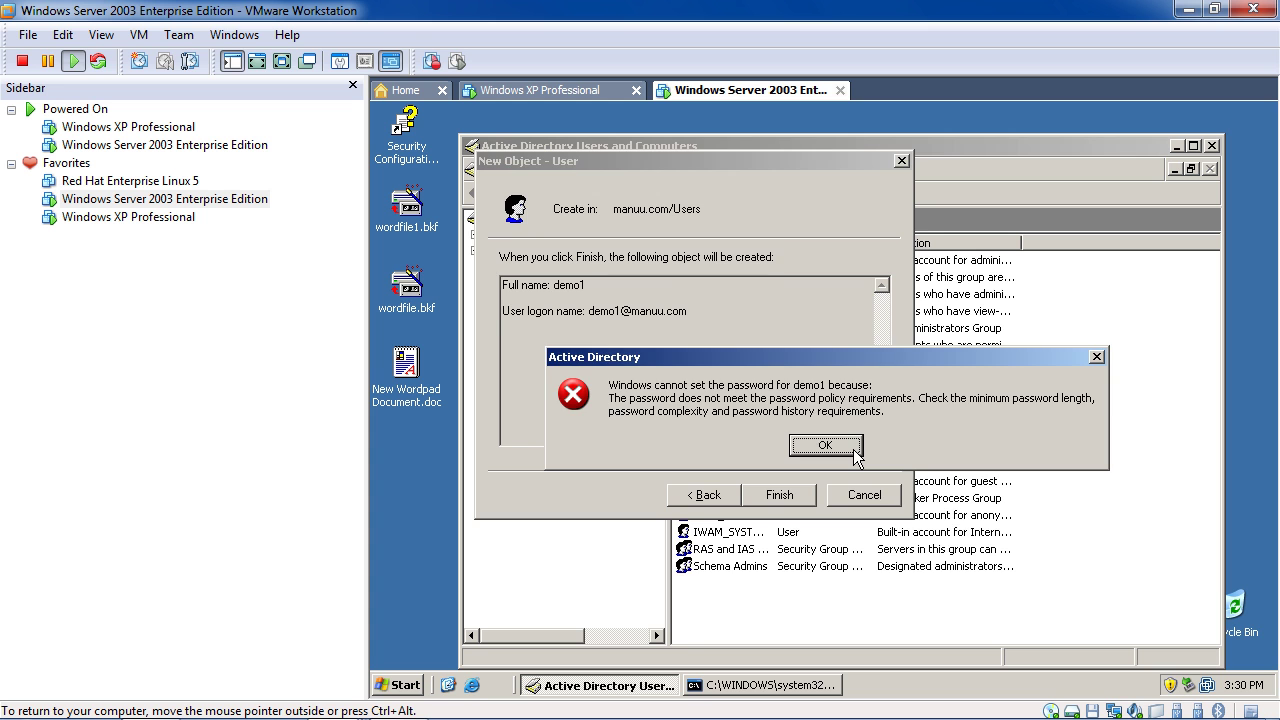
left_click(828, 449)
left_click(852, 492)
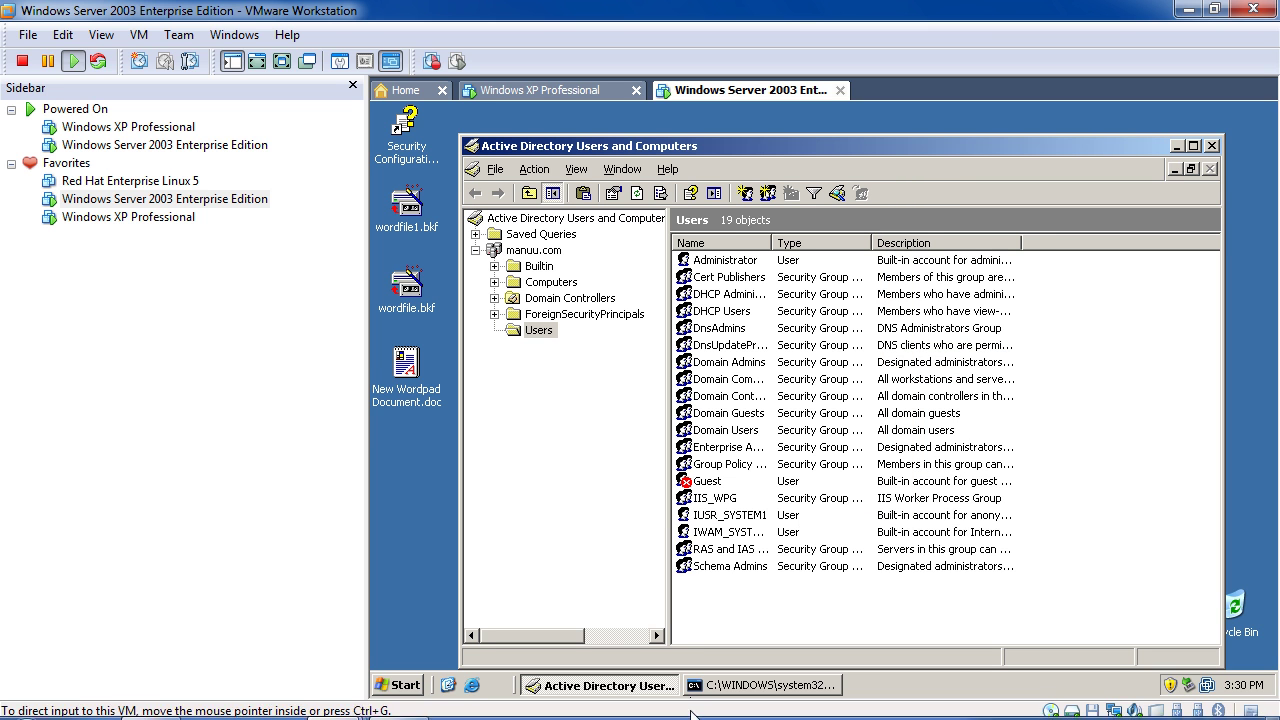
mouse_move(720, 700)
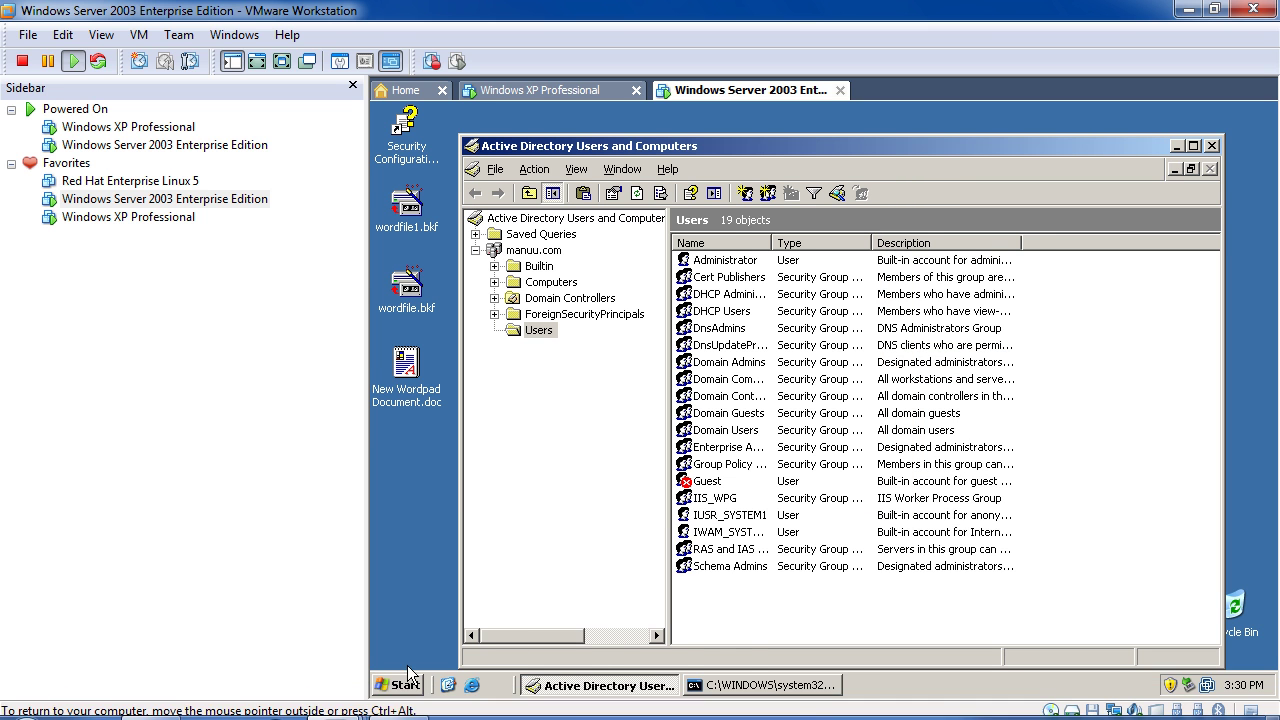
Open Domain Security Policy, browse the local policies, and view Account Policies > Password Policy
left_click(400, 686)
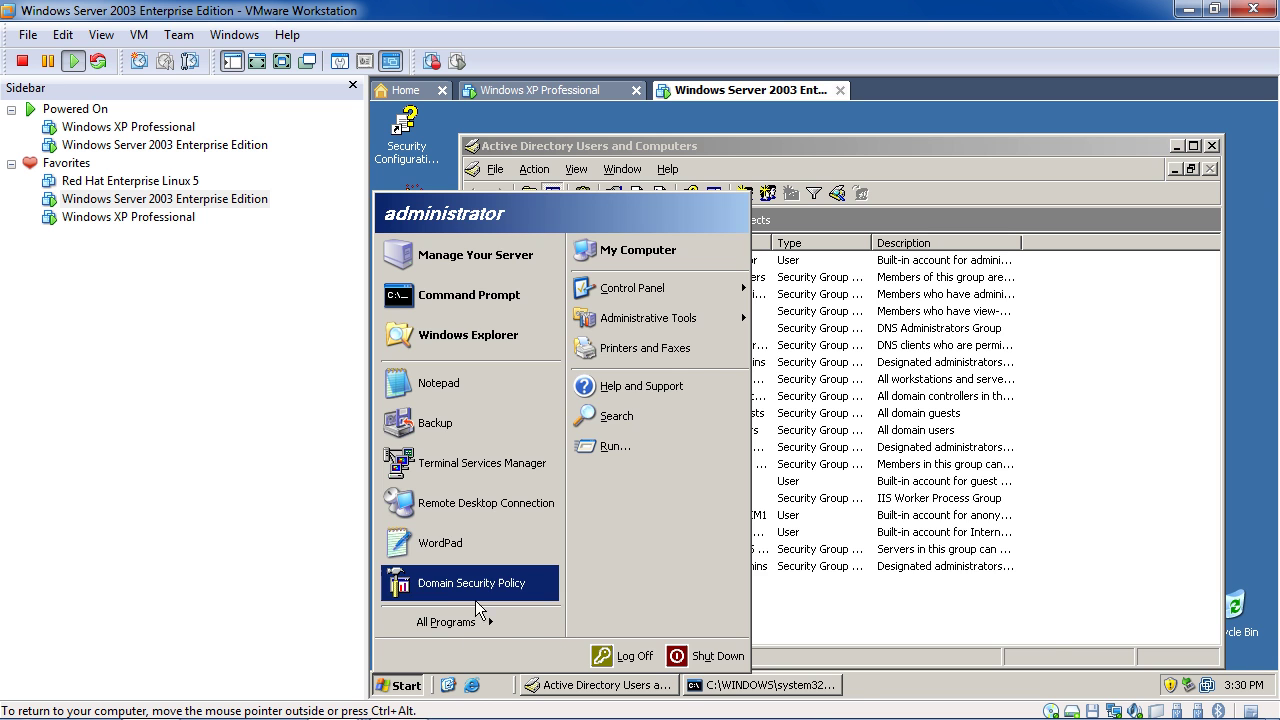
left_click(476, 598)
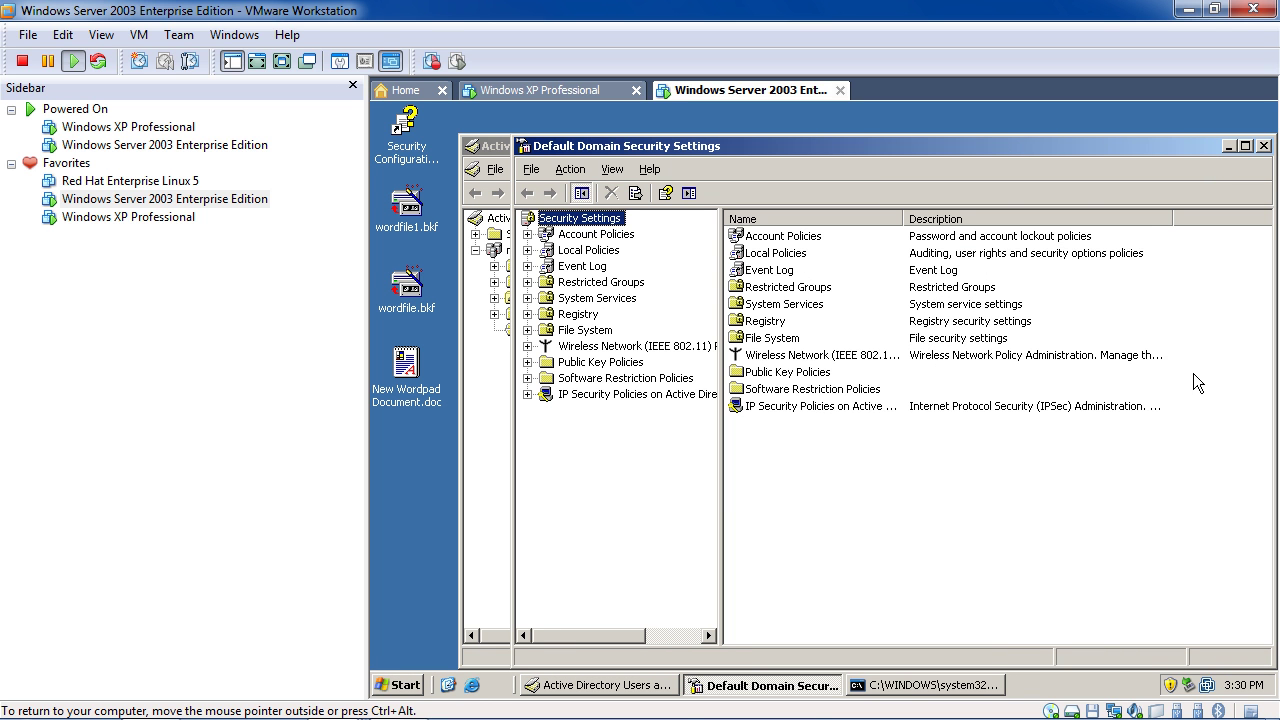
double_click(956, 254)
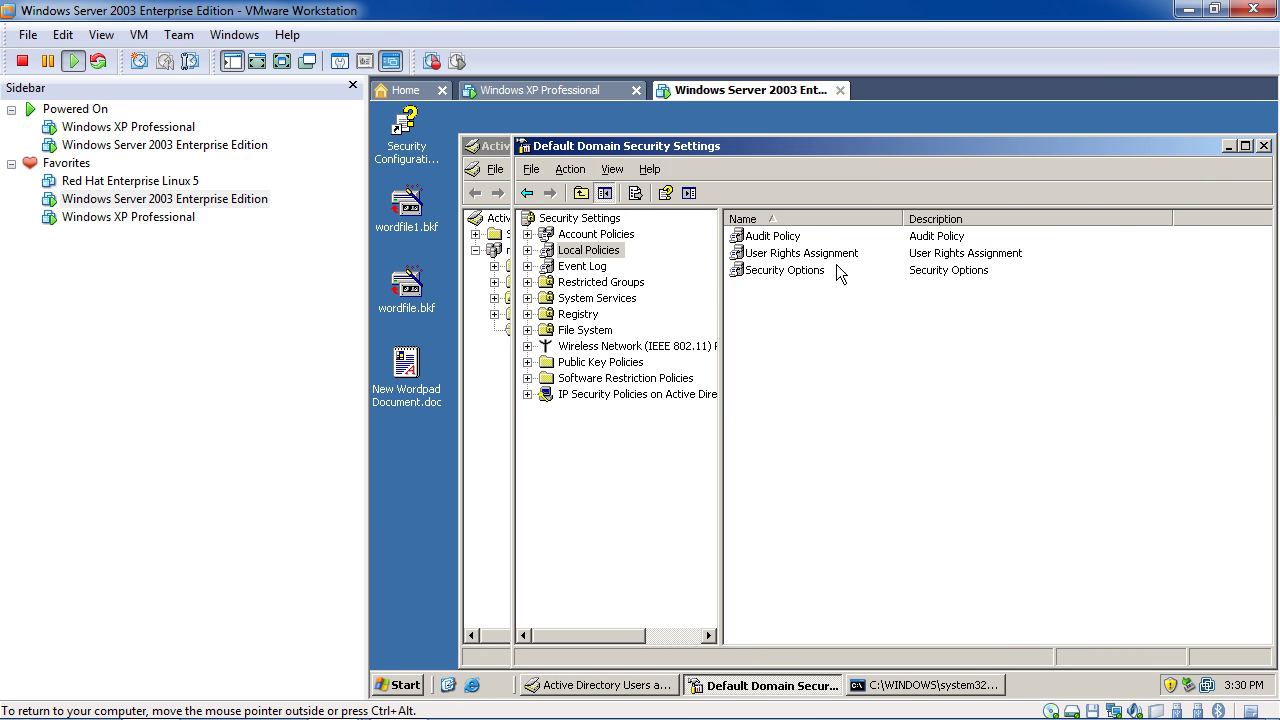
left_click(804, 254)
double_click(804, 254)
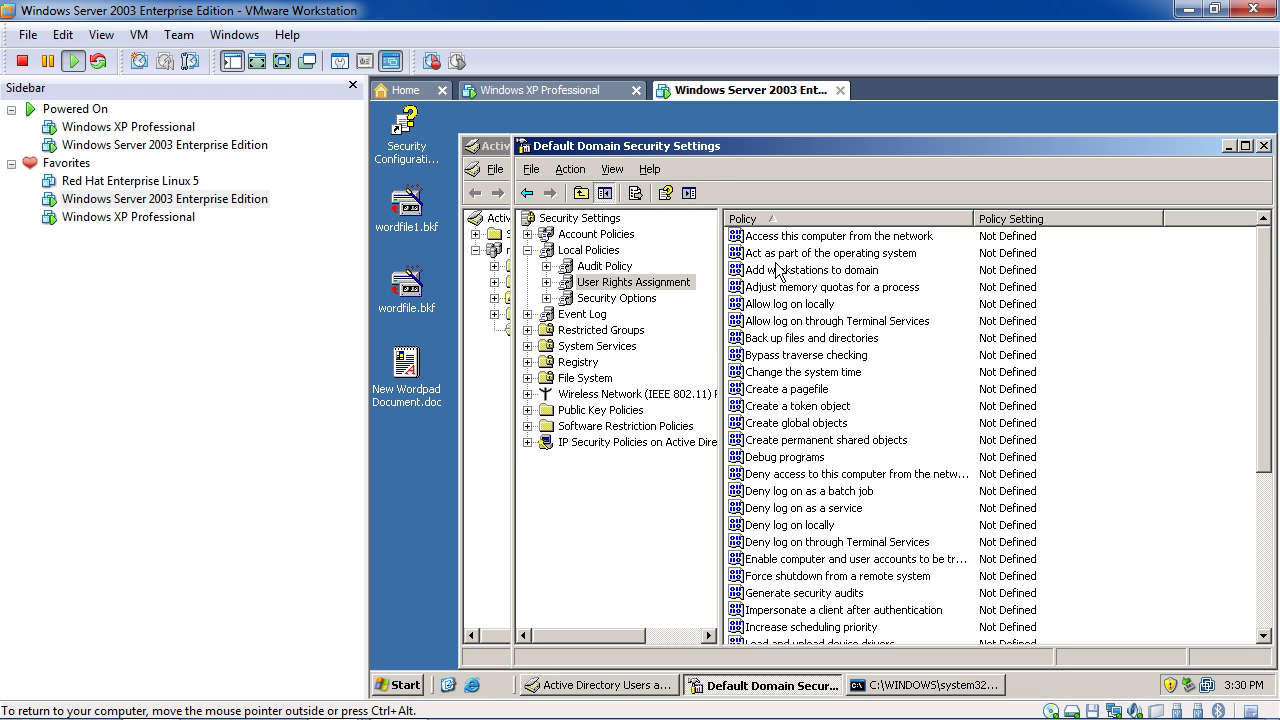
left_click(529, 190)
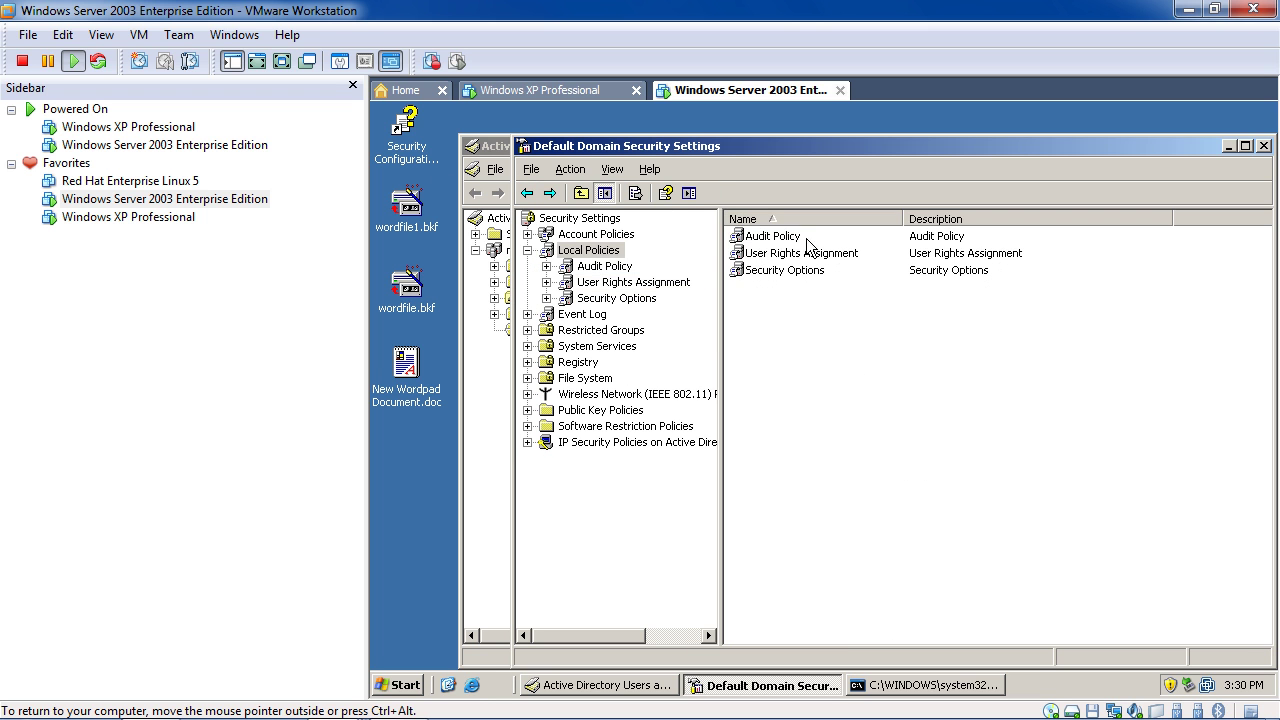
double_click(808, 236)
left_click(529, 191)
left_click(529, 191)
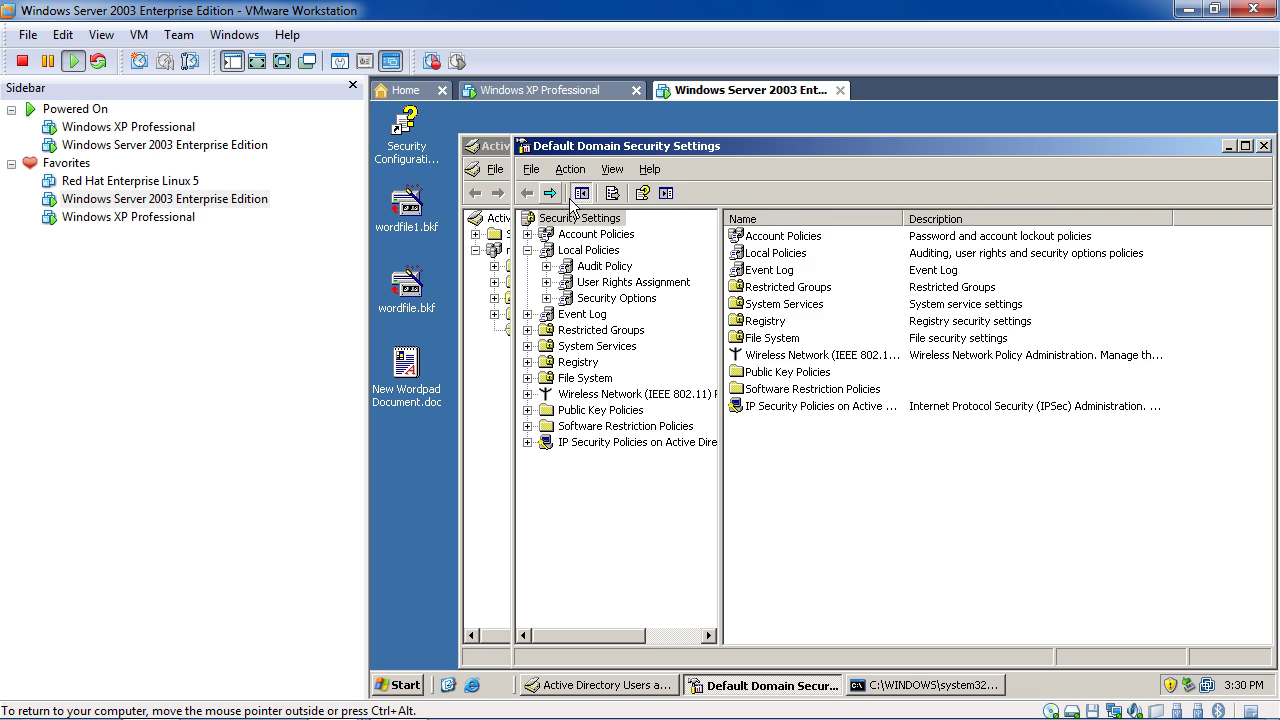
double_click(806, 237)
double_click(818, 240)
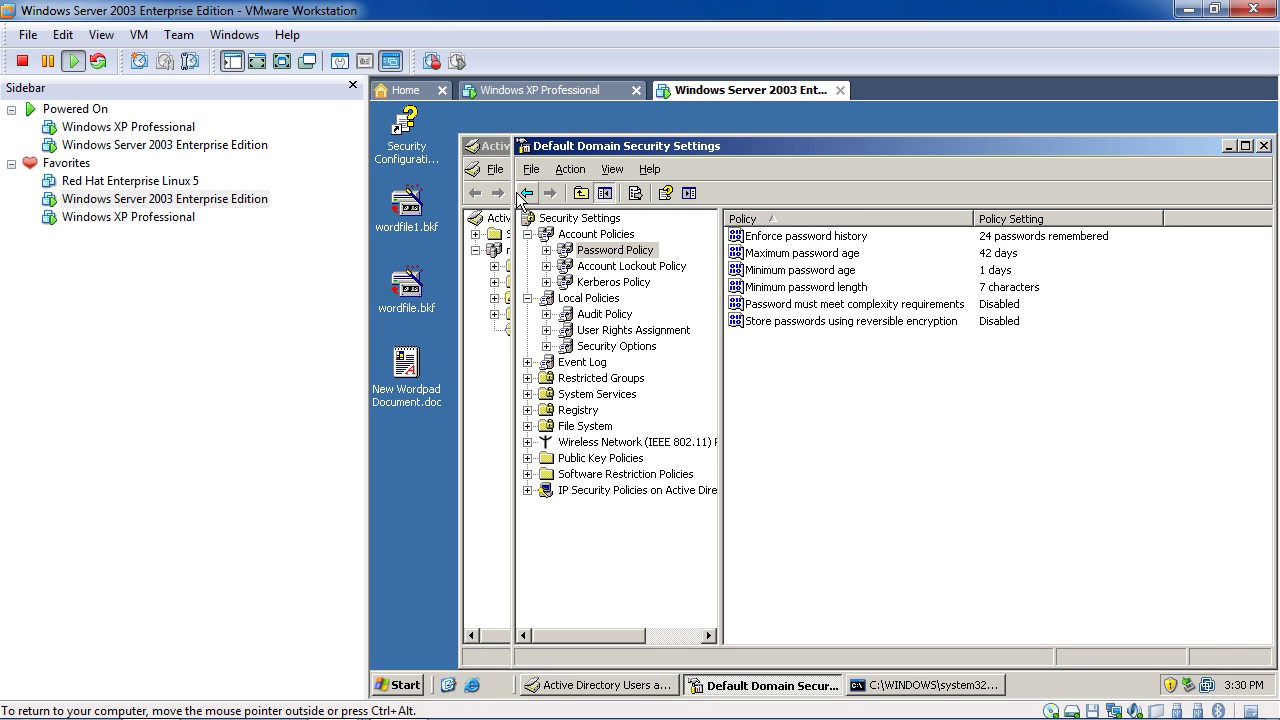
Open the Domain Controller Security Policy's Password Policy: history 4, minimum length 5, complexity Enabled
left_click(416, 686)
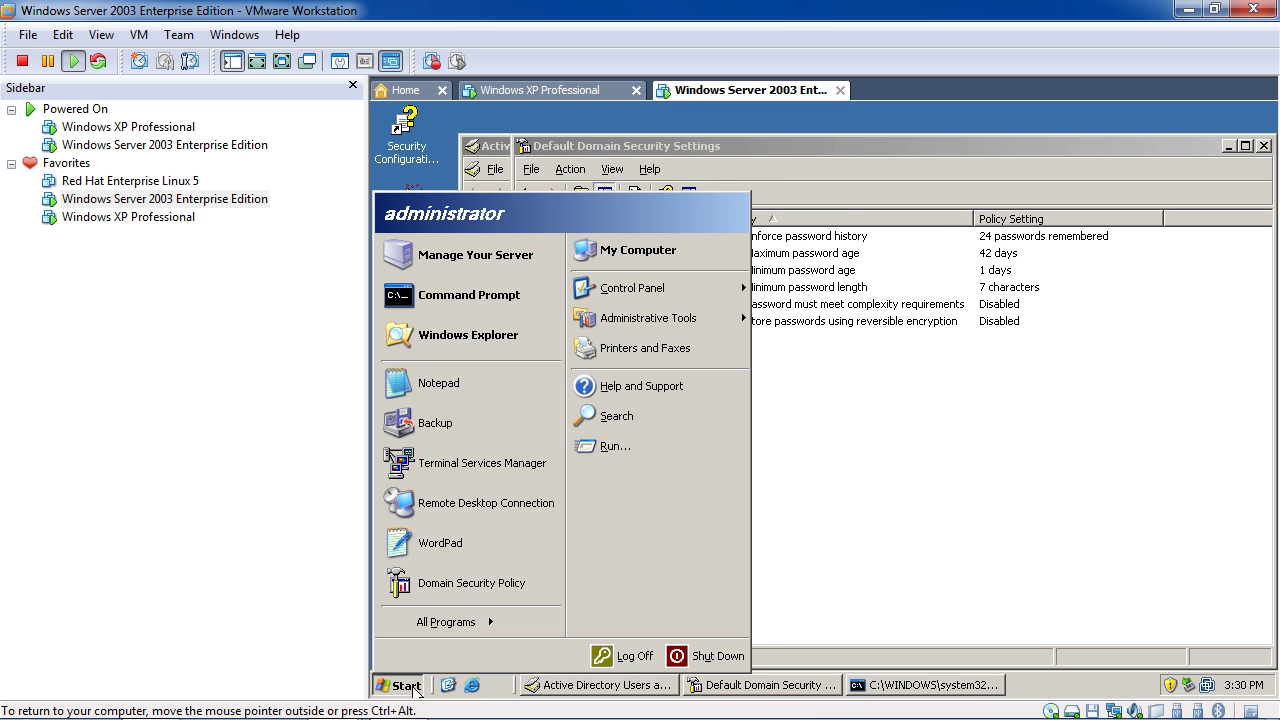
mouse_move(489, 627)
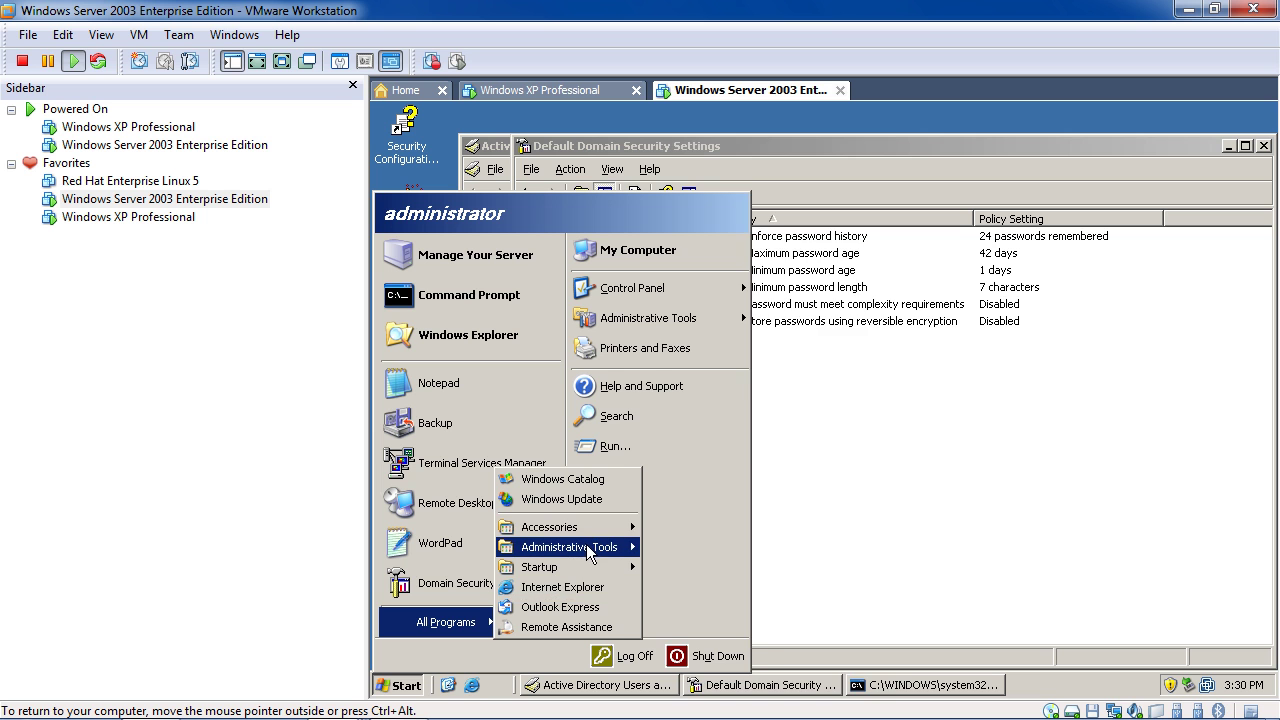
mouse_move(588, 549)
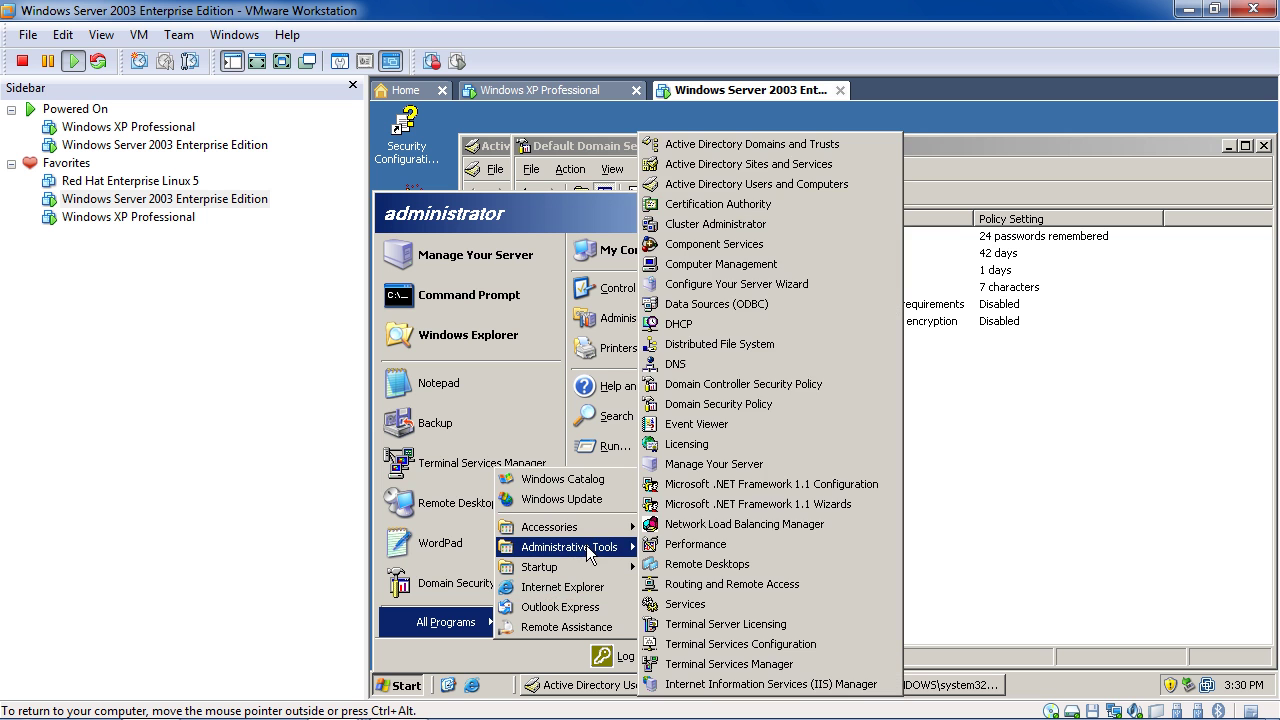
left_click(771, 388)
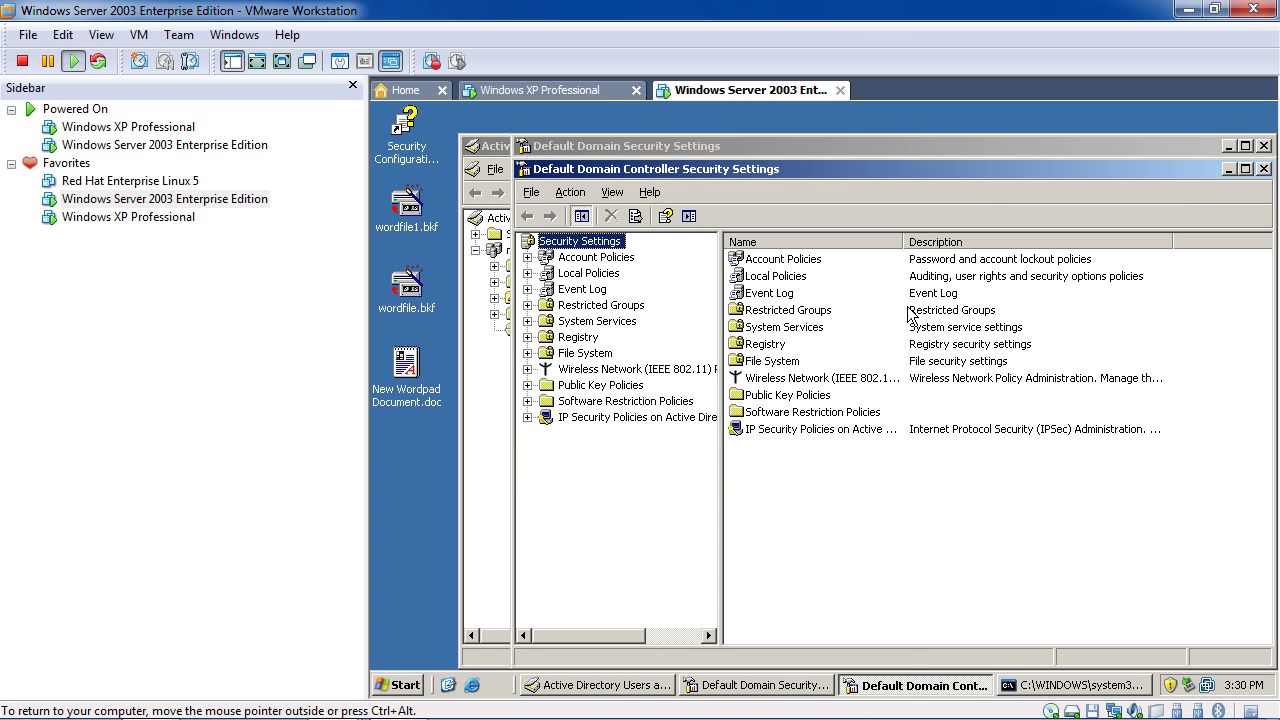
double_click(808, 262)
double_click(807, 264)
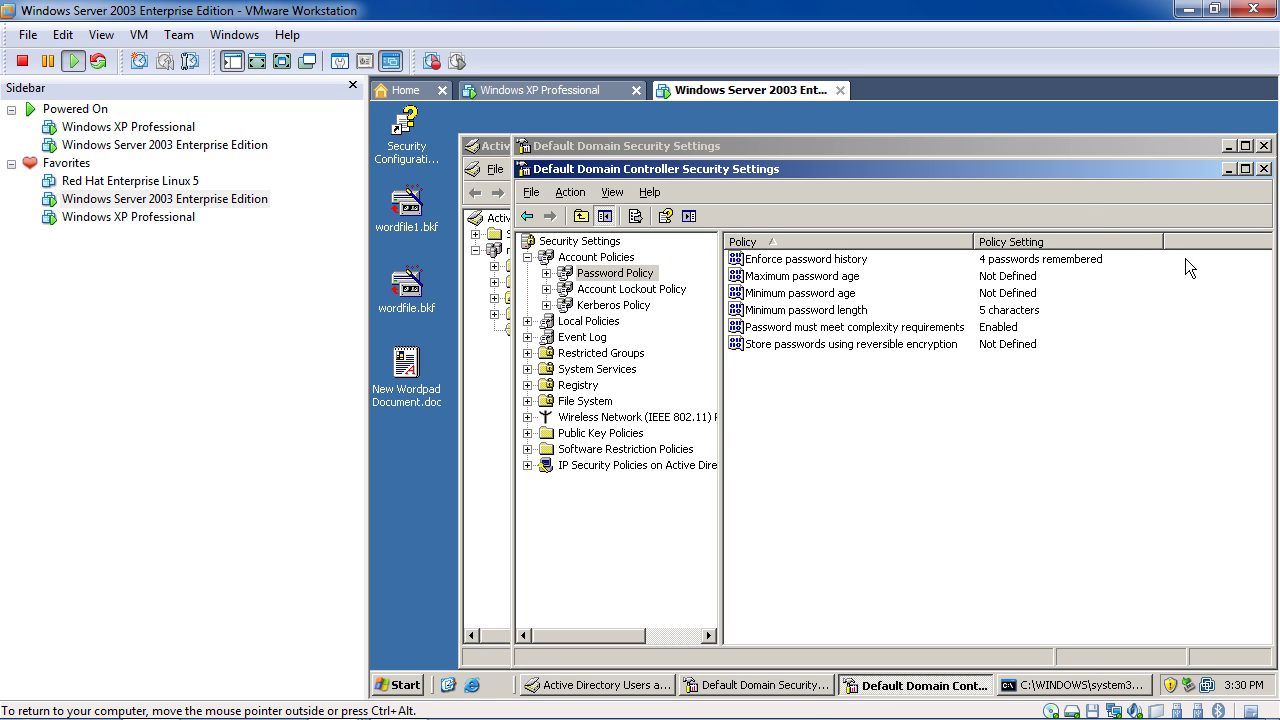
left_click_drag(1091, 172, 1017, 159)
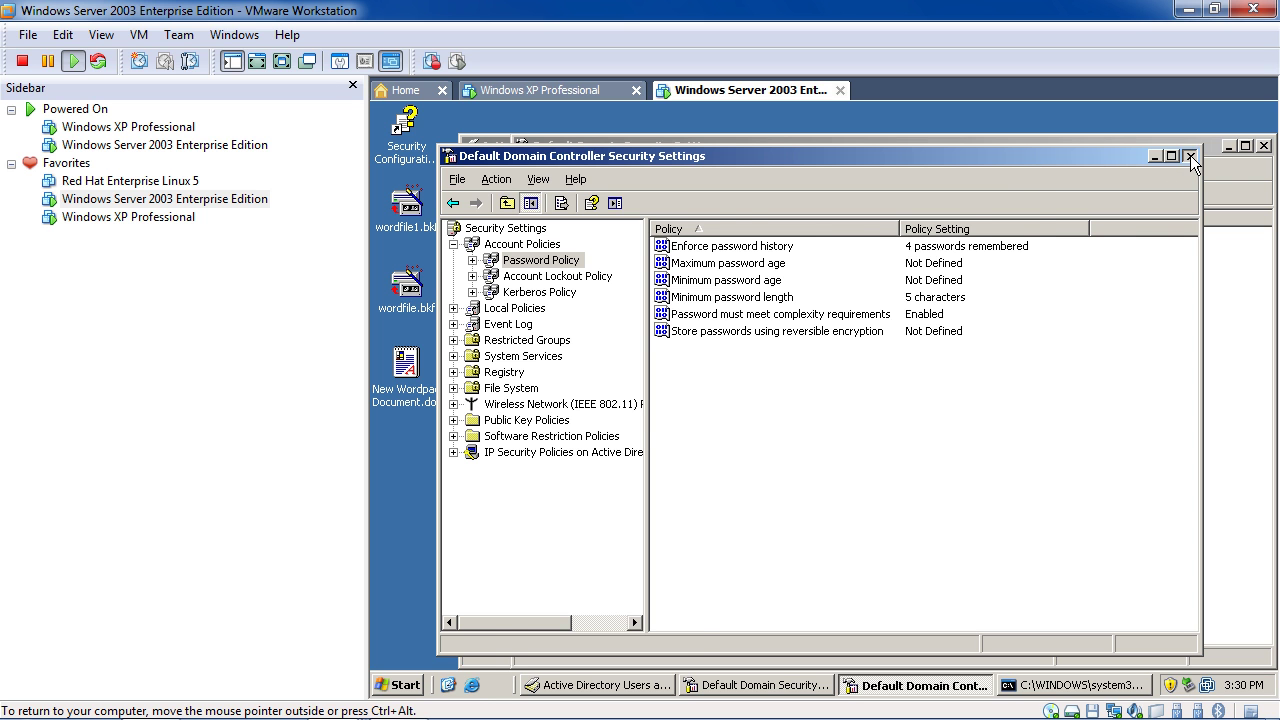
Close both security settings consoles and Active Directory Users and Computers
left_click(1190, 155)
left_click(1263, 146)
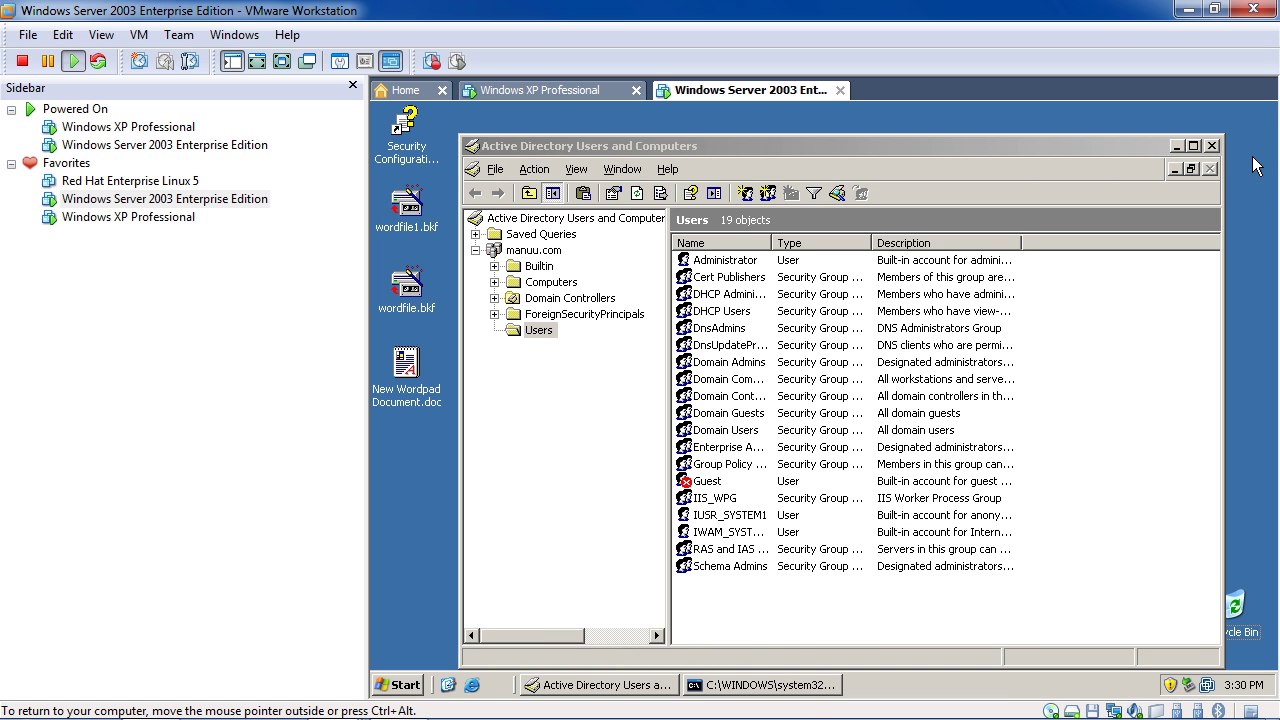
left_click(1212, 146)
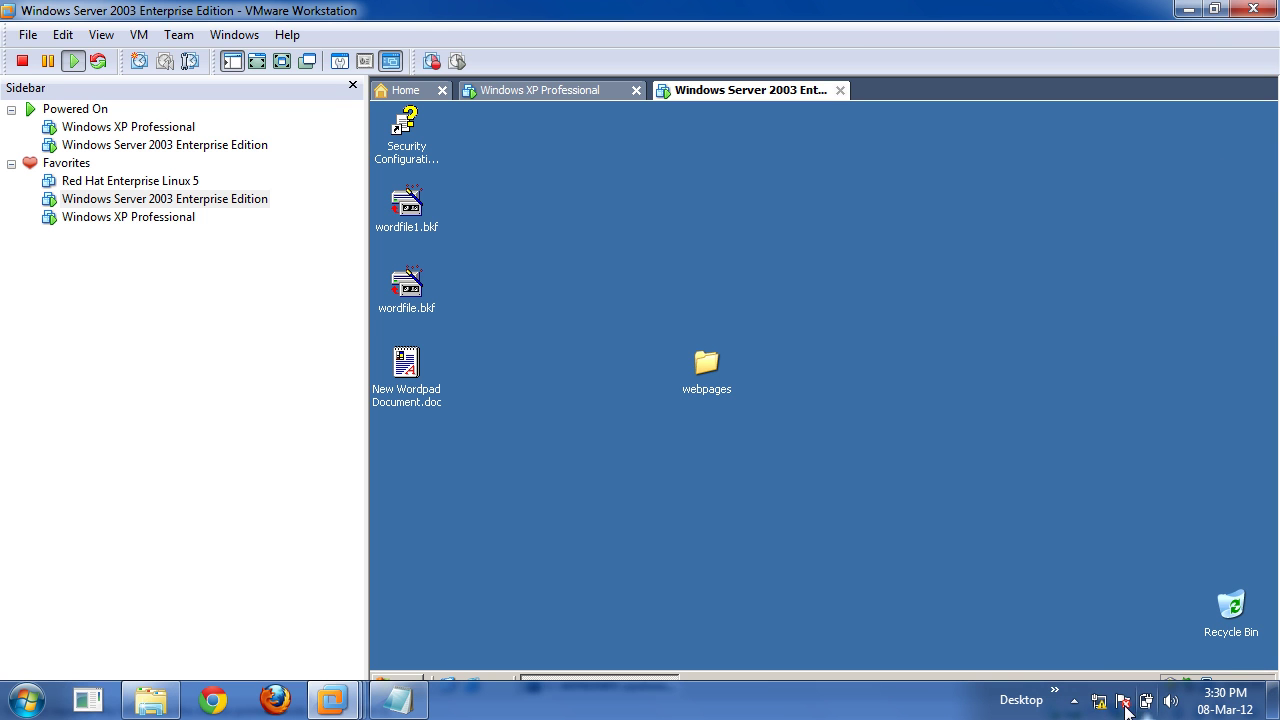
left_click(1078, 703)
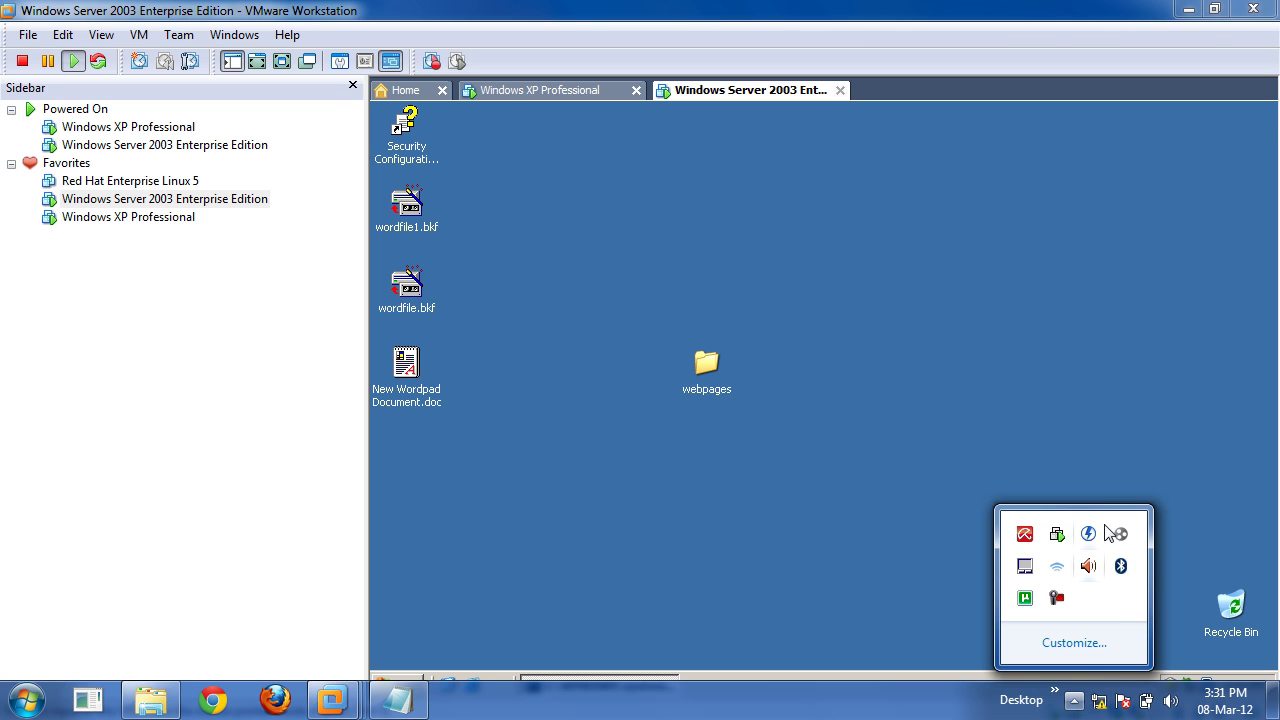
right_click(1058, 604)
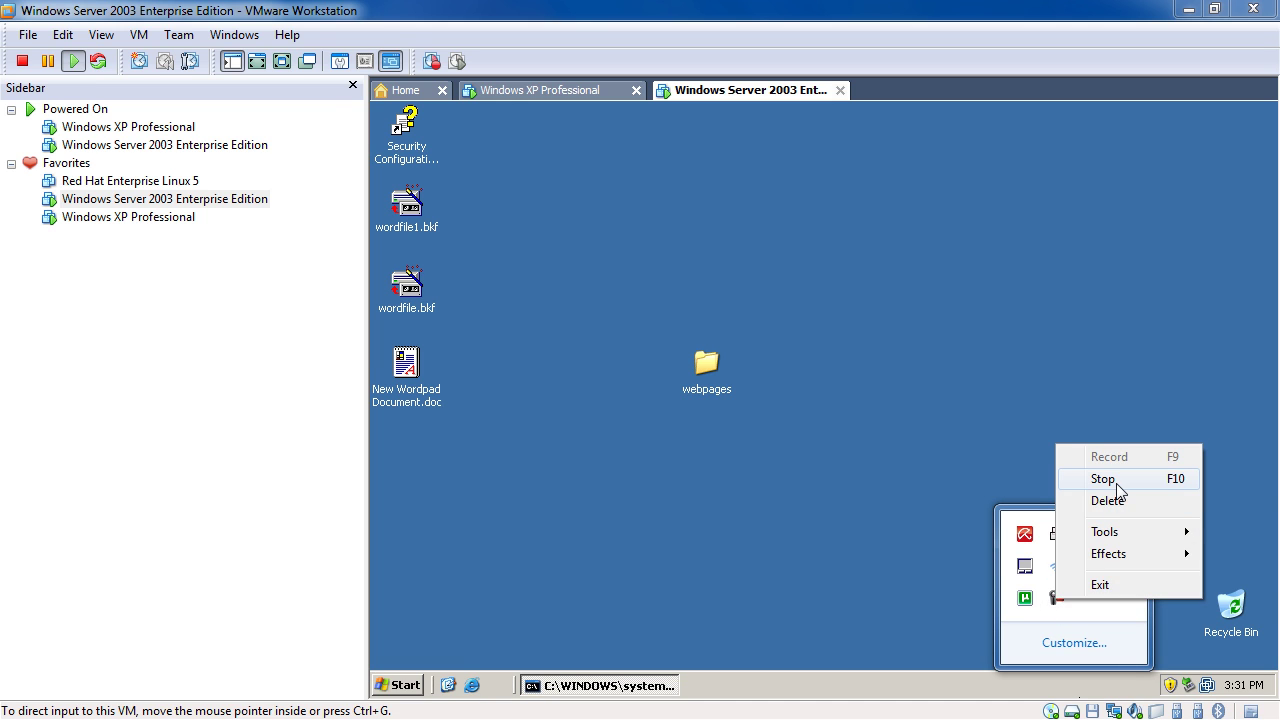